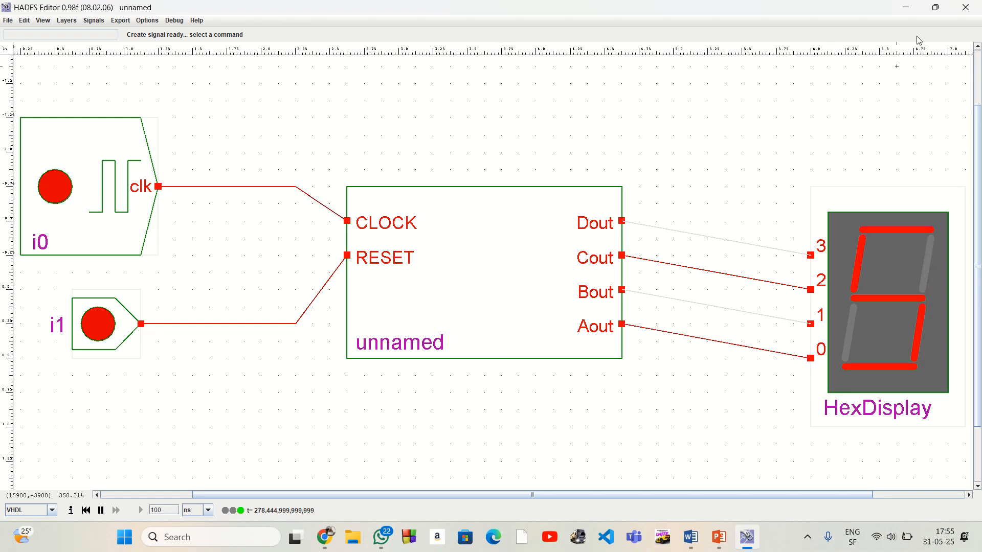
Close the circuit editor and create a blank Google Sheets spreadsheet from Google Drive in the browser
left_click(964, 8)
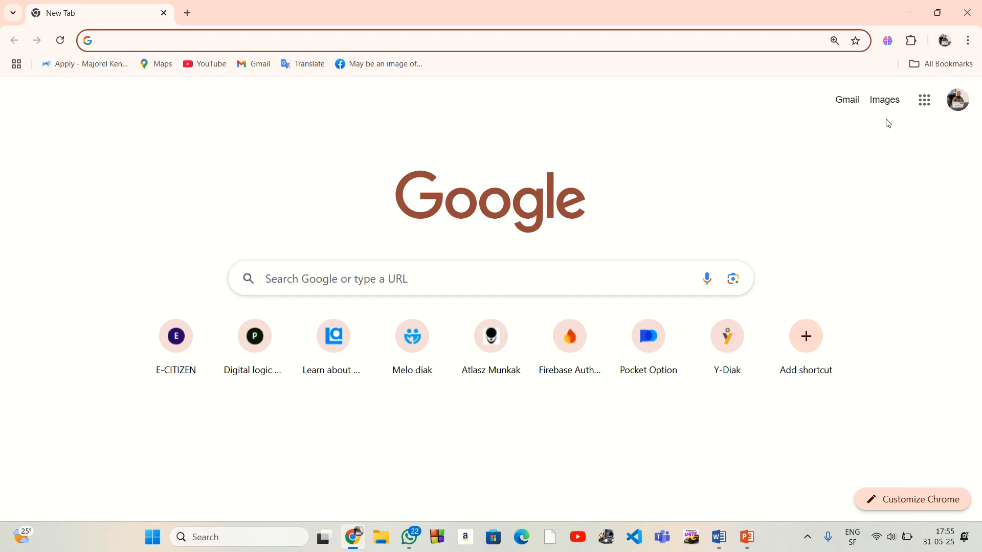
left_click(923, 102)
left_click(831, 176)
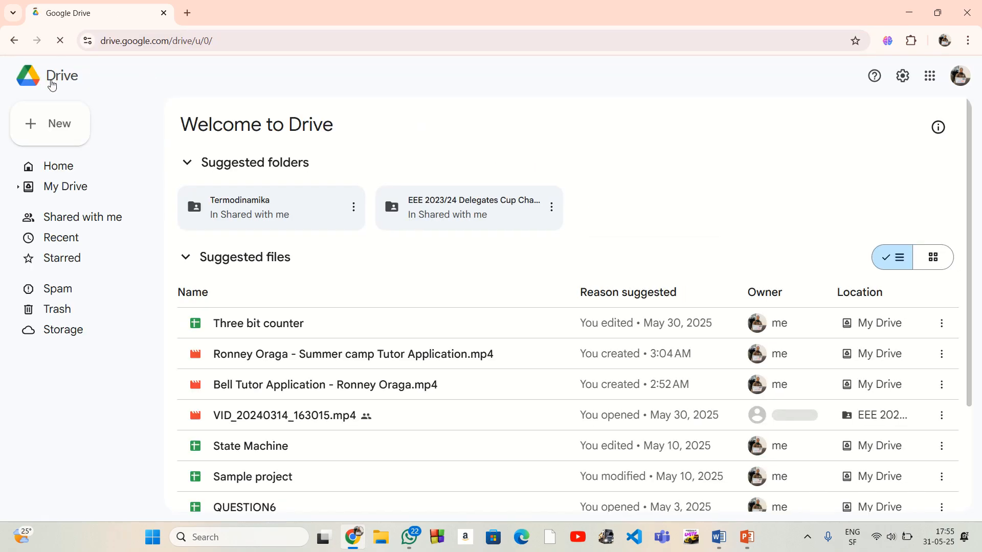
left_click(63, 128)
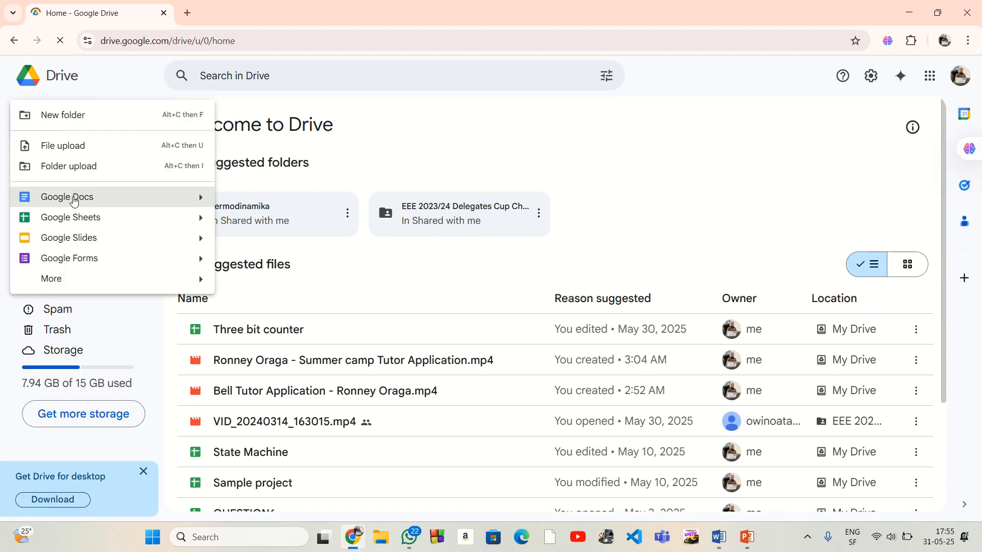
left_click(77, 219)
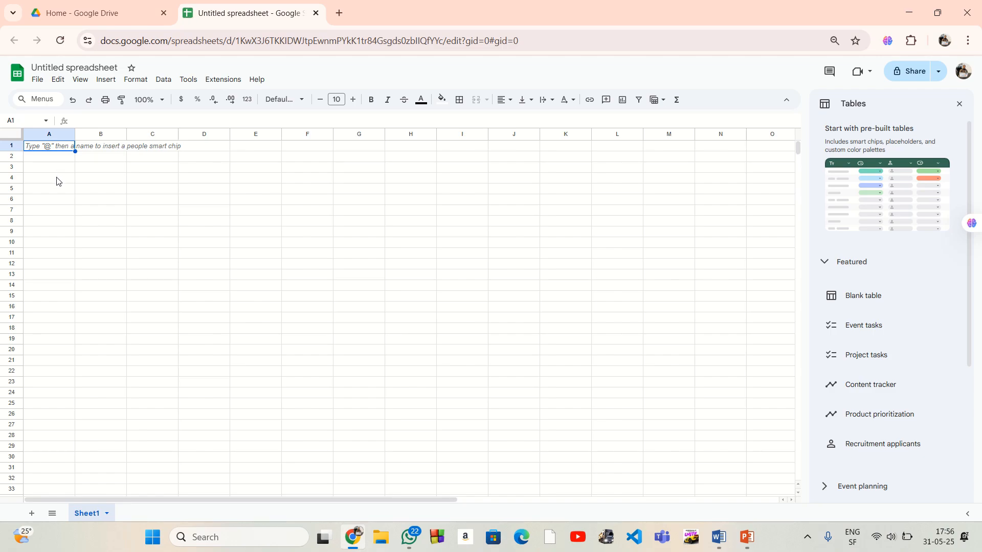
Number cells A4 to A11 from 0 to 7 by extending a 0, 1 series, removing the surplus entry in A12
left_click(57, 181)
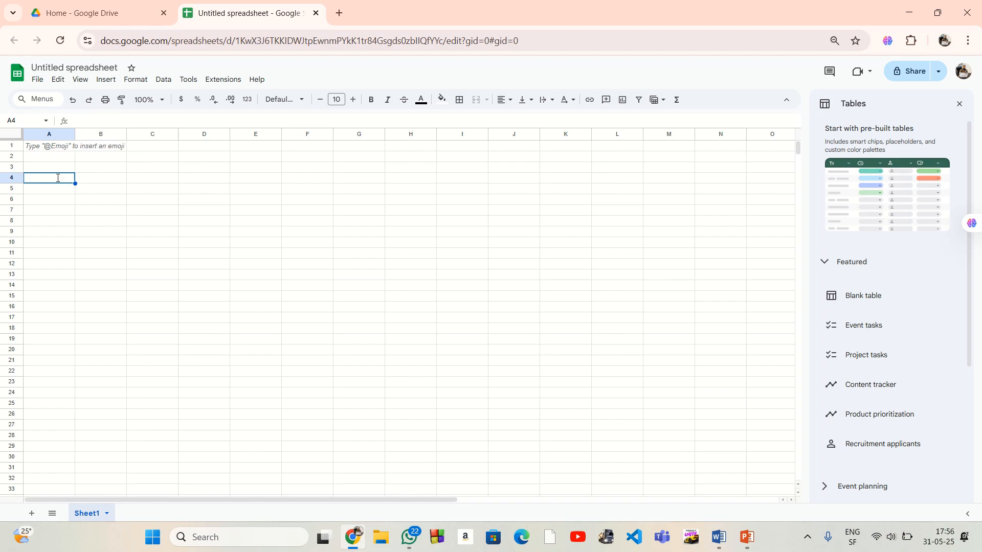
type("0")
key("Return")
type("1")
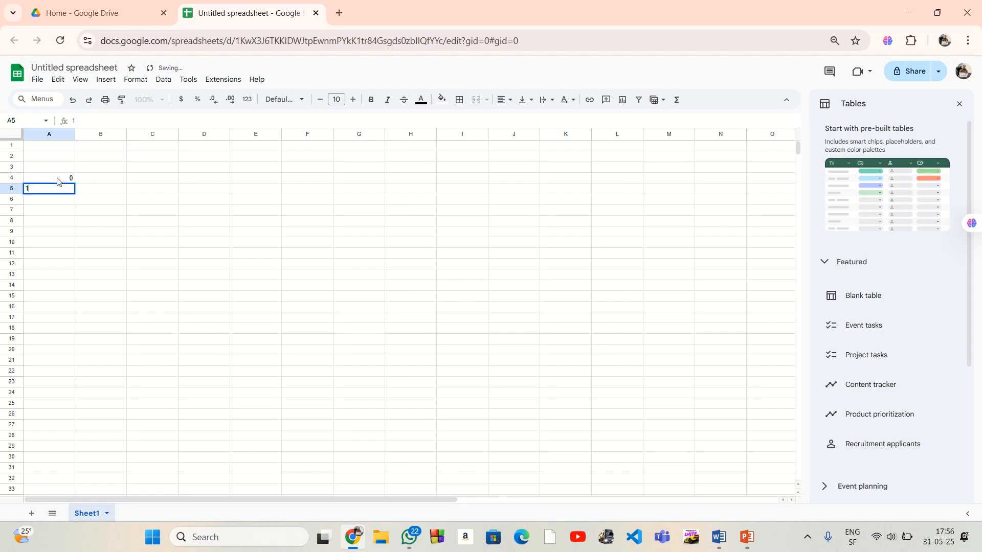
left_click(92, 181)
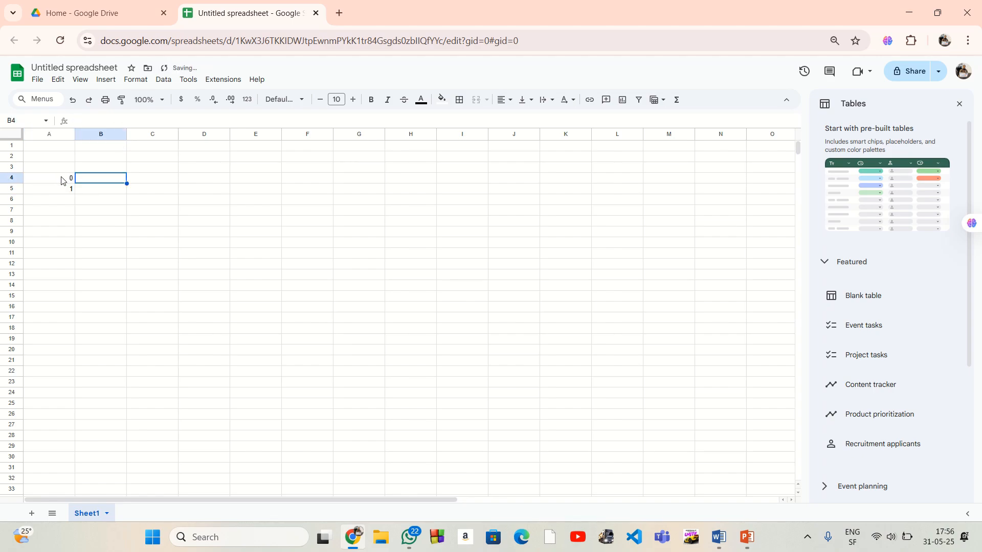
left_click(61, 177)
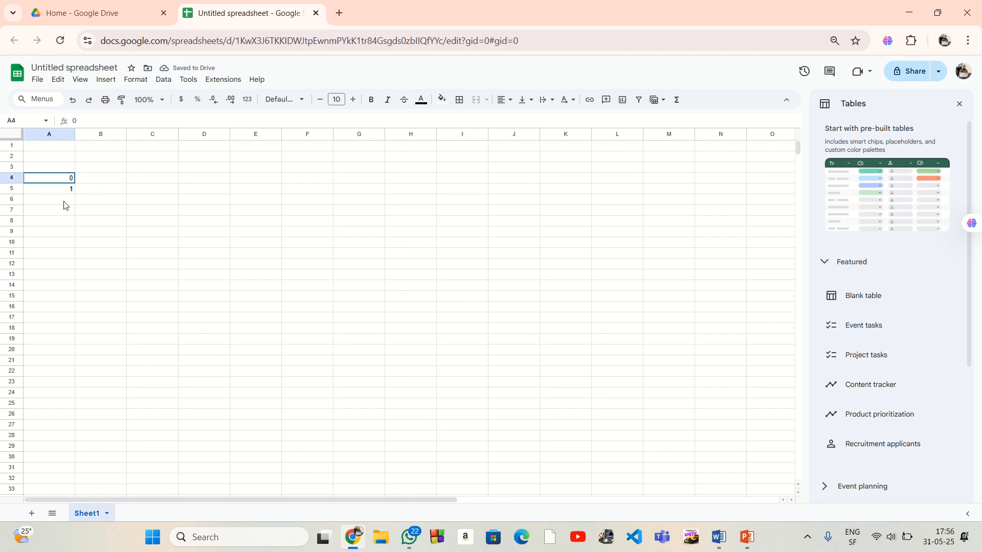
left_click_drag(68, 179, 71, 266)
left_click(69, 266)
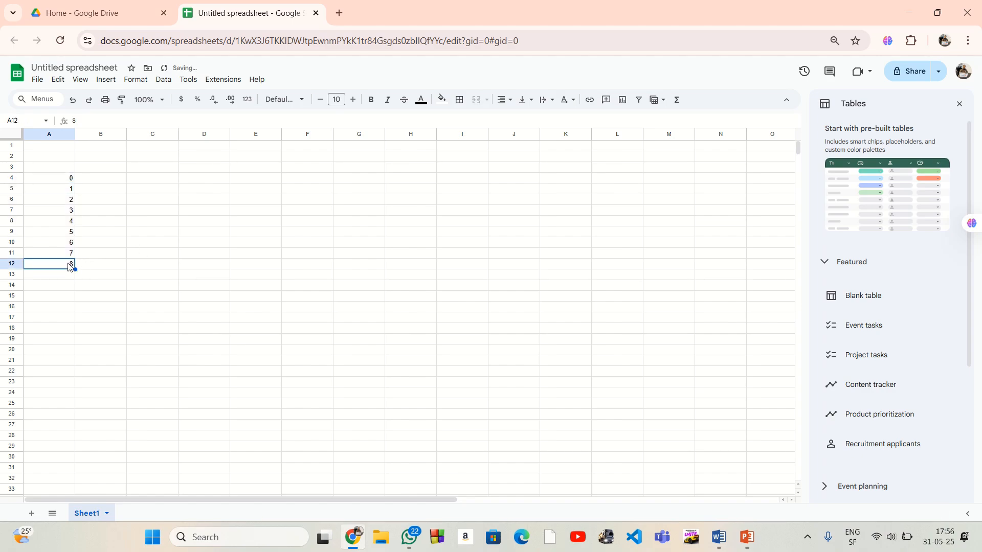
key("Delete")
left_click(130, 245)
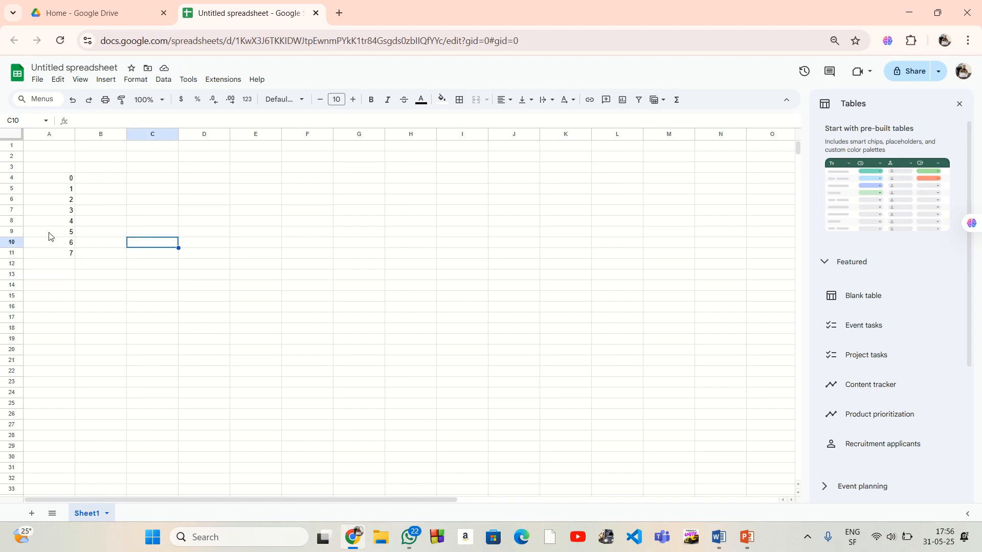
Enter the bit headers D, C, B and A in cells B3 to E3
left_click(108, 182)
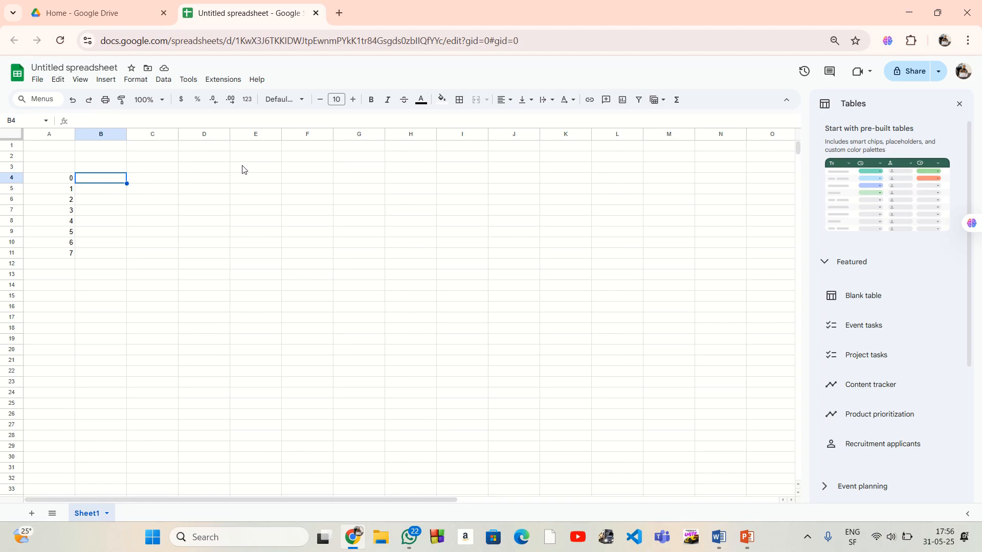
left_click(261, 171)
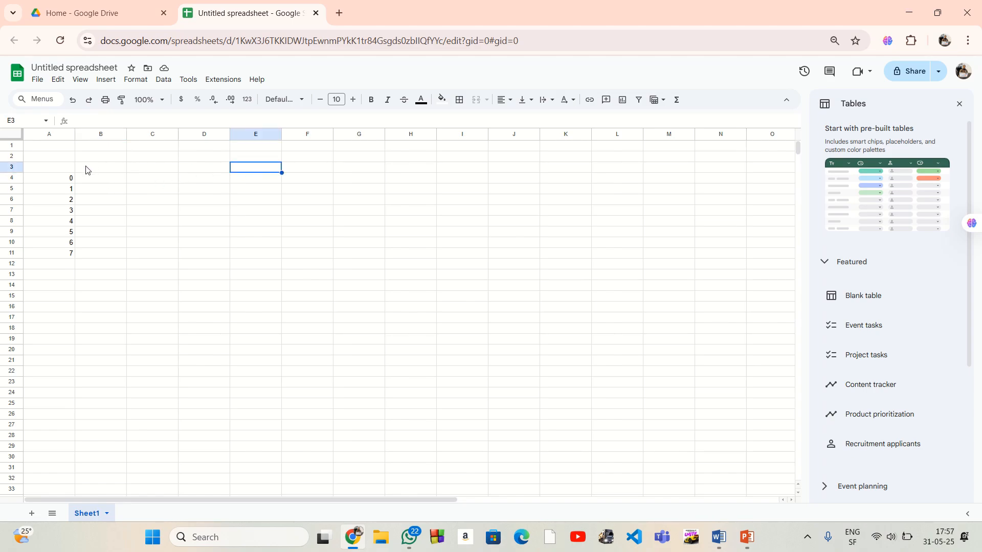
left_click(199, 171)
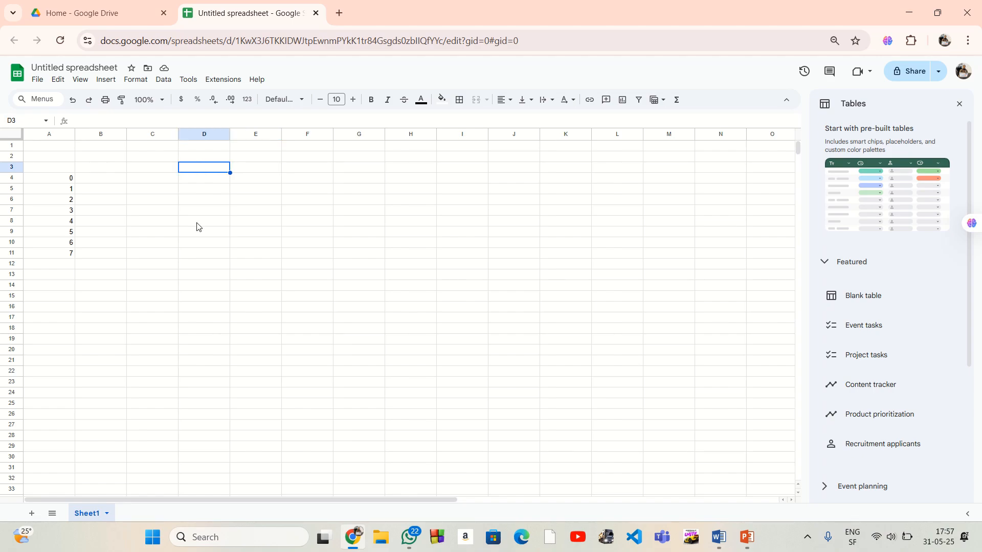
left_click(251, 173)
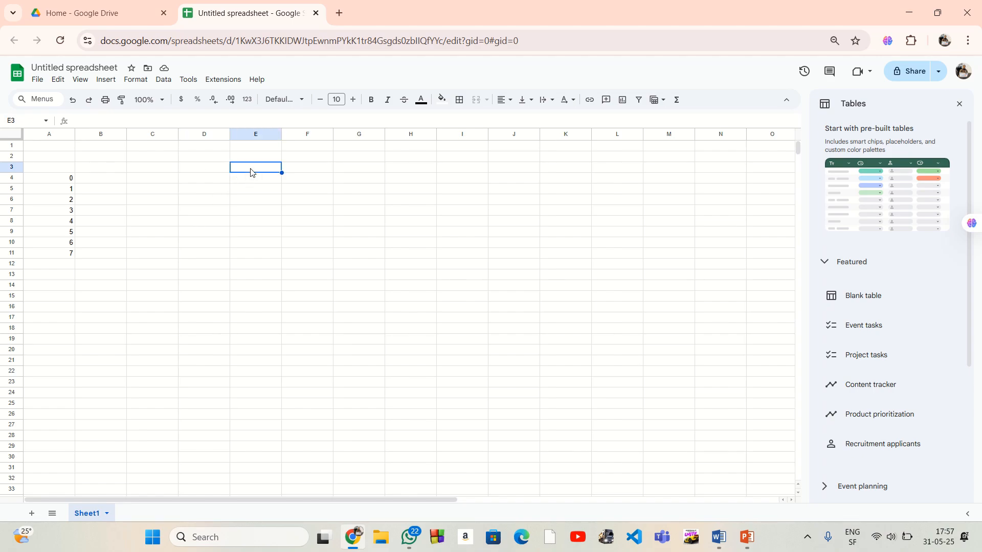
type("A")
key("Left")
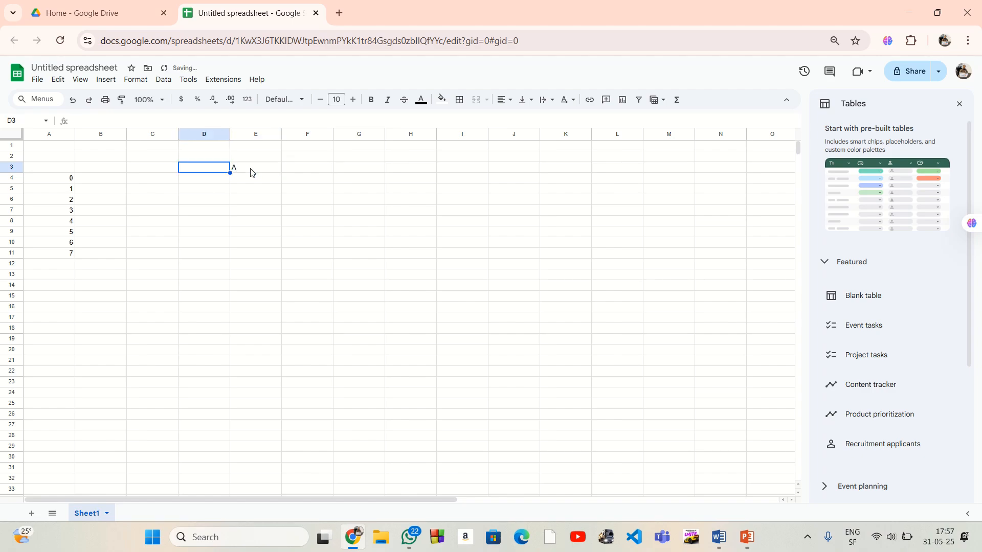
type("B")
key("Left")
type("C")
key("Left")
type("D")
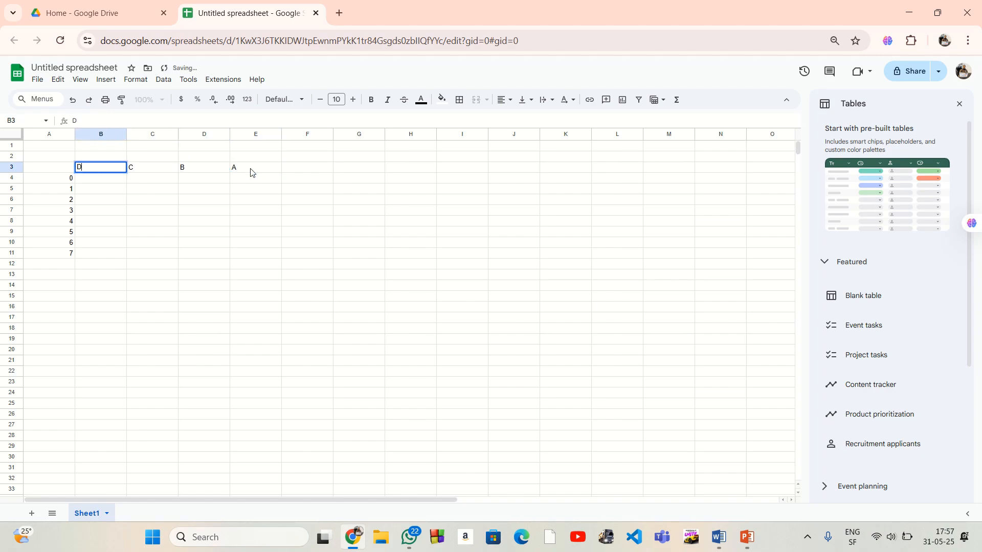
key("Return")
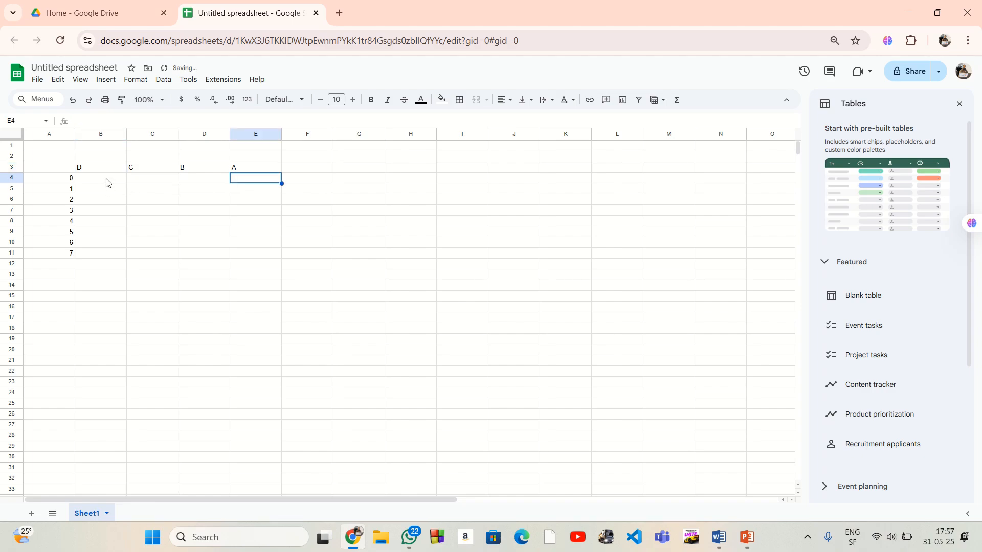
Fill the D bit column, cells B4 to B11, with 0
left_click(104, 183)
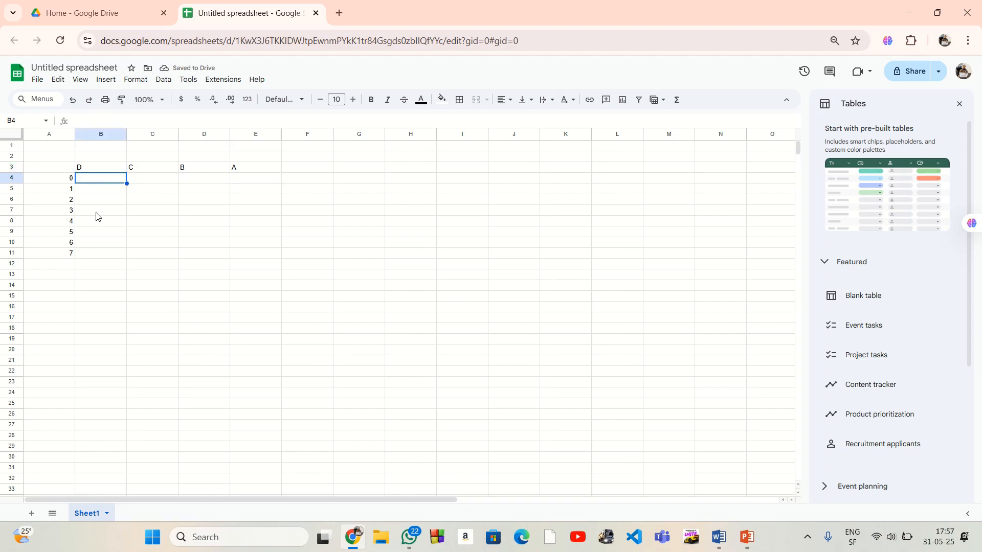
type("0")
key("Return")
type("0")
key("Return")
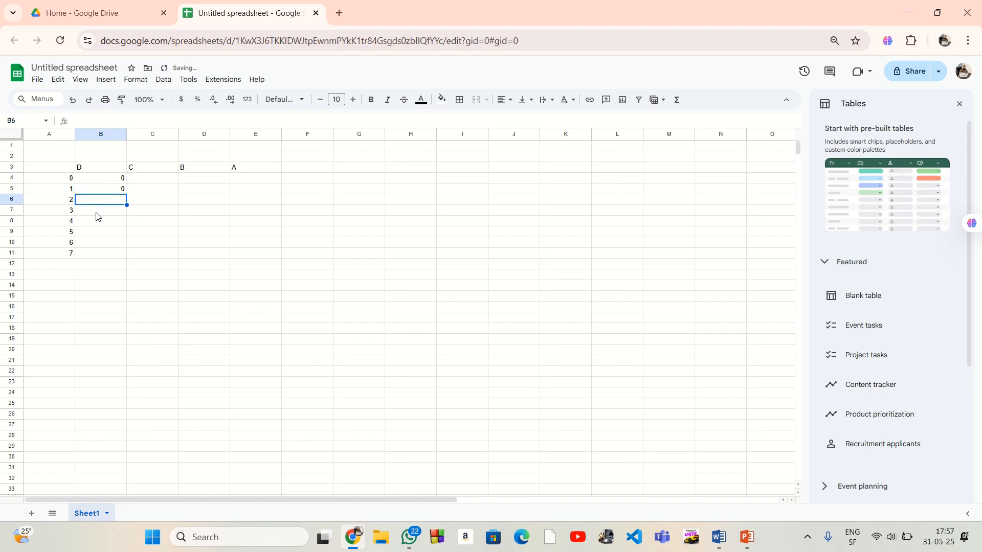
left_click(121, 192)
left_click_drag(126, 193, 128, 254)
left_click(155, 201)
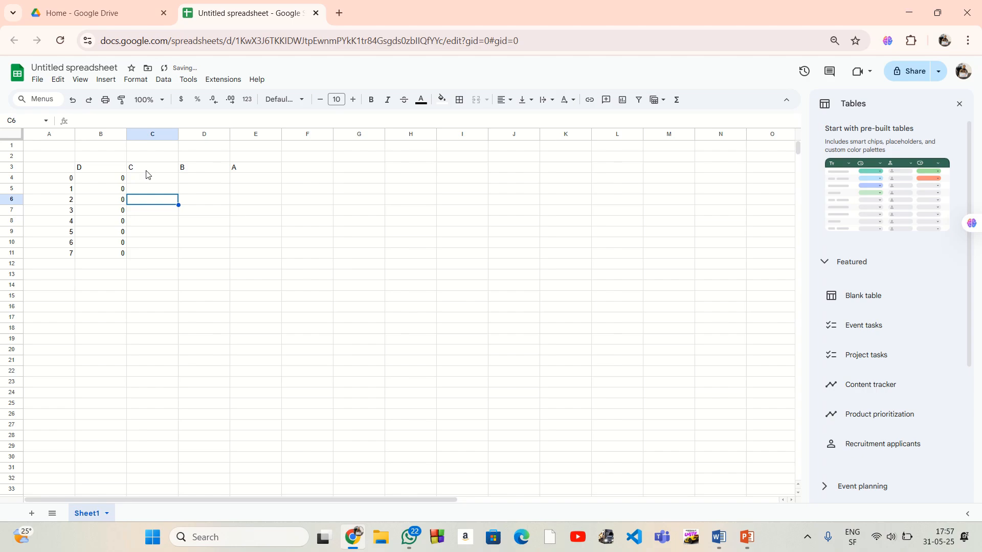
Copy the four zeros in B4:B7 into C4:C7 under the C header
left_click_drag(119, 179, 119, 211)
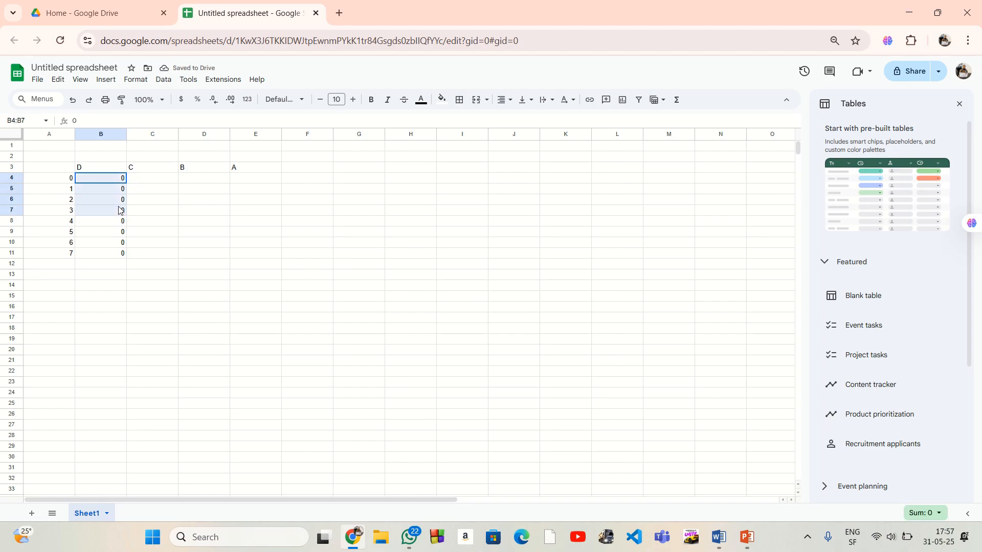
right_click(113, 205)
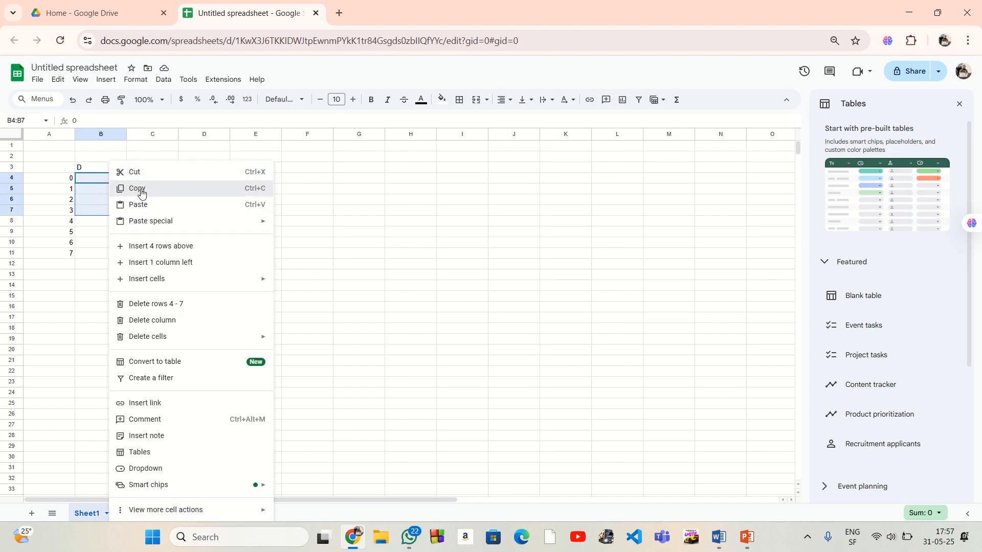
left_click(138, 188)
left_click(143, 179)
right_click(144, 180)
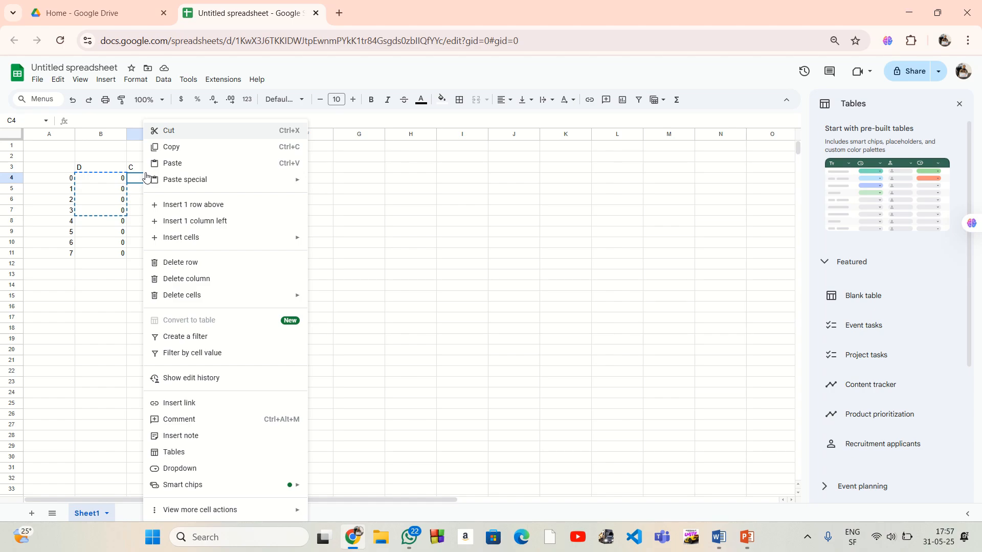
left_click(171, 161)
Enter 1 in C8 and fill it down through C11
left_click(147, 222)
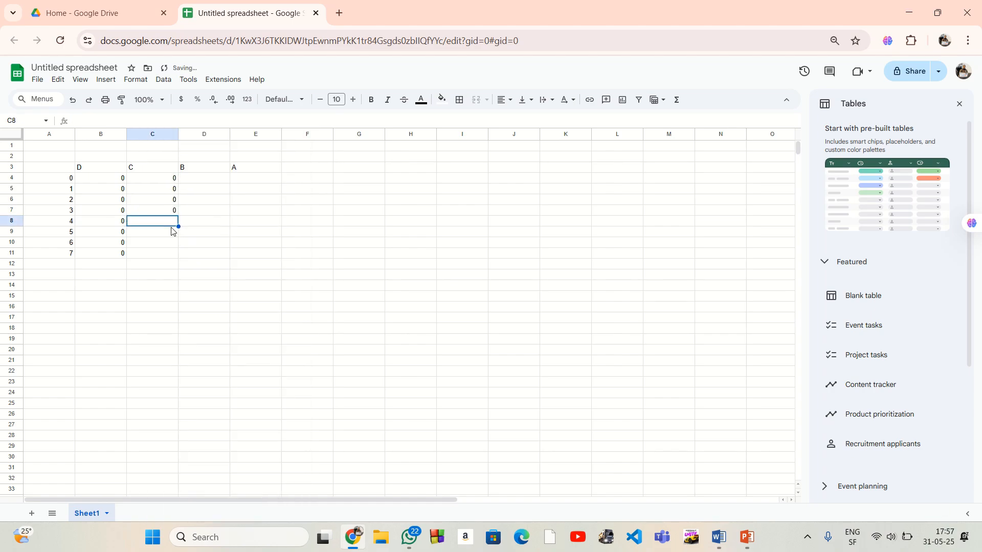
type("1")
left_click(227, 235)
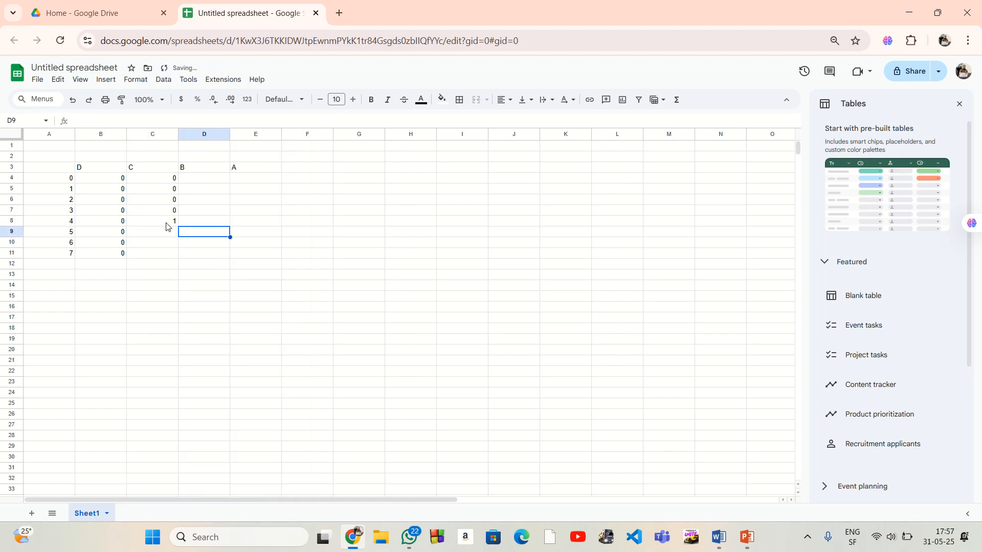
left_click(173, 224)
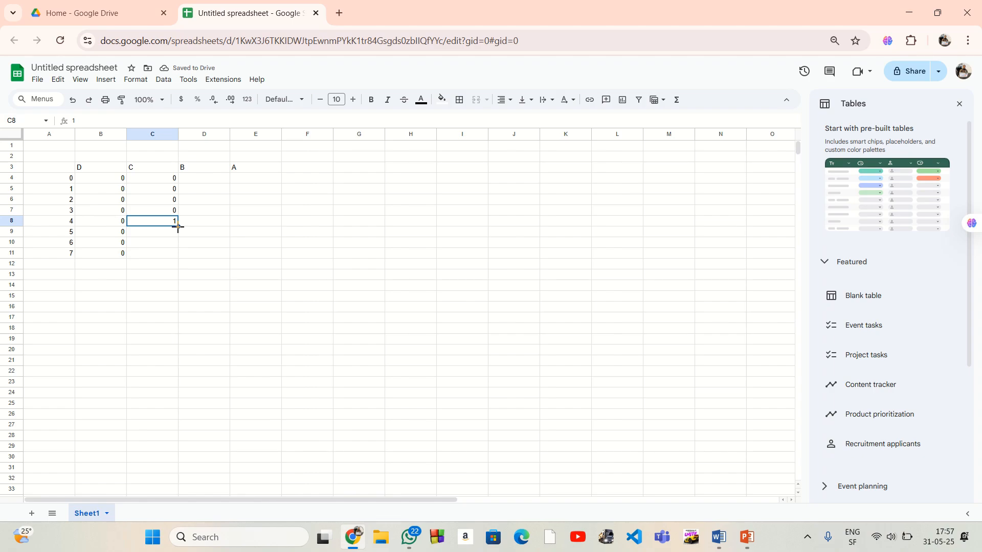
left_click_drag(179, 231, 178, 256)
left_click(244, 234)
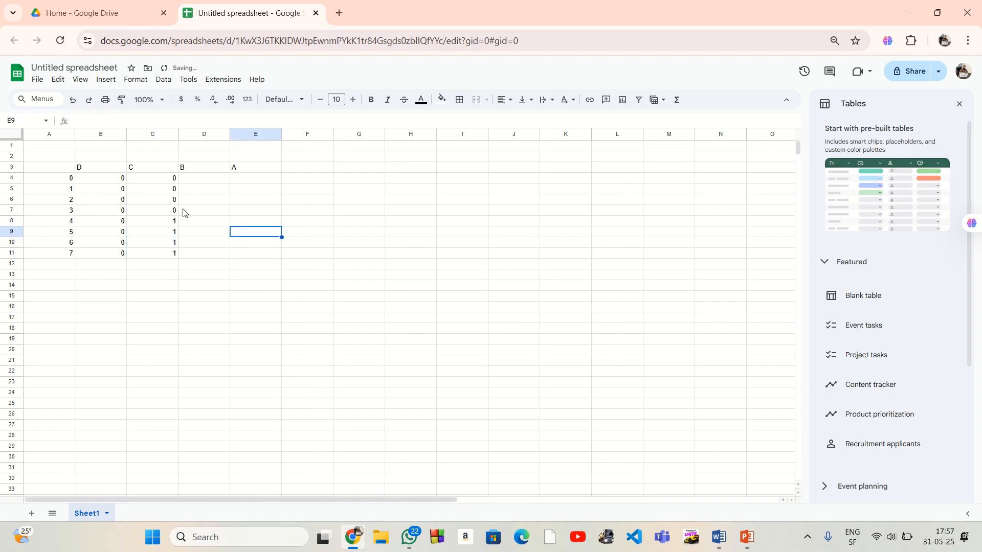
Copy the 0, 0, 1, 1 pattern from C6:C9 into D4:D7 and again into D8:D11 under the B header
left_click(209, 180)
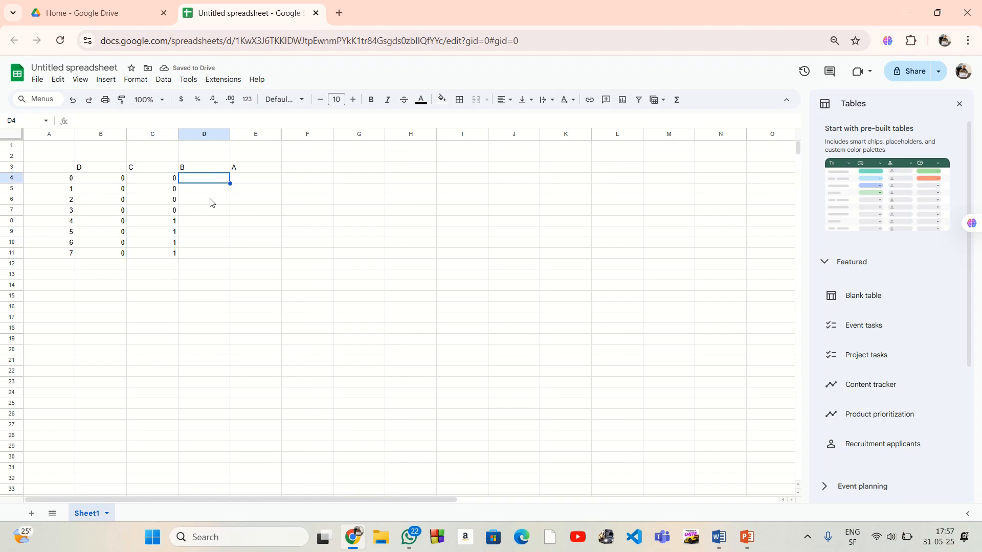
left_click(210, 201)
left_click_drag(164, 202, 170, 236)
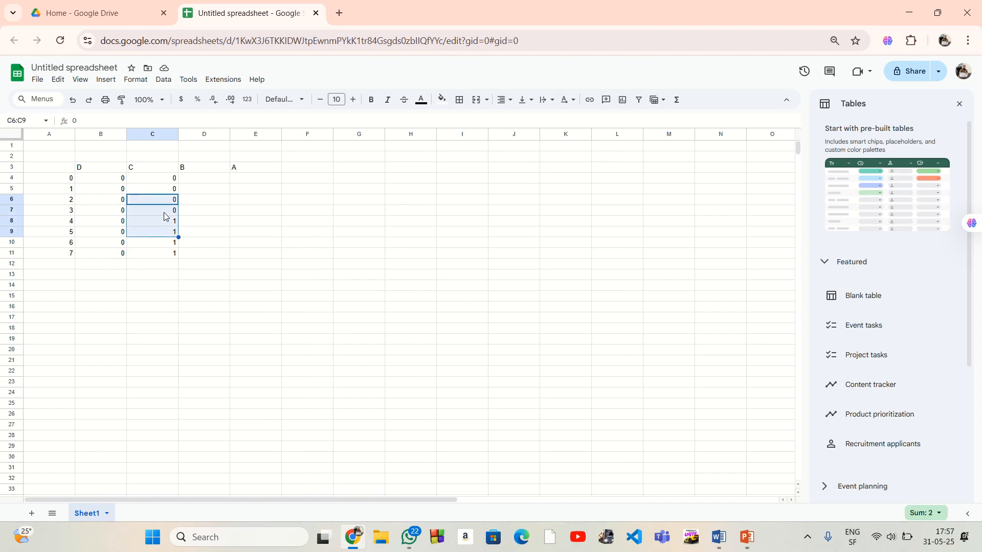
right_click(164, 216)
left_click(198, 188)
left_click(201, 179)
right_click(201, 184)
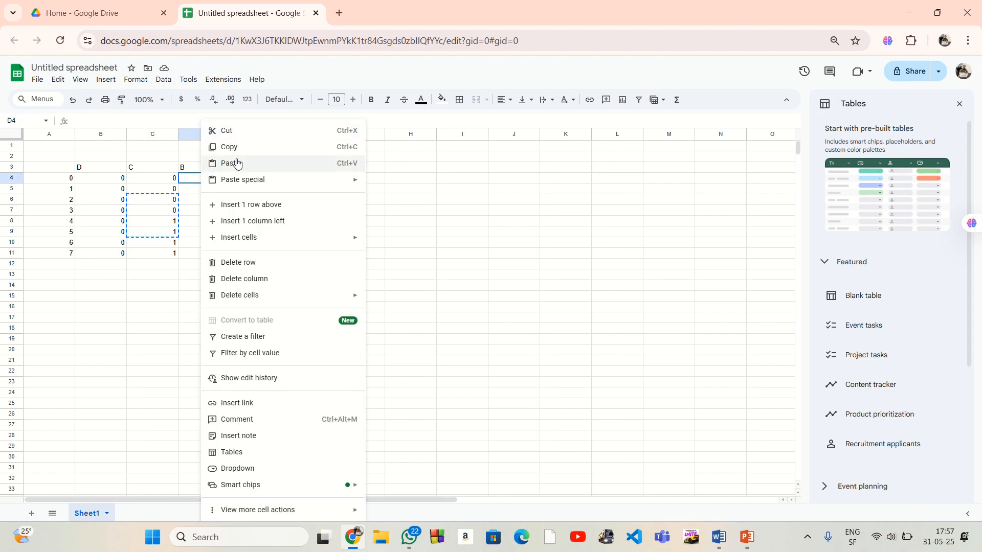
left_click(225, 163)
left_click(199, 224)
right_click(200, 223)
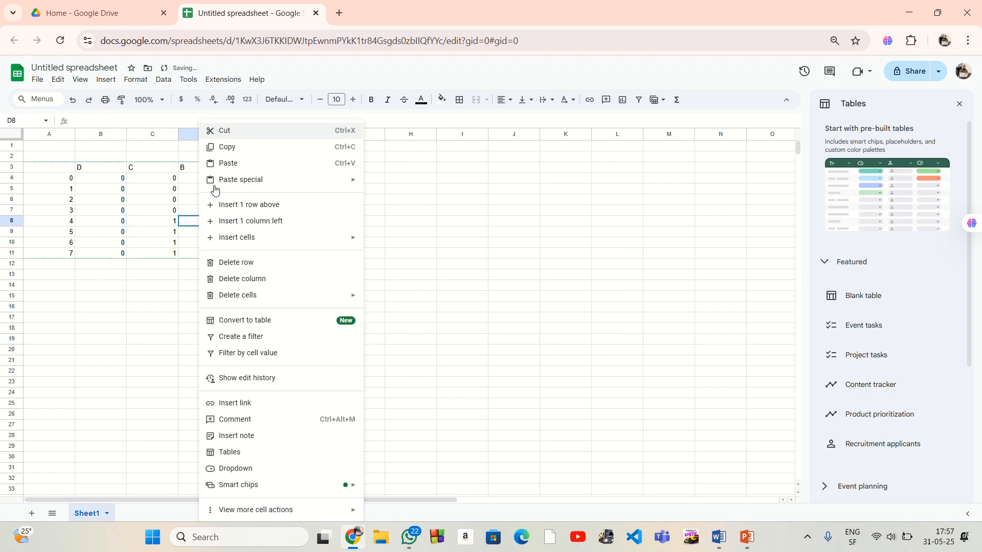
left_click(225, 163)
left_click(286, 226)
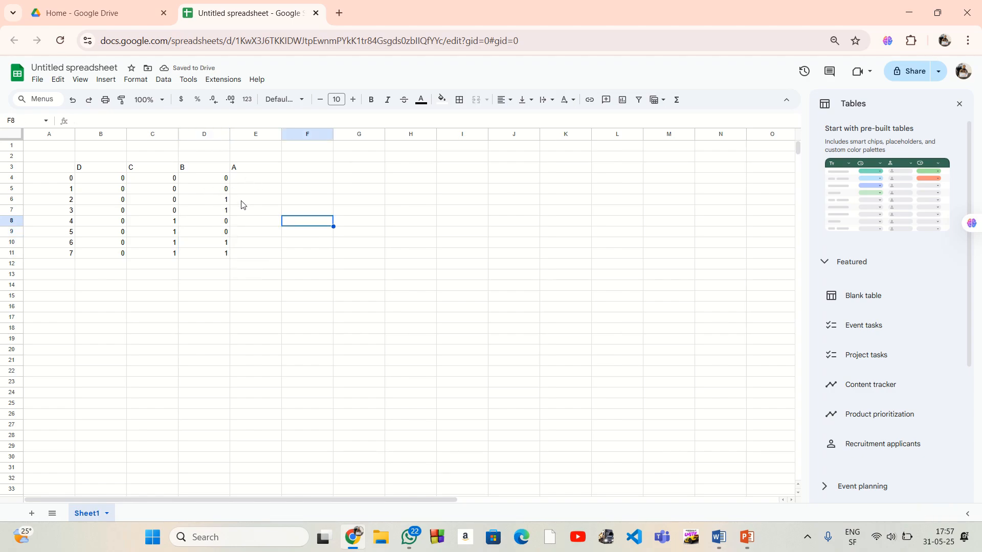
Copy the 0, 1 pair from D5:D6 into E4:E5 and again into E6:E7 under the A header
left_click_drag(217, 189, 217, 200)
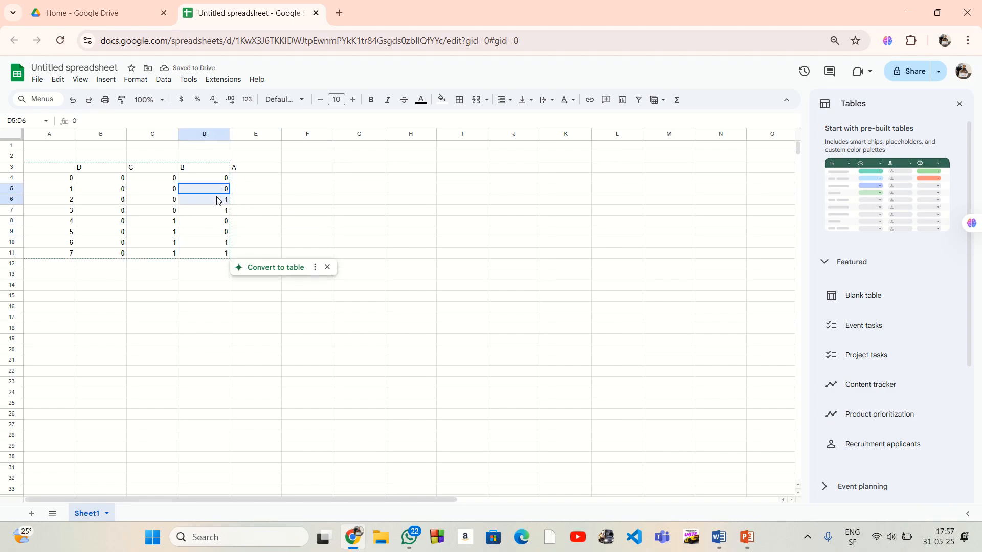
right_click(217, 201)
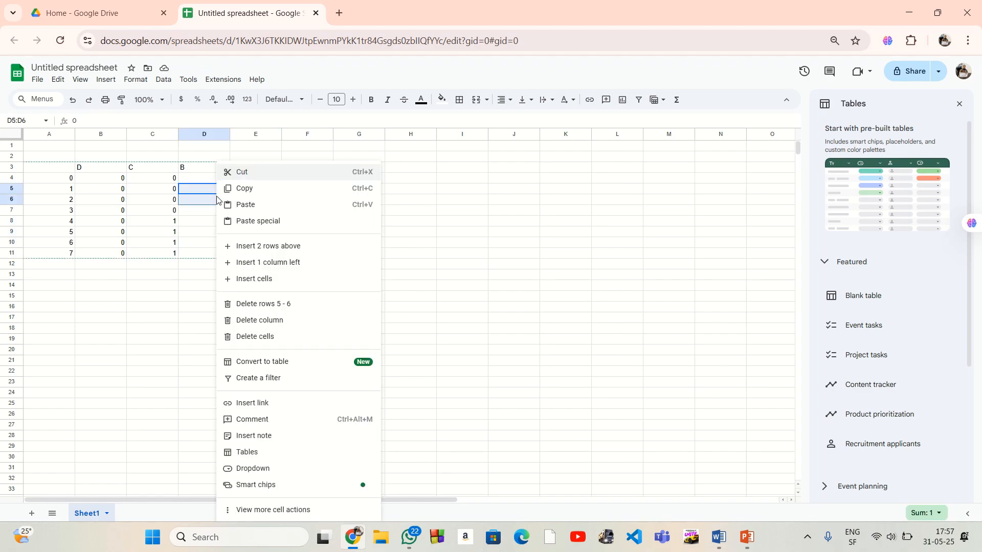
left_click(254, 193)
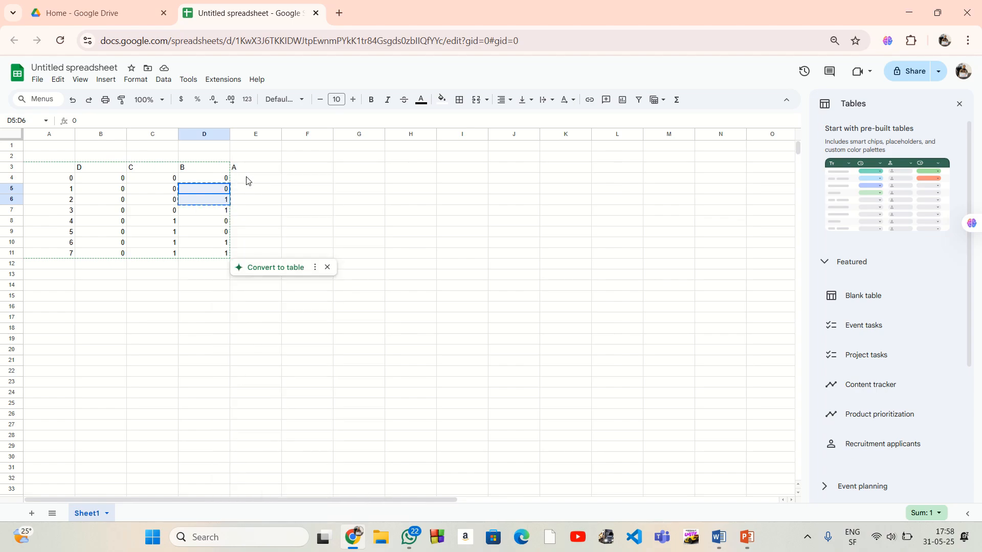
right_click(246, 179)
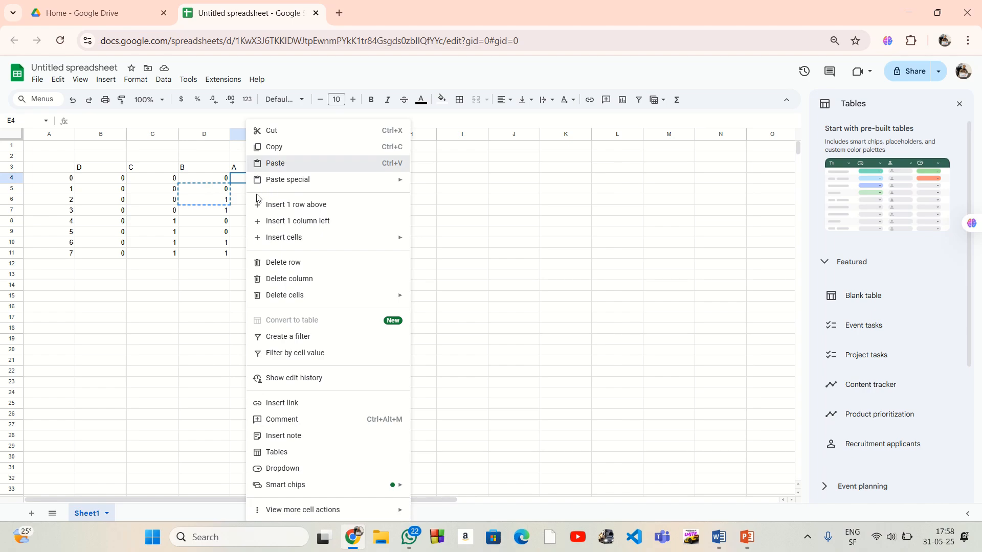
key("ctrl+v")
left_click(246, 198)
right_click(246, 198)
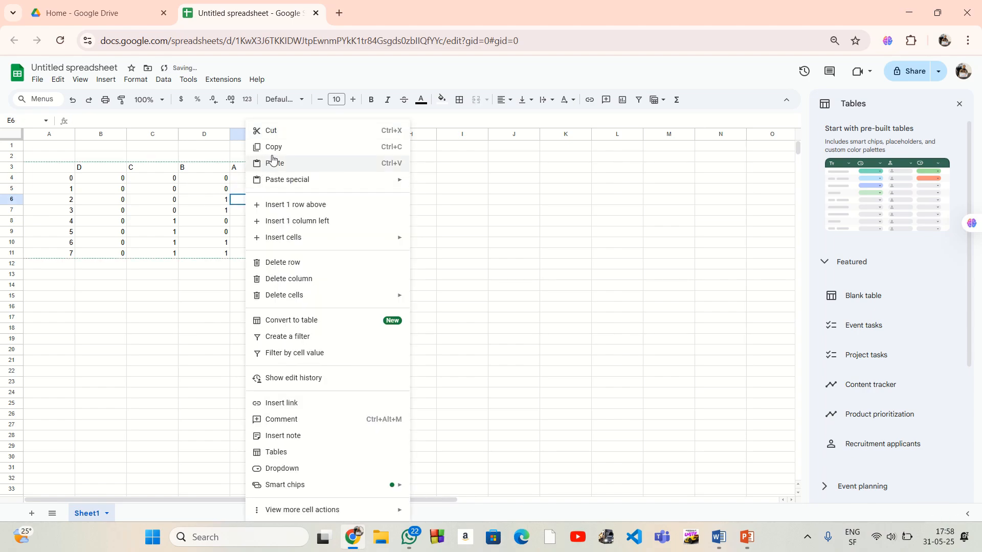
left_click(276, 165)
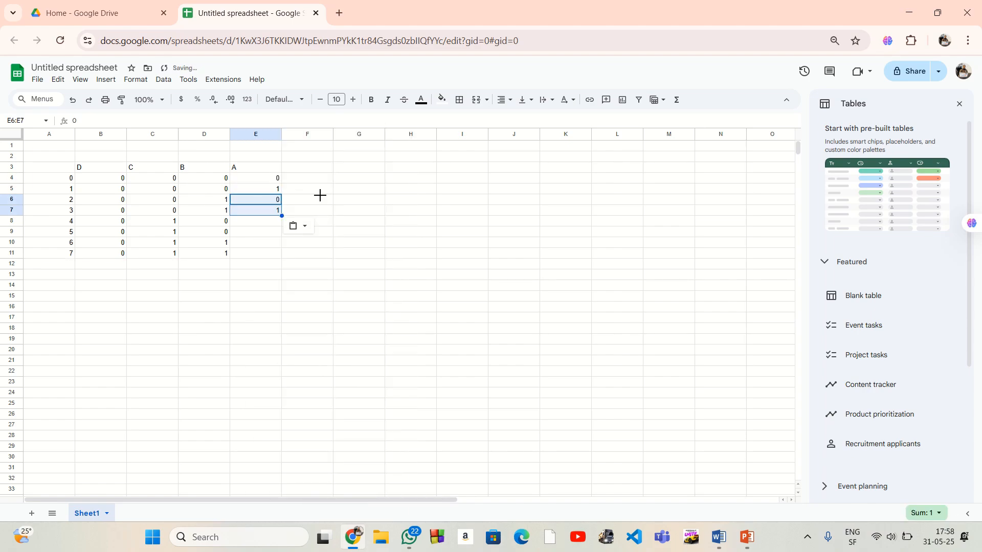
left_click(320, 195)
Copy the 0, 1, 0, 1 pattern from E4:E7 into E8:E11 to complete the A bit column
left_click_drag(266, 179, 271, 213)
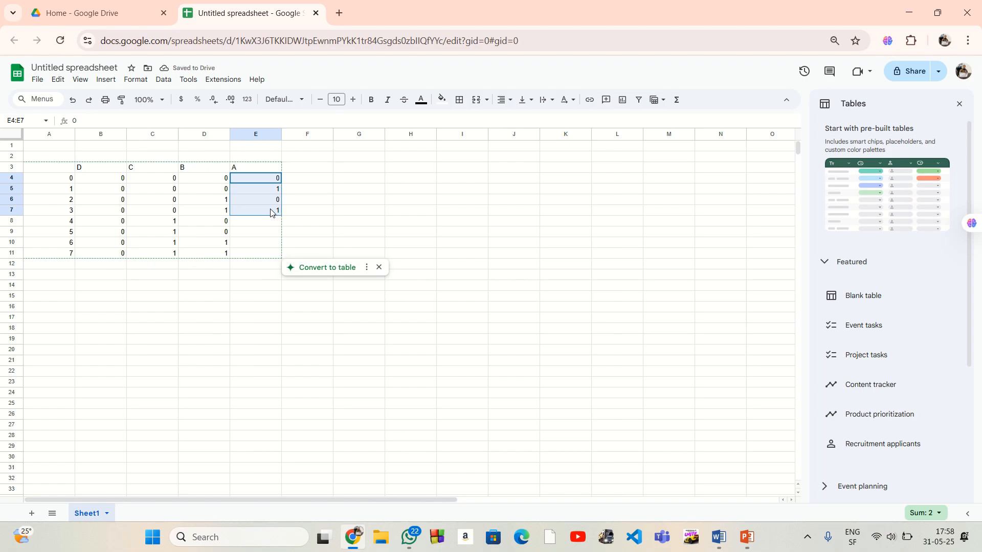
right_click(272, 212)
left_click(290, 189)
left_click(261, 223)
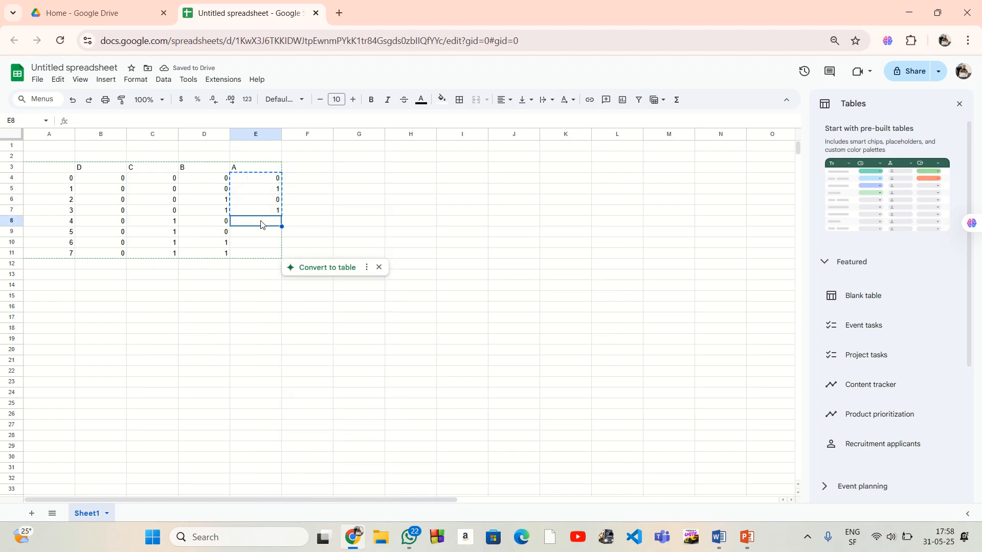
right_click(261, 222)
key("ctrl+v")
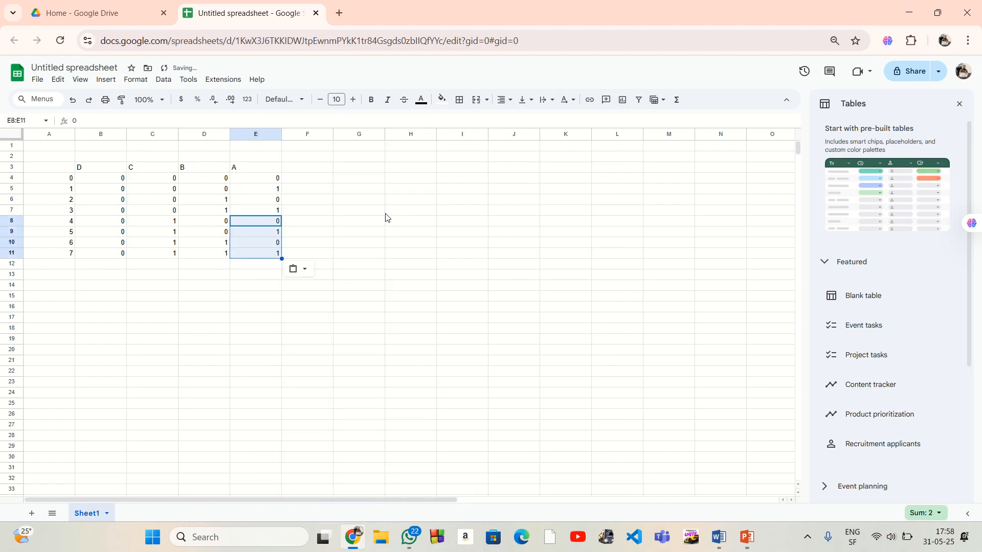
left_click(387, 214)
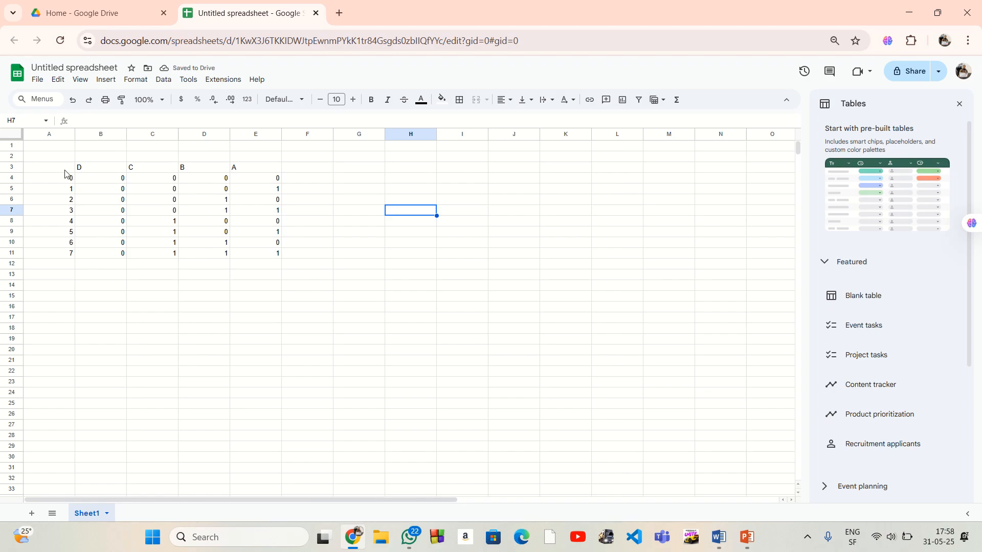
Label the present-state columns N in B2 and the next-state columns N+1 in F2
left_click(93, 160)
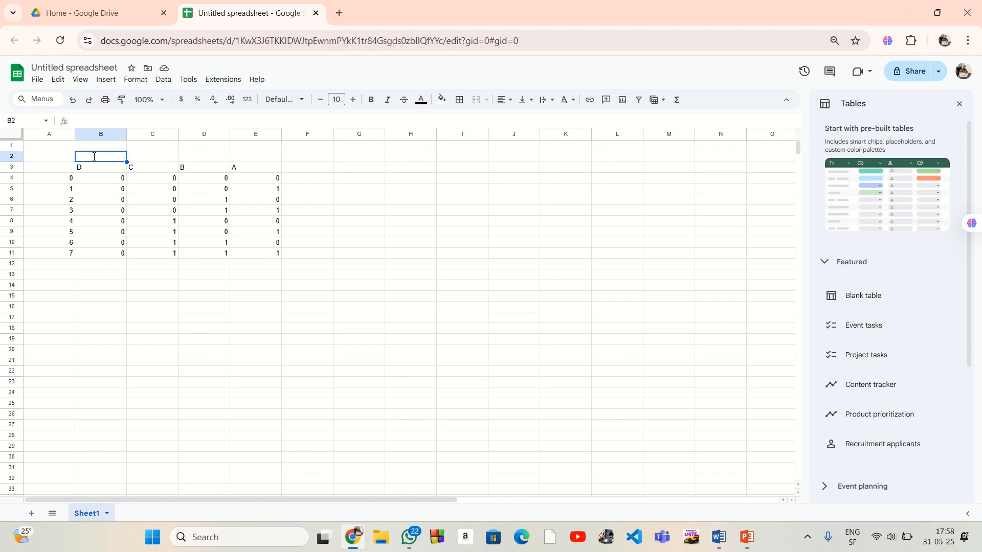
type("N")
left_click(318, 181)
left_click_drag(66, 157, 275, 260)
left_click(400, 289)
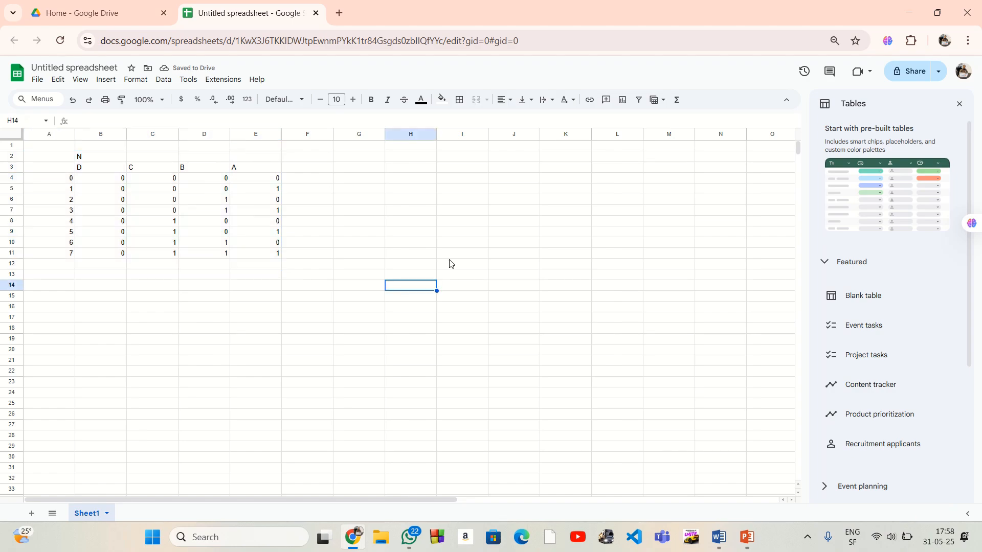
left_click(310, 160)
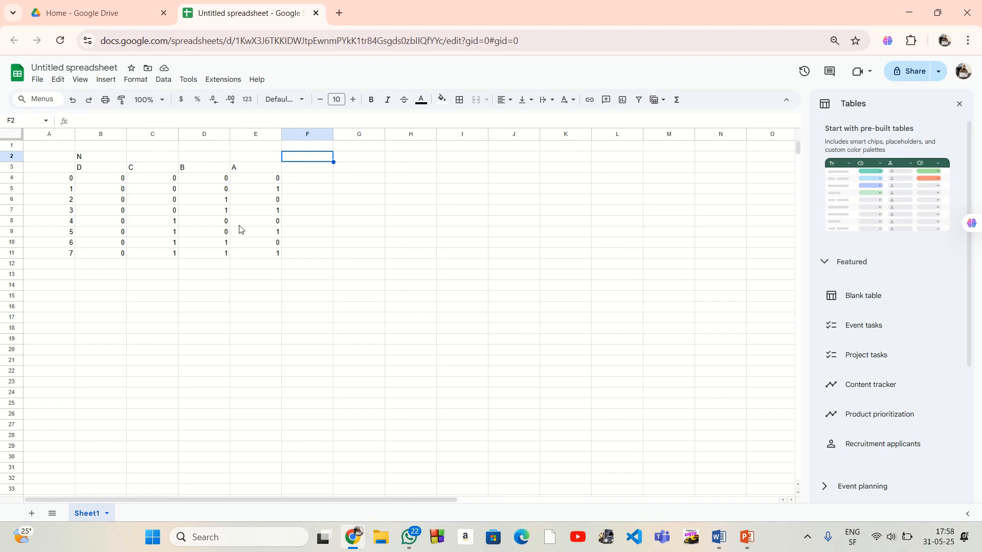
type("N+1")
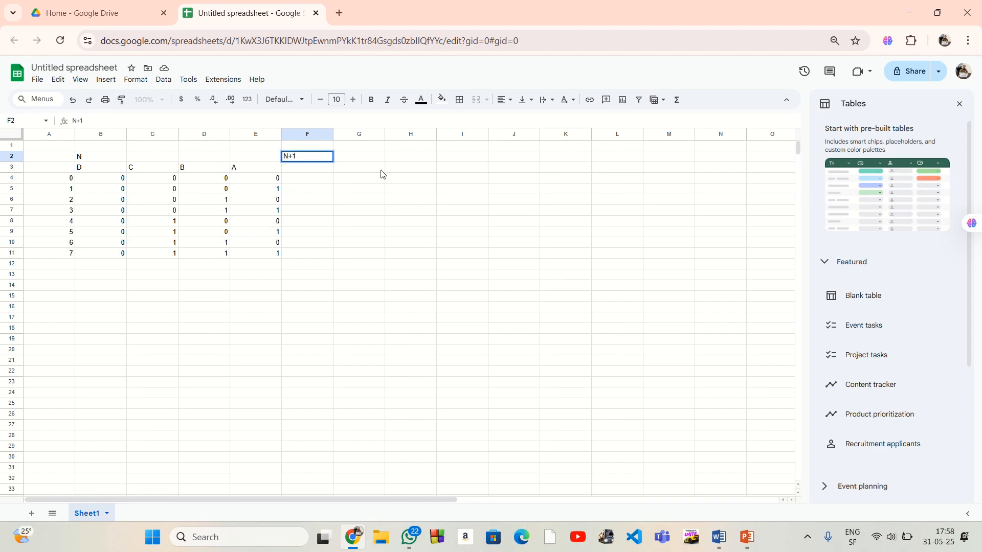
Enter the next-state headers Aout in I3, Bout in H3, Cout in G3 and Dout in F3
left_click(452, 173)
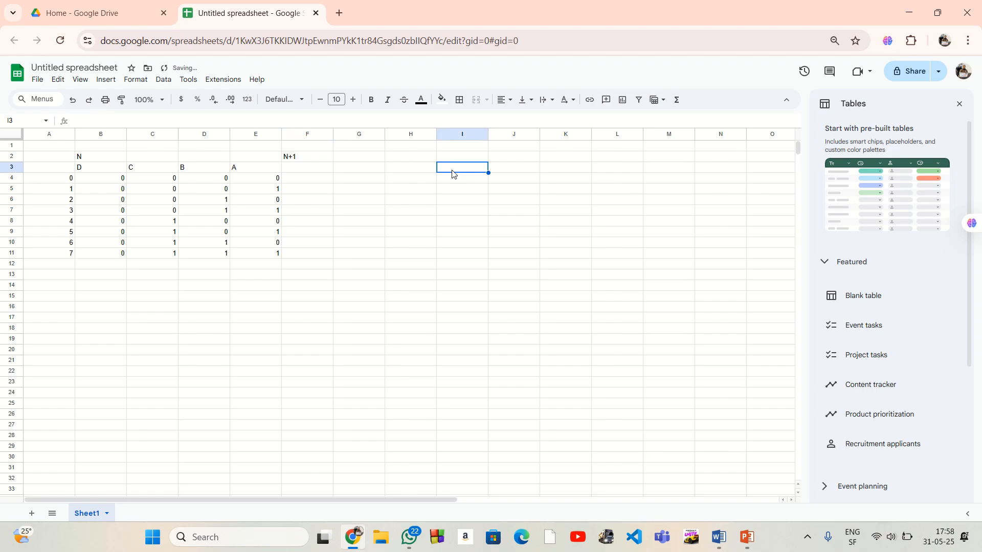
type("Aout")
key("Left")
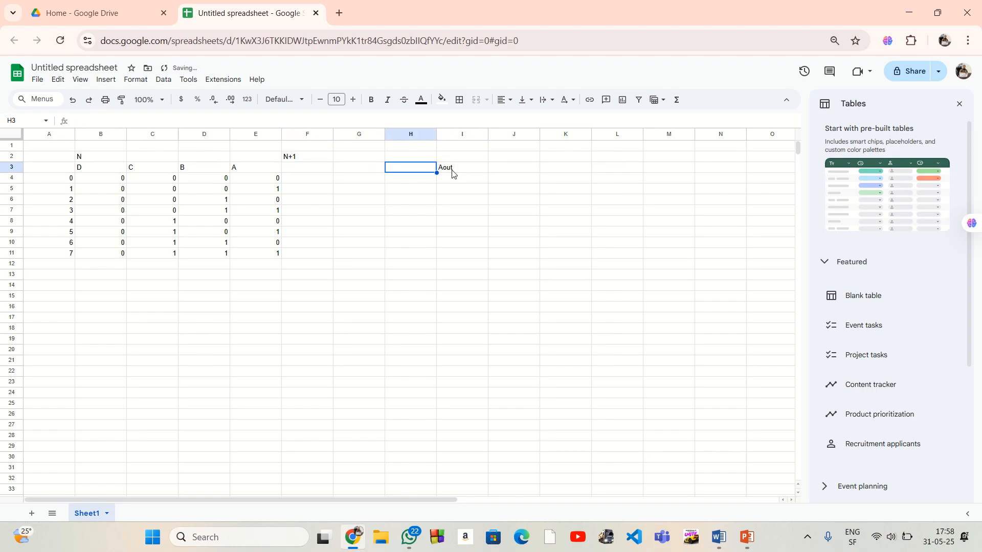
type("Bout")
key("Left")
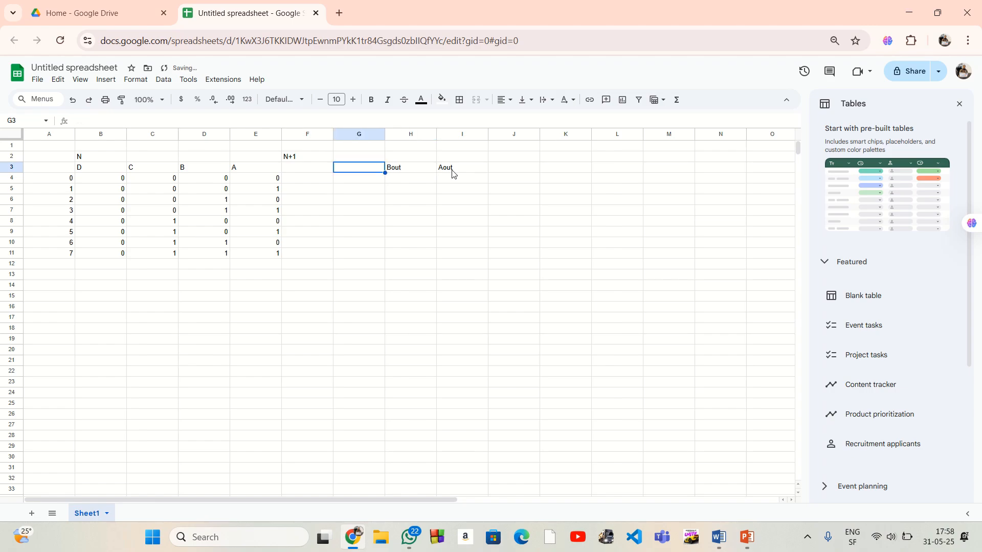
type("Cout")
key("Left")
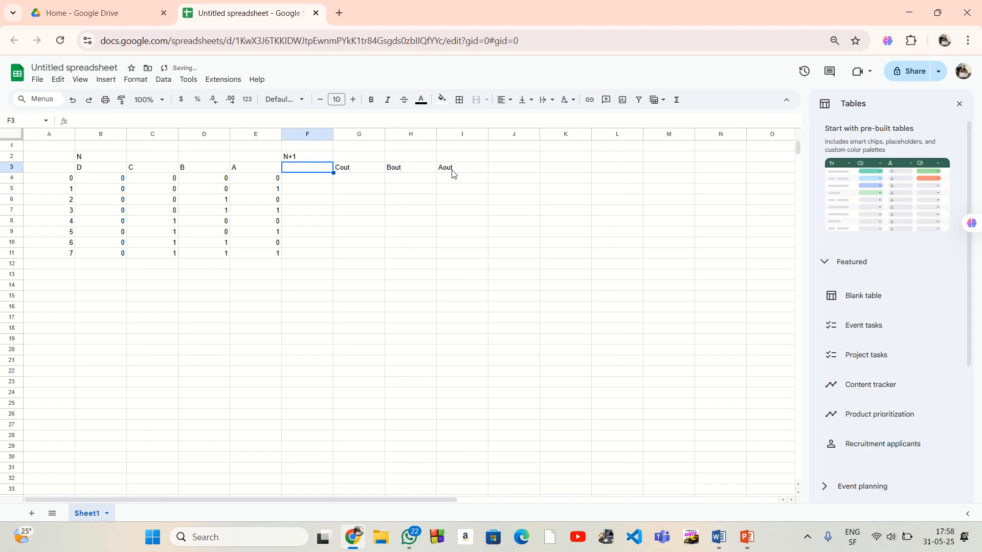
type("Dout")
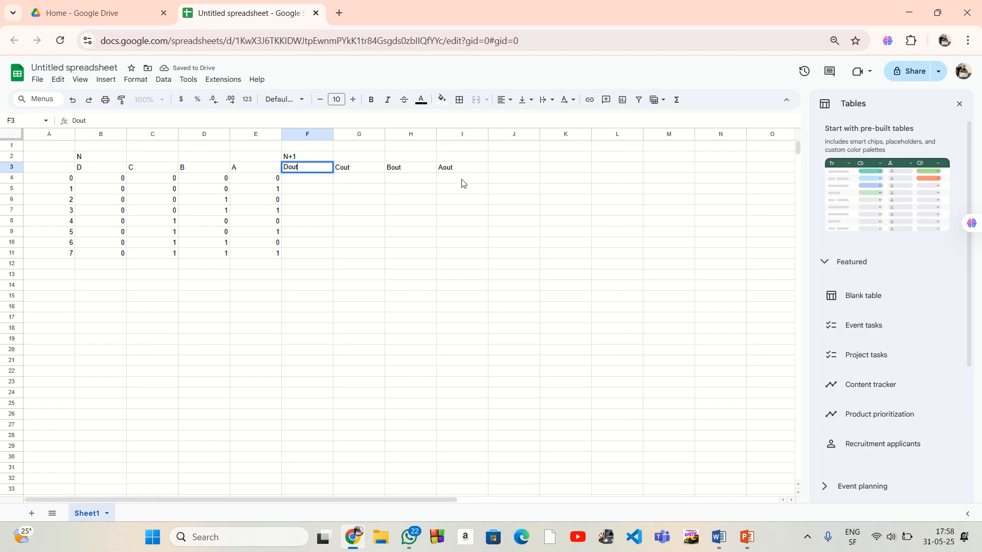
key("Return")
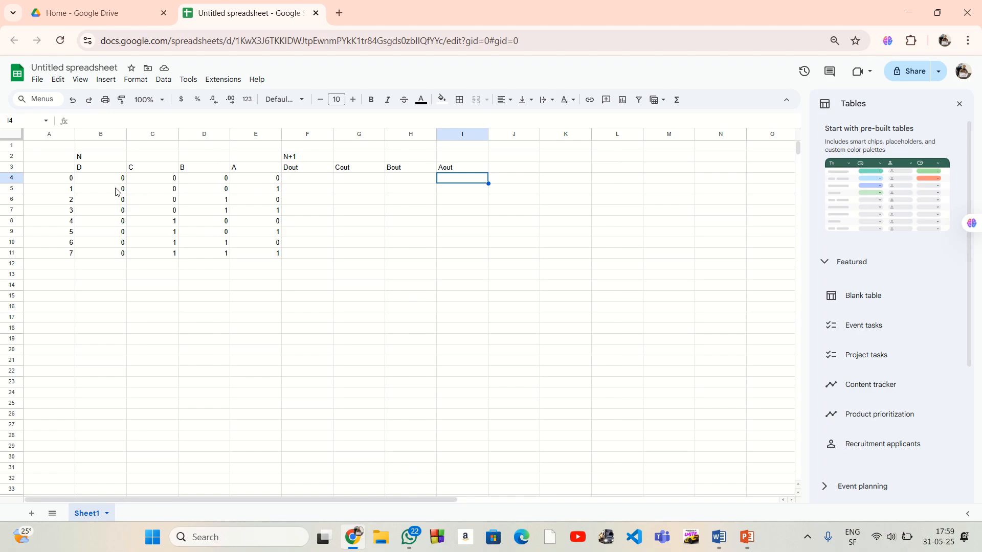
Copy the present-state bits for states 1 to 7, B5:E11, into the next-state columns starting at F4
left_click_drag(112, 192, 277, 254)
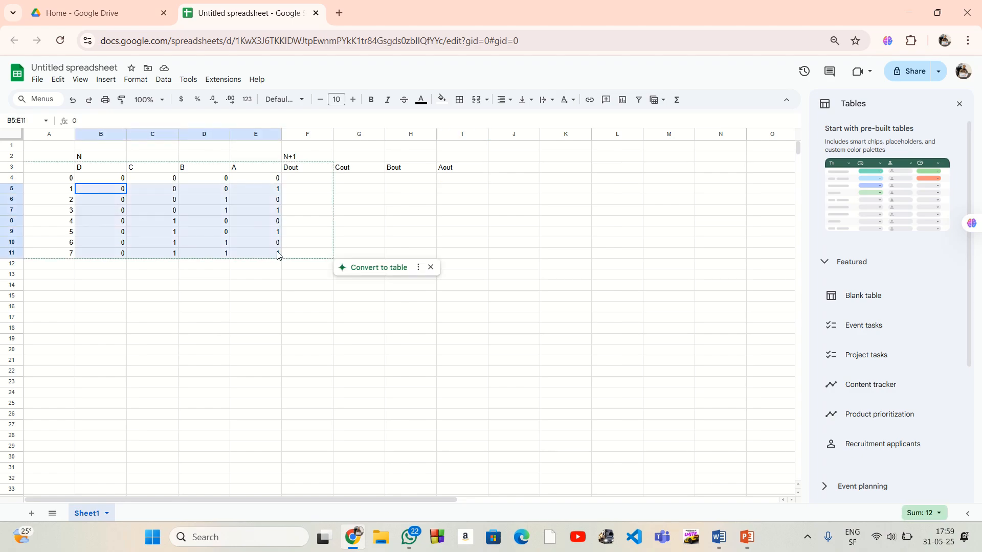
right_click(218, 231)
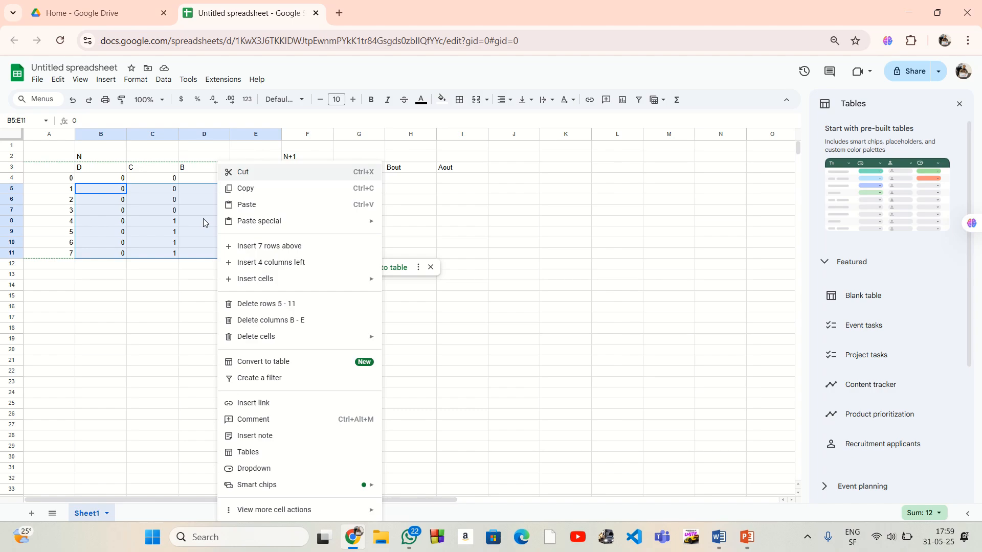
left_click(252, 193)
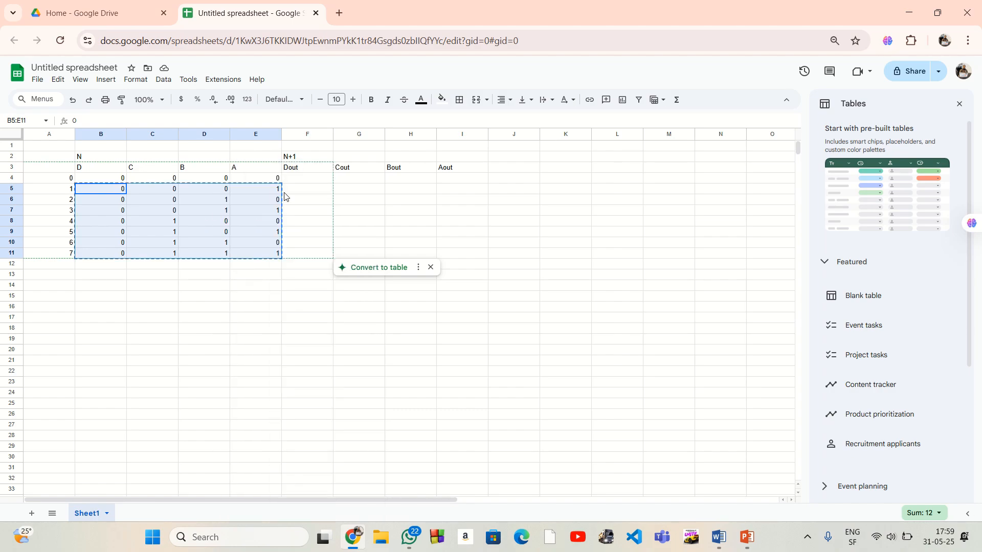
right_click(311, 183)
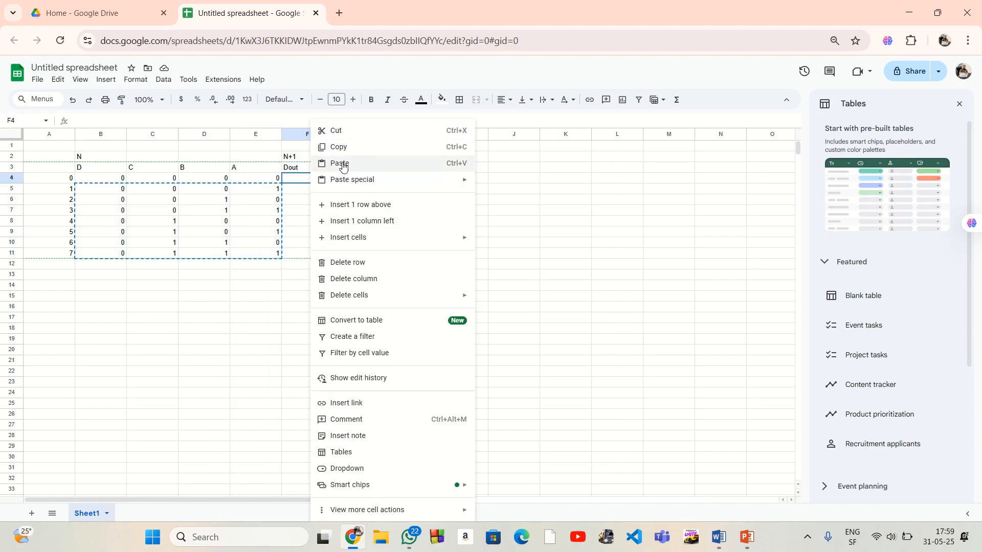
key("ctrl+v")
left_click(350, 276)
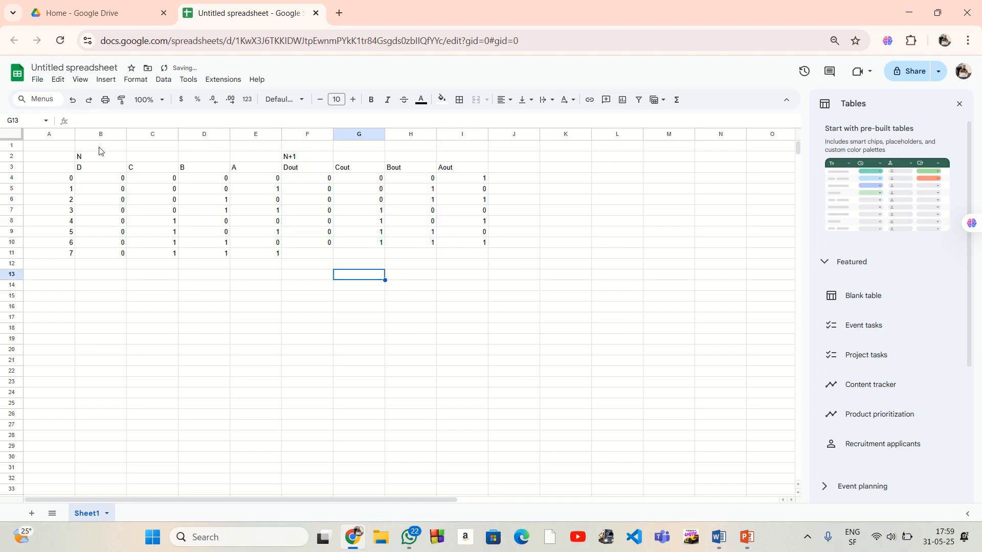
left_click_drag(152, 179, 234, 183)
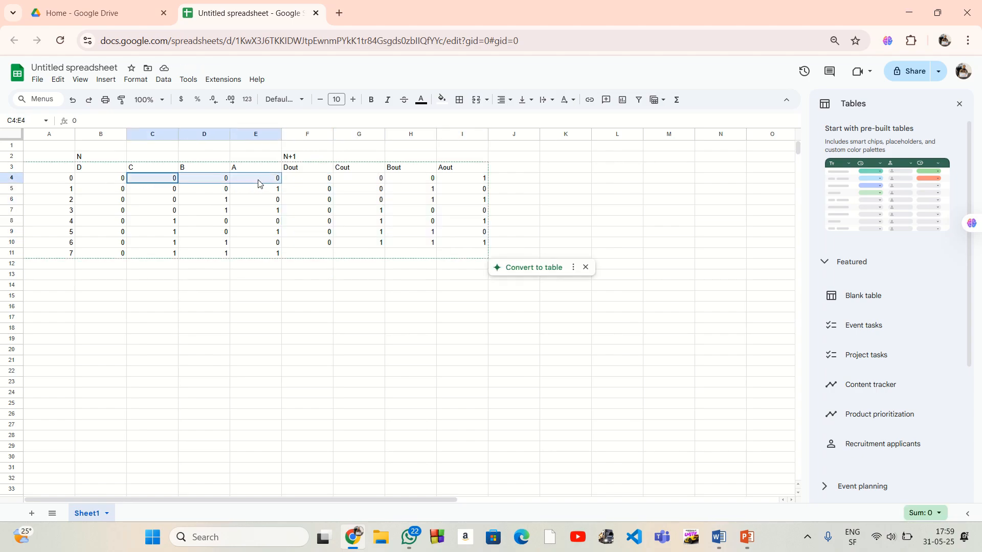
right_click(258, 183)
left_click(203, 277)
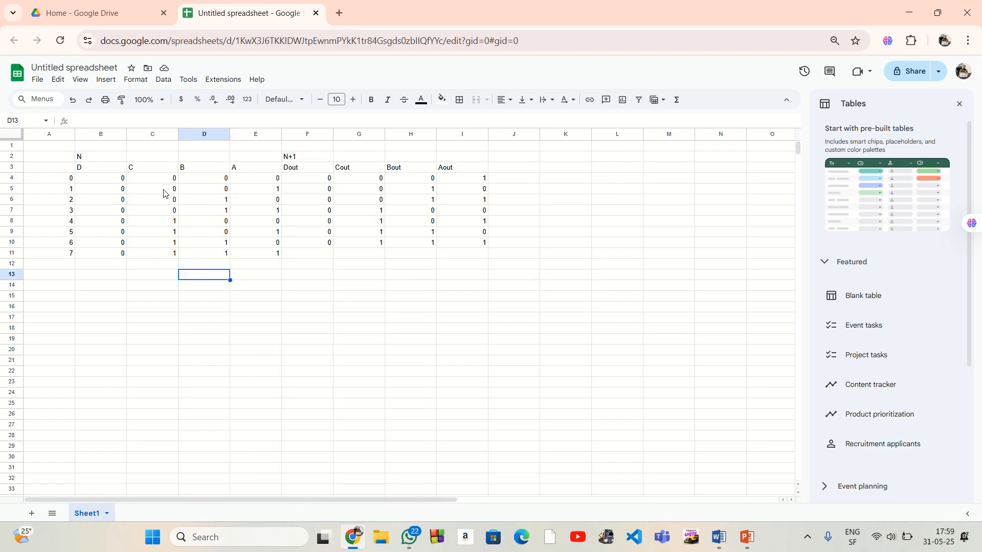
Copy the state 0 bits from B4:E4 into F11:I11 as the next state of state 7
left_click_drag(111, 182, 242, 183)
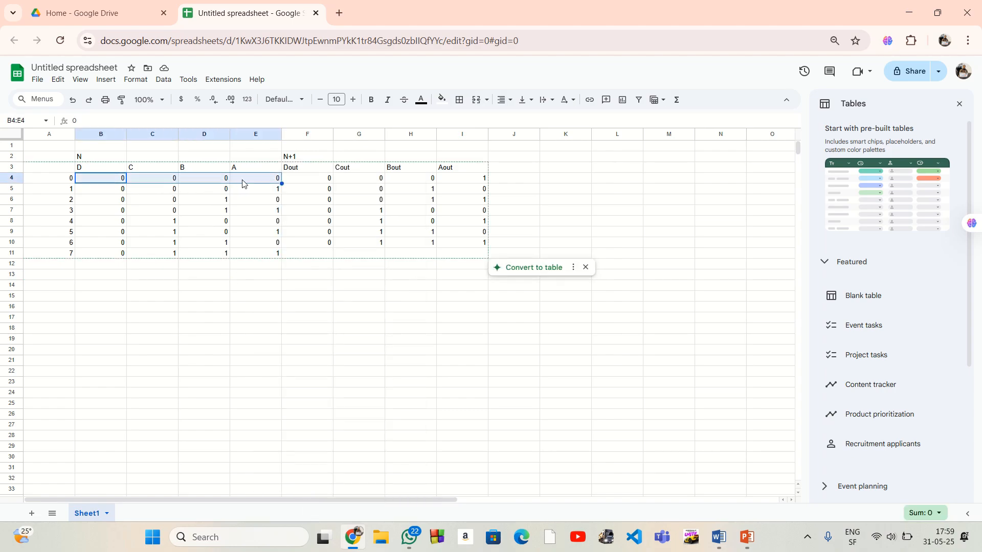
right_click(242, 184)
left_click(267, 189)
left_click(320, 254)
right_click(321, 254)
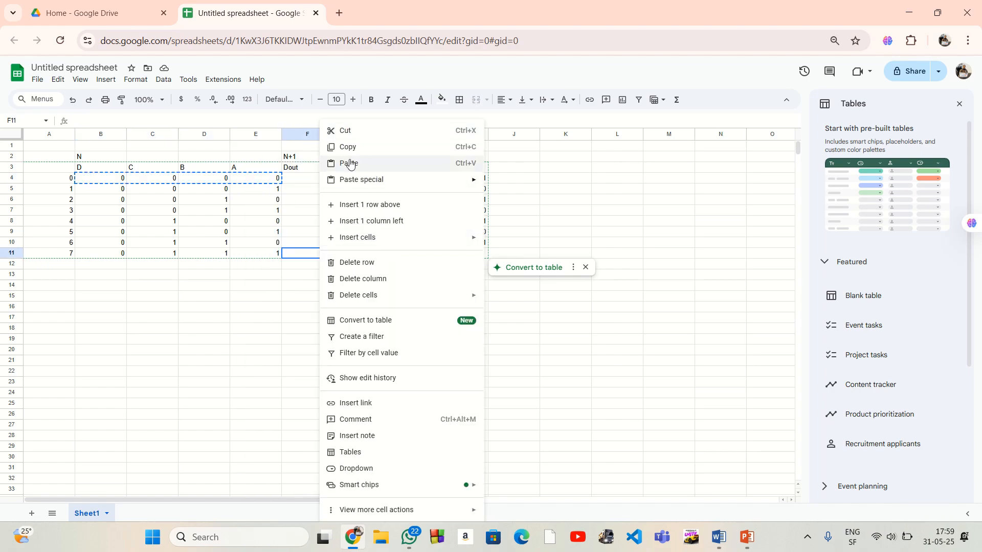
left_click(347, 165)
left_click(288, 301)
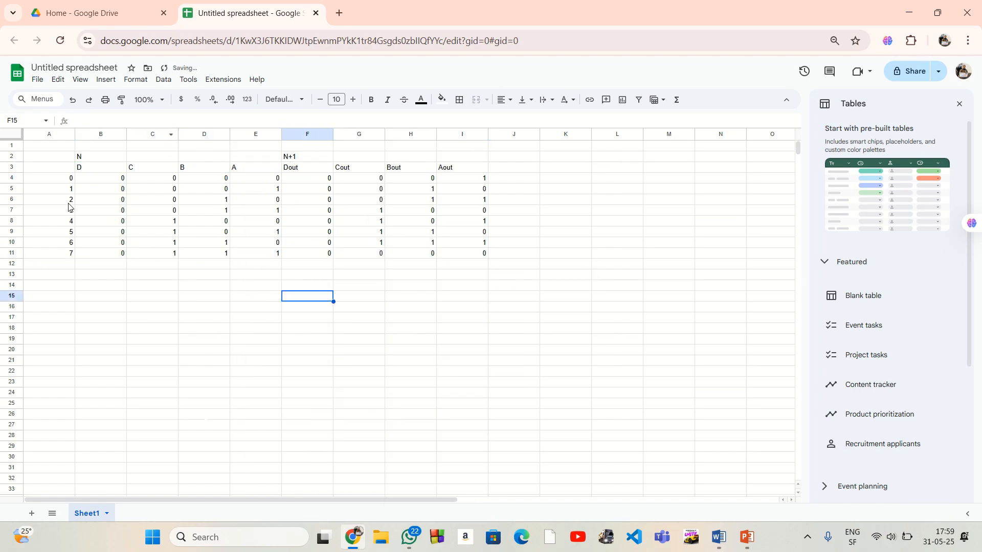
Center-align the contents of the whole truth table, A2:I11, horizontally
mouse_move(54, 156)
left_mouse_down()
mouse_move(423, 258)
mouse_move(487, 268)
mouse_move(484, 254)
left_mouse_up()
left_click(498, 102)
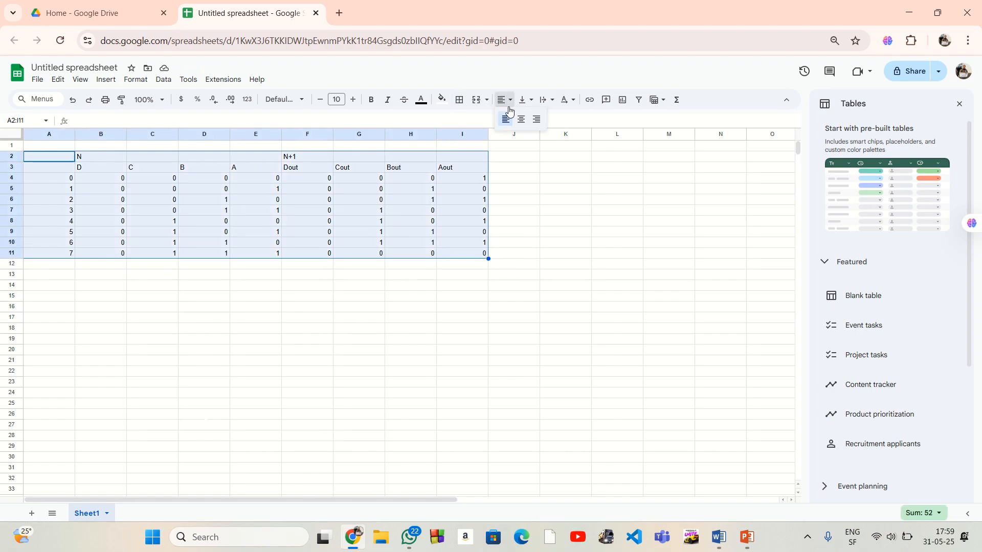
left_click(521, 125)
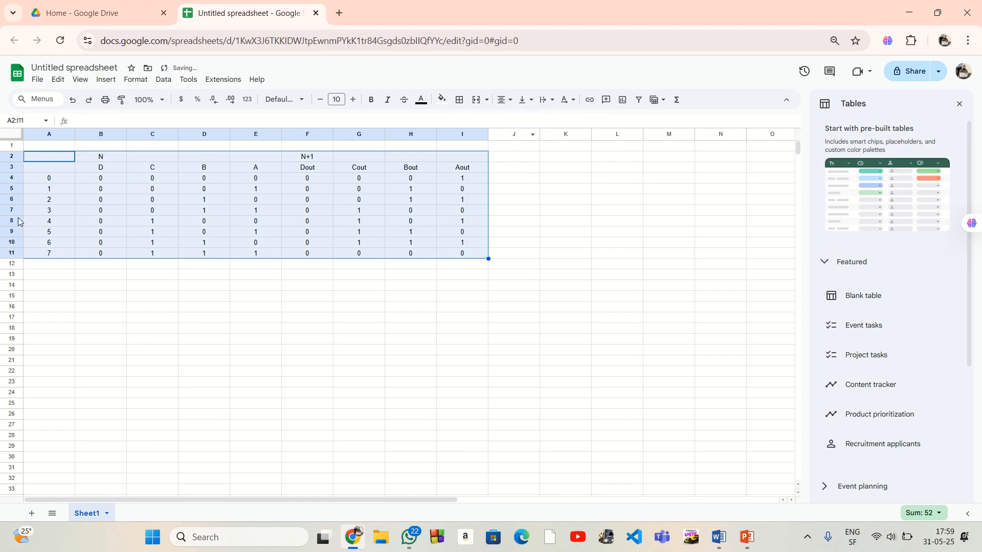
left_click(547, 221)
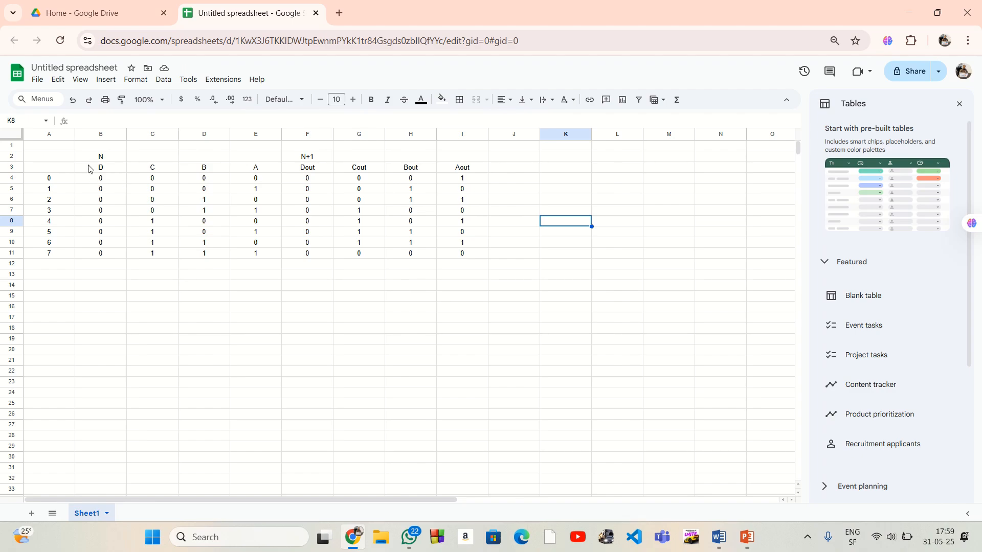
Fill the present-state bits B4:E11 with bright green
left_click_drag(87, 180, 266, 256)
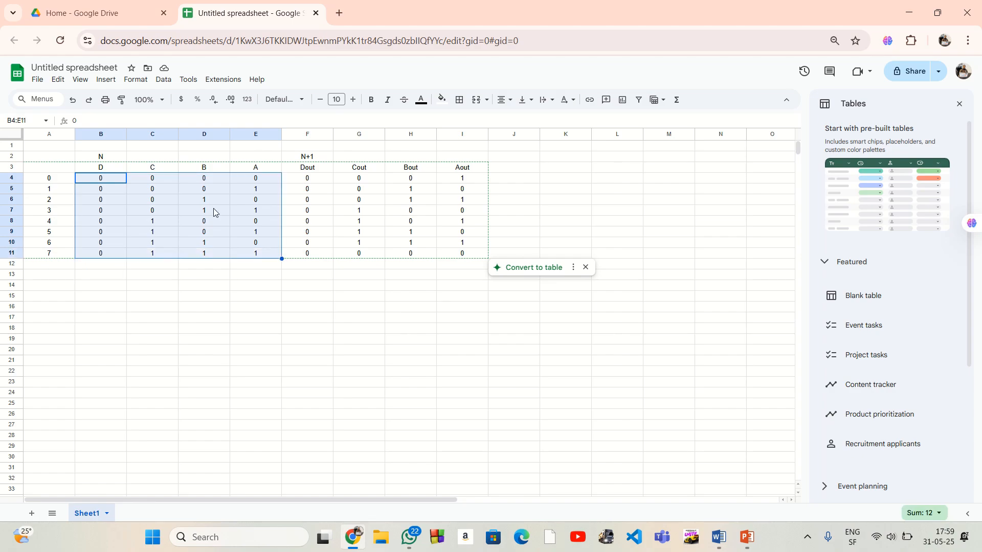
left_click(442, 99)
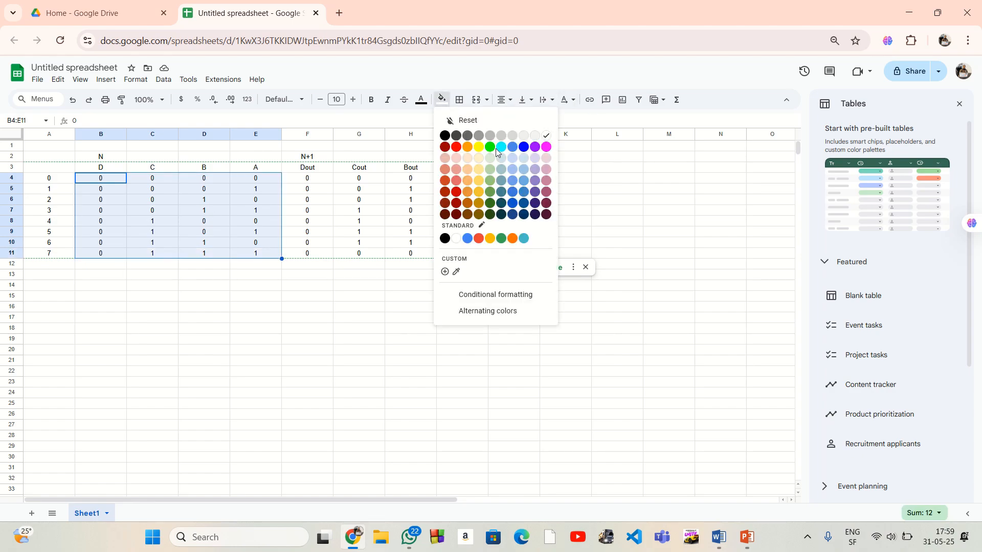
left_click(489, 148)
left_click(427, 298)
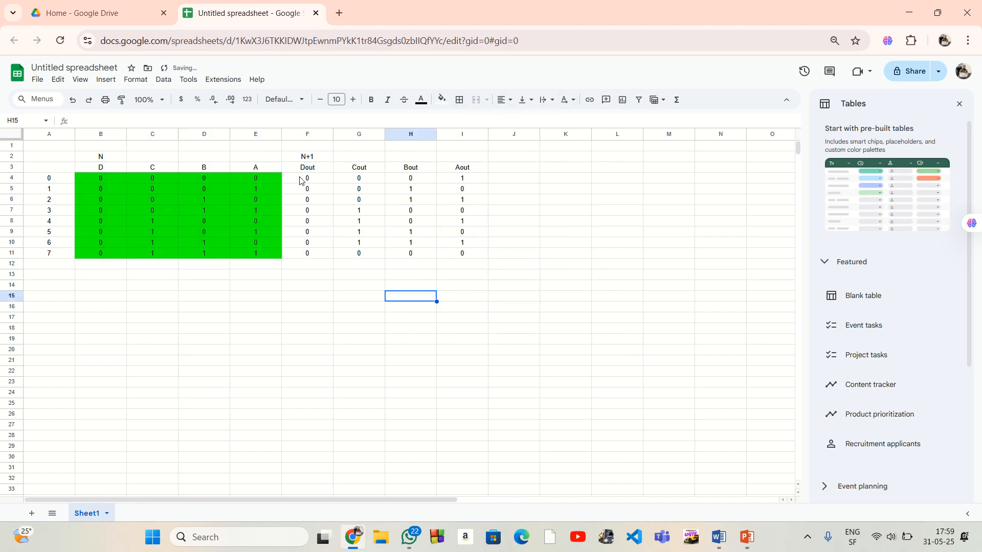
Fill the next-state bits F4:I11 with orange
left_click_drag(300, 180, 456, 254)
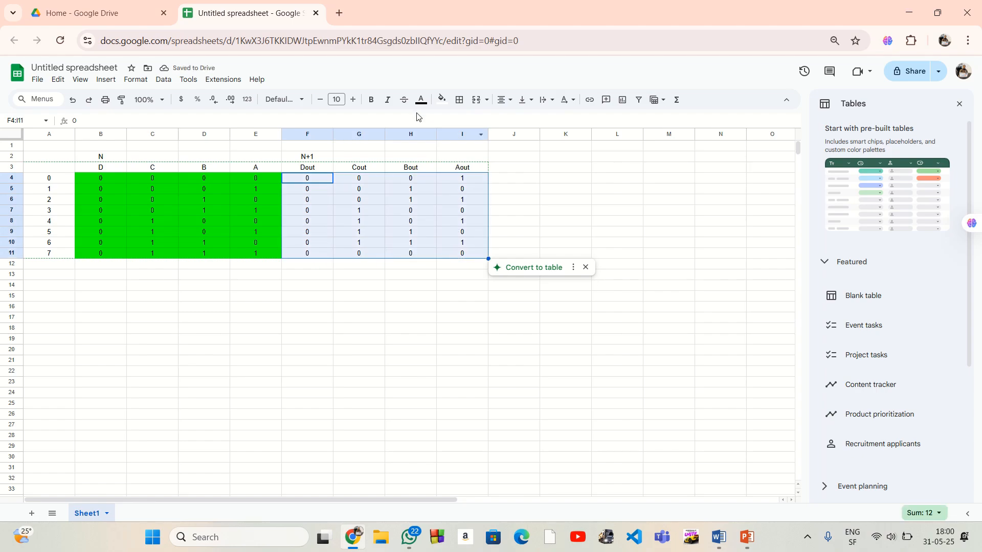
left_click(442, 99)
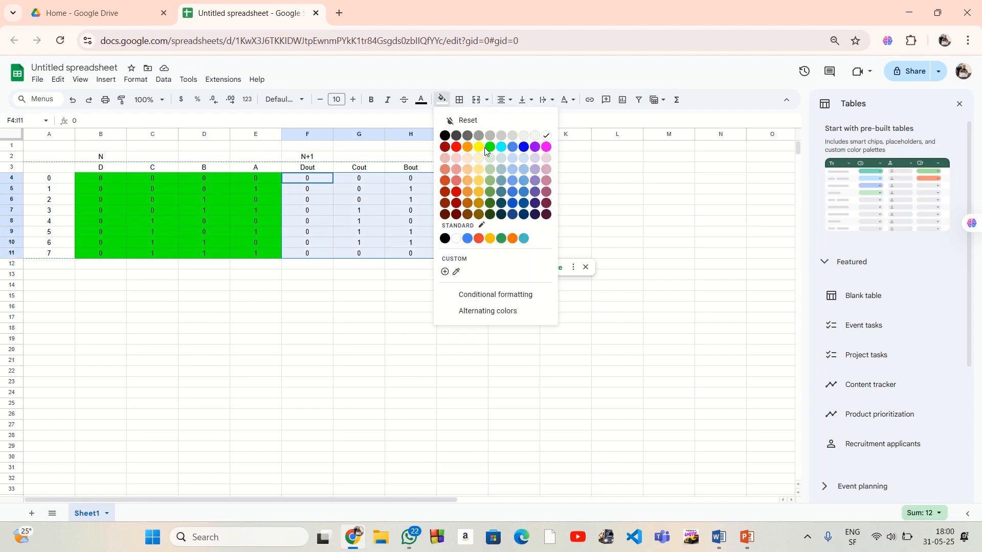
left_click(467, 147)
left_click_drag(402, 319, 407, 305)
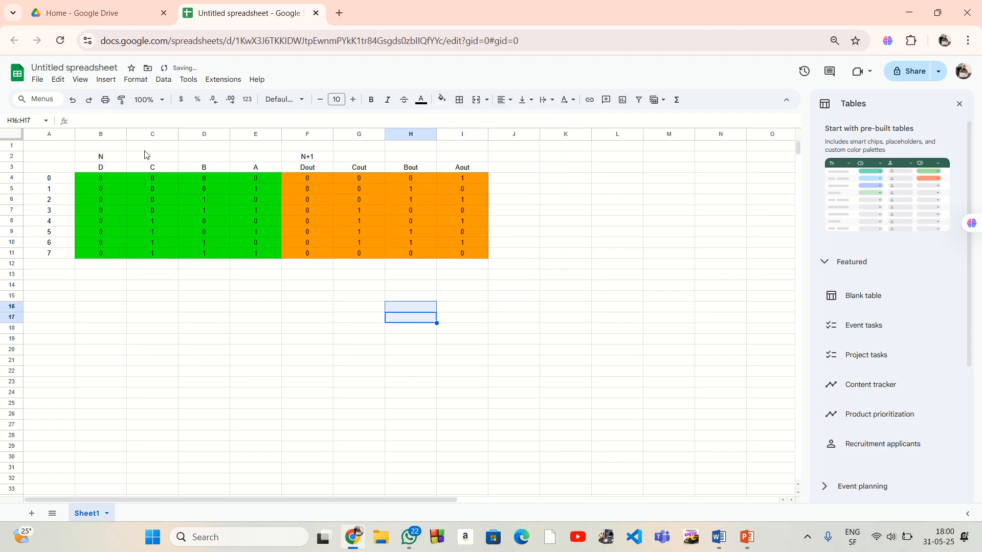
Fill the present-state headers D to A in B3:E3 with cyan
left_click_drag(86, 167, 256, 167)
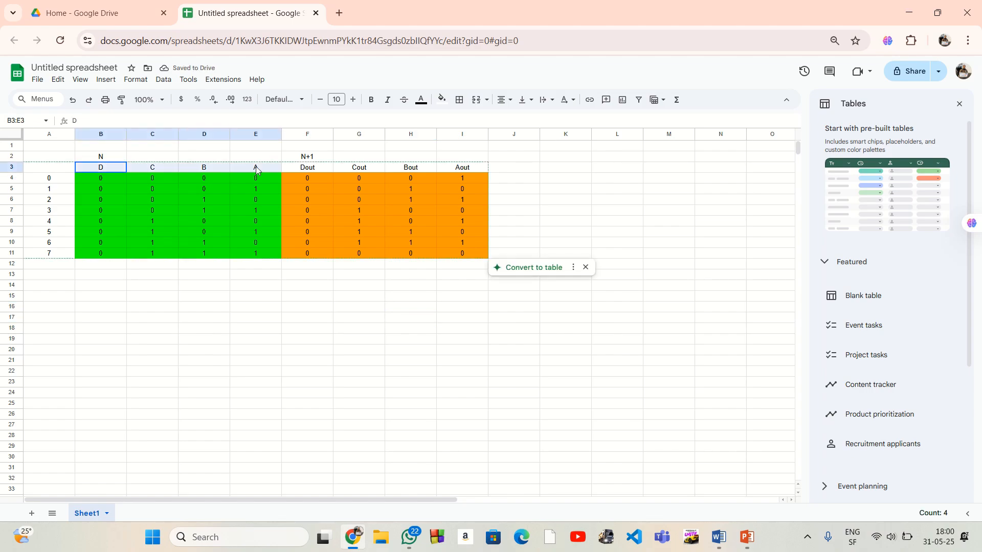
left_click(443, 99)
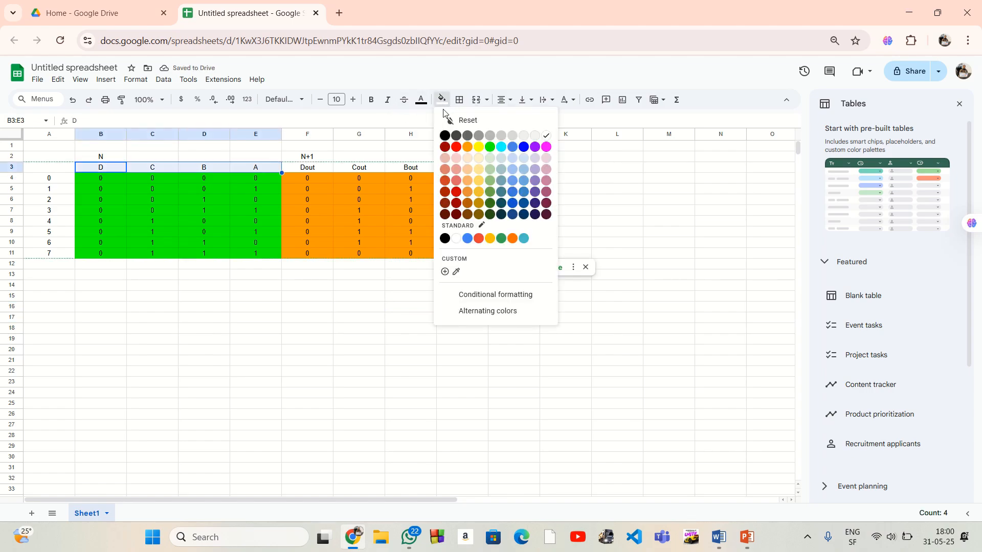
left_click(501, 147)
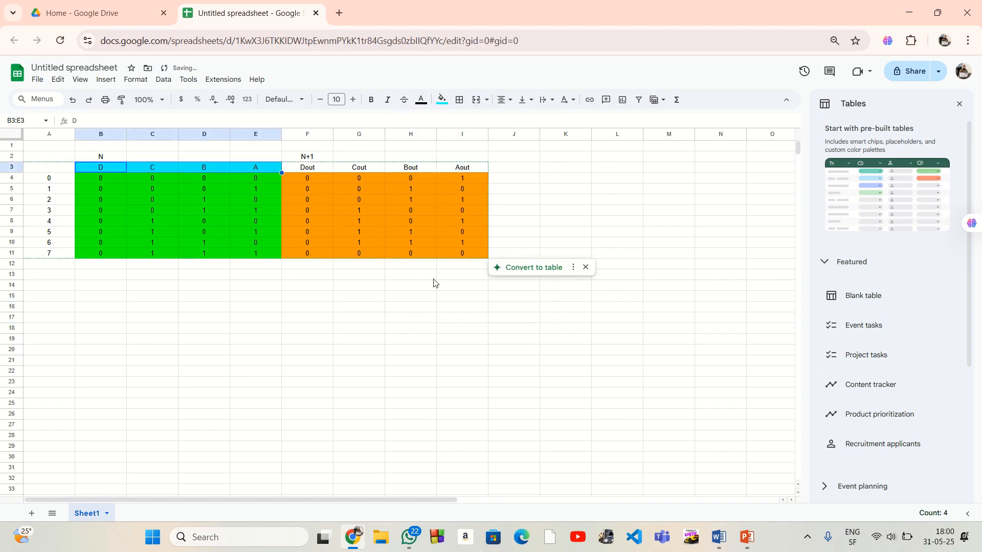
left_click(431, 285)
Fill the next-state headers Dout to Aout in F3:I3 with yellow
left_click_drag(288, 167, 460, 169)
left_click(441, 99)
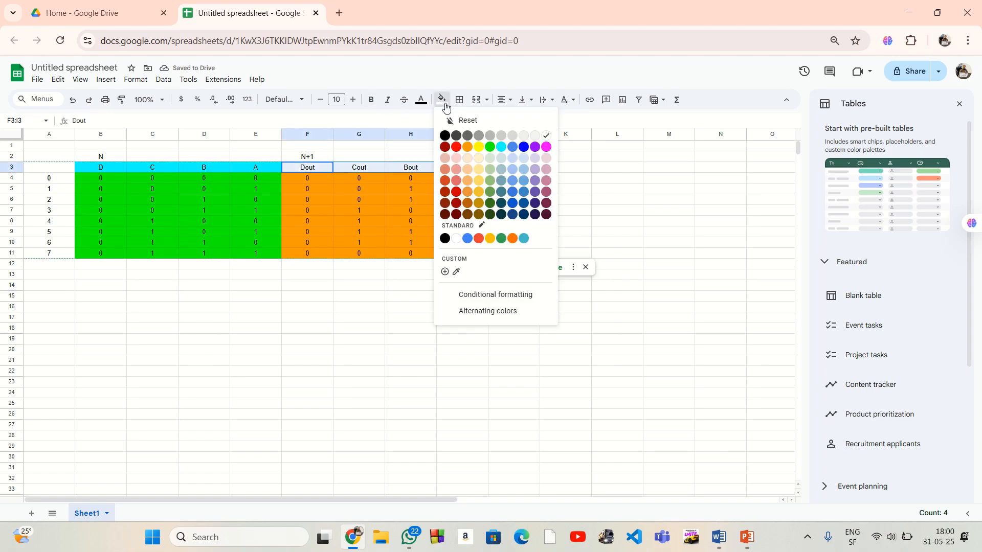
left_click(479, 148)
left_click(378, 295)
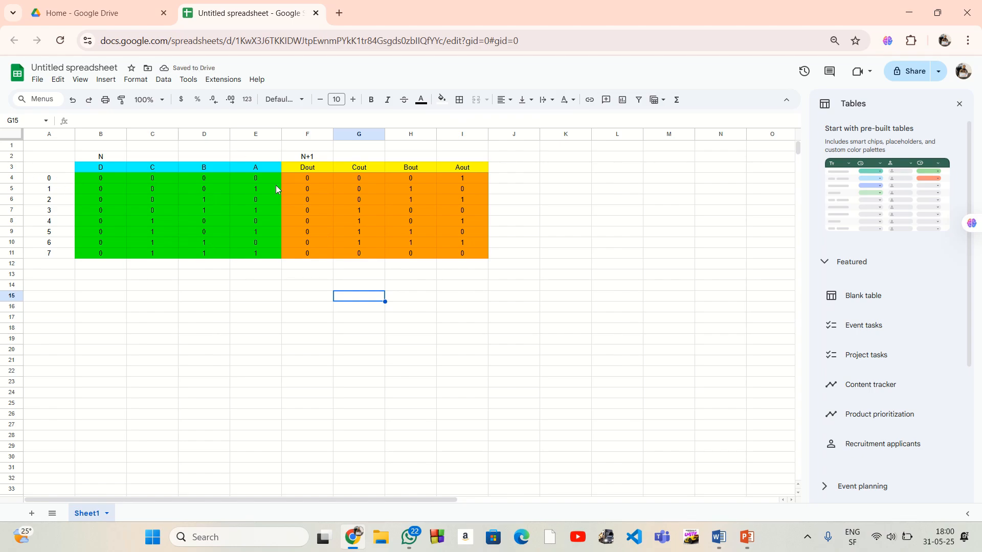
Examine the present-state and next-state halves, comparing the state 0 row and the D and Dout columns with the C, B and A bits
left_click_drag(78, 158, 258, 255)
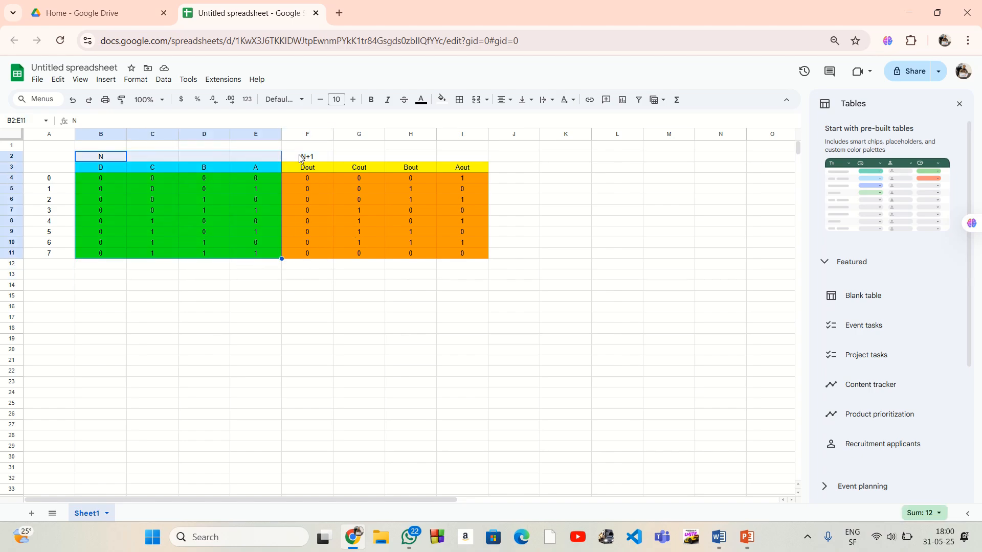
left_click_drag(290, 158, 487, 263)
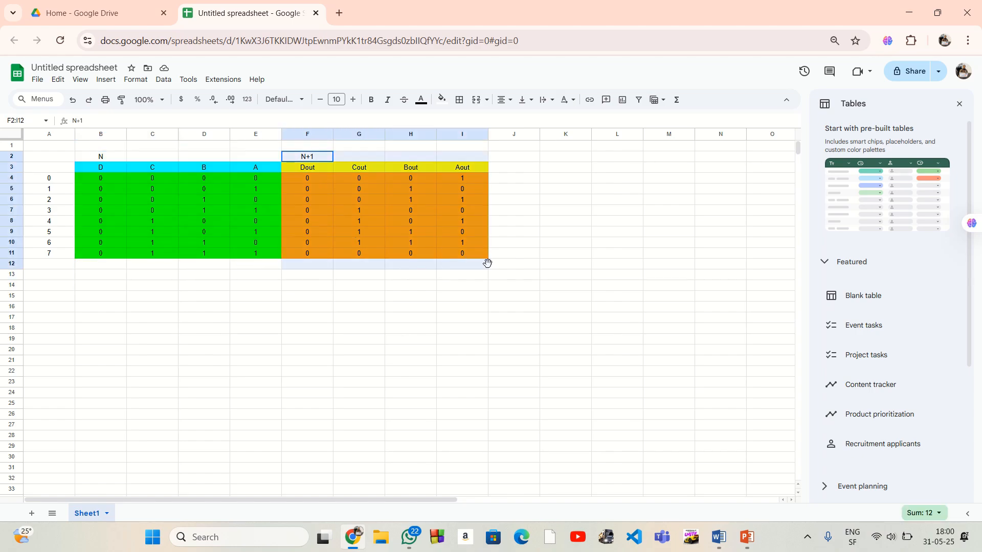
left_click(579, 283)
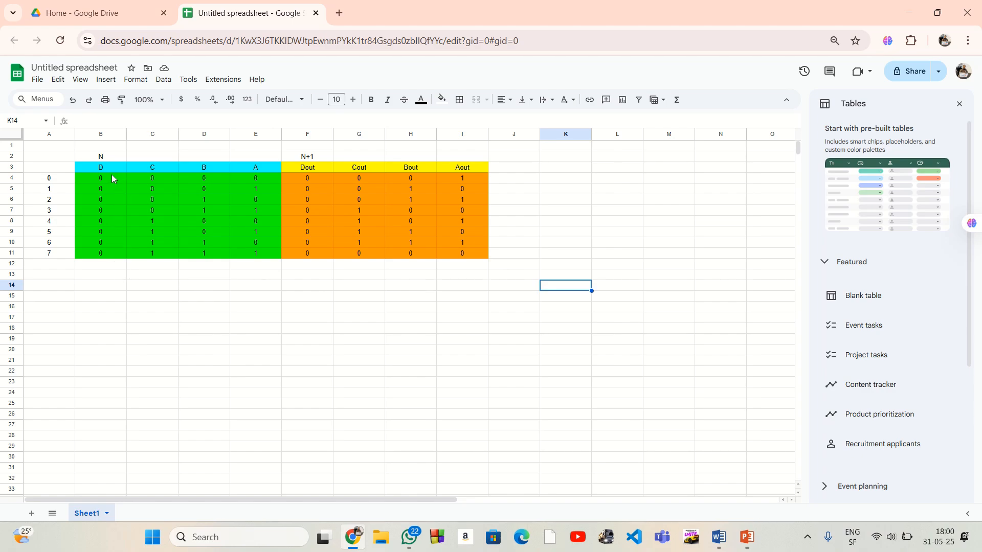
left_click_drag(91, 179, 241, 179)
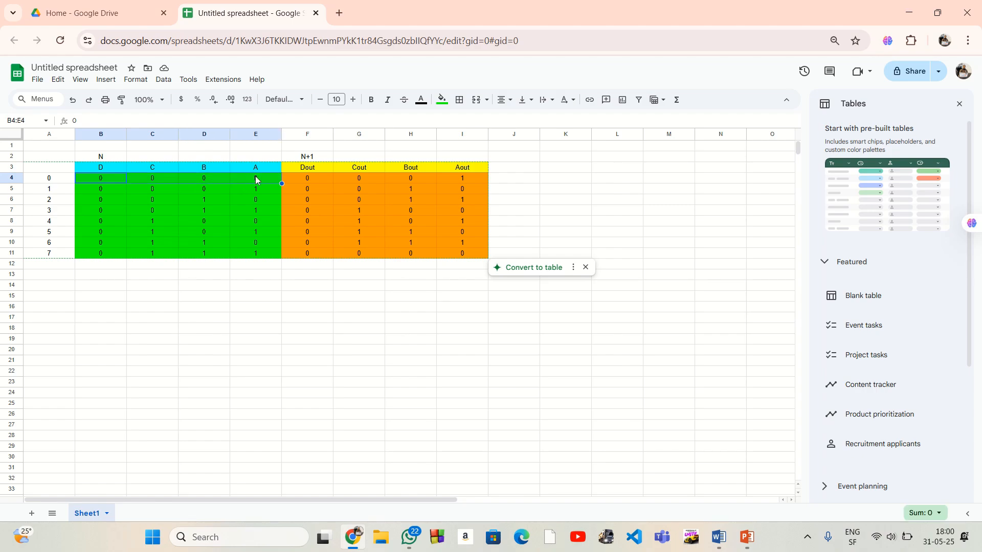
left_click_drag(478, 179, 309, 179)
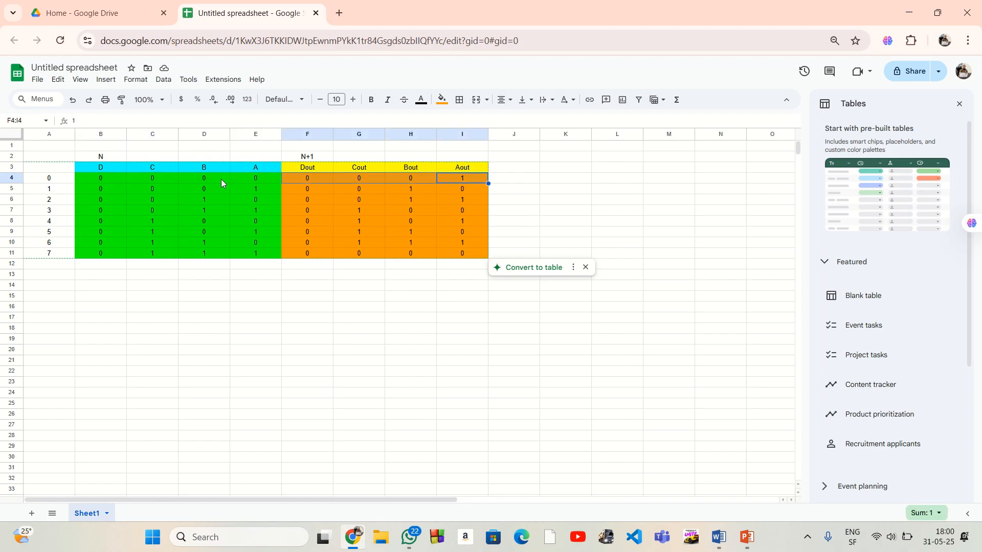
left_click_drag(98, 180, 459, 182)
left_click(357, 309)
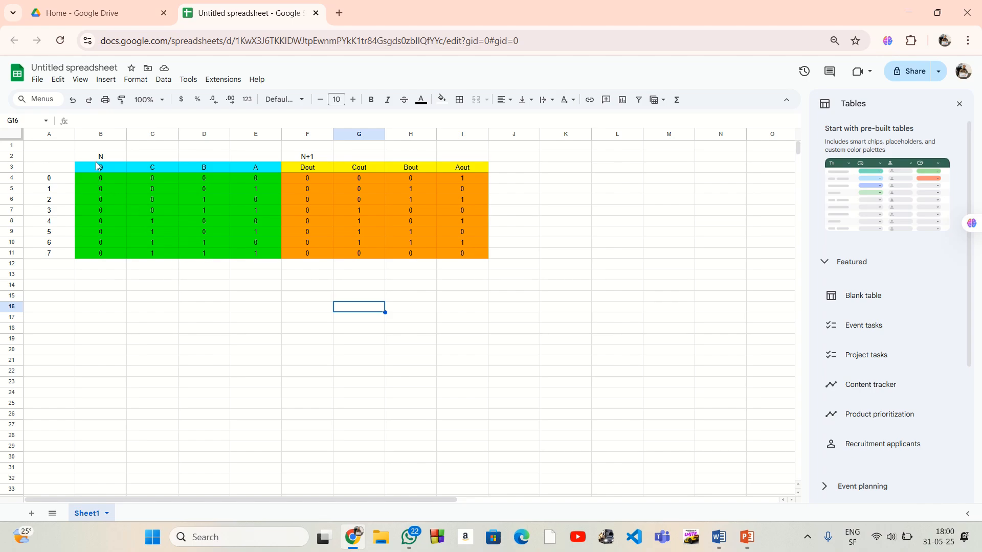
left_click_drag(101, 176, 100, 253)
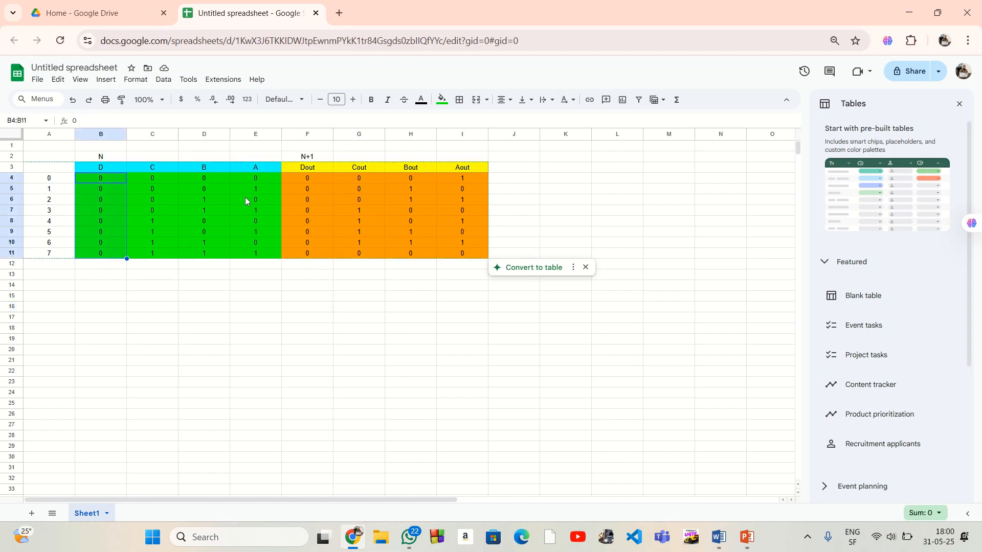
left_click_drag(297, 212, 301, 266)
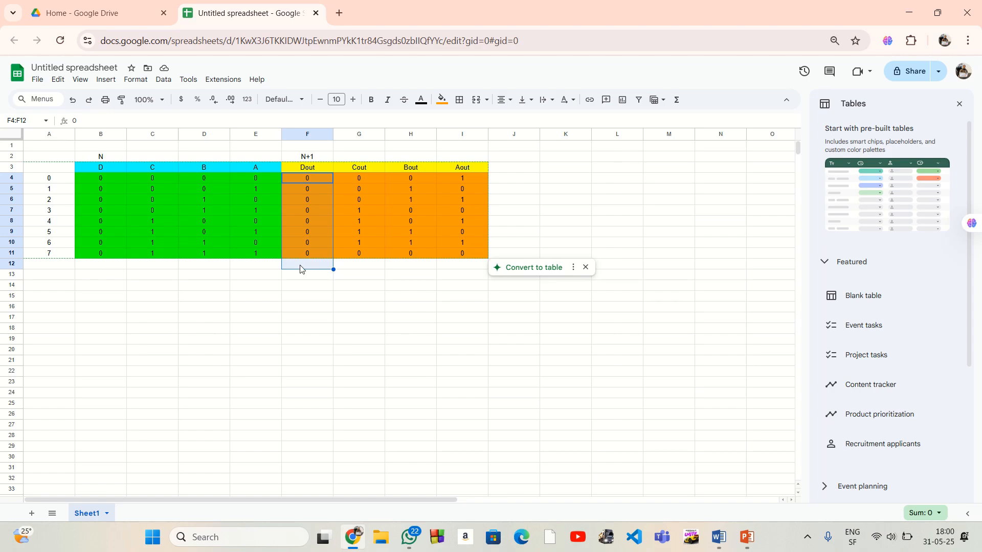
left_click(353, 286)
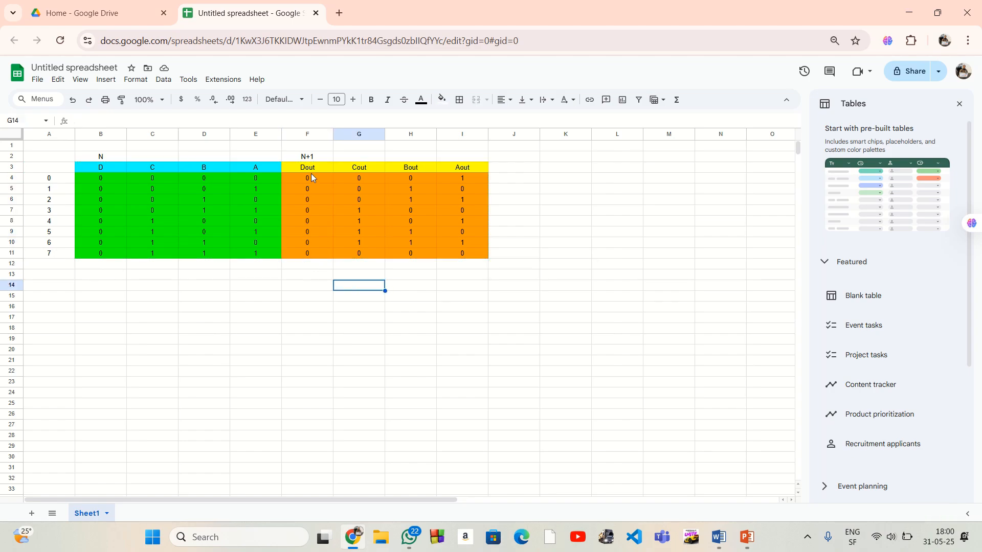
left_click_drag(98, 178, 102, 250)
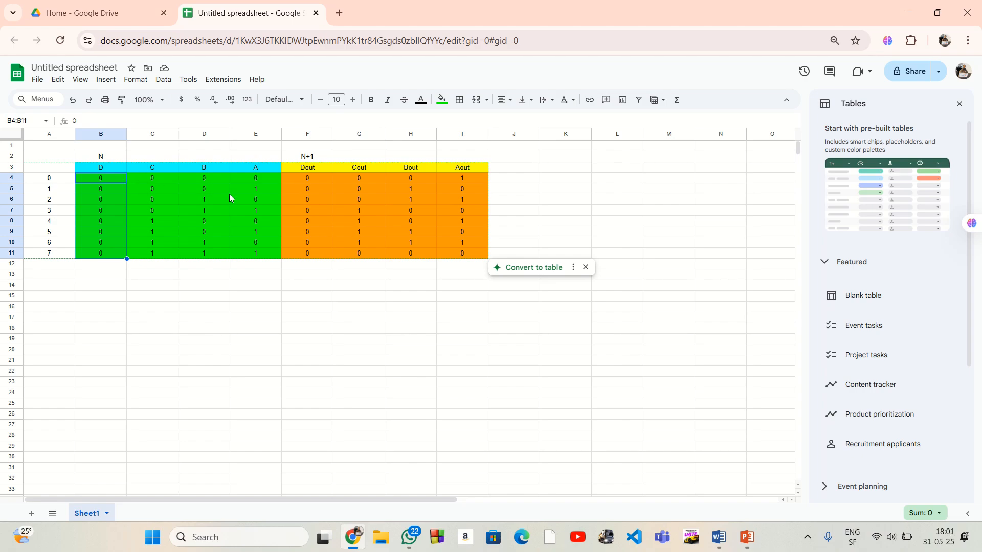
left_click_drag(153, 178, 270, 256)
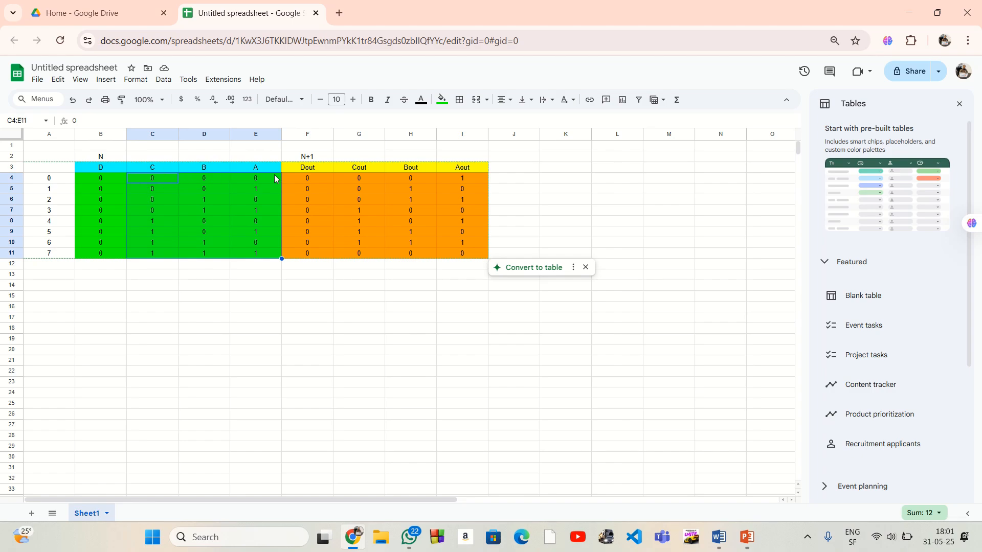
left_click(480, 317)
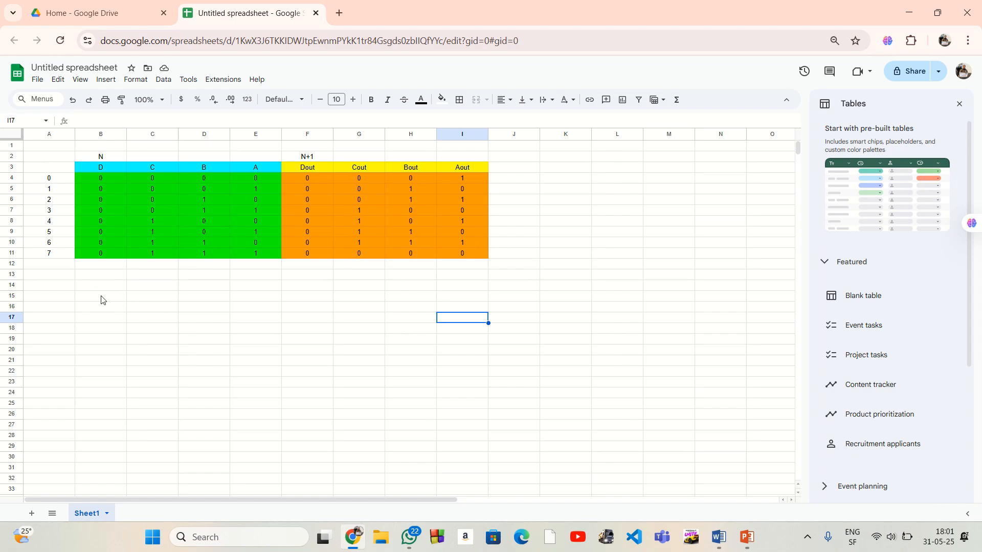
Apply all borders to C15:F18 to create a 4×4 Karnaugh map grid below the state table
left_click_drag(148, 299, 294, 337)
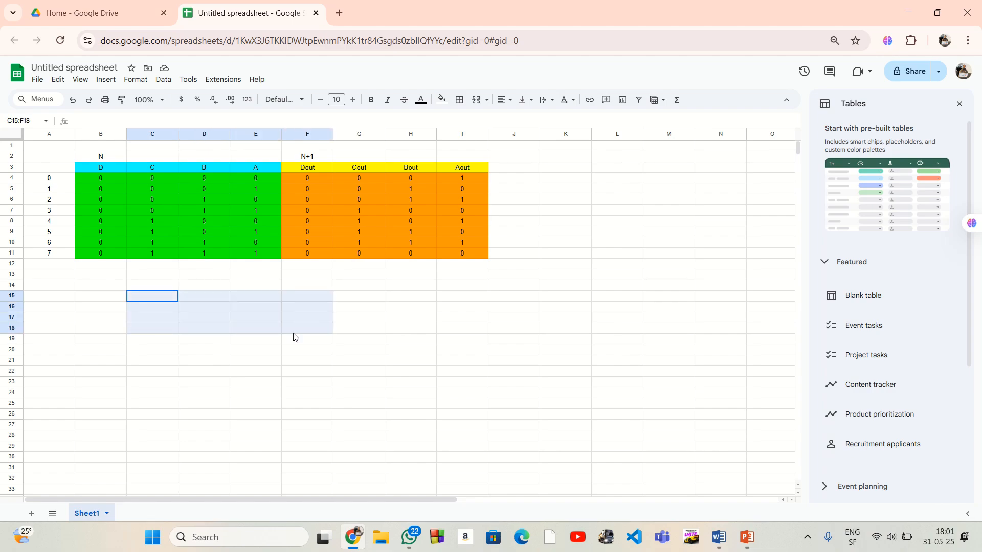
left_click(459, 99)
left_click(464, 127)
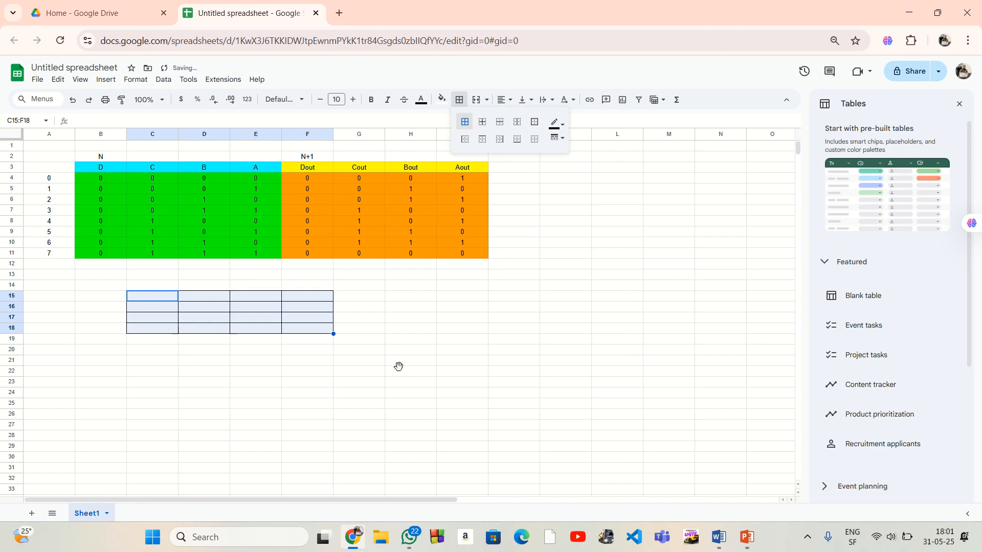
left_click_drag(398, 368, 400, 360)
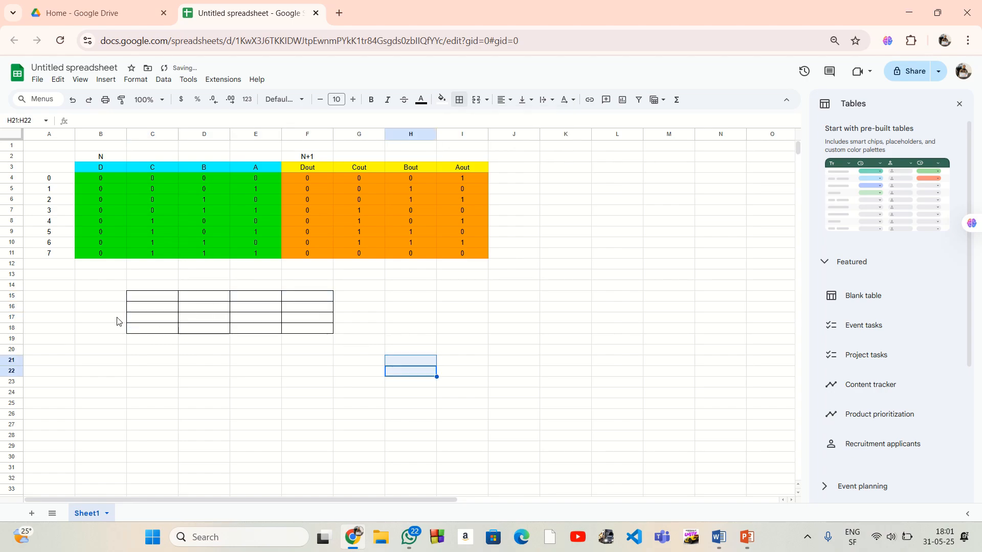
Merge the label cells around the 4×4 grid: B17:B18, G16:G17, E14:F14 and D19:E19
left_click_drag(118, 320, 112, 333)
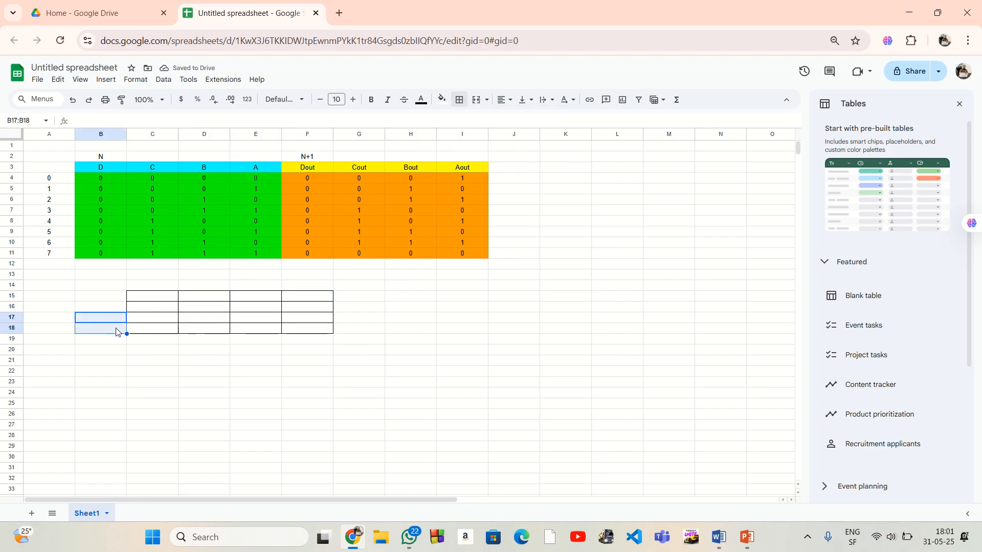
left_click(476, 99)
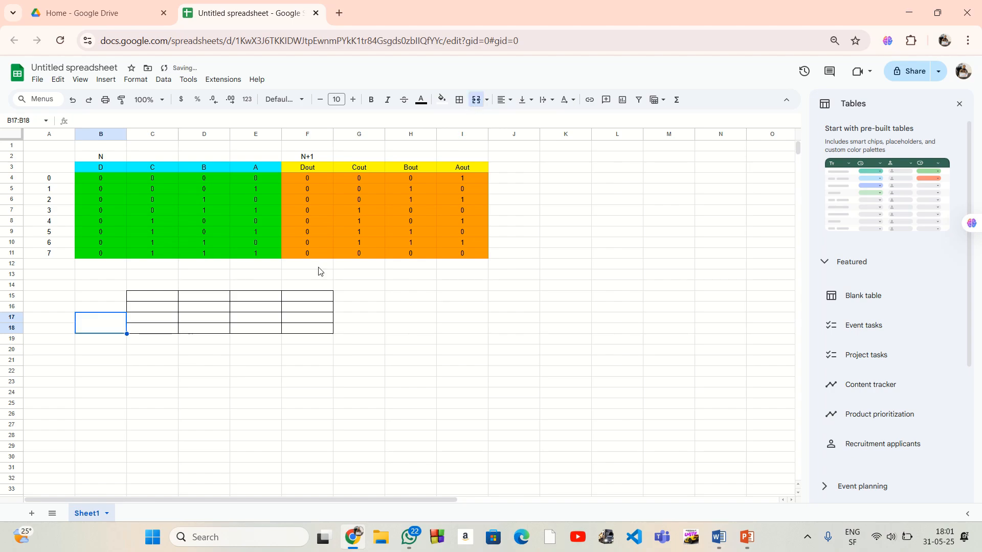
left_click_drag(354, 311, 377, 316)
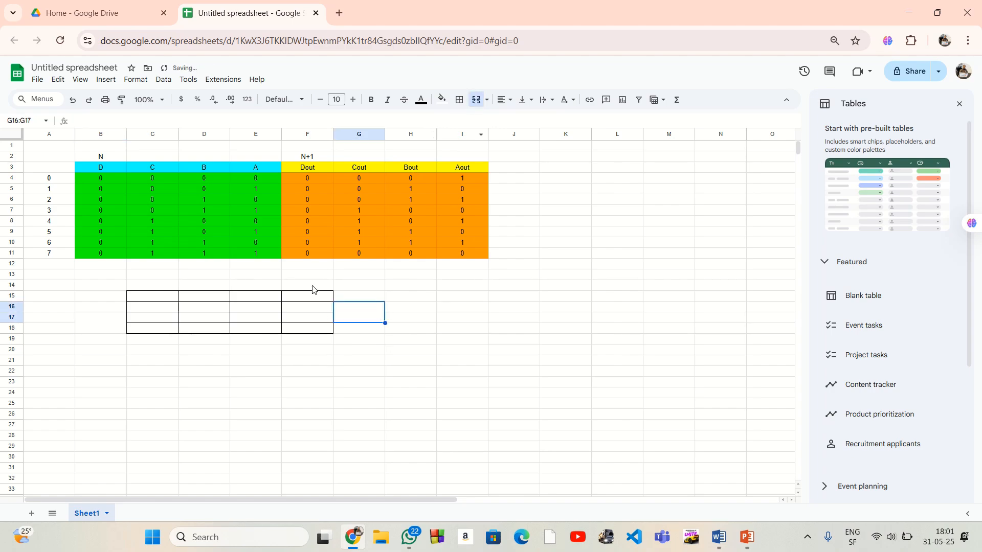
left_click_drag(249, 287, 299, 289)
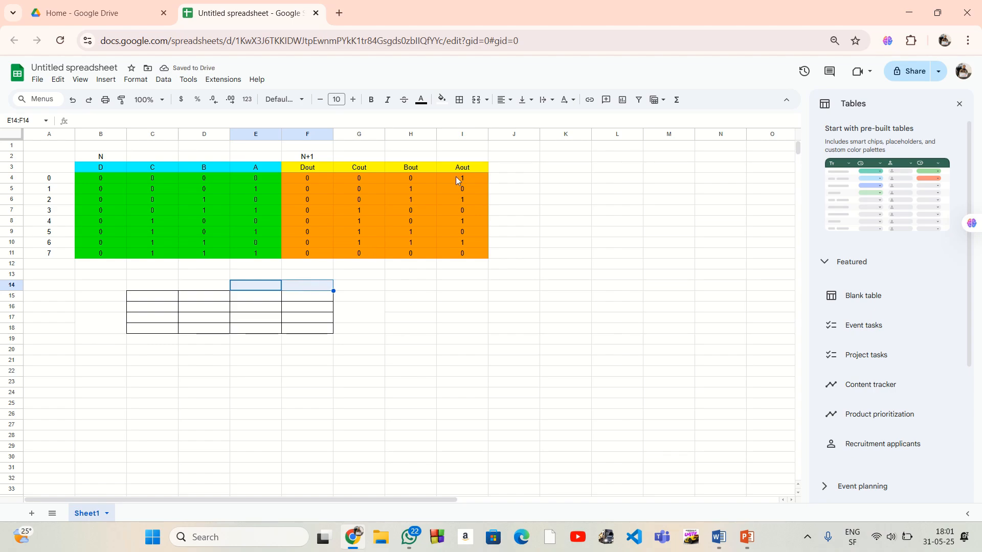
left_click(477, 100)
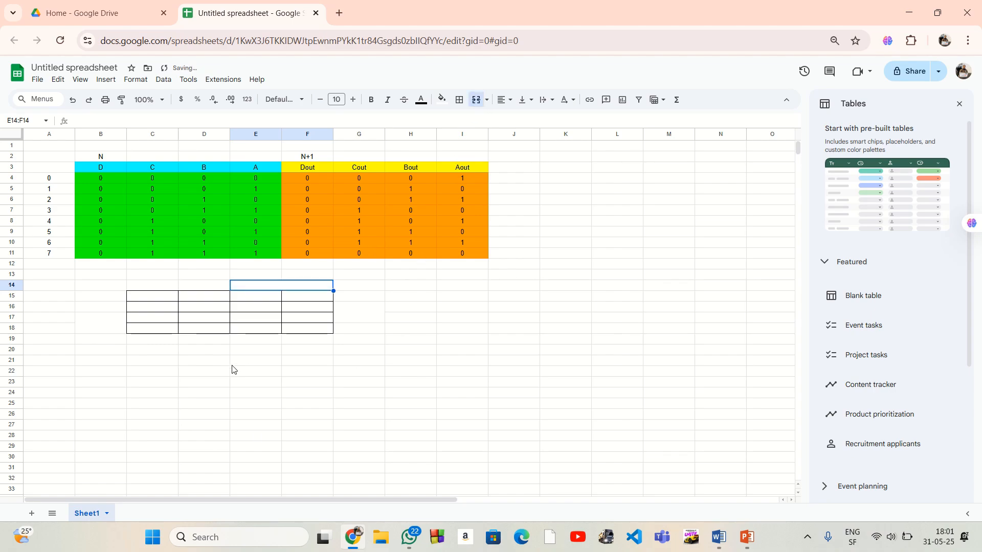
left_click_drag(204, 339, 255, 339)
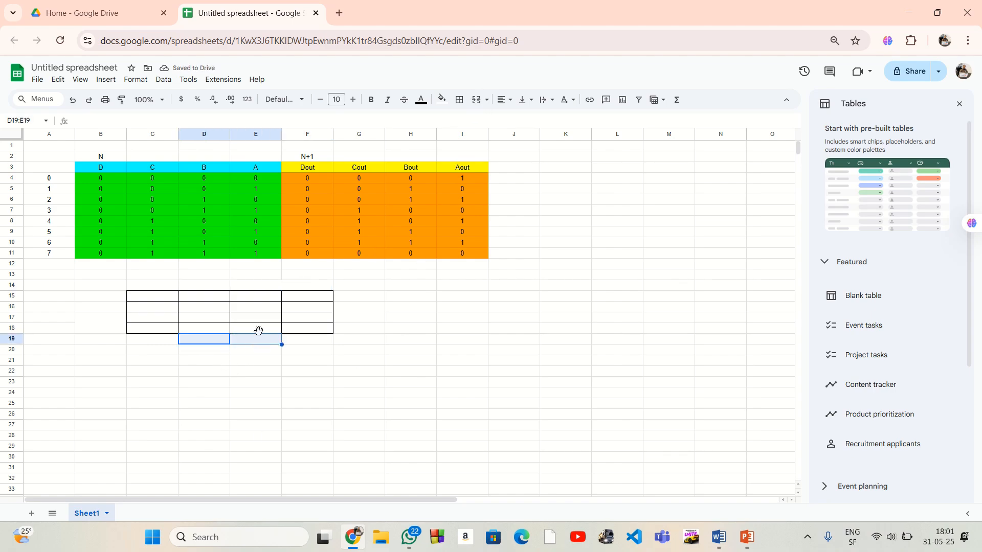
left_click(476, 100)
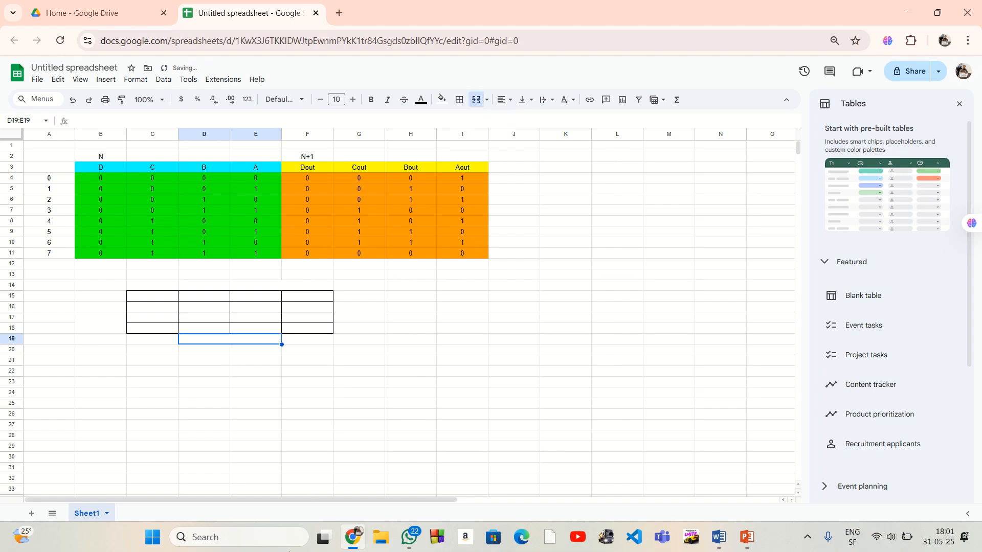
Label the merged cells around the 4×4 grid: A in B17:B18, B in G16:G17, C in E14:F14 and D in D19:E19
left_click_drag(114, 318, 113, 327)
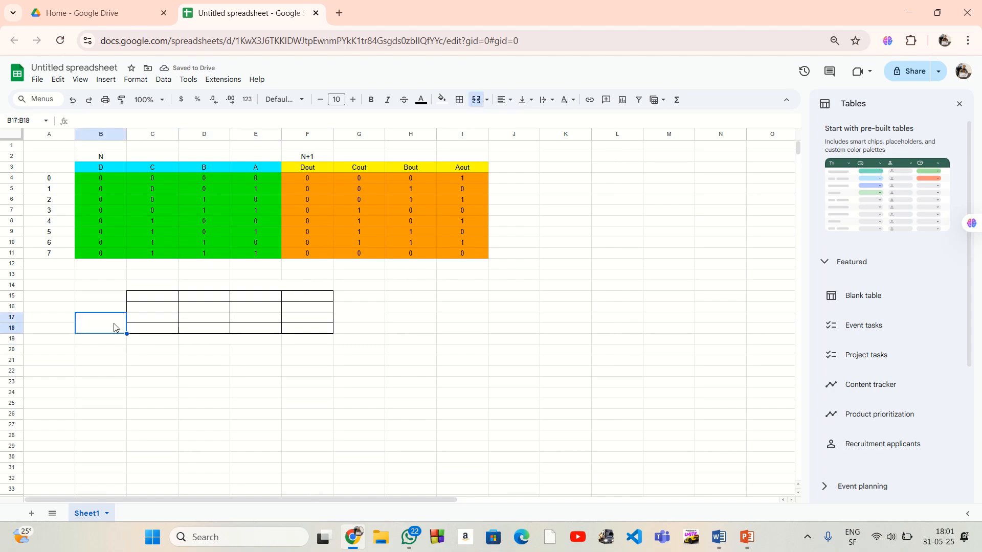
type("A")
left_click_drag(351, 310, 352, 314)
type("B")
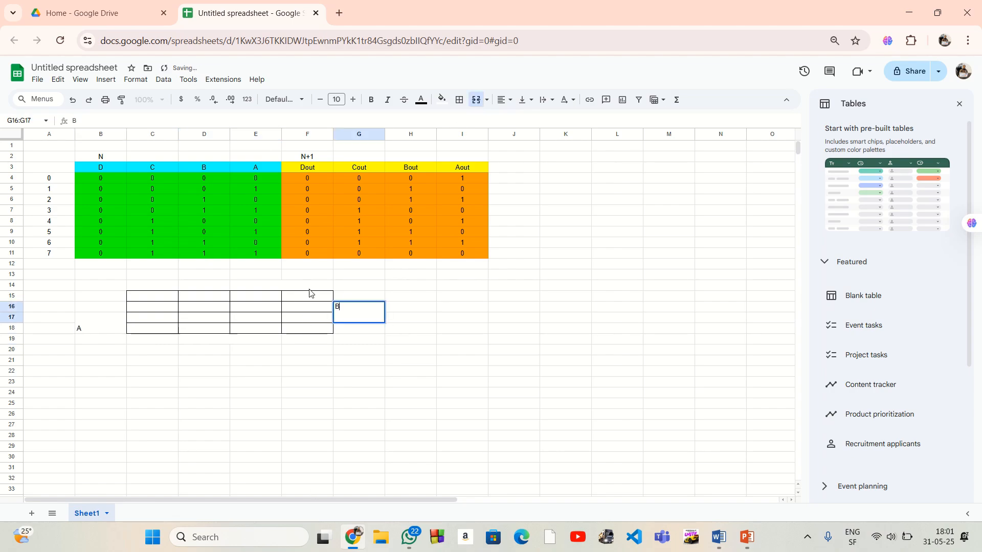
left_click_drag(283, 287, 276, 287)
type("C")
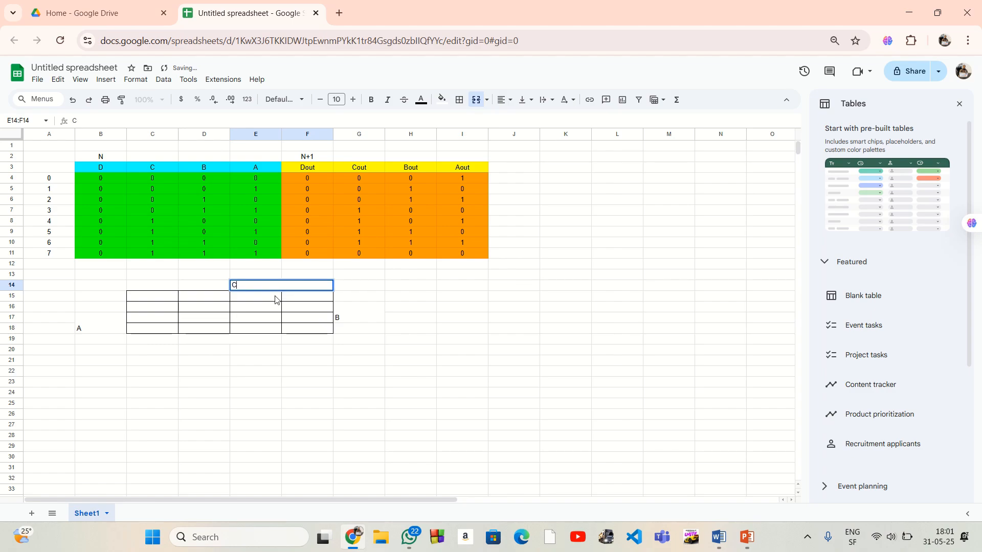
left_click(243, 342)
type("D")
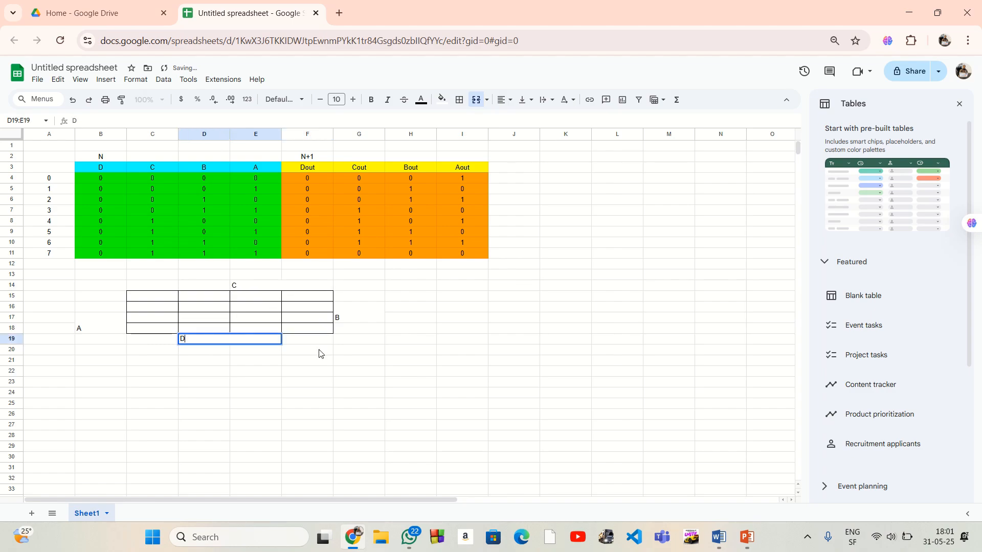
left_click(381, 363)
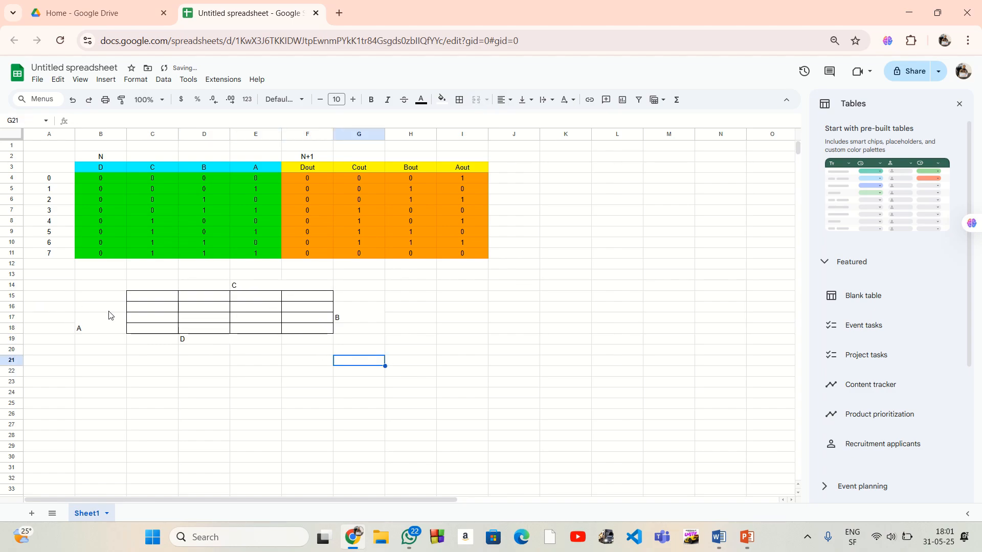
Give the A label cell B17:B18 a thick red right border along the grid's edge
left_click(117, 325)
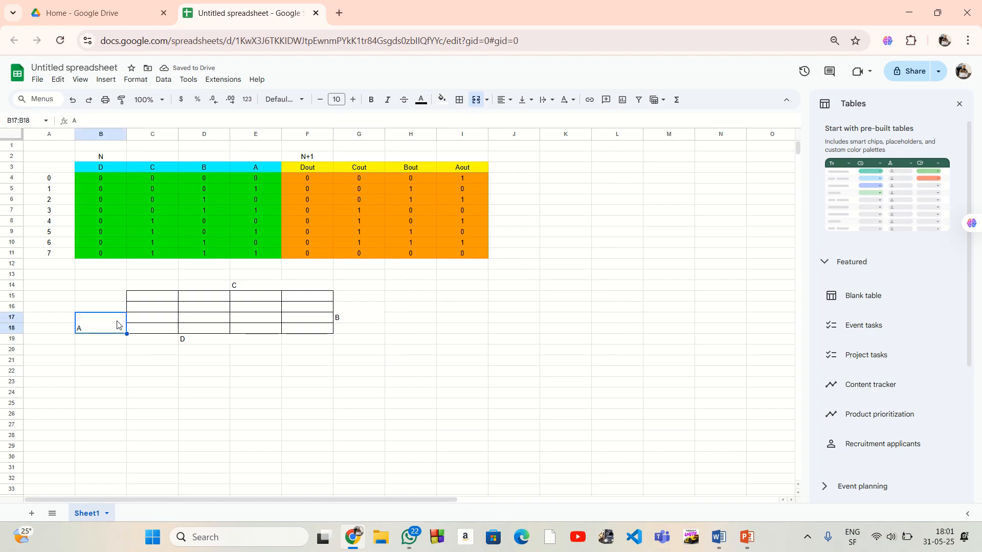
left_click(459, 102)
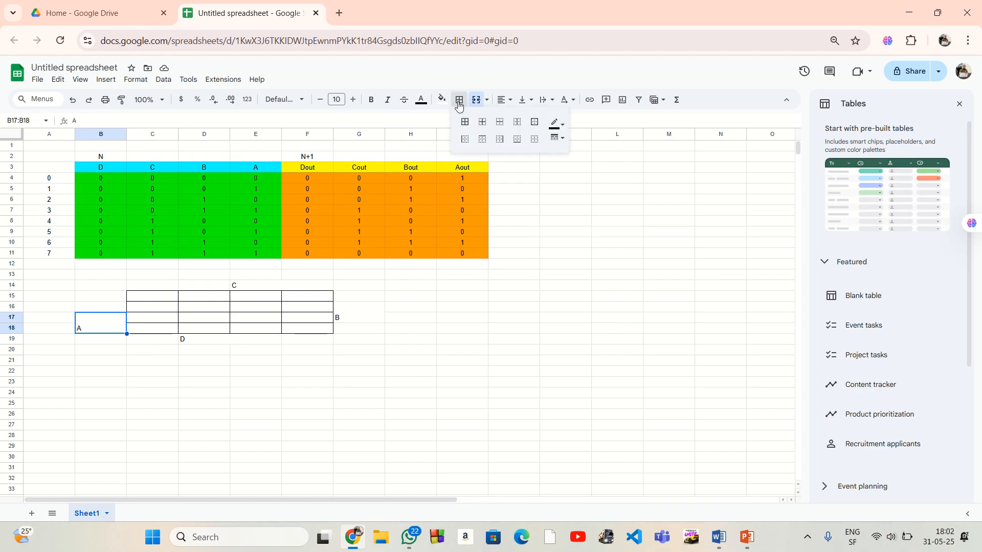
left_click(499, 138)
left_click(561, 127)
left_click(571, 171)
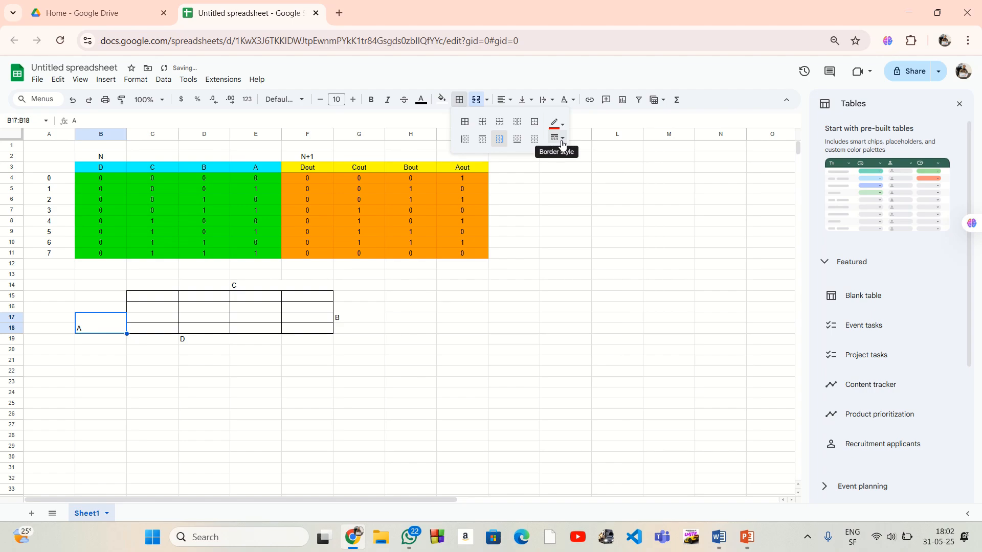
left_click(561, 144)
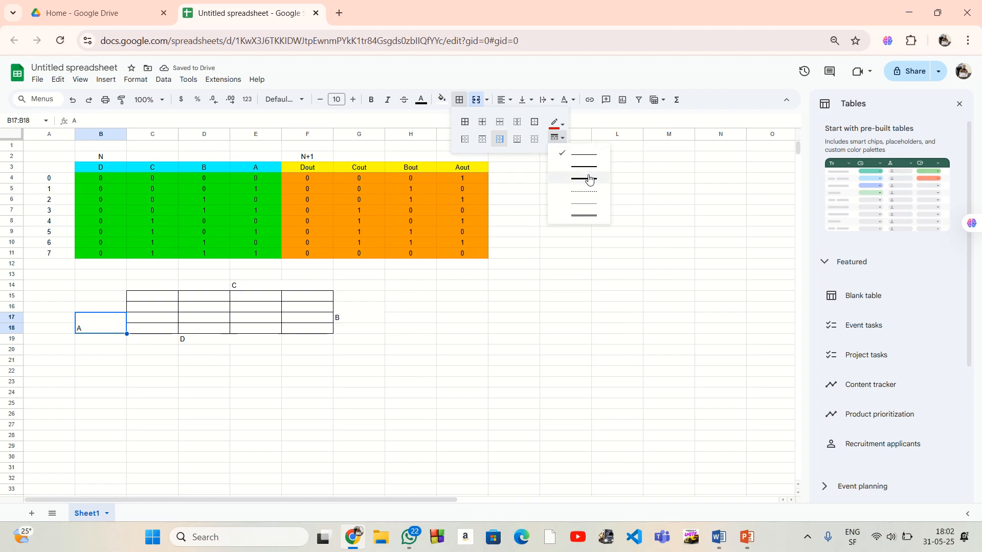
left_click(588, 178)
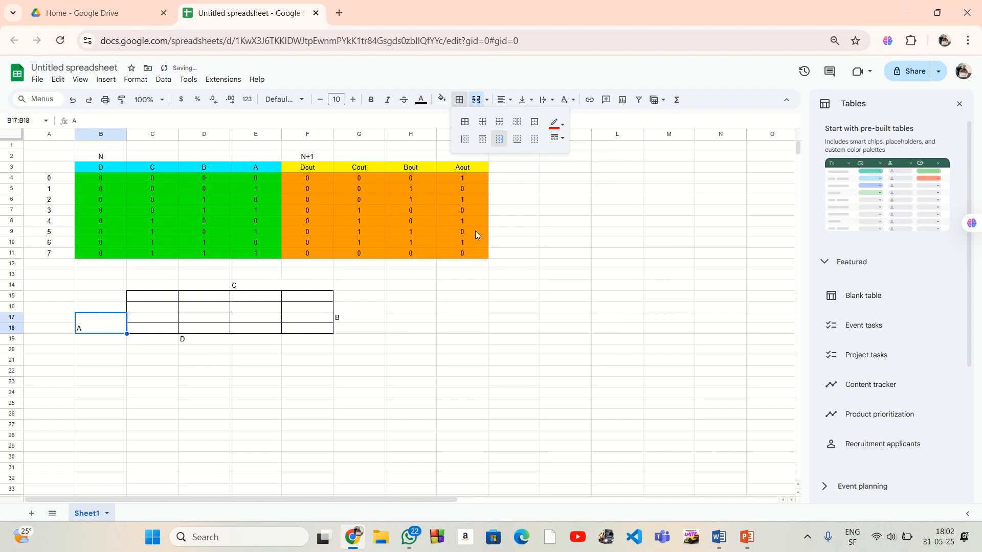
left_click(408, 319)
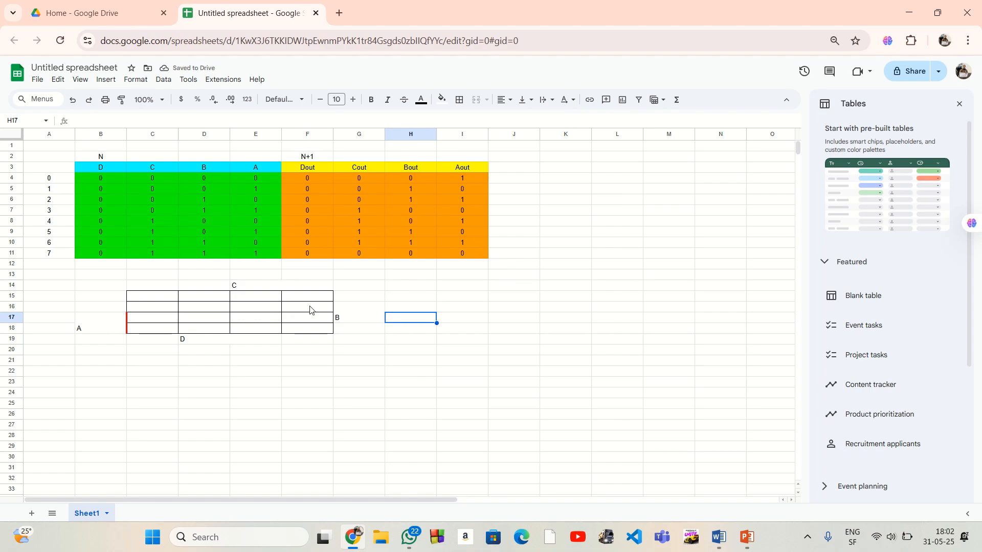
Add a red left border to the B label cell G16:G17
left_click(351, 318)
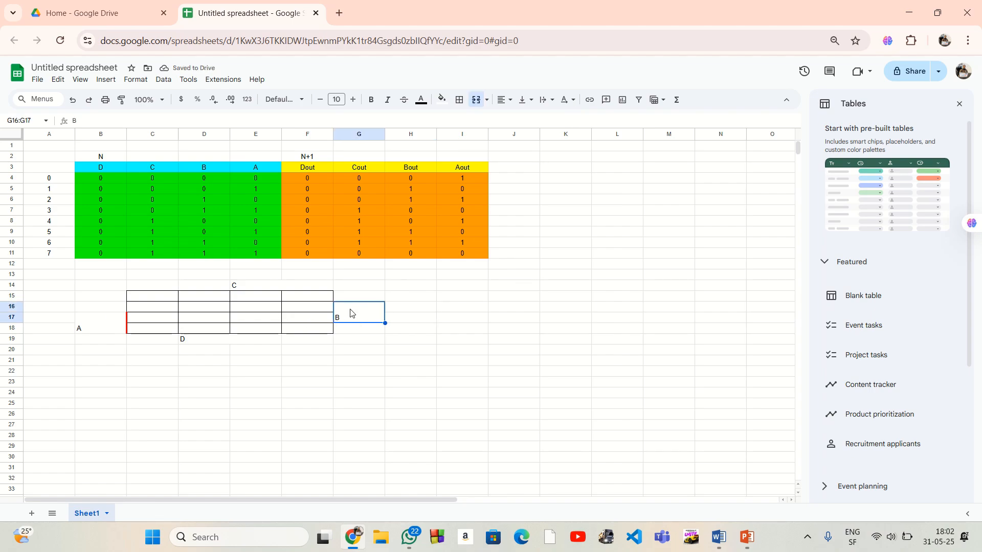
left_click(458, 100)
left_click(464, 139)
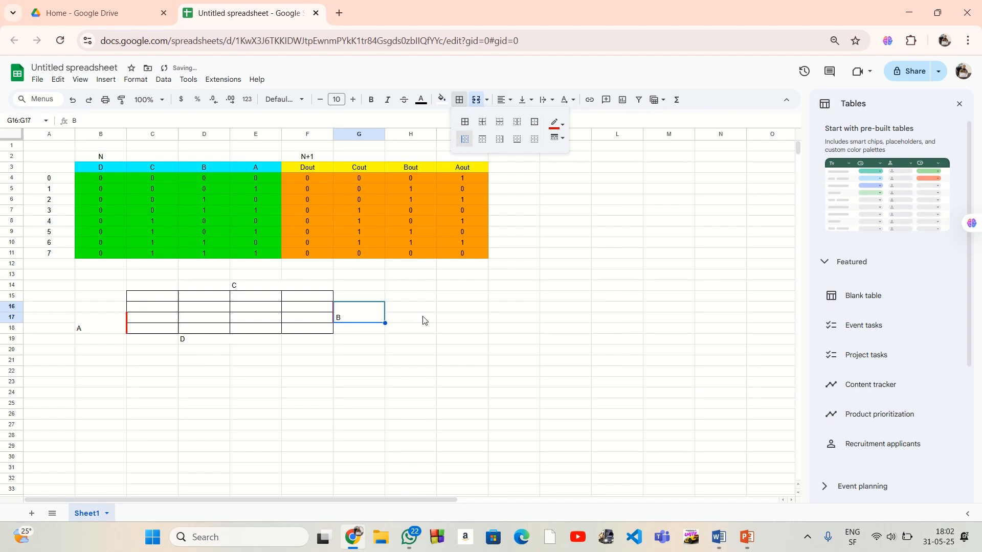
left_click(409, 317)
Add a red bottom border to the C label cell E14:F14
left_click(297, 286)
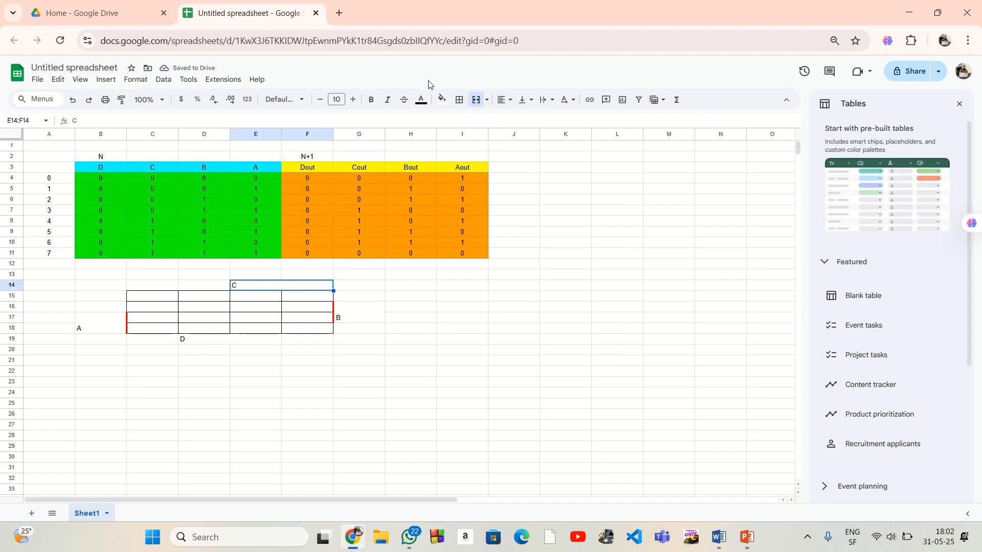
left_click(459, 100)
left_click(516, 139)
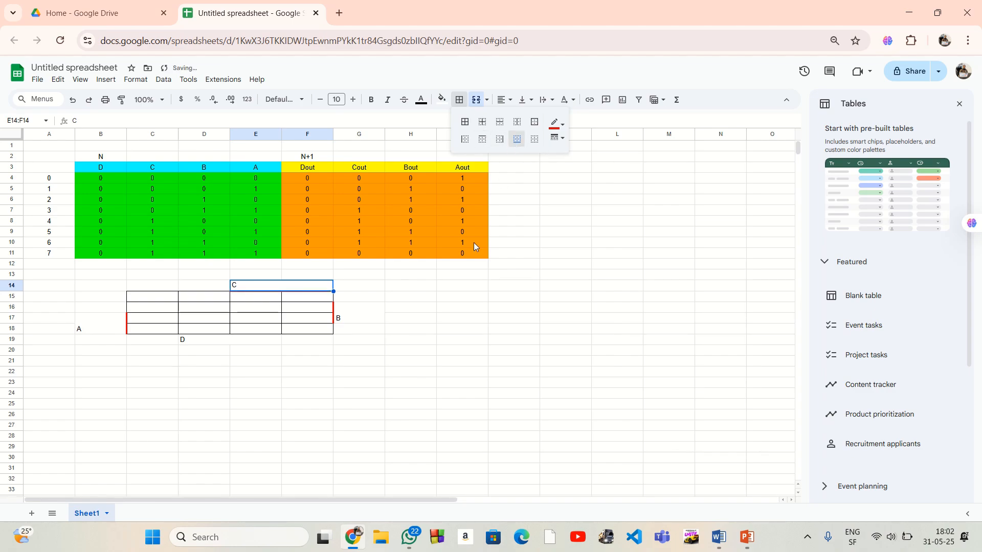
left_click(442, 311)
Add a red top border to the D label cell D19:E19
left_click_drag(216, 342, 258, 340)
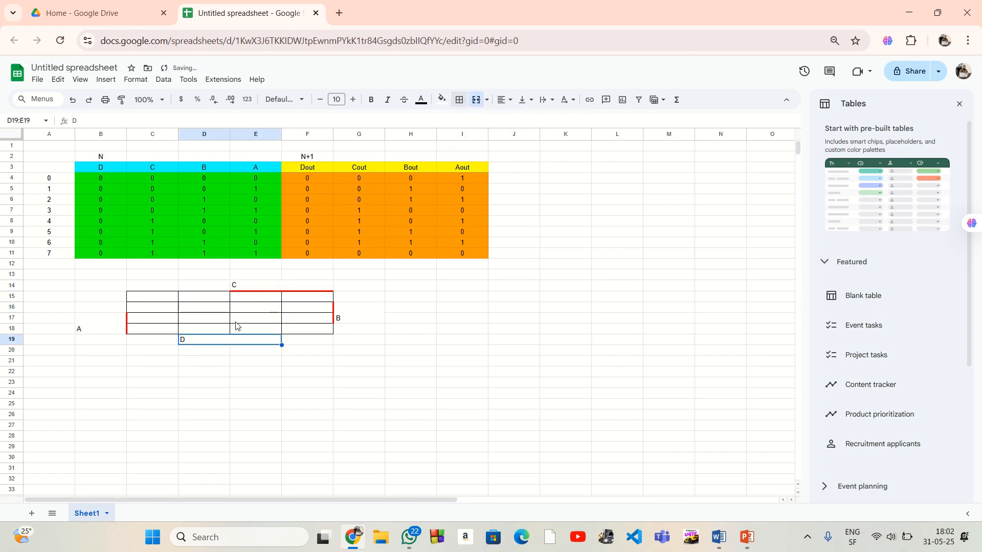
left_click(460, 101)
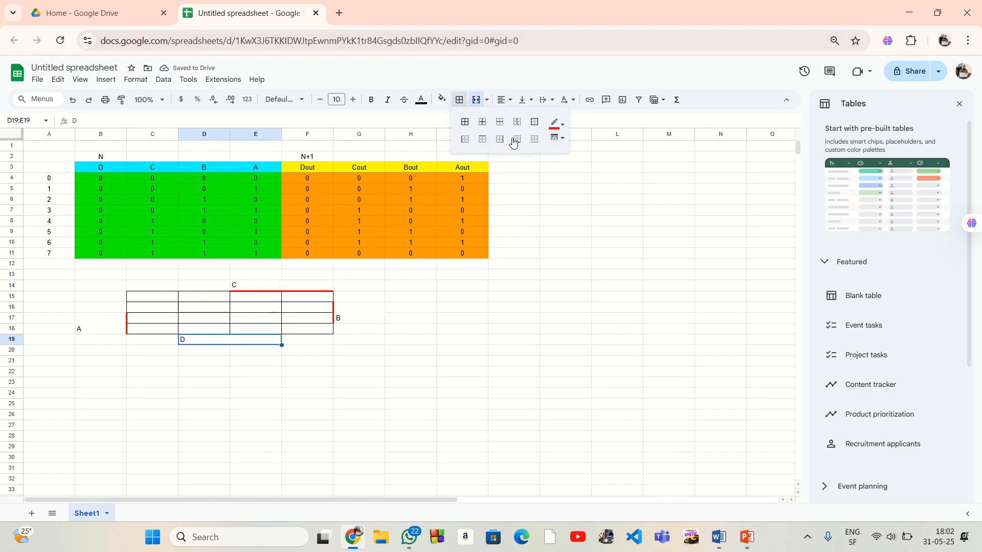
left_click(486, 142)
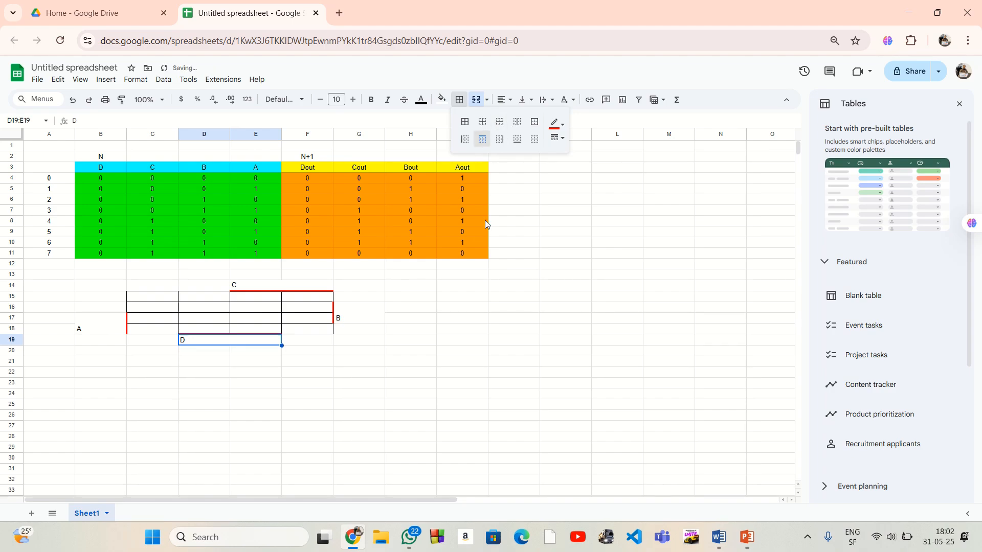
left_click(473, 275)
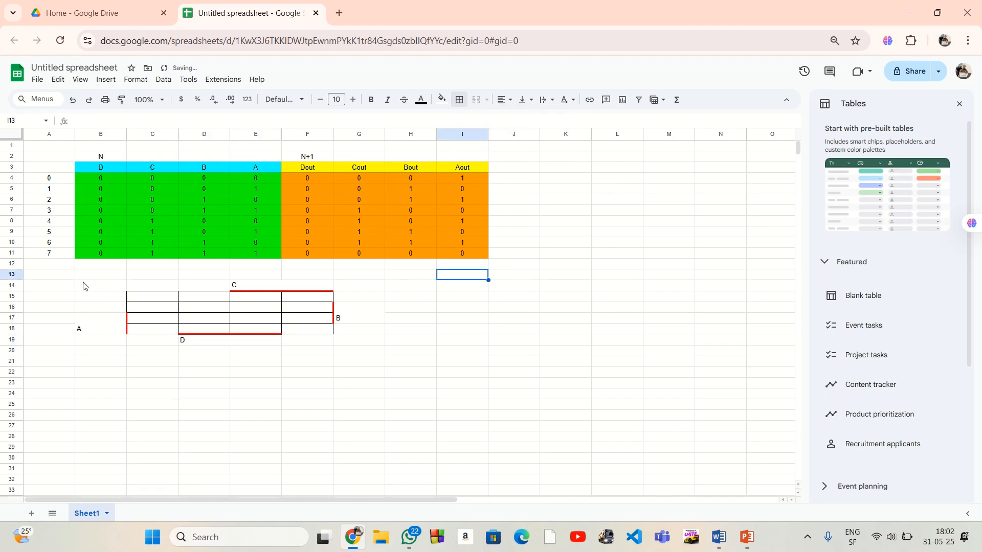
left_click_drag(85, 287, 307, 339)
left_click(394, 352)
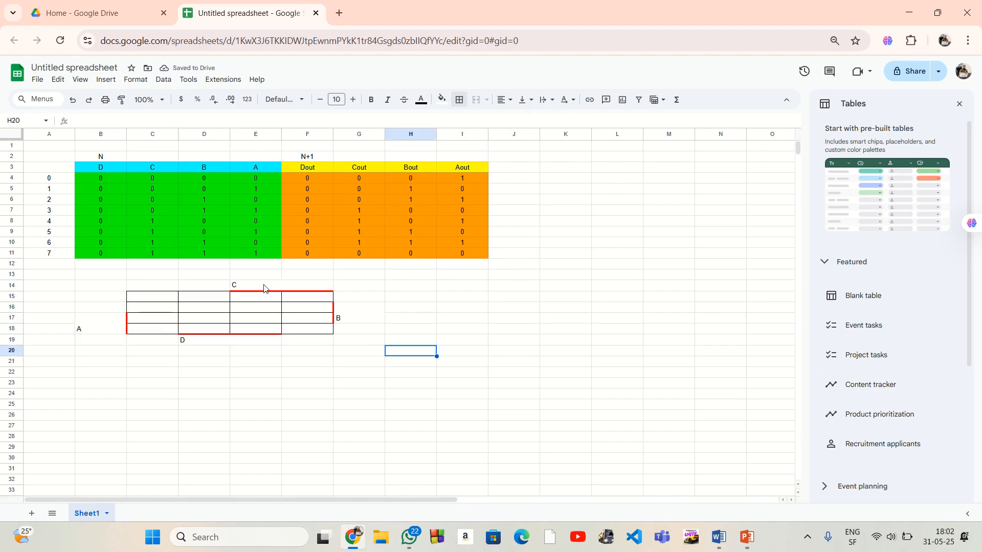
Center the C and D labels horizontally in E14:F14 and D19:E19
left_click(267, 286)
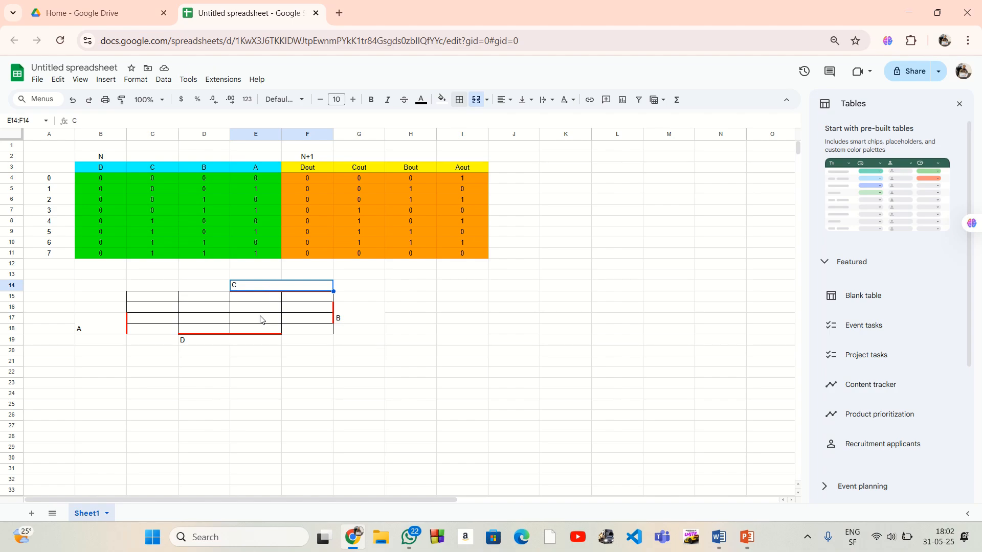
left_click(242, 340, "ctrl")
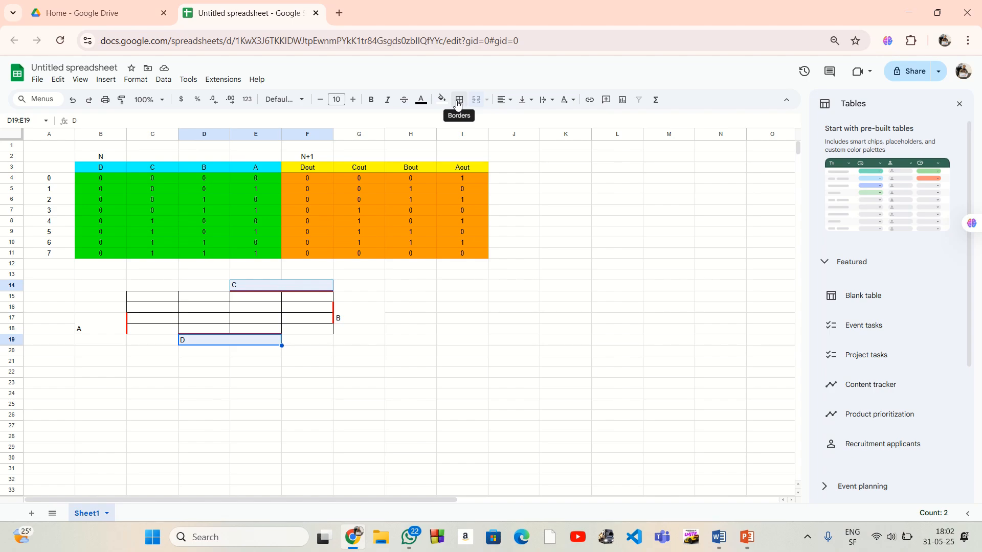
left_click(510, 101)
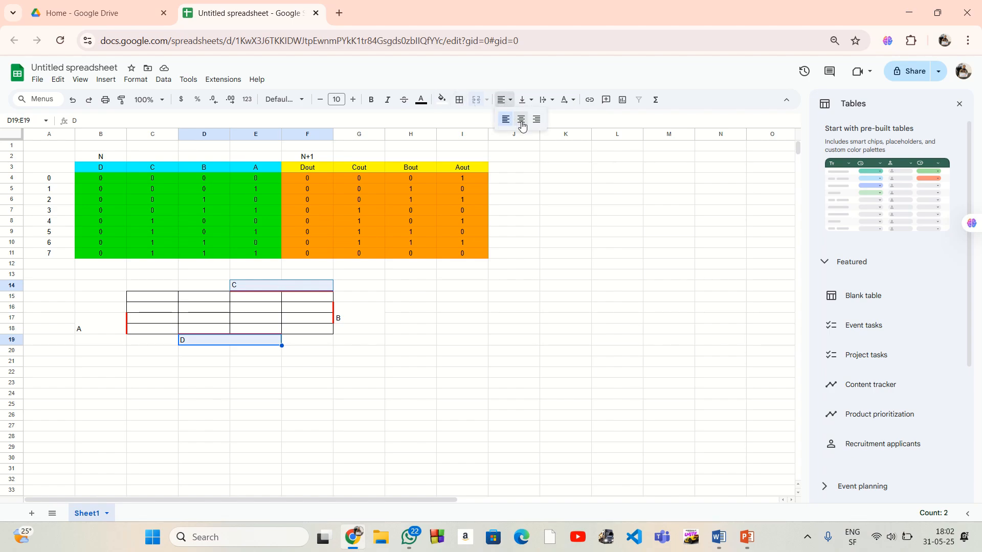
left_click(522, 120)
left_click(514, 263)
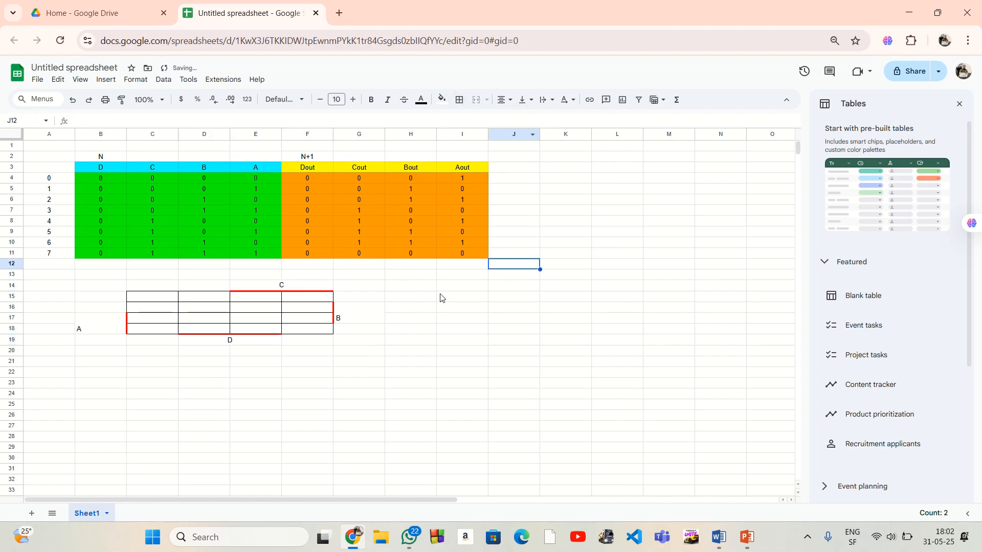
Right-align the A label in B17:B18 so it sits next to the grid
left_click(113, 324)
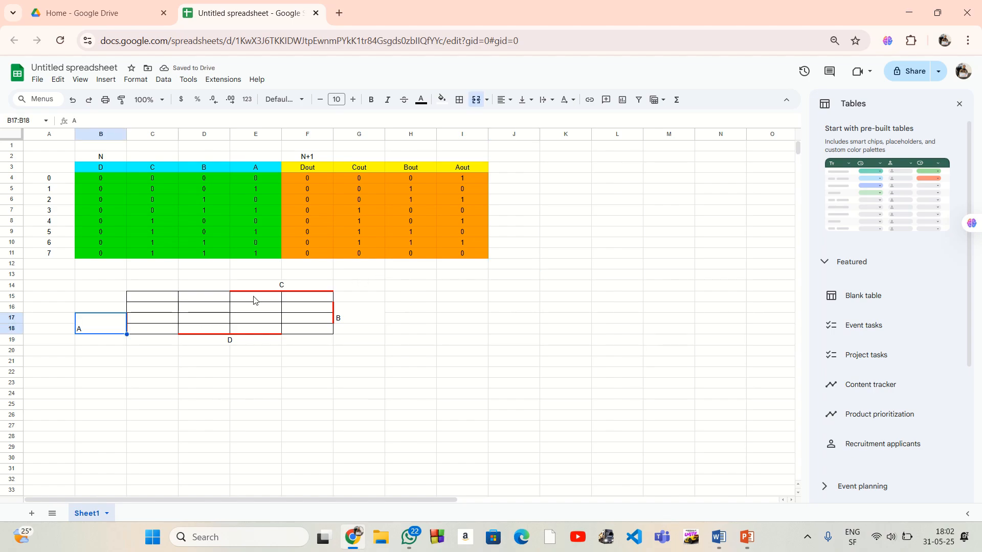
left_click(504, 99)
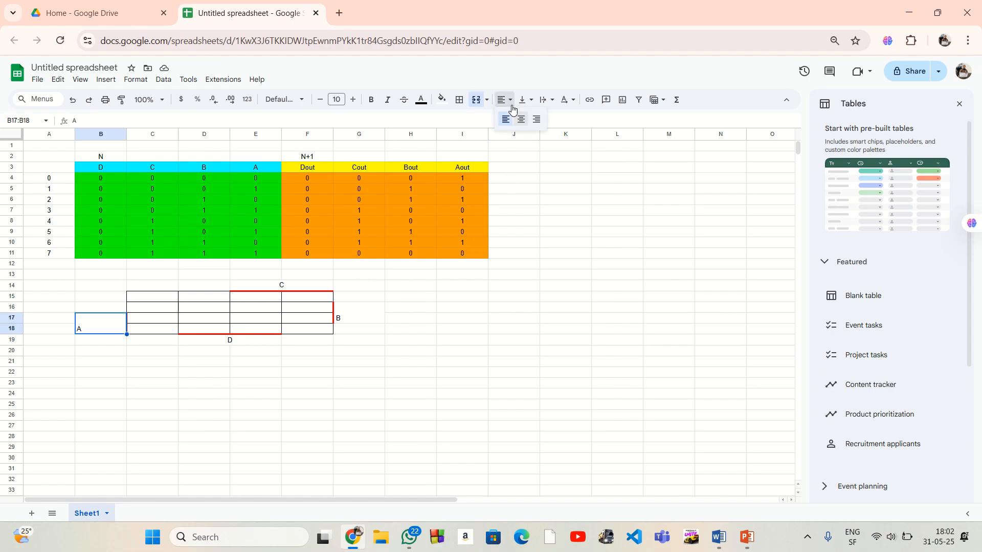
left_click(537, 120)
left_click(514, 263)
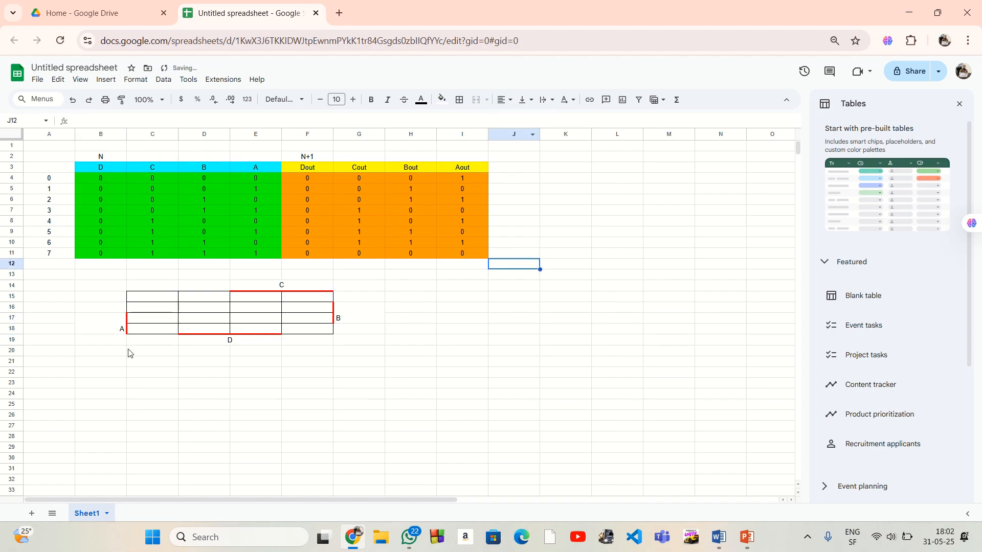
Make the four map labels A, D, B and C bold
left_click(120, 327)
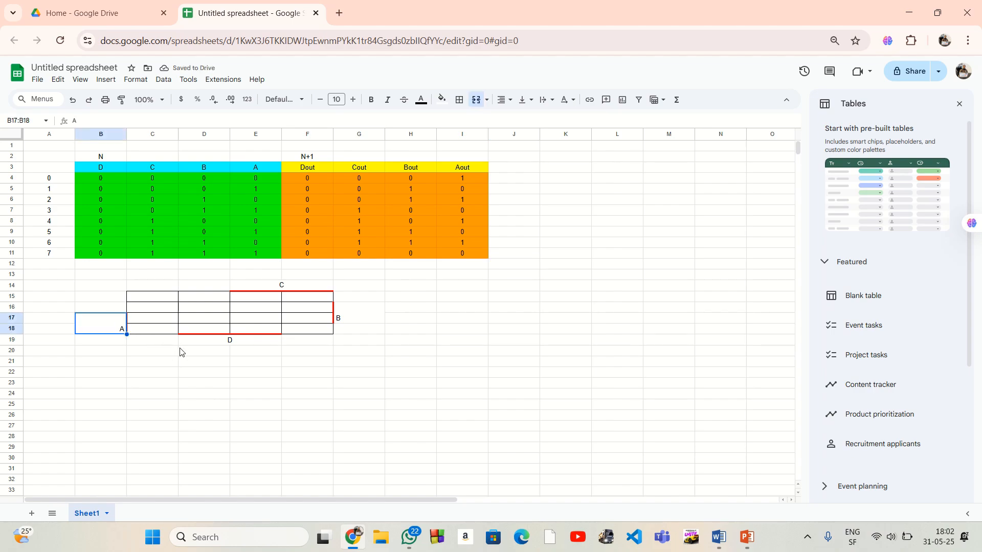
left_click(215, 341, "ctrl")
left_click(352, 318, "ctrl")
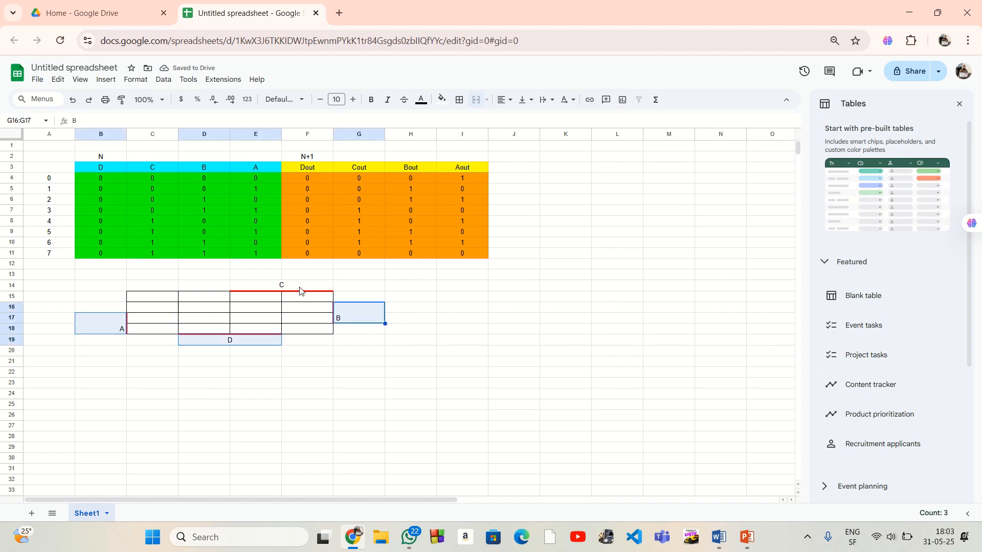
left_click(307, 287, "ctrl")
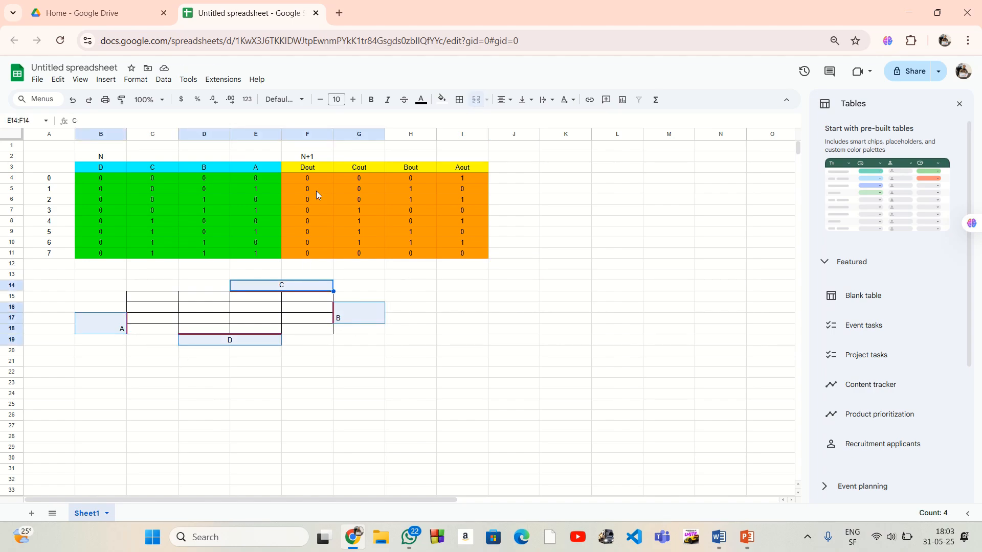
left_click(371, 99)
left_click(490, 341)
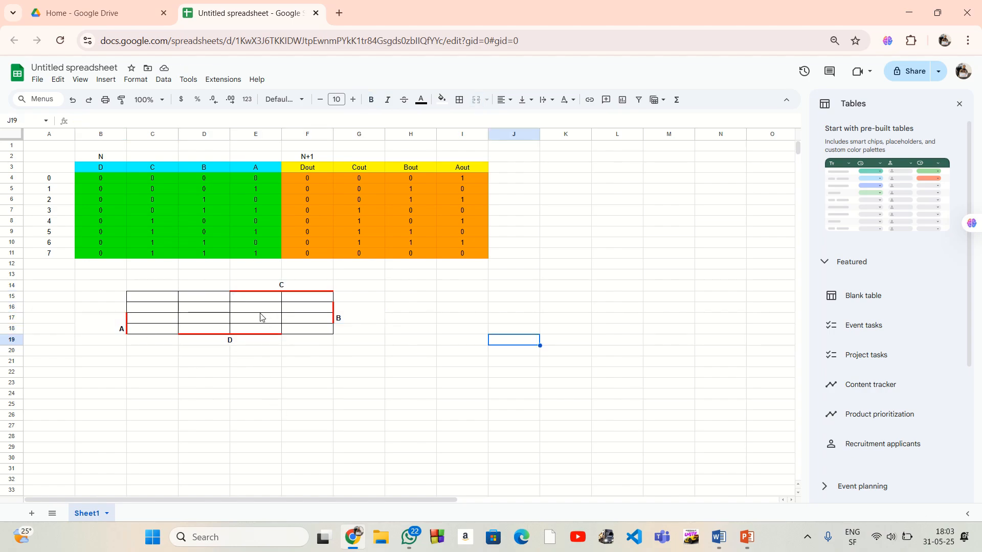
Copy the labeled Karnaugh map template B14:G19 and paste the copy below it starting at B23
left_click(105, 287)
left_click(338, 342, "shift")
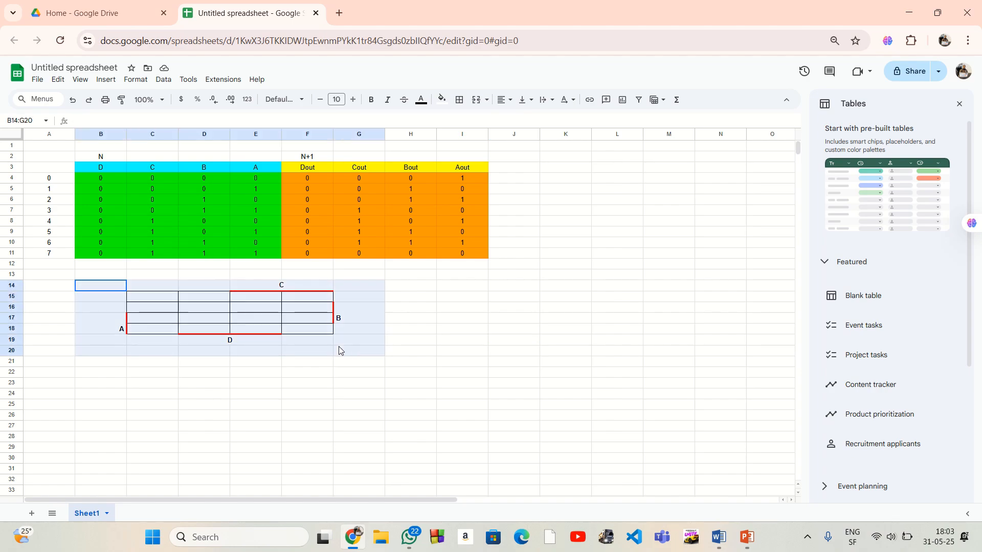
right_click(323, 336)
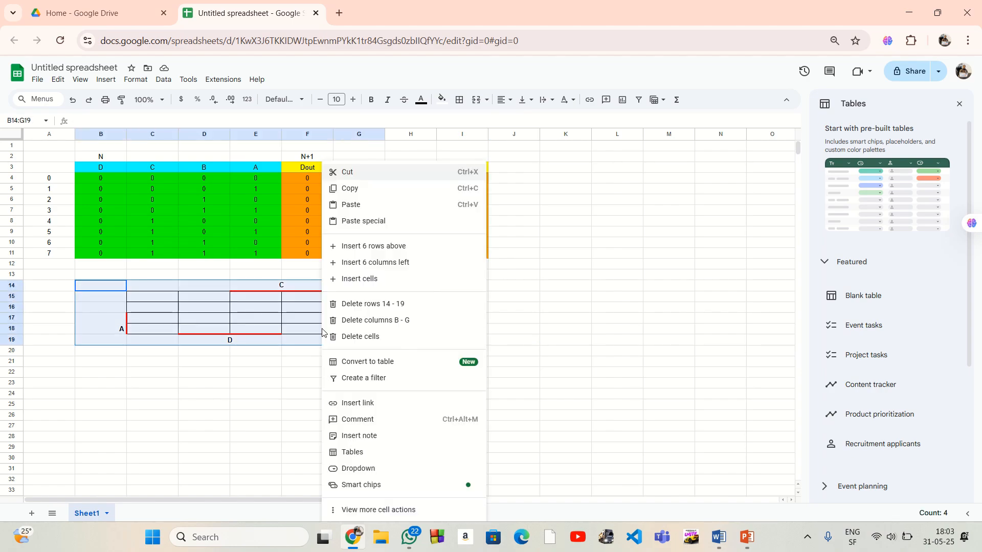
left_click(369, 190)
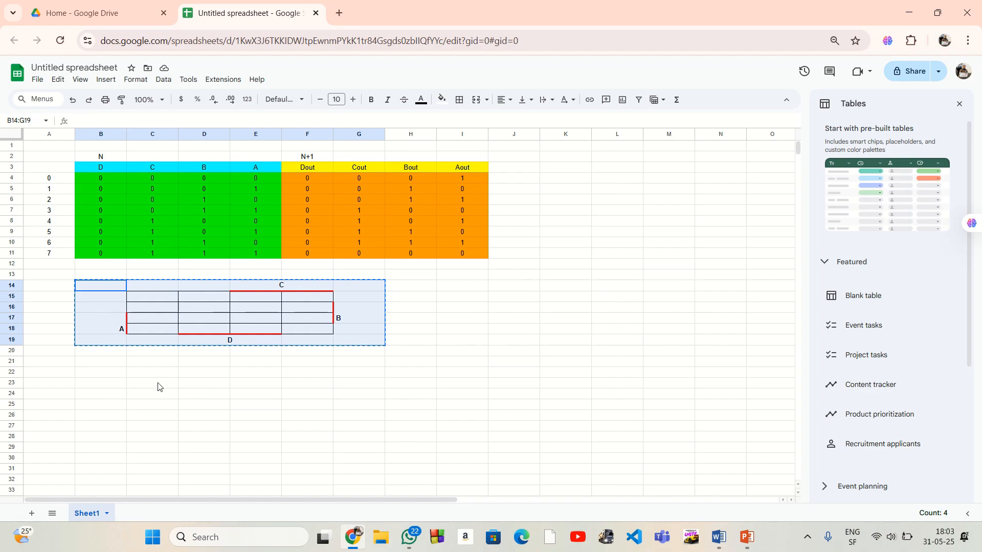
left_click(82, 383)
right_click(86, 384)
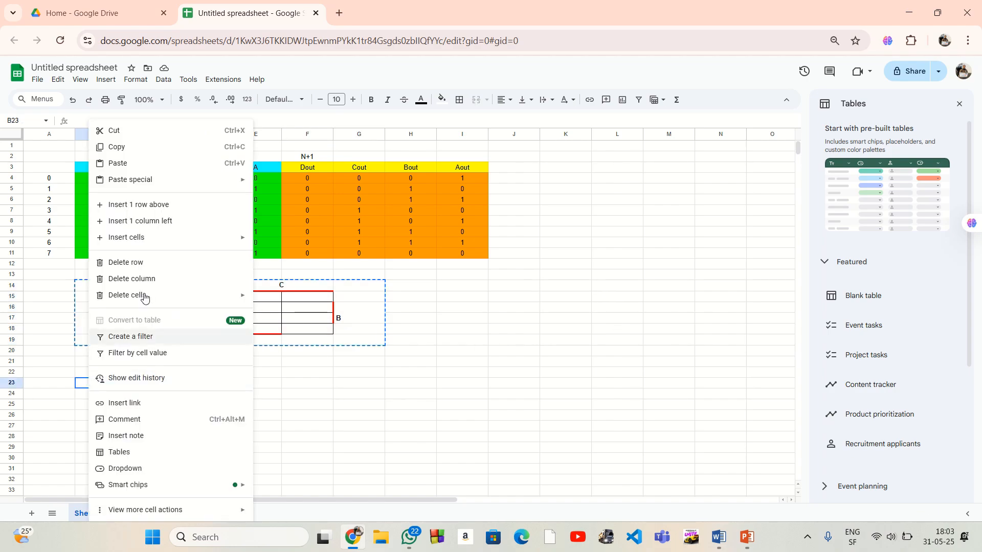
left_click(128, 163)
scroll(263, 357, "down", 3)
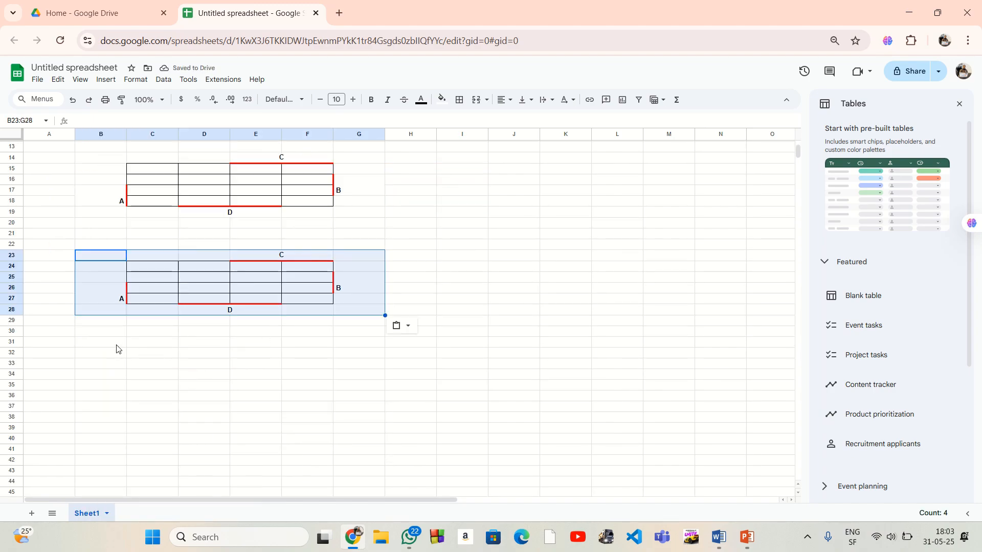
Paste two more copies of the Karnaugh map template, starting at B32 and at B41
left_click(110, 357)
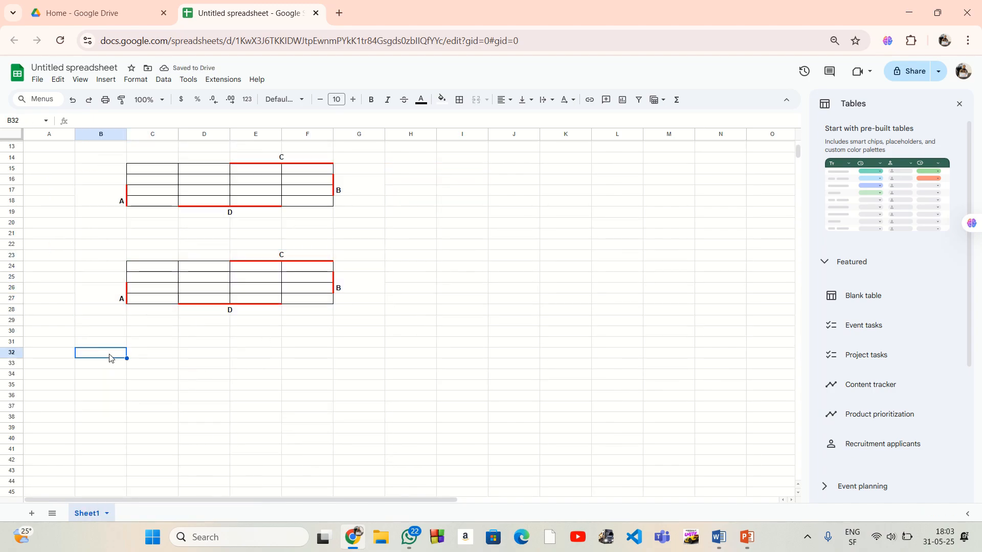
right_click(110, 356)
left_click(168, 164)
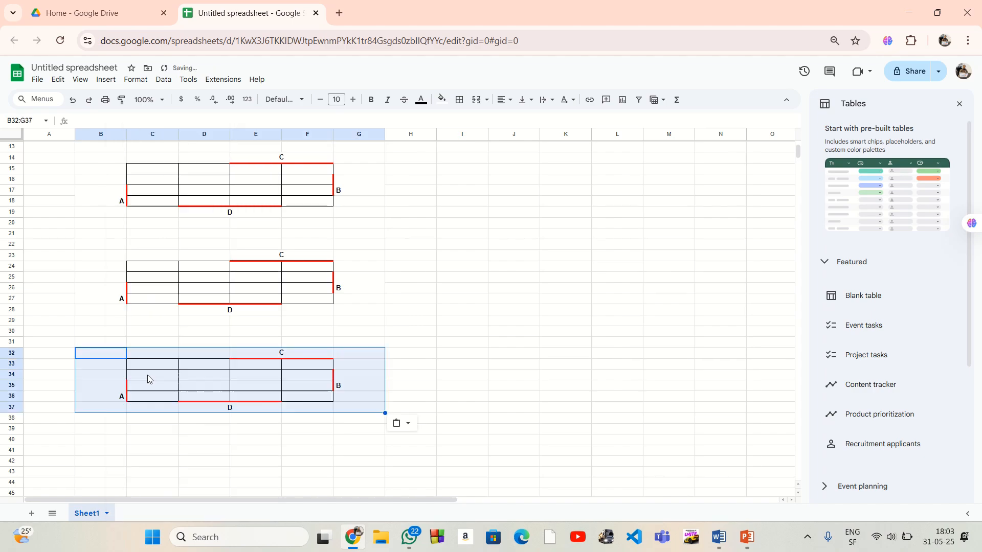
scroll(136, 409, "down", 2)
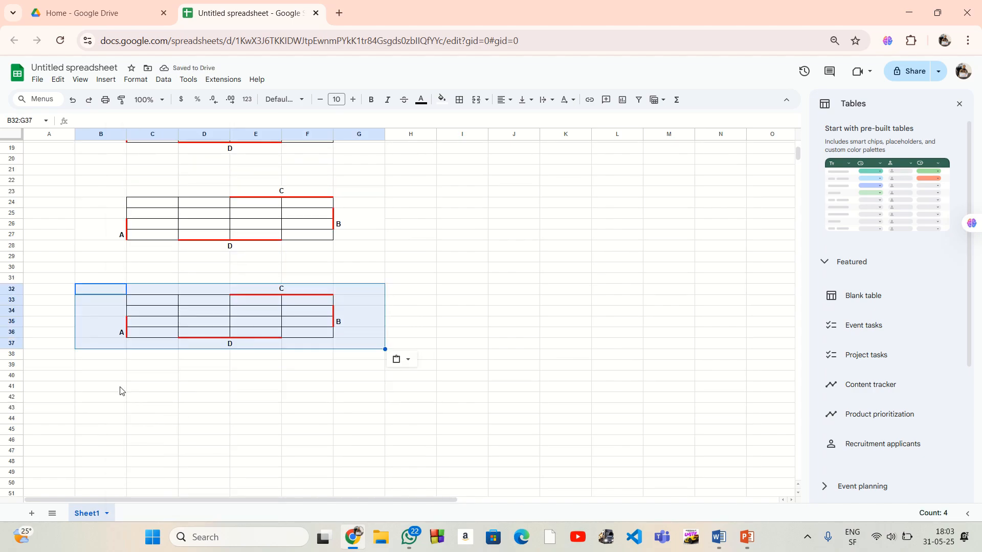
left_click(120, 391)
right_click(121, 390)
left_click(179, 170)
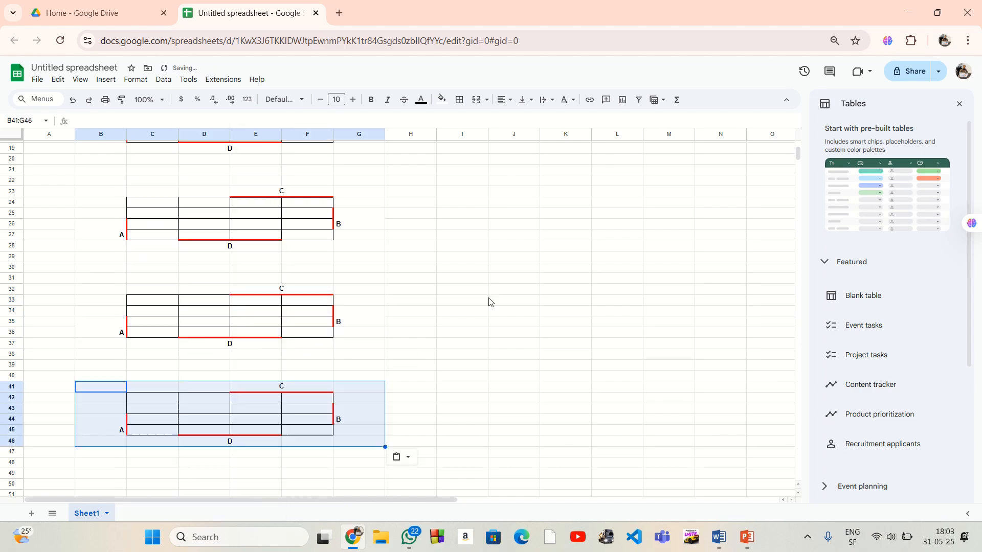
left_click(520, 335)
Enter the label "Dout =" in H16 beside the first Karnaugh map
scroll(368, 327, "up", 2)
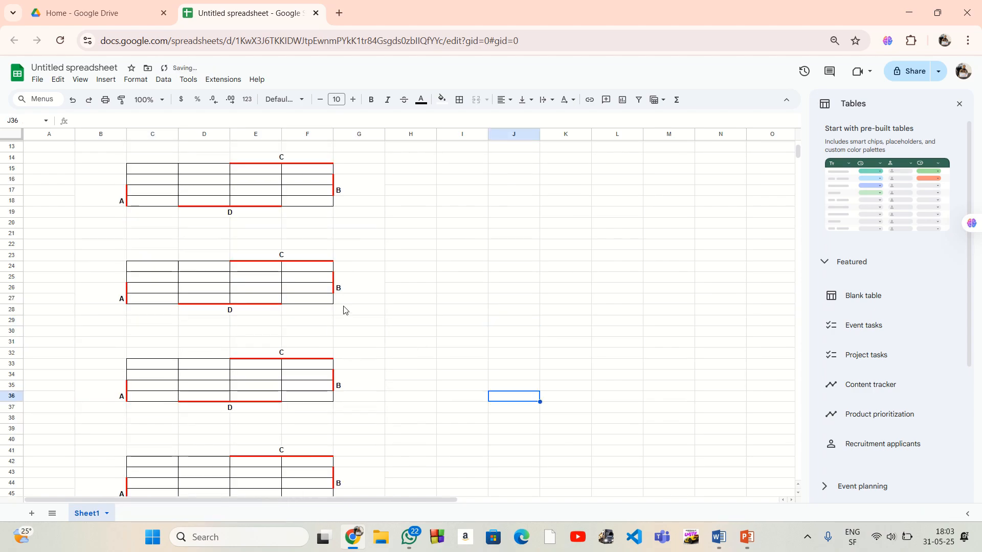
scroll(358, 324, "up", 4)
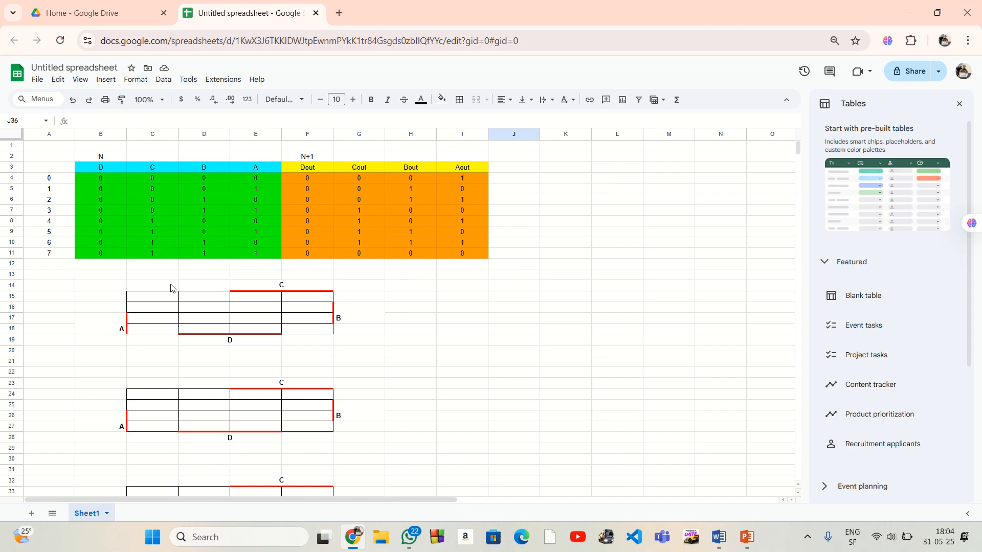
left_click(404, 309)
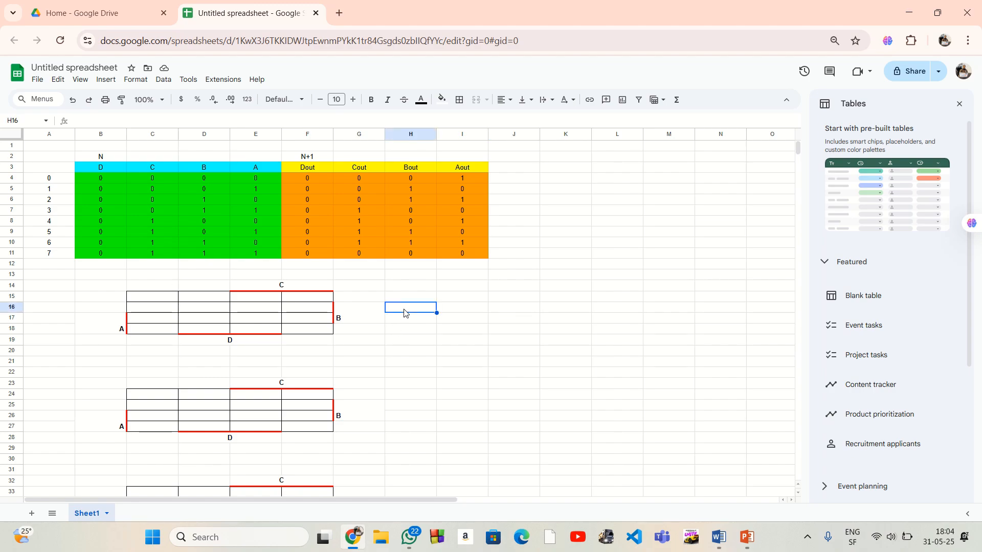
type("D")
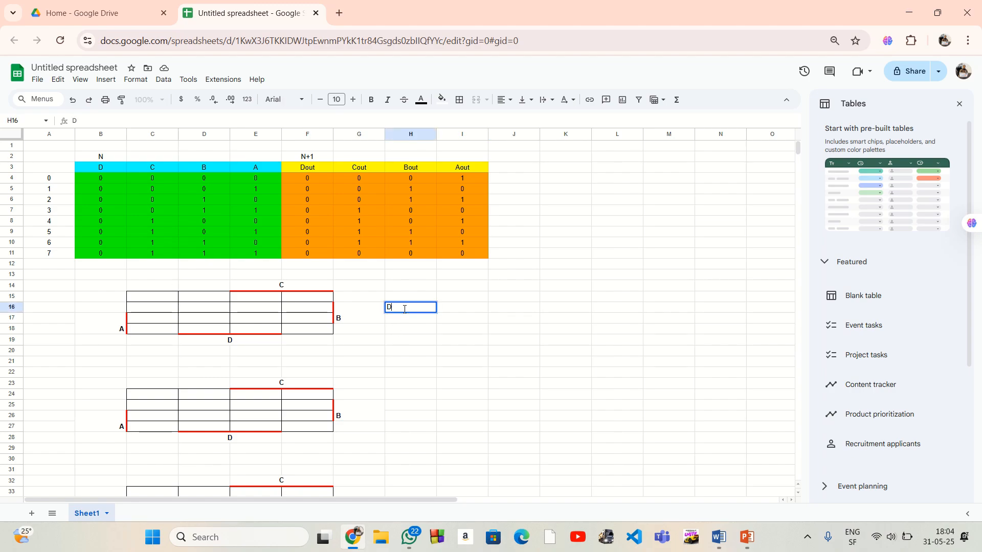
type("out =")
left_click_drag(235, 168, 114, 171)
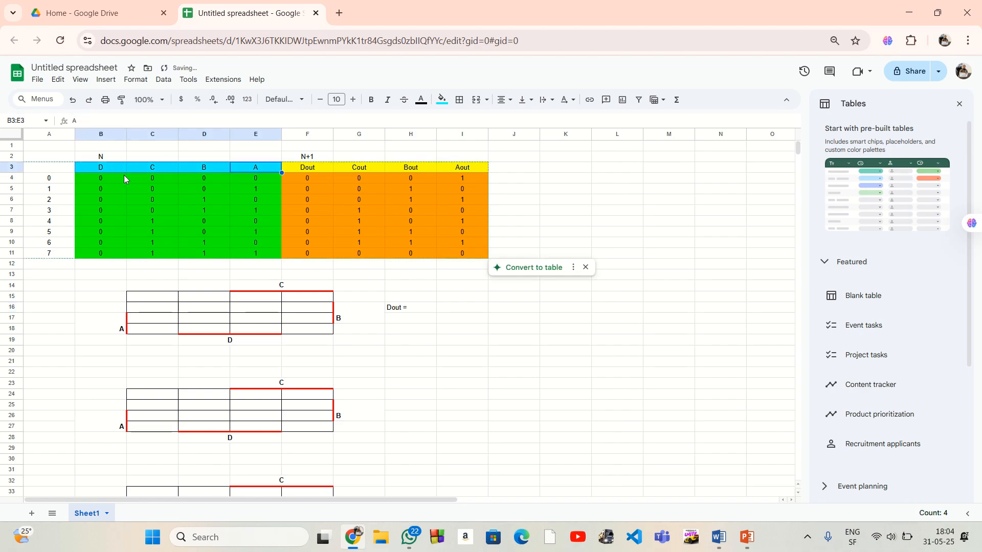
left_click(448, 287)
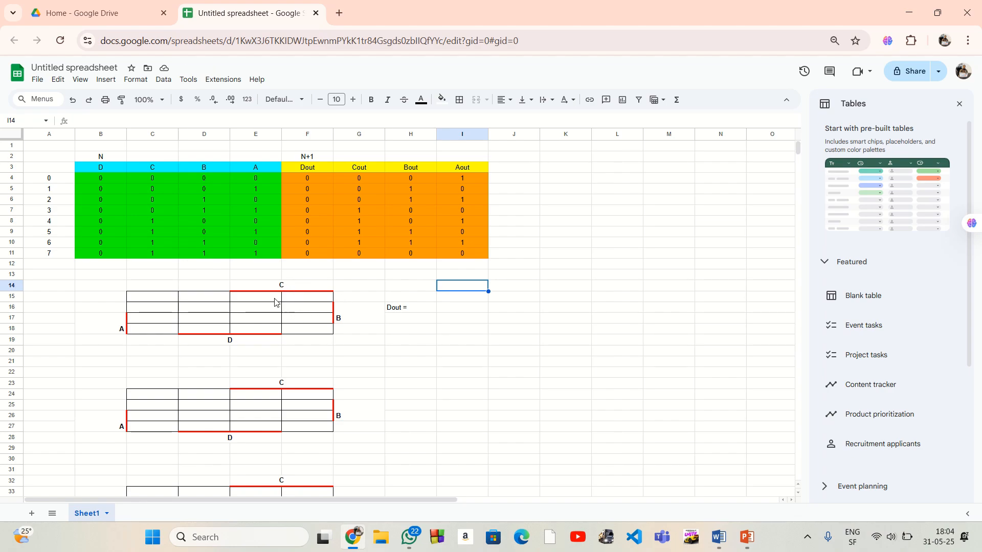
Fill the first column of the Dout map, C15:C18, with 0 in every cell
left_click(170, 298)
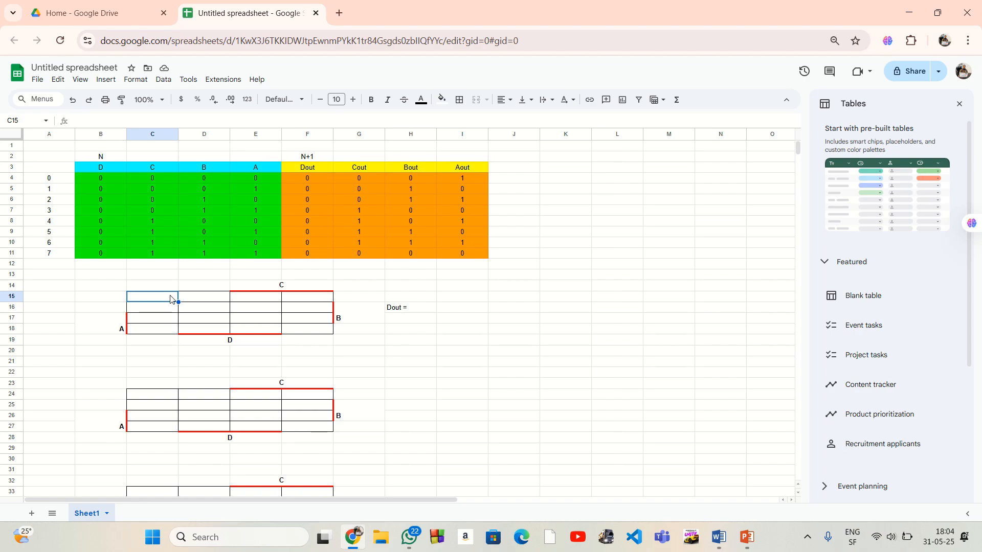
type("0")
left_click(165, 330)
type("0")
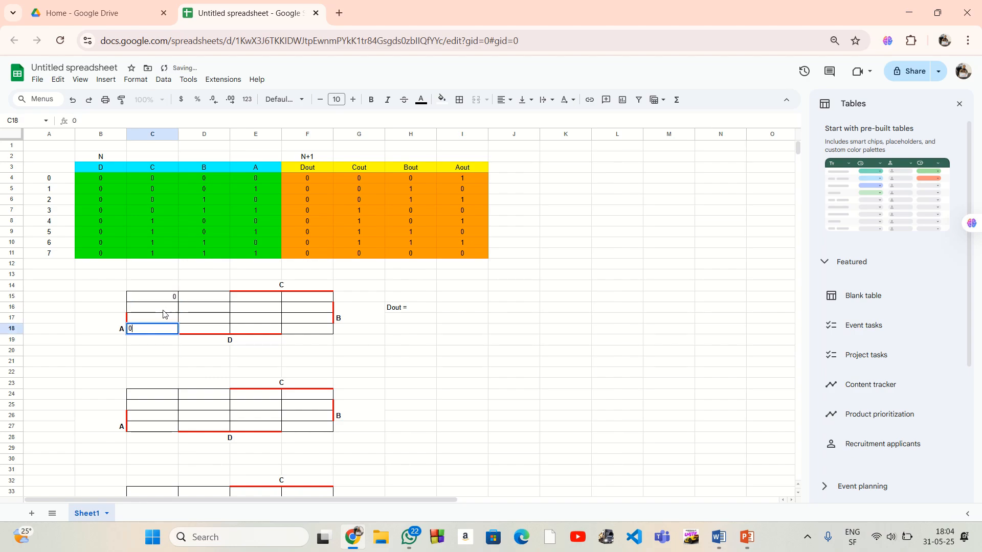
left_click(163, 309)
type("0")
key("Return")
type("0")
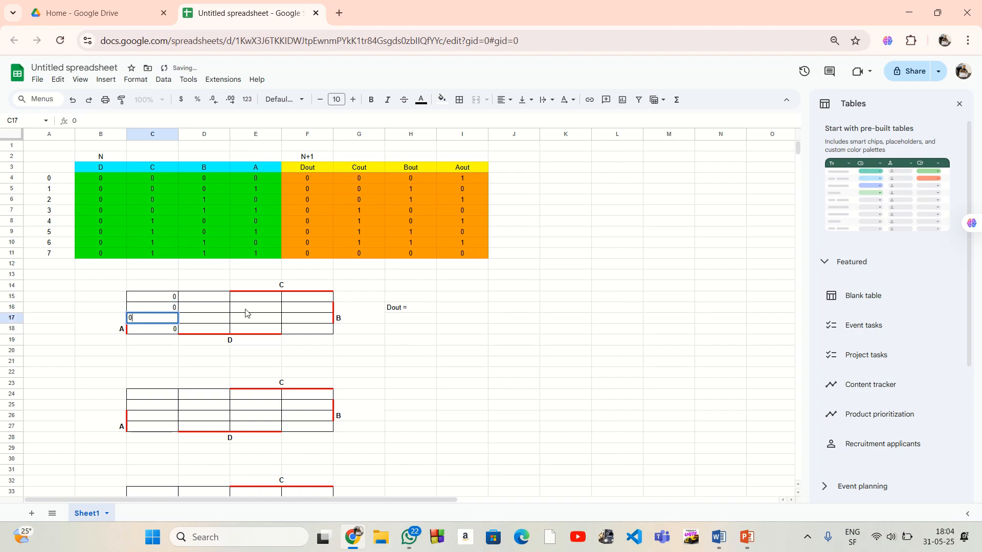
Fill the last column of the Dout map, F15:F18, with 0 in every cell
left_click(311, 300)
type("0")
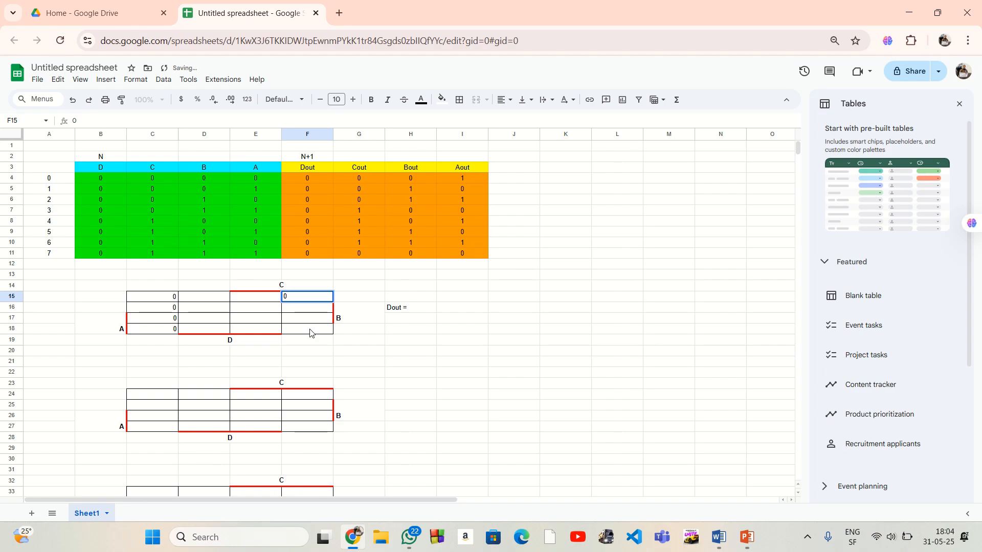
left_click(312, 330)
type("0")
left_click(311, 309)
type("0")
left_click(312, 319)
type("0")
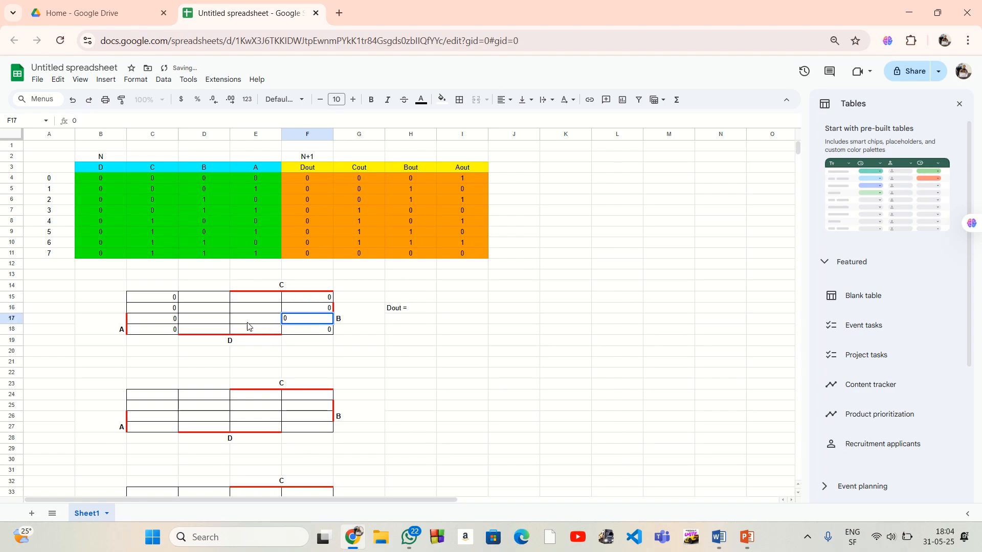
left_click(382, 342)
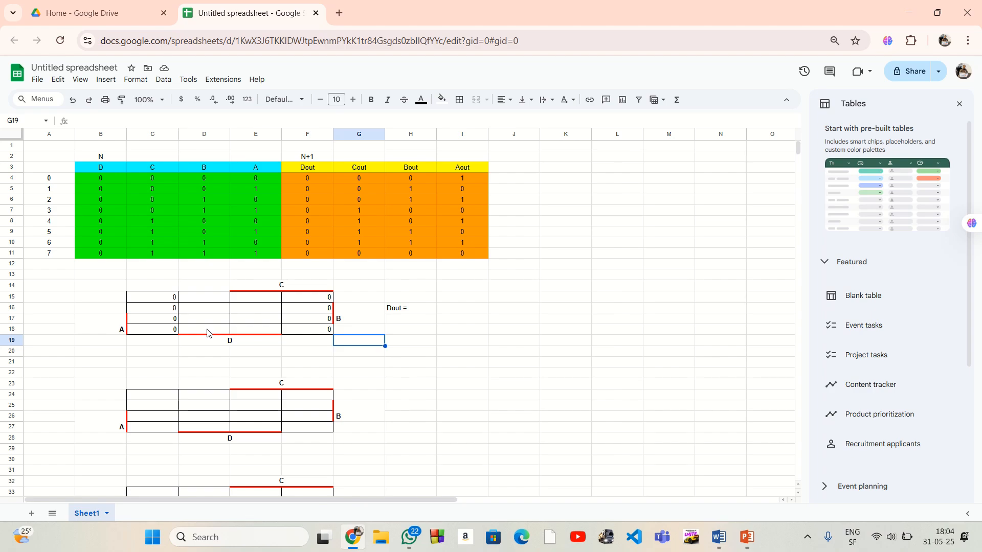
Mark the second column of the Dout map, D15:D18, with a don't-care x in every cell
left_click(212, 332)
type("x")
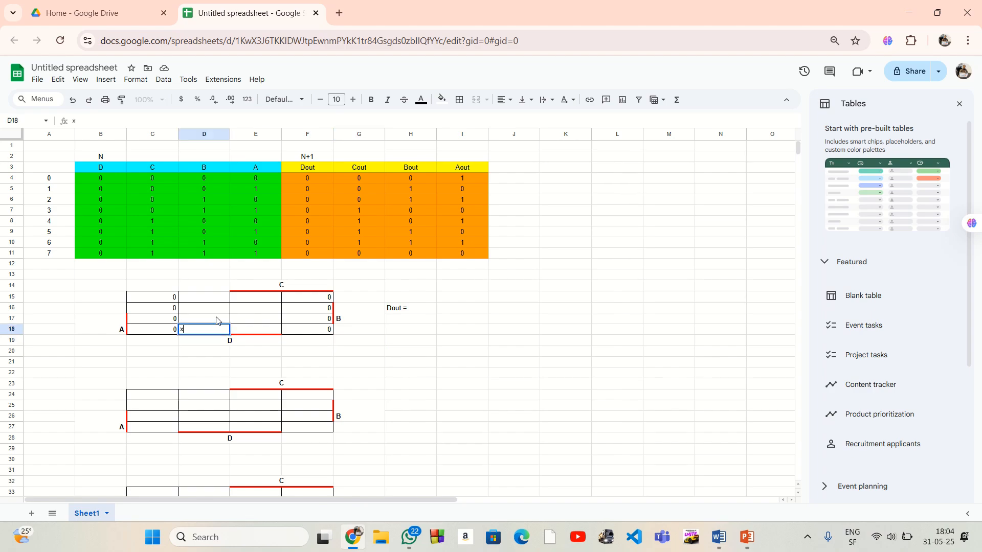
left_click(217, 317)
type("x")
left_click(219, 308)
type("x")
left_click(220, 300)
type("x")
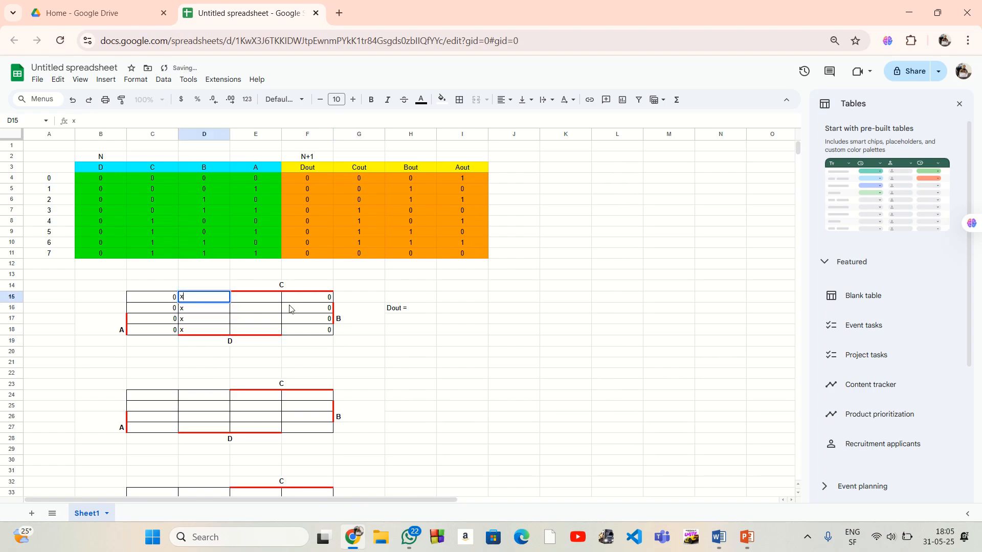
Mark the third column of the Dout map, E15:E18, with a don't-care x in every cell
left_click(272, 299)
type("x")
left_click(272, 310)
type("x")
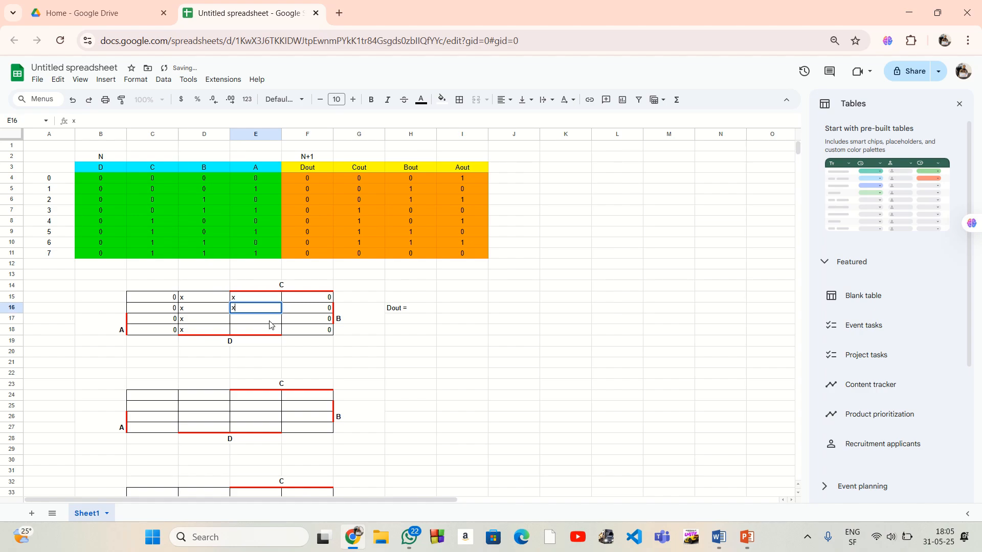
left_click(271, 321)
type("x")
left_click(269, 332)
type("x")
left_click(402, 334)
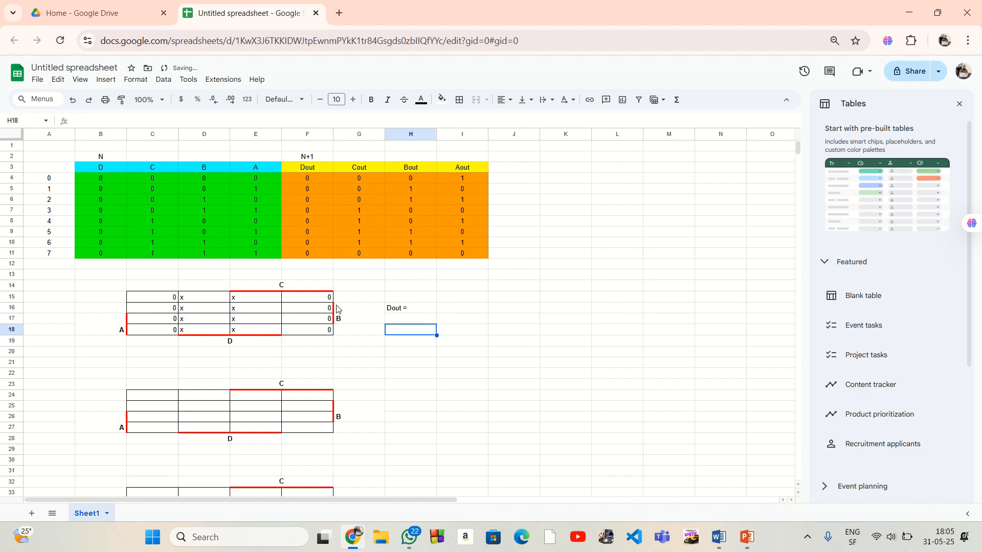
Center the Dout map entries in C15:F18 horizontally
left_click_drag(129, 300, 300, 335)
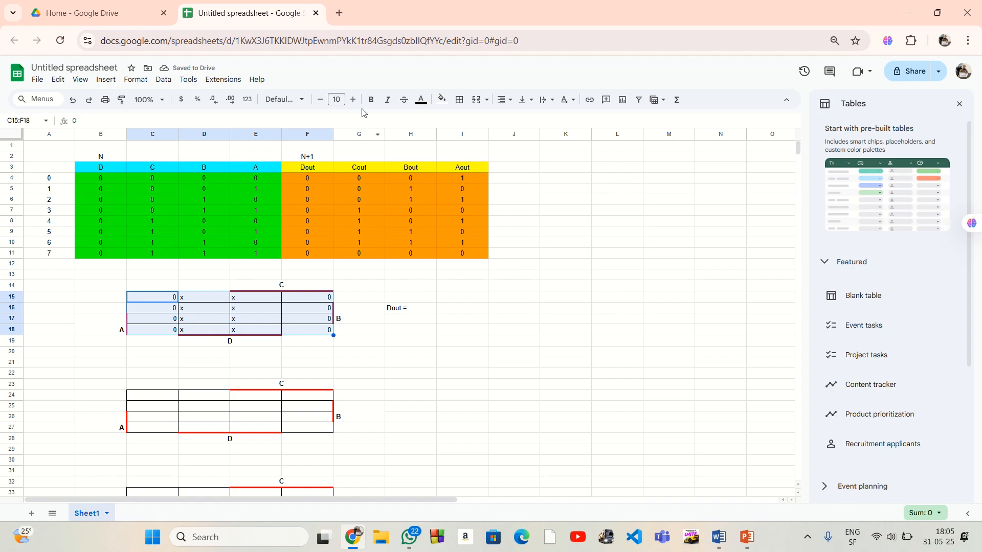
left_click(504, 104)
left_click(521, 119)
left_click(499, 307)
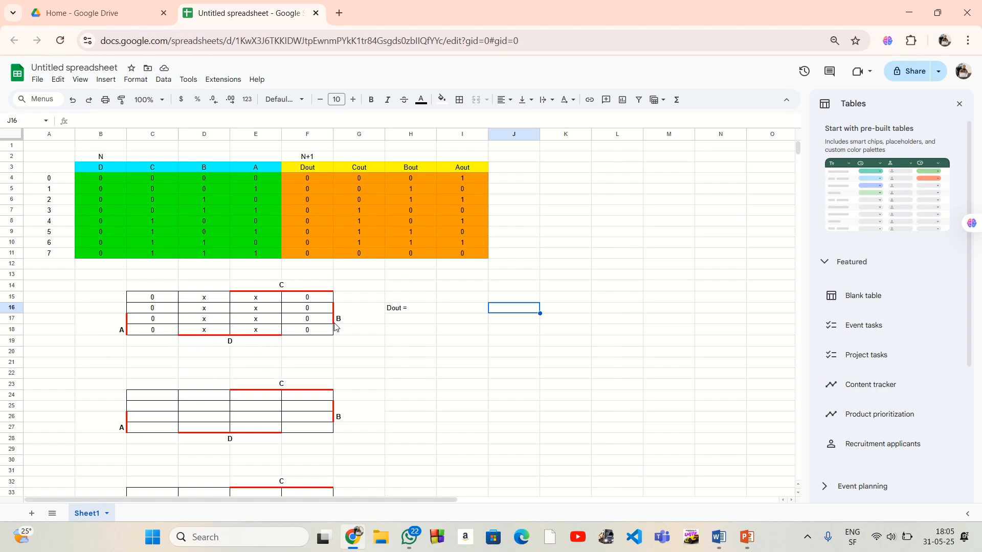
Complete the expression in H16 so it reads "Dout = 0"
left_click(415, 311)
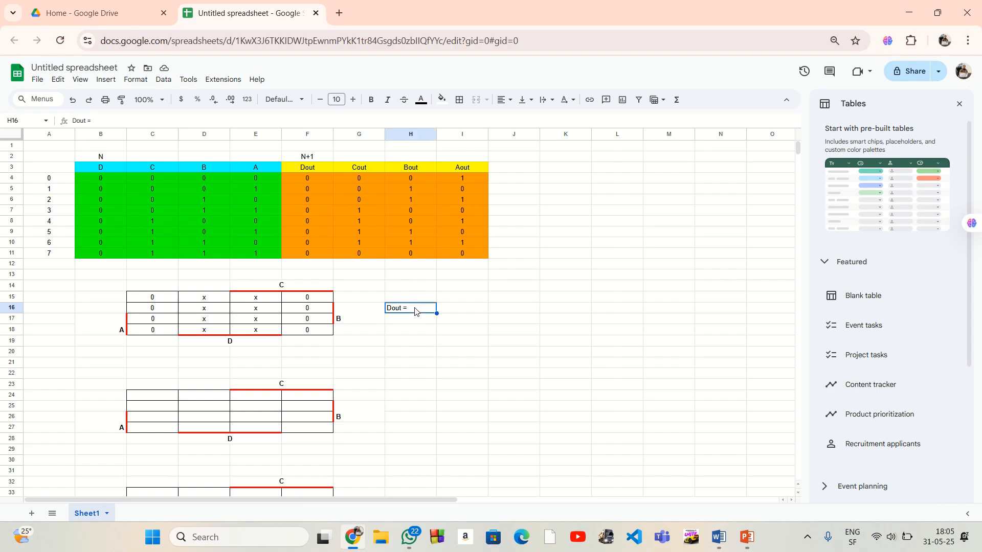
double_click(415, 308)
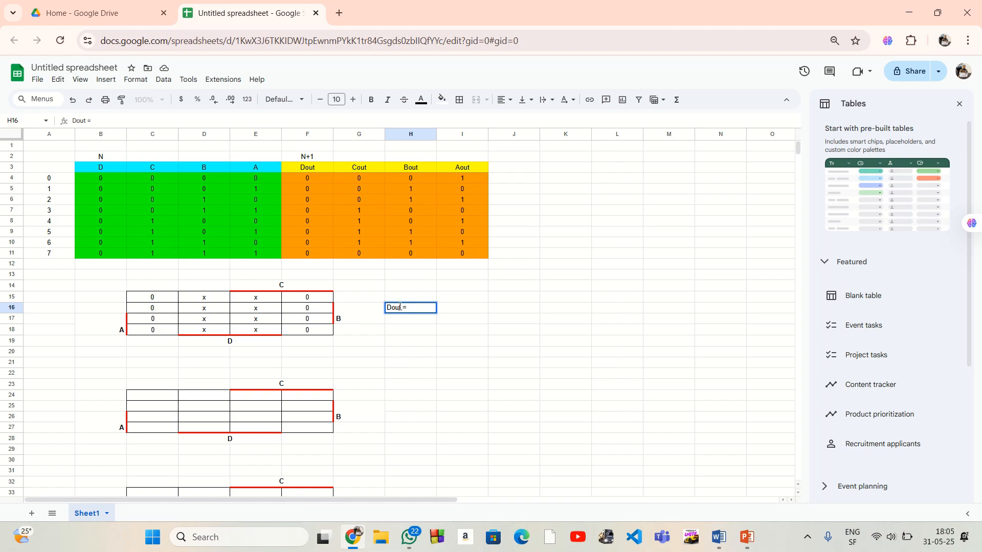
left_click(431, 340)
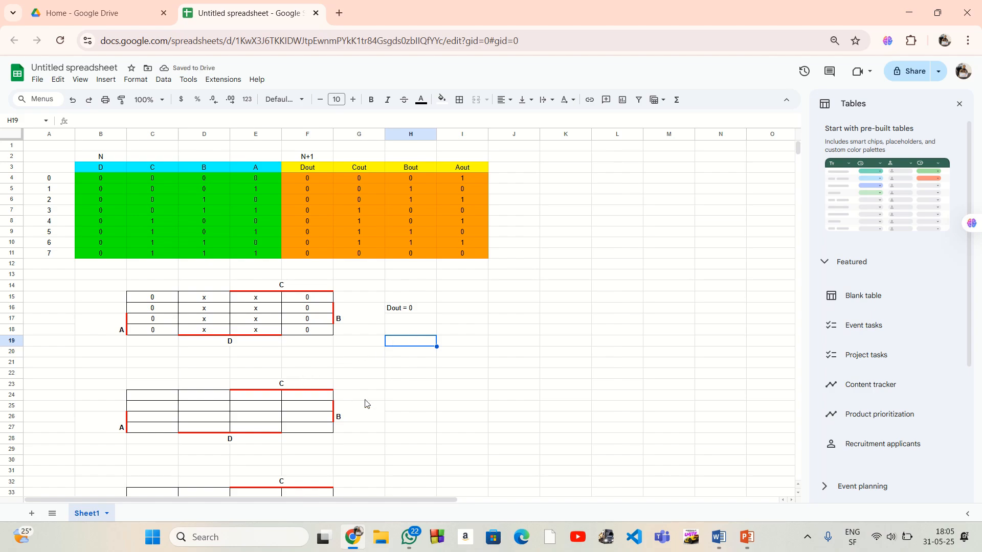
Enter the label "Cout =" in H25 beside the second Karnaugh map
left_click(399, 406)
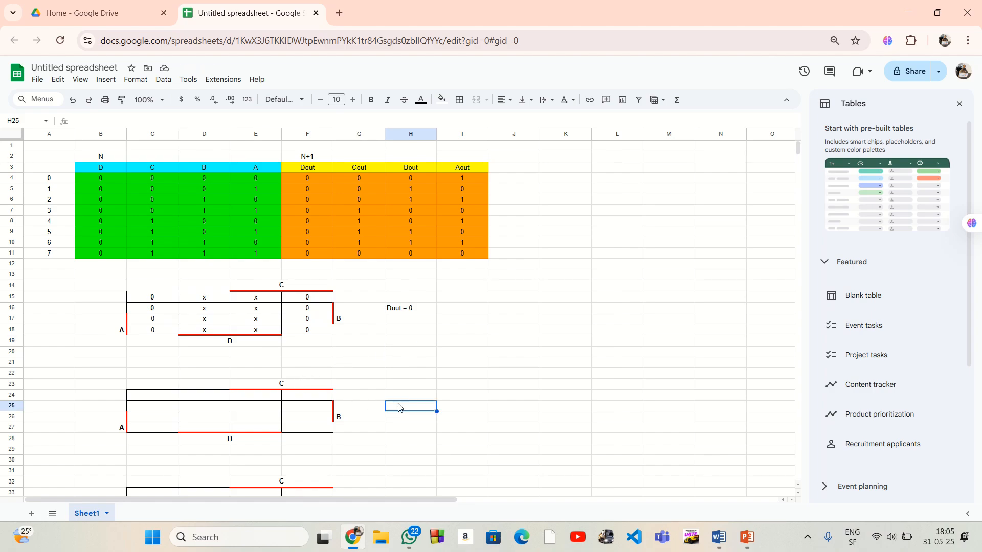
type("Cout =")
left_click_drag(353, 180, 359, 209)
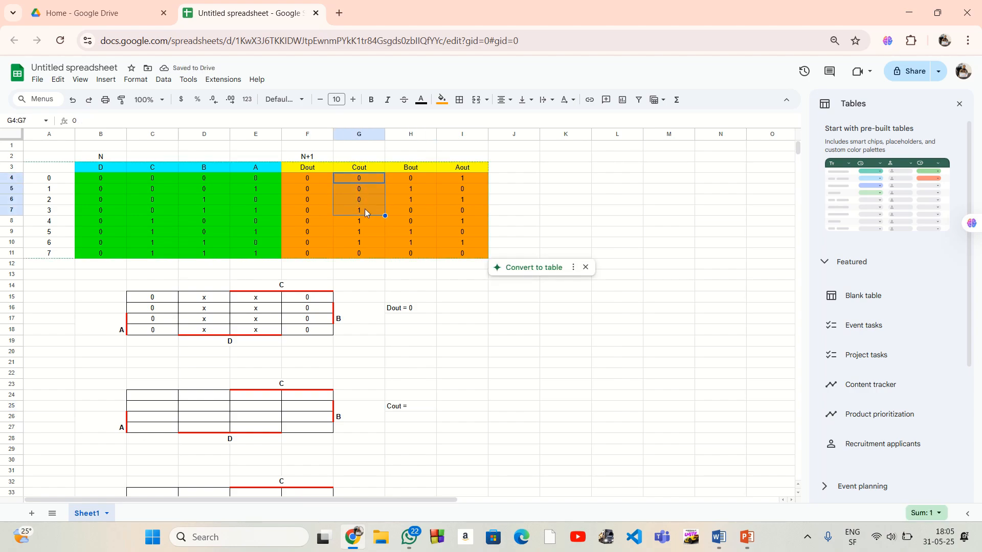
Fill the first column of the Cout map, C24:C27, with 0, 0, 1 and 0 from top to bottom
left_click(164, 398)
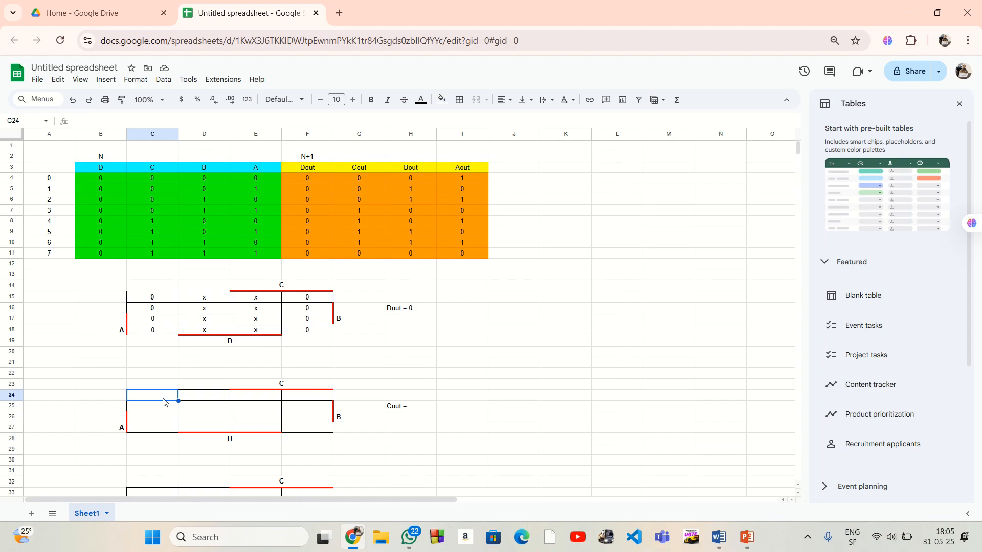
type("0")
left_click(160, 430)
type("0")
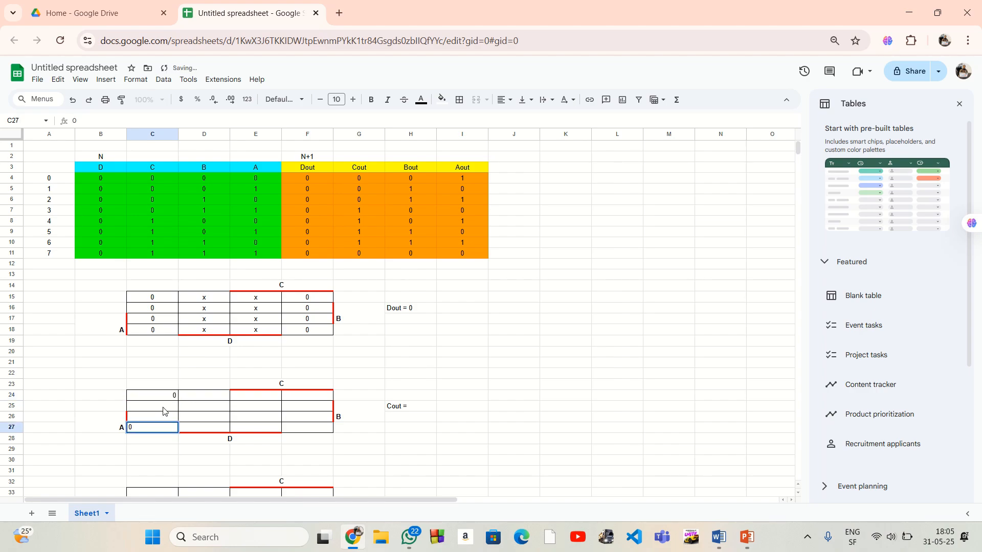
left_click(165, 408)
type("0")
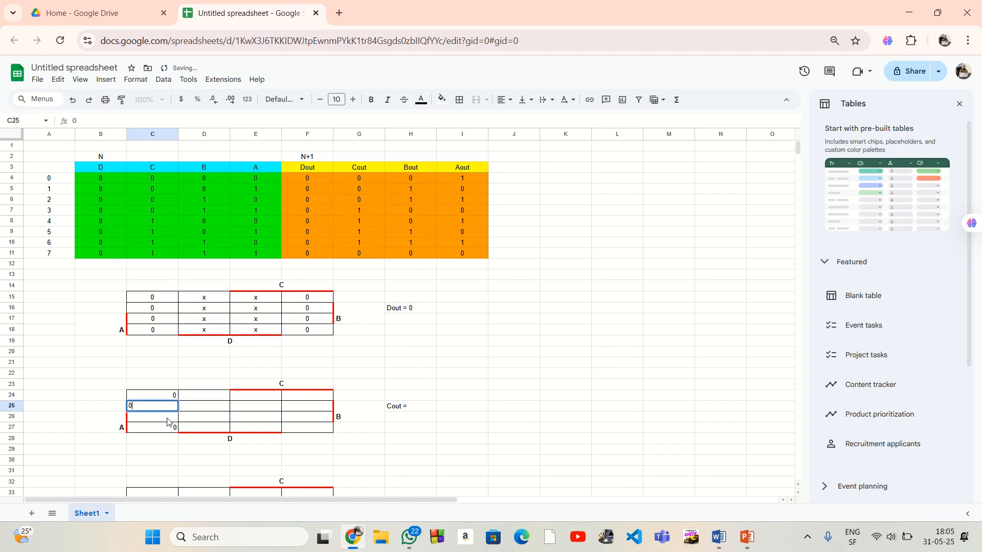
left_click(168, 421)
type("1")
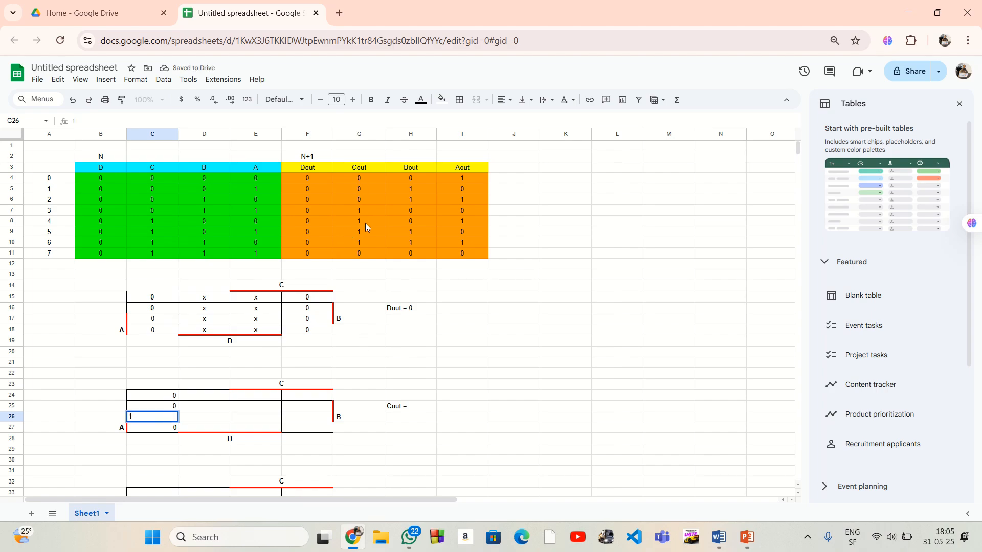
Fill the last column of the Cout map, F24:F27, with 1, 1, 0 and 1, using the Cout values in G8:G11
left_click_drag(355, 221, 354, 254)
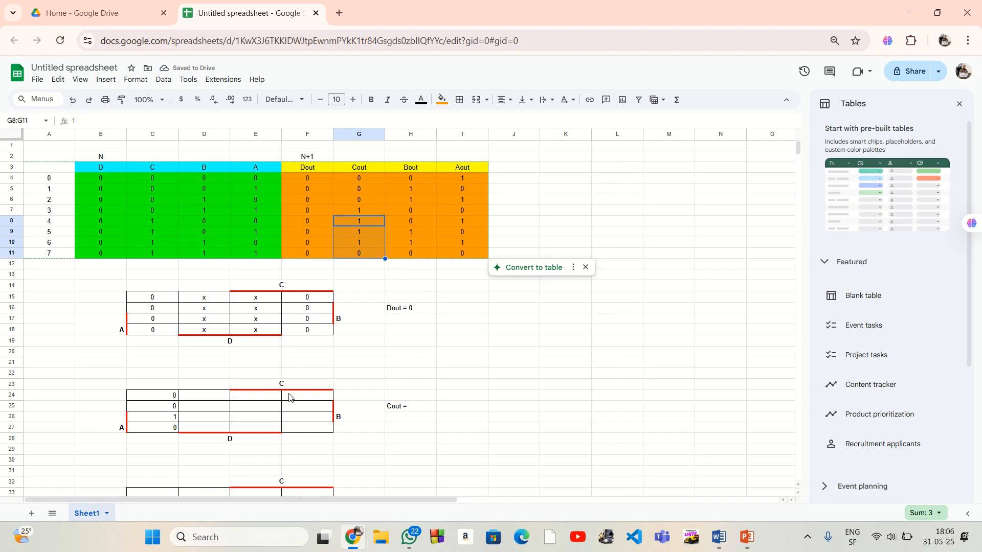
left_click(310, 398)
type("1")
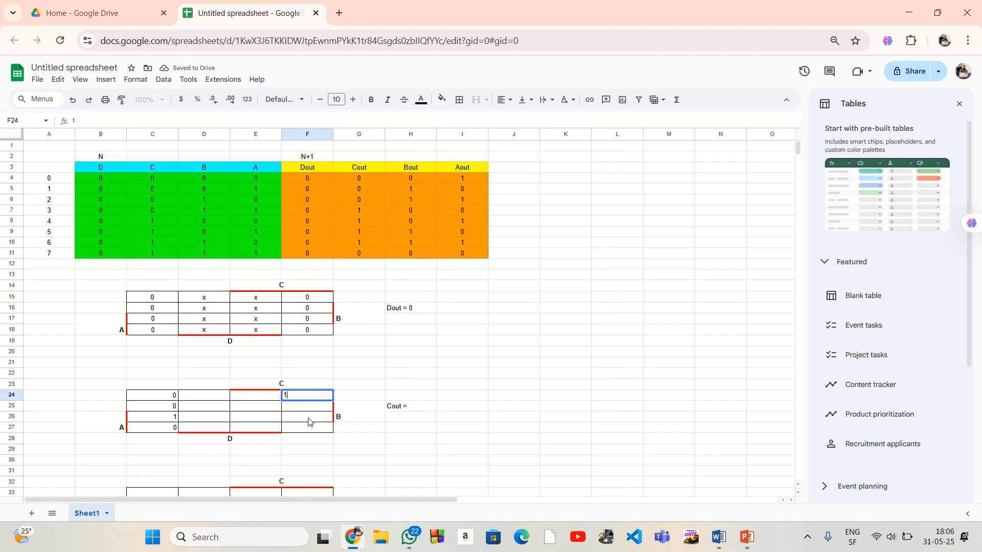
left_click(313, 430)
type("1")
left_click(313, 410)
type("1")
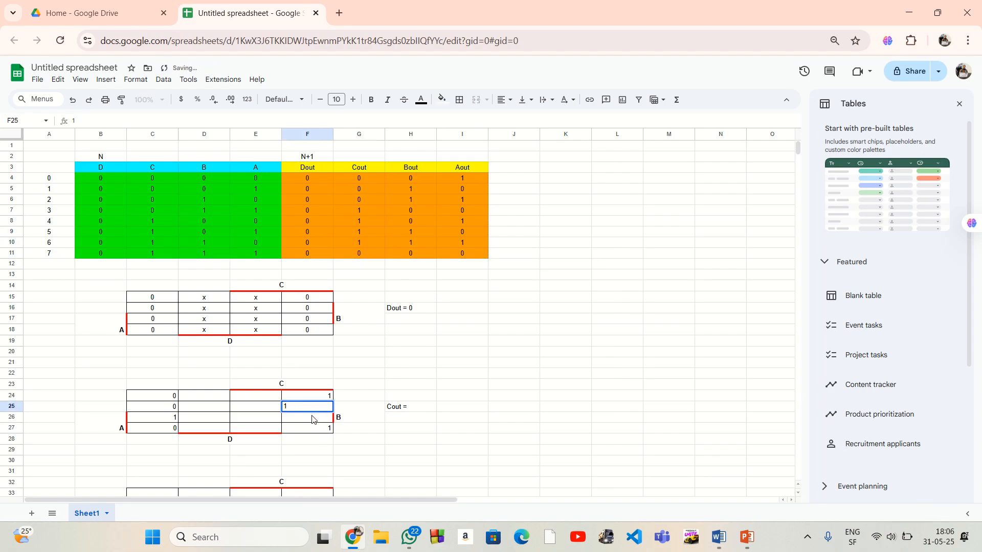
left_click(312, 418)
type("0")
left_click(431, 441)
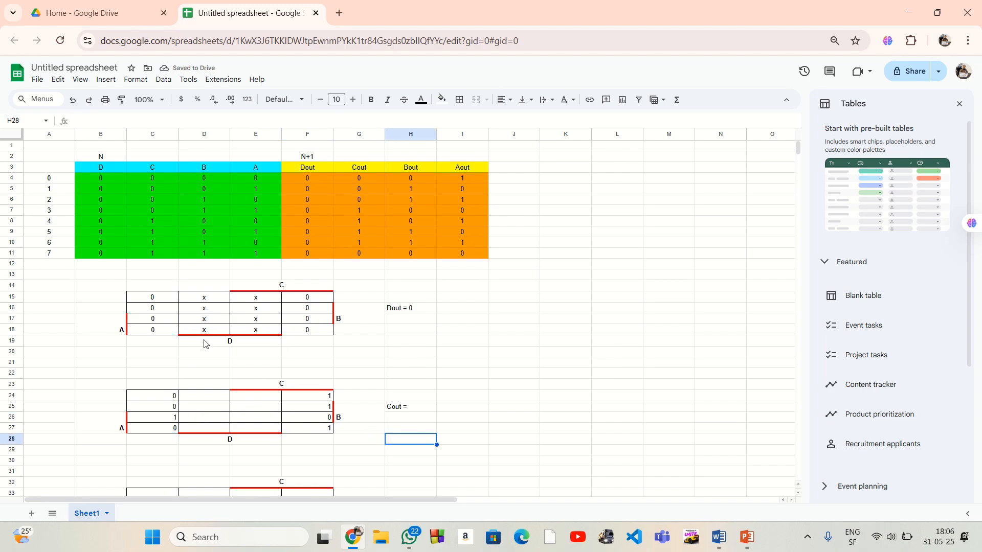
Mark the second column of the Cout map, D24:D27, with a don't-care x in every cell
left_click(219, 429)
type("x")
left_click(214, 417)
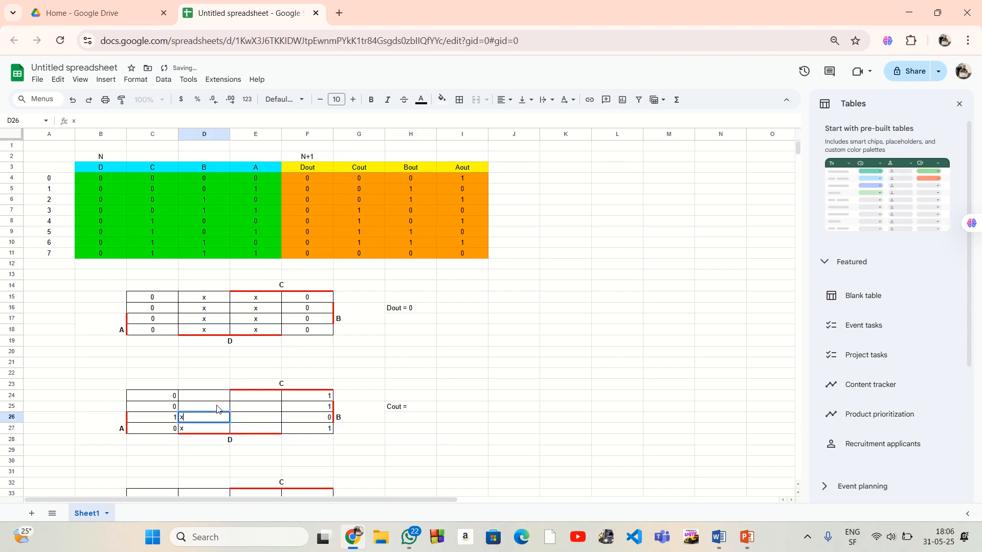
type("x")
left_click(217, 406)
type("x")
left_click(217, 397)
Mark the third column of the Cout map, E24:E27, with a don't-care x in every cell
type("x")
left_click(254, 400)
type("x")
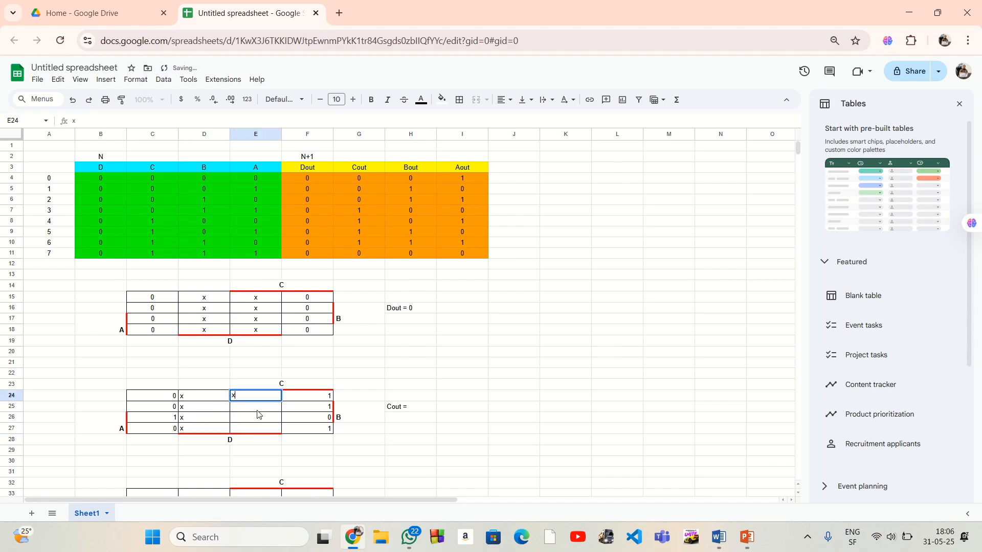
left_click(257, 411)
type("x")
left_click(256, 420)
type("x")
left_click(257, 430)
type("x")
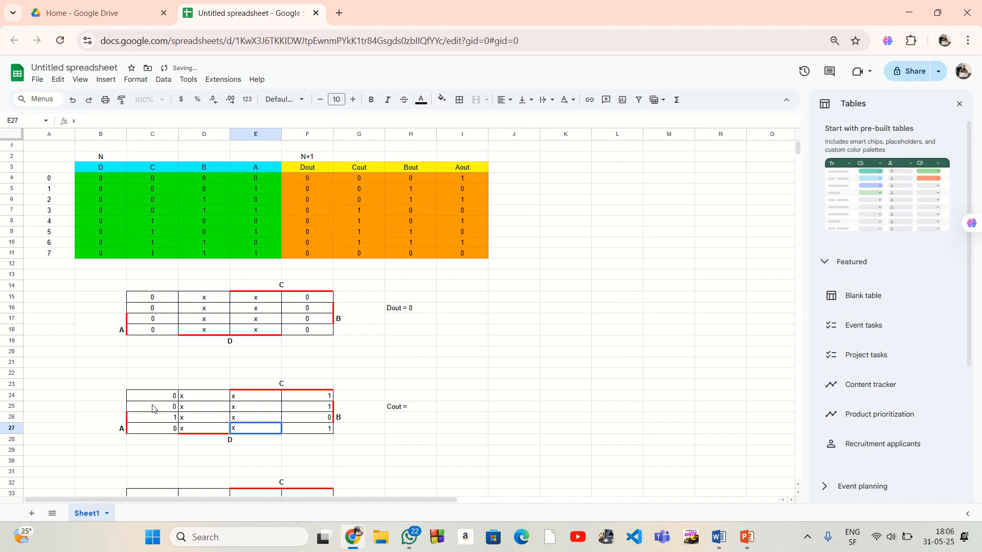
Center the Cout map entries in C24:F27 horizontally
left_click_drag(140, 402, 306, 430)
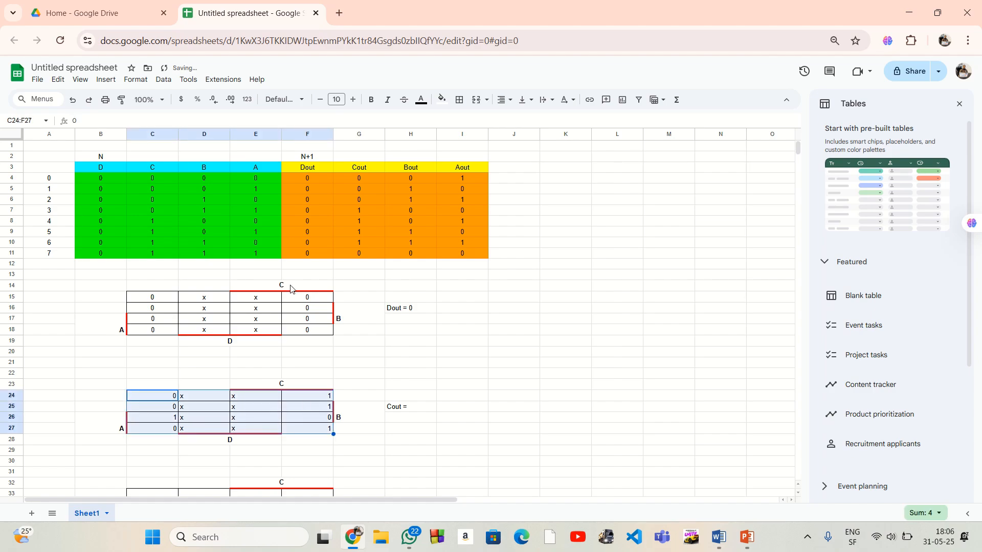
left_click(502, 100)
left_click(521, 119)
left_click(401, 352)
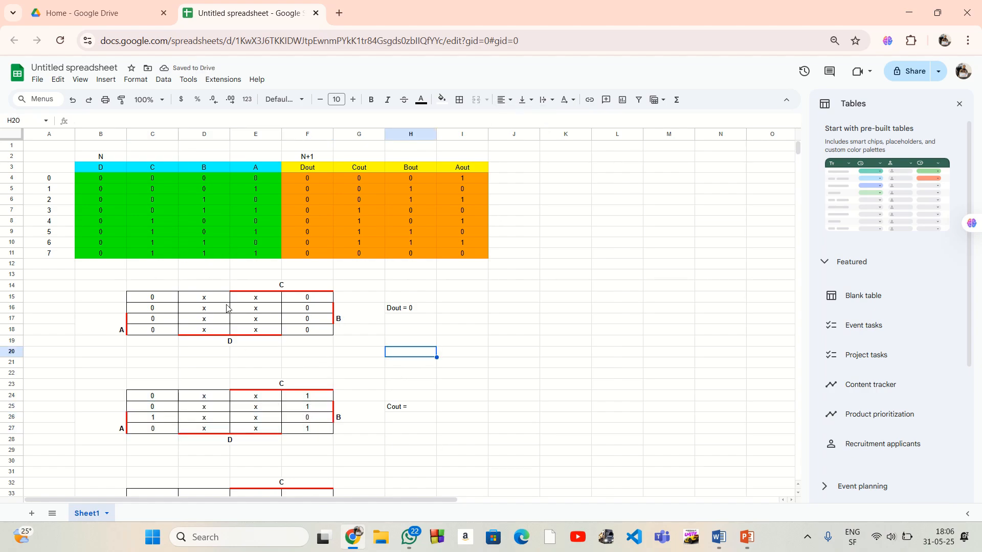
Highlight the first Cout group, E24:F25, with an orange fill
left_click(411, 408)
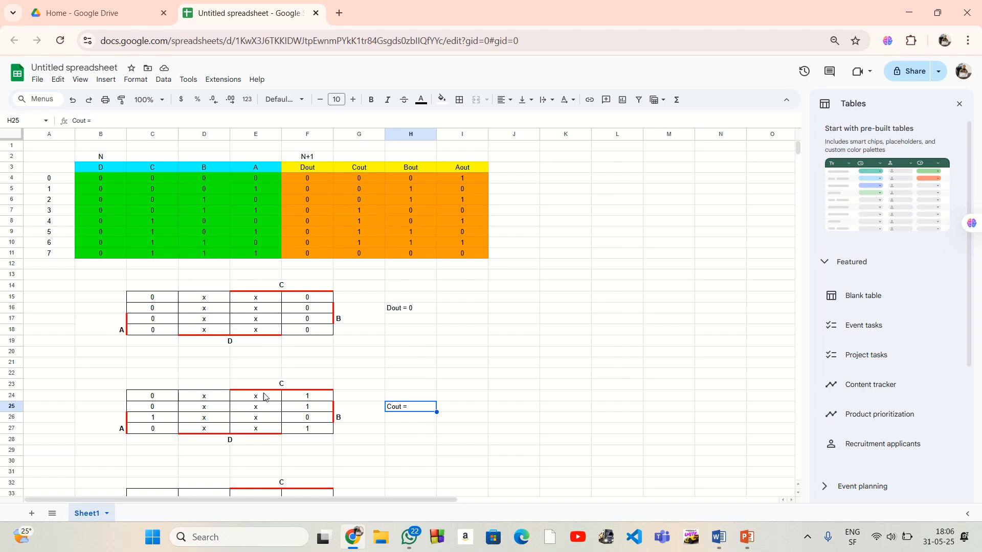
left_click_drag(251, 397, 317, 408)
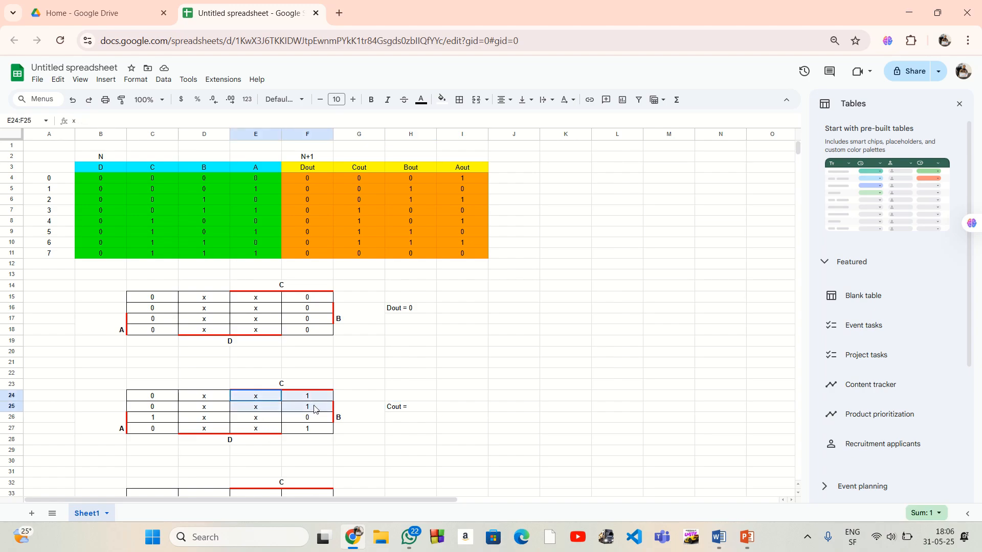
left_click(442, 99)
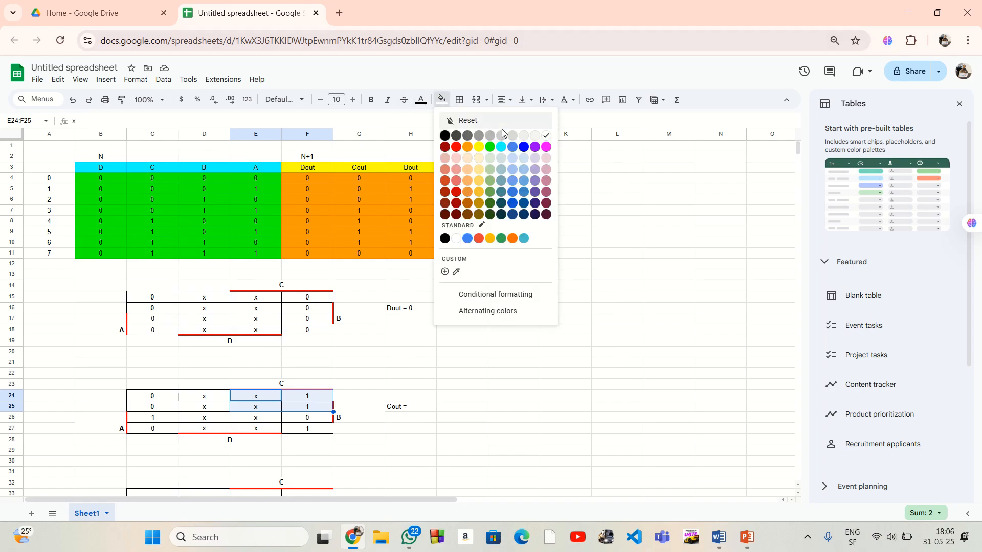
left_click(467, 147)
left_click(462, 385)
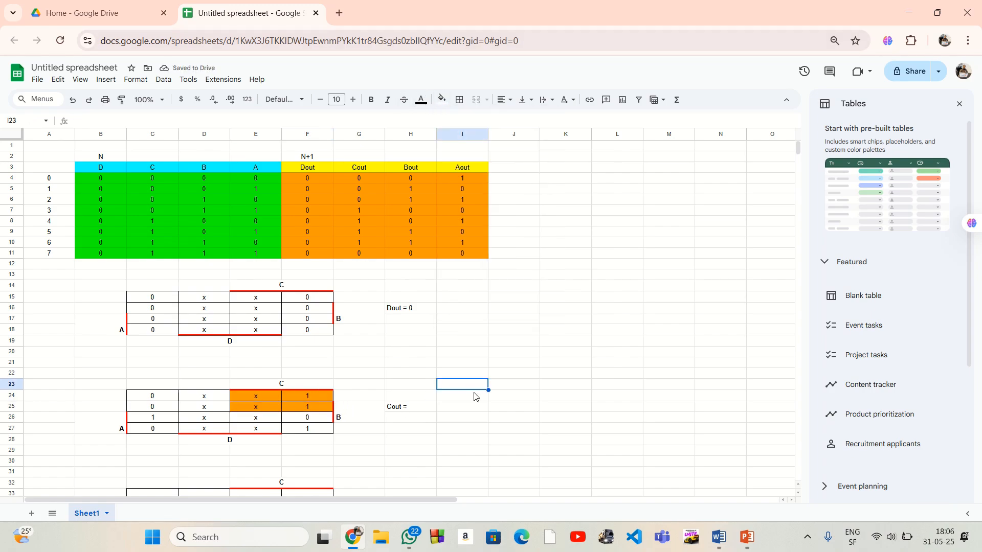
Compare the orange group with the A, B and C regions and extend H25 to "Cout = A'C"
double_click(416, 408)
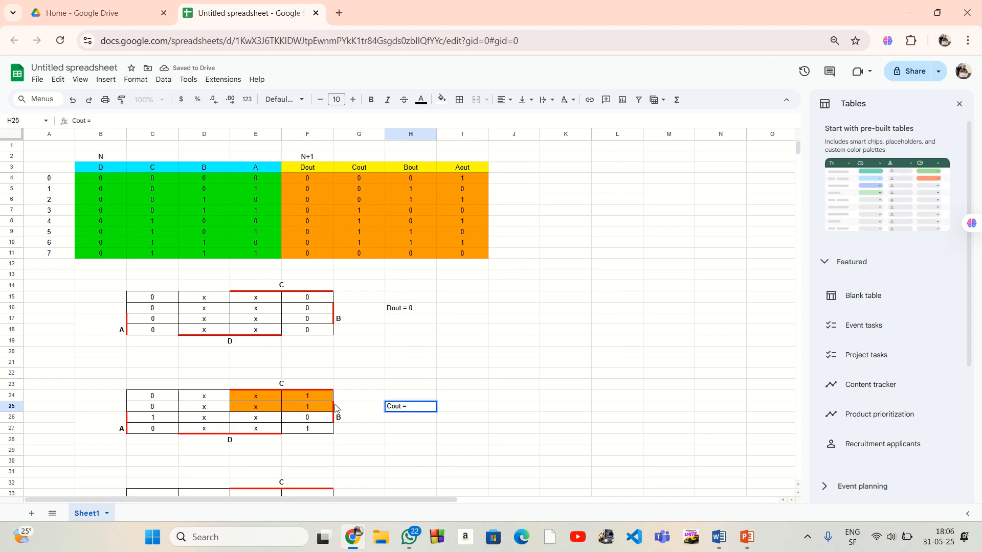
left_click_drag(142, 422, 307, 431)
left_click(415, 409)
left_click_drag(307, 406, 155, 418)
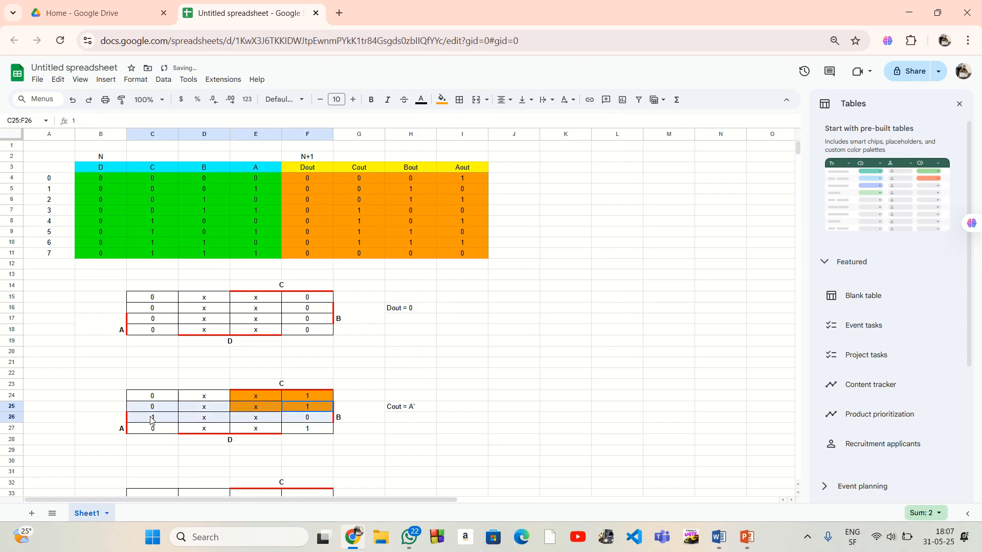
left_click_drag(256, 396, 310, 434)
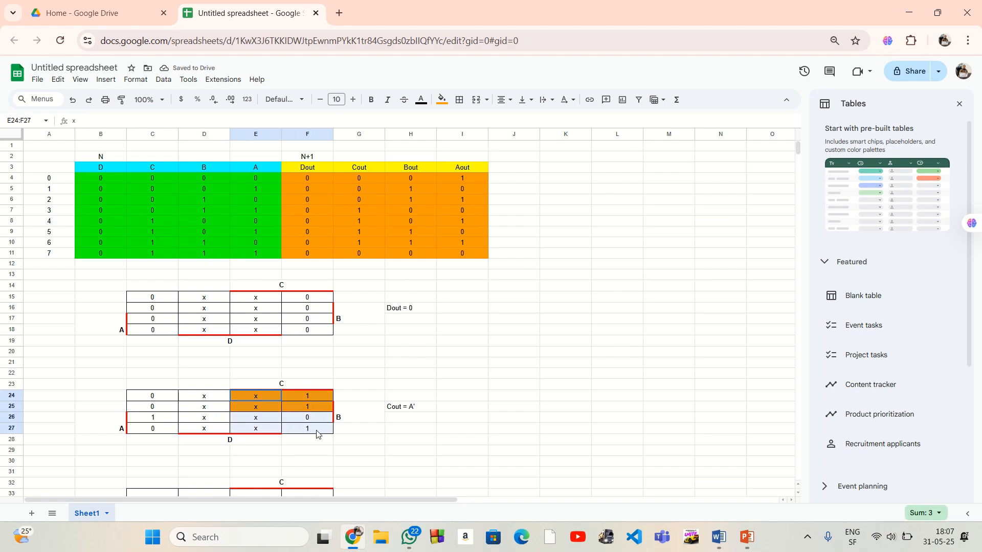
left_click(421, 408)
key("Return")
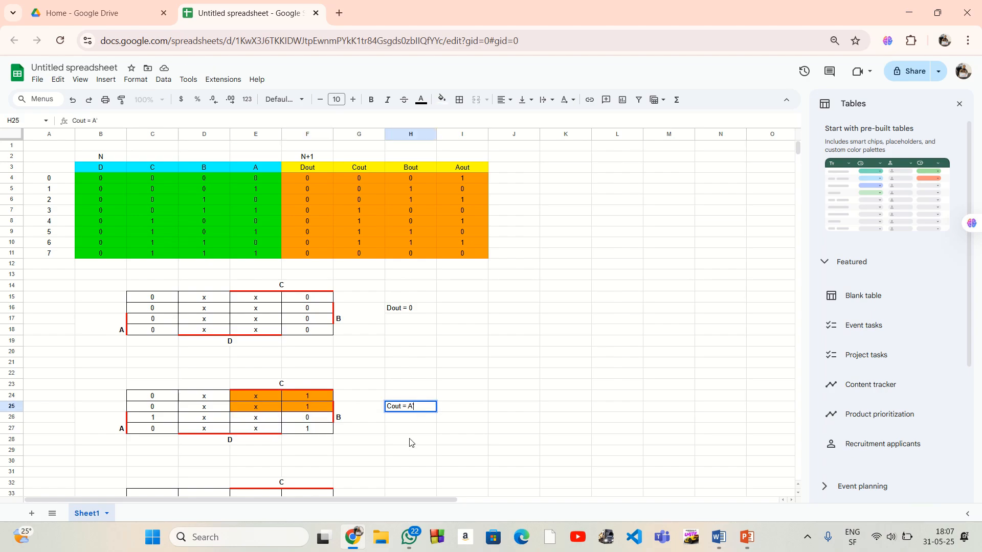
type("C")
Check the orange group against the D region D24:E27 and append a plus sign to the expression in H25
left_click_drag(199, 396, 275, 433)
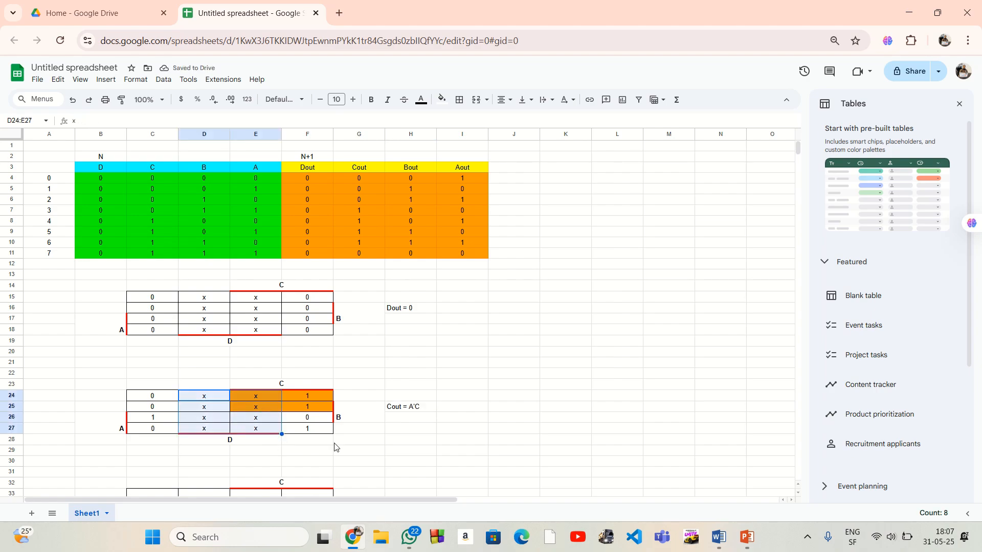
left_click(422, 410)
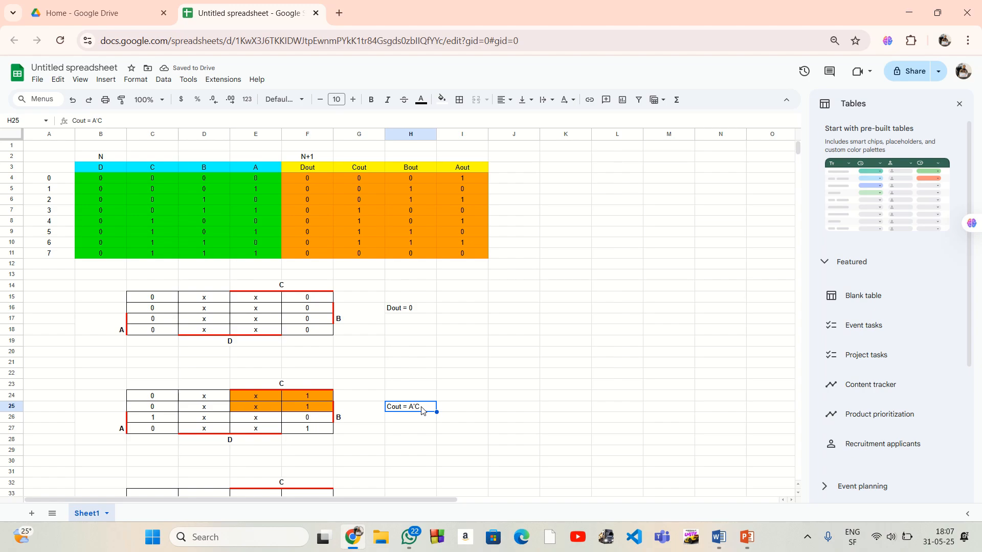
double_click(422, 411)
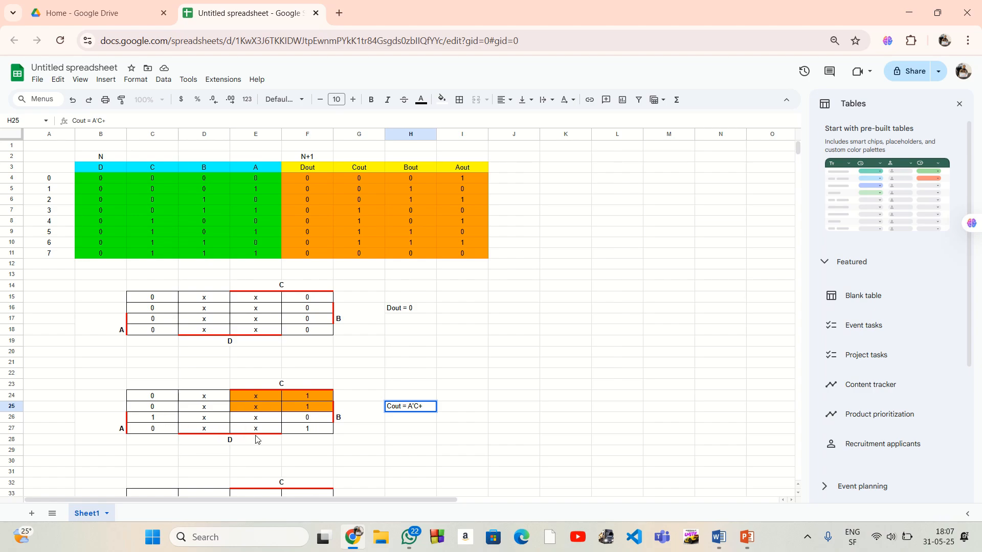
Highlight the second Cout group, E24:F24 together with E27:F27, with a magenta fill
left_click_drag(241, 429, 317, 428)
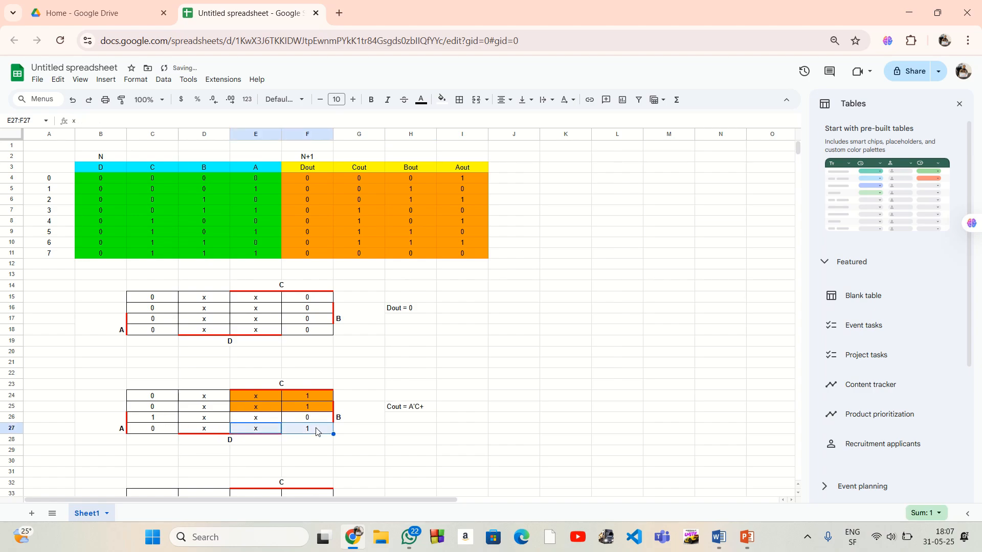
left_click_drag(243, 396, 311, 396)
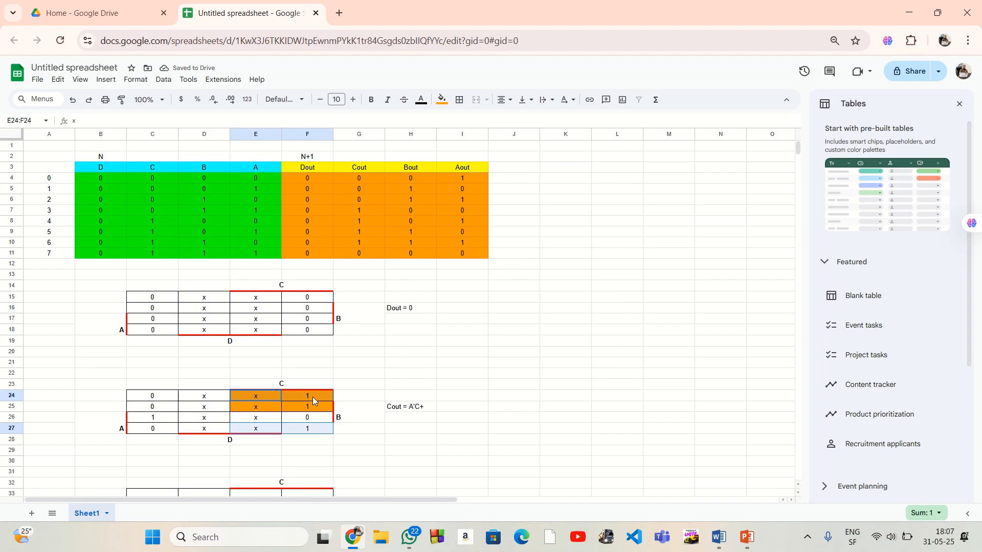
left_click(441, 99)
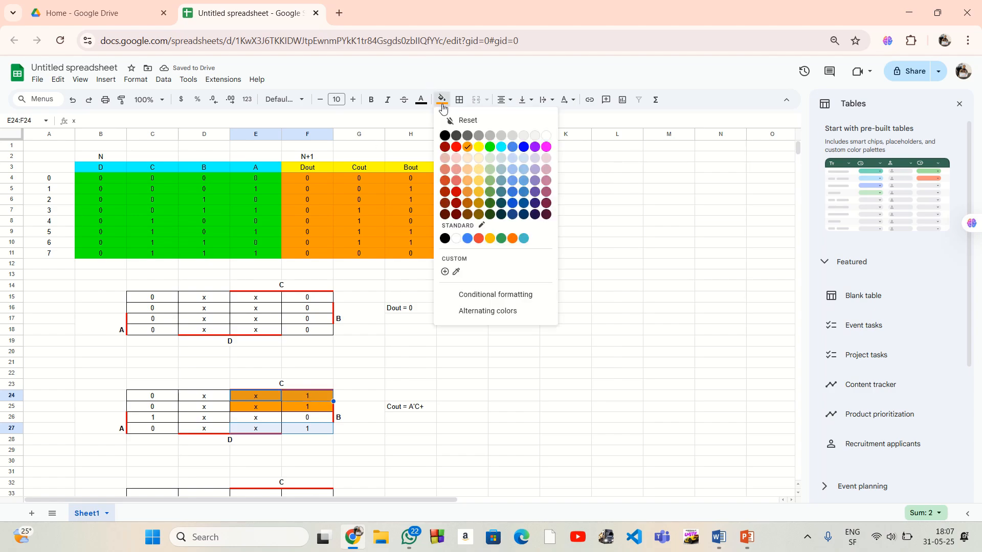
left_click(546, 148)
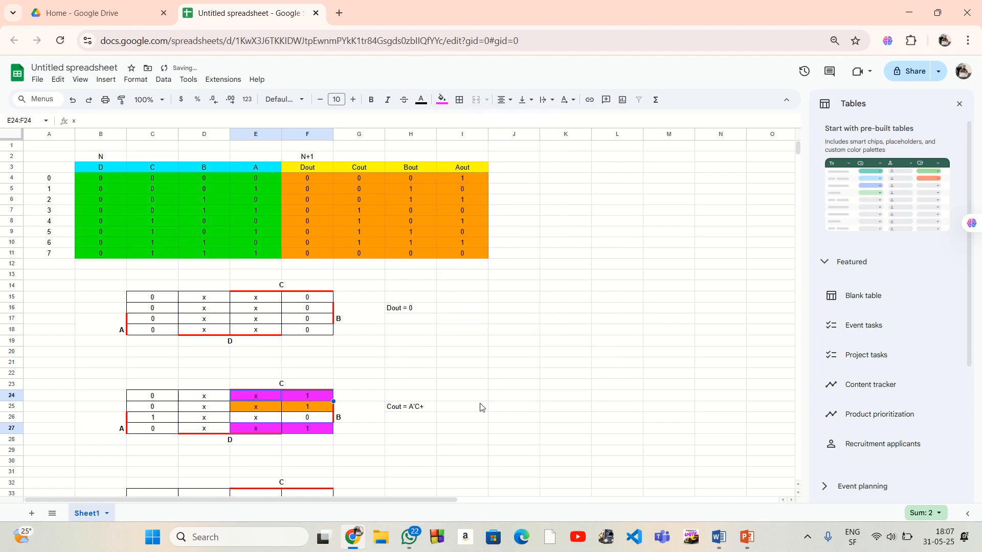
Compare the magenta group with the A, B and C regions and extend H25 to "Cout = A'C+B'C"
left_click(425, 409)
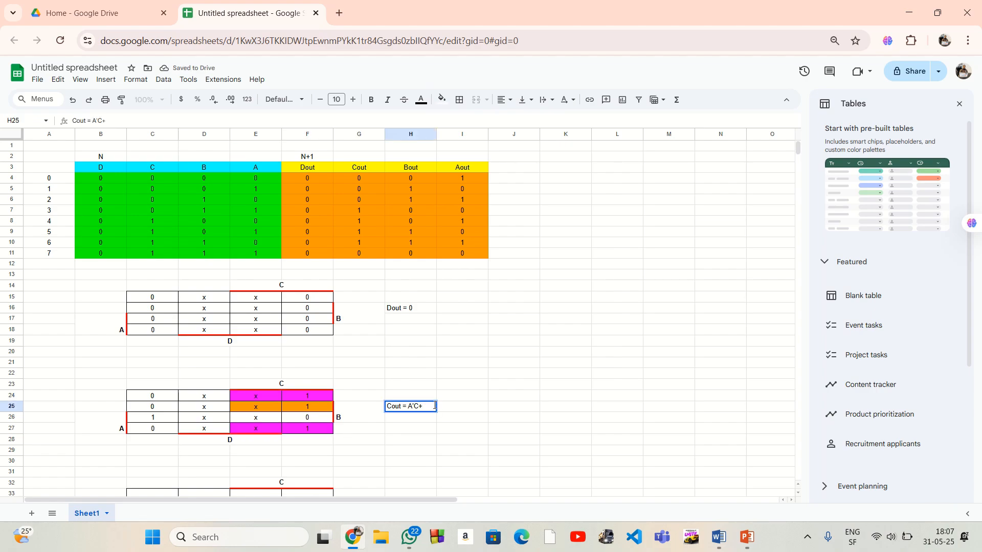
left_click_drag(134, 418, 310, 436)
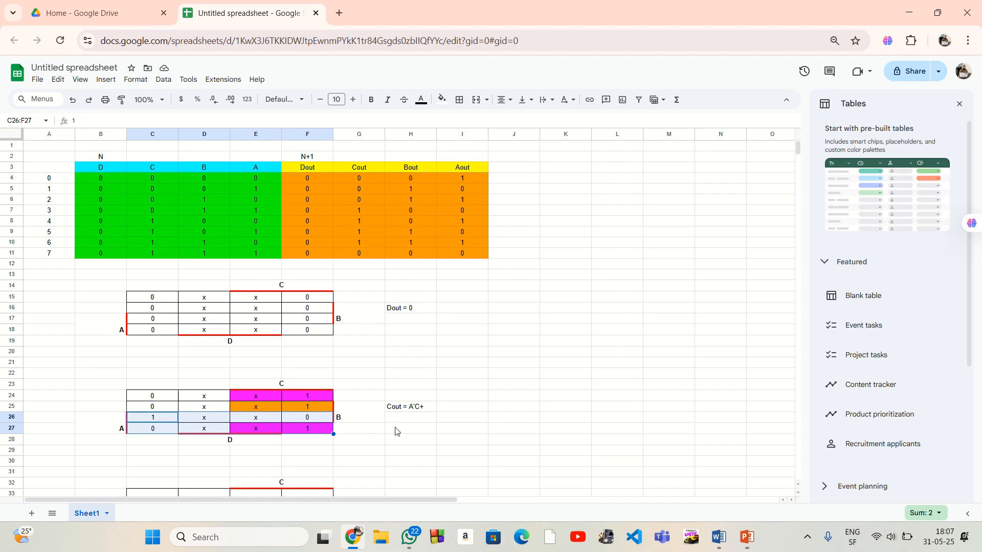
left_click(373, 431)
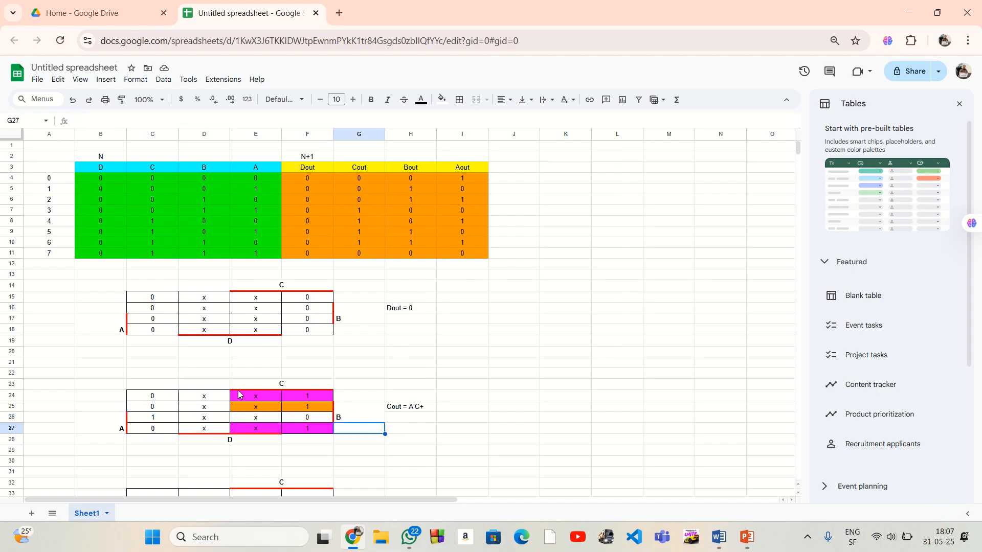
left_click_drag(326, 409, 170, 420)
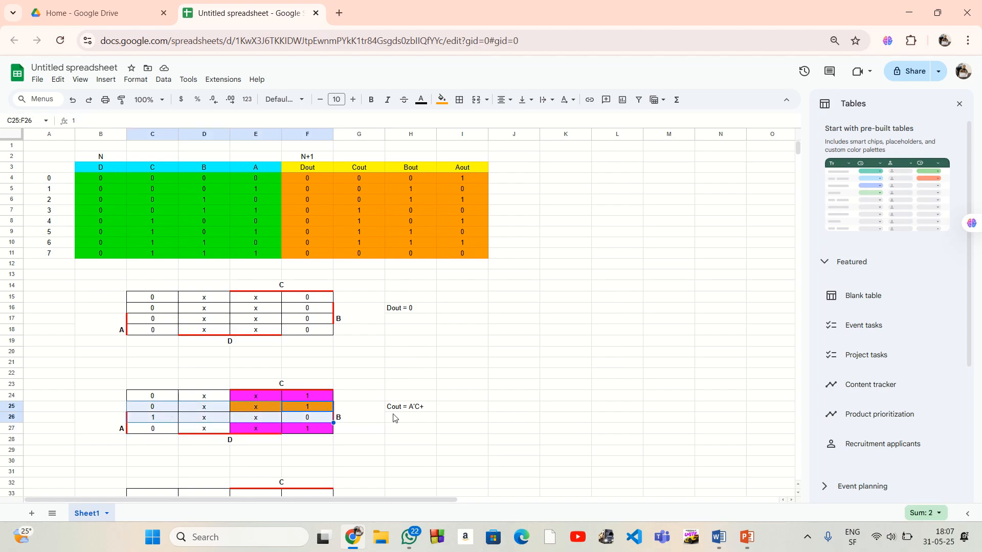
double_click(426, 408)
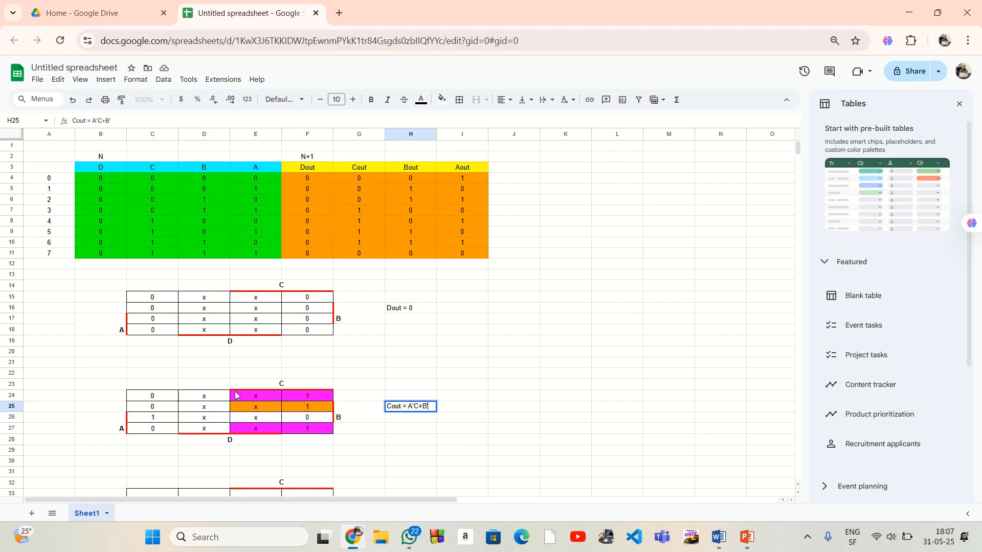
left_click_drag(243, 400, 309, 429)
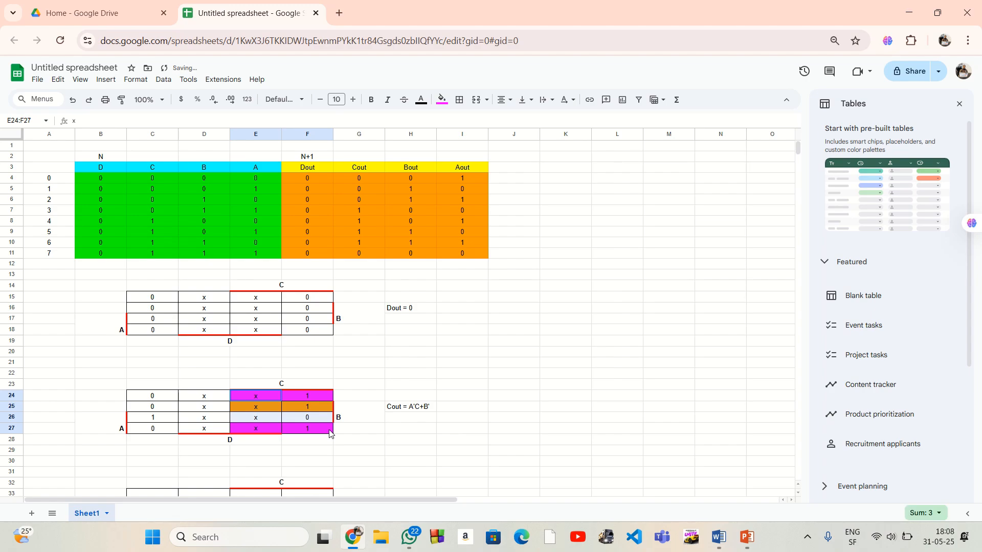
left_click(431, 408)
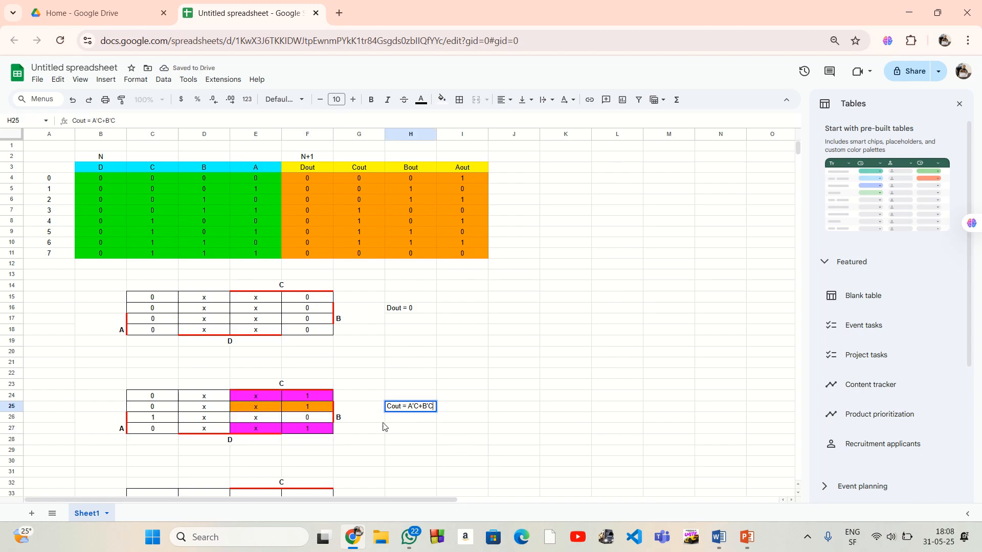
Highlight the third Cout group, C26:D26, with a cornflower blue fill
left_click(387, 428)
left_click(424, 408)
left_click_drag(145, 420, 217, 420)
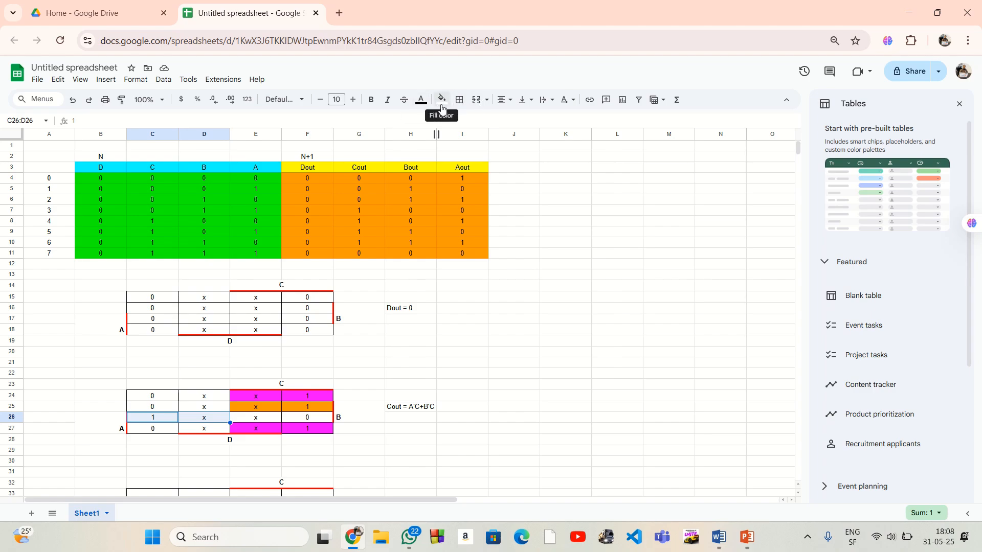
left_click(442, 100)
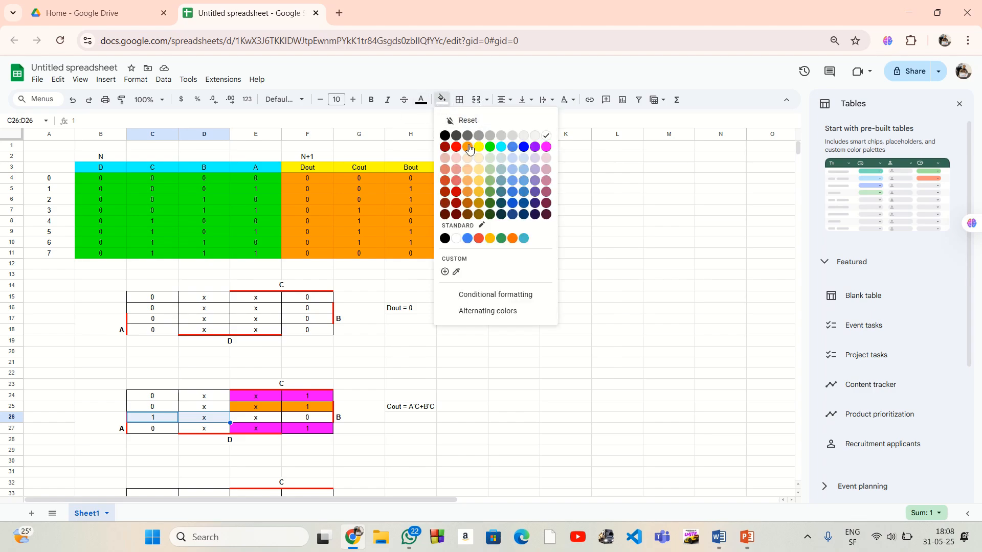
left_click(513, 149)
Append a plus sign in H25, compare the blue group with the A region C26:F27, and extend H25 to "Cout = A'C+B'C+A"
double_click(419, 405)
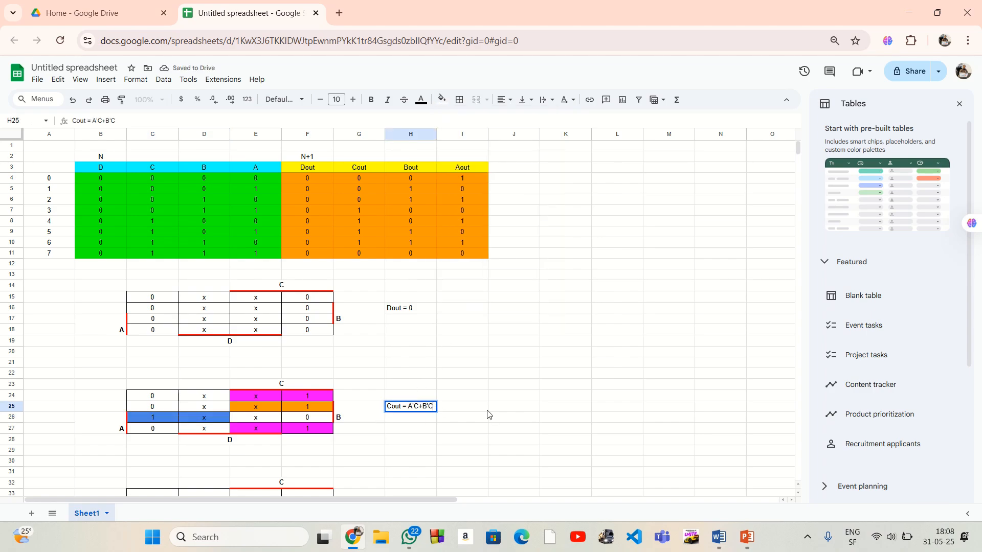
type("+")
left_click_drag(166, 427, 310, 417)
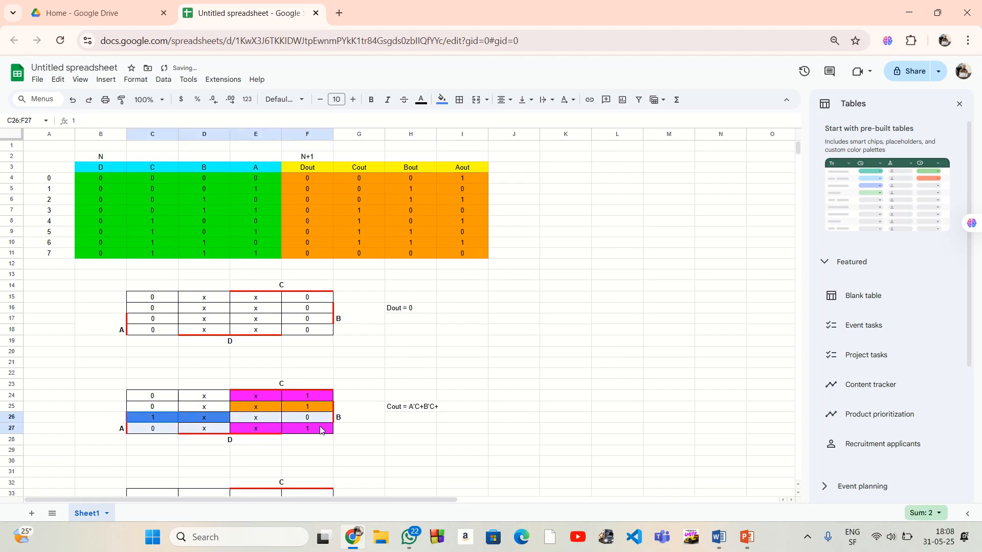
double_click(431, 407)
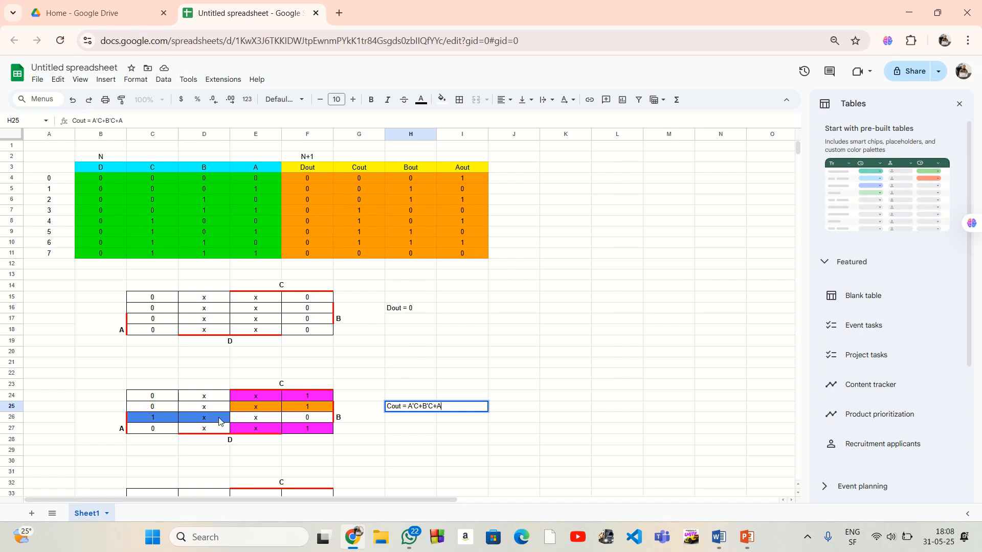
Compare the blue group with the B and C regions and complete H25 as "Cout = A'C+B'C+ABC'"
left_click_drag(153, 406, 306, 418)
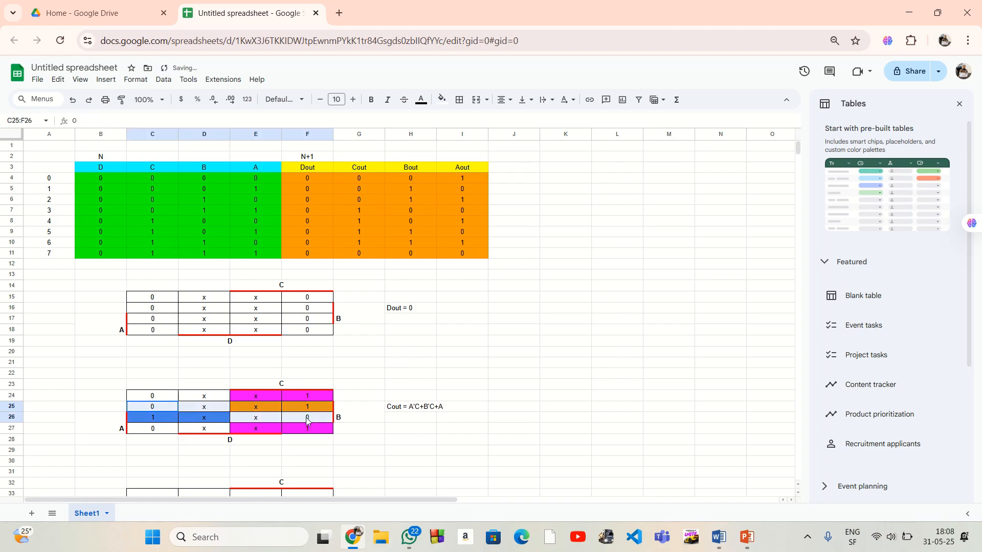
left_click(438, 407)
double_click(424, 406)
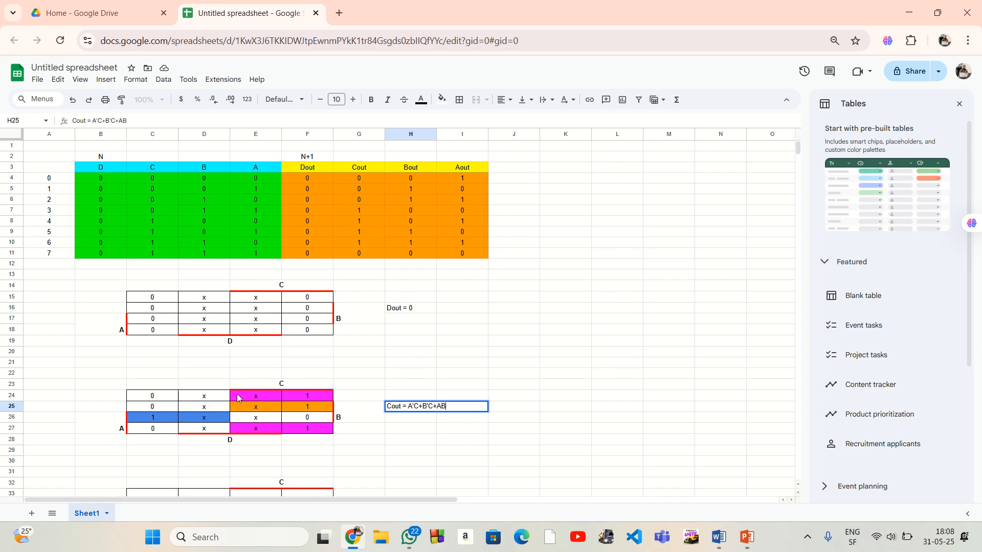
left_click_drag(238, 398, 307, 428)
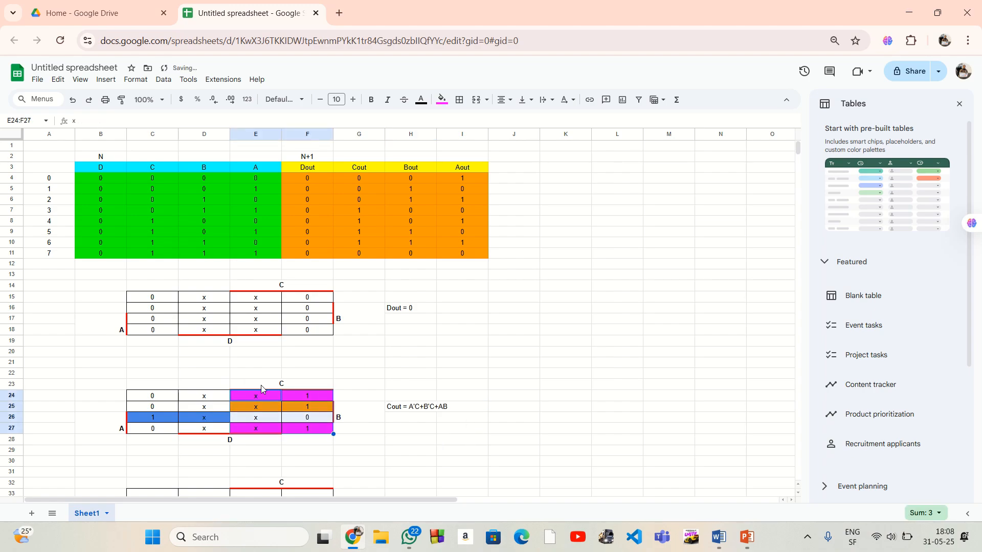
double_click(419, 406)
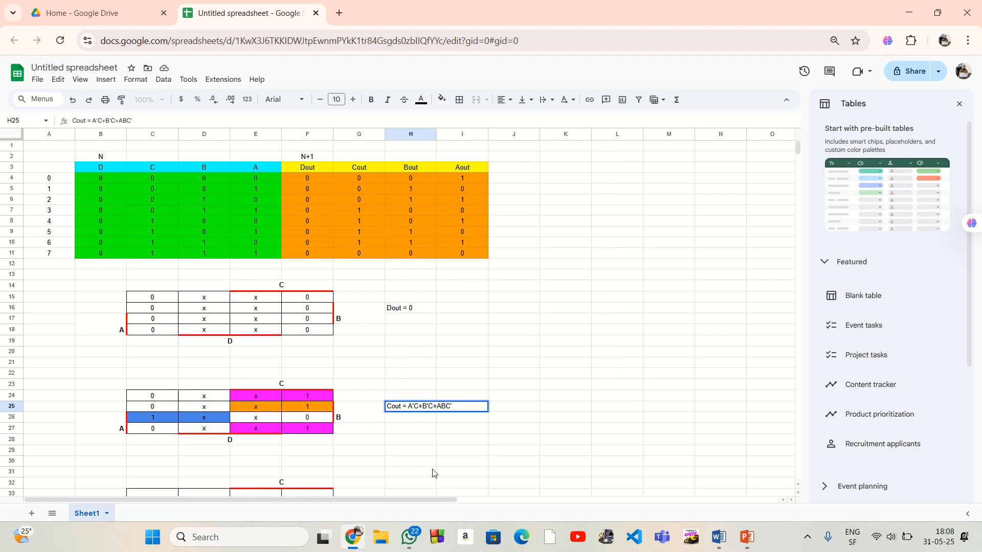
left_click(461, 433)
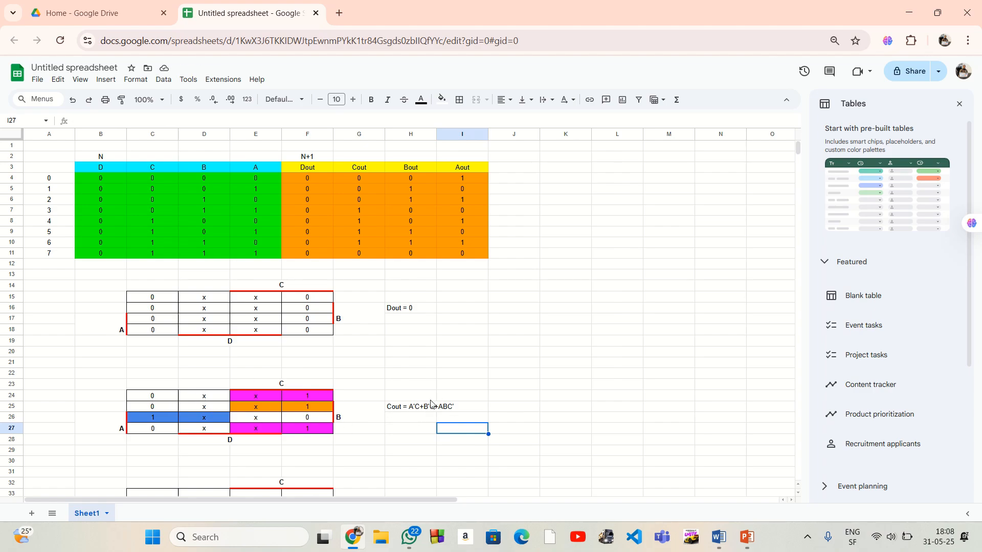
Enter the label "Bout =" in H34 beside the third Karnaugh map
left_click(409, 443)
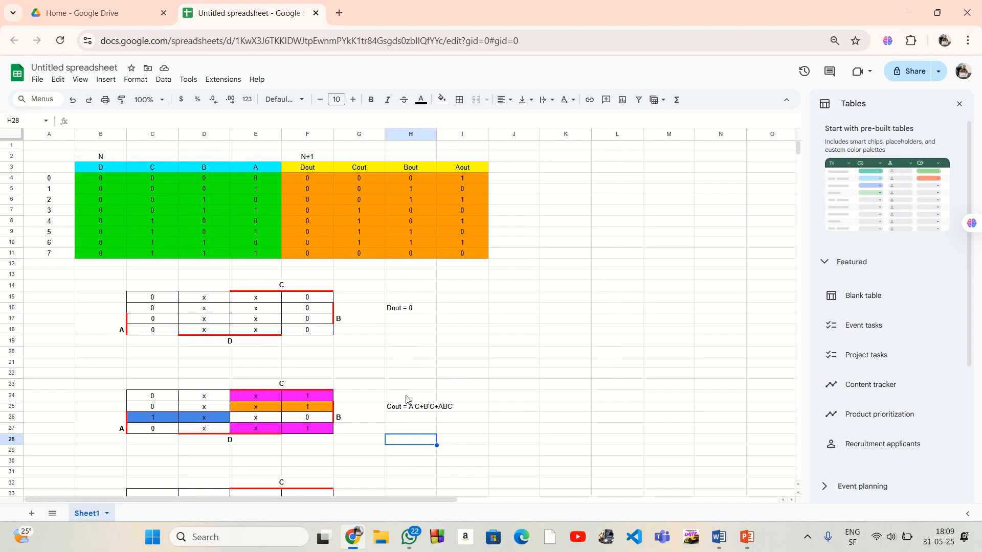
scroll(407, 399, "down", 4)
left_click(395, 380)
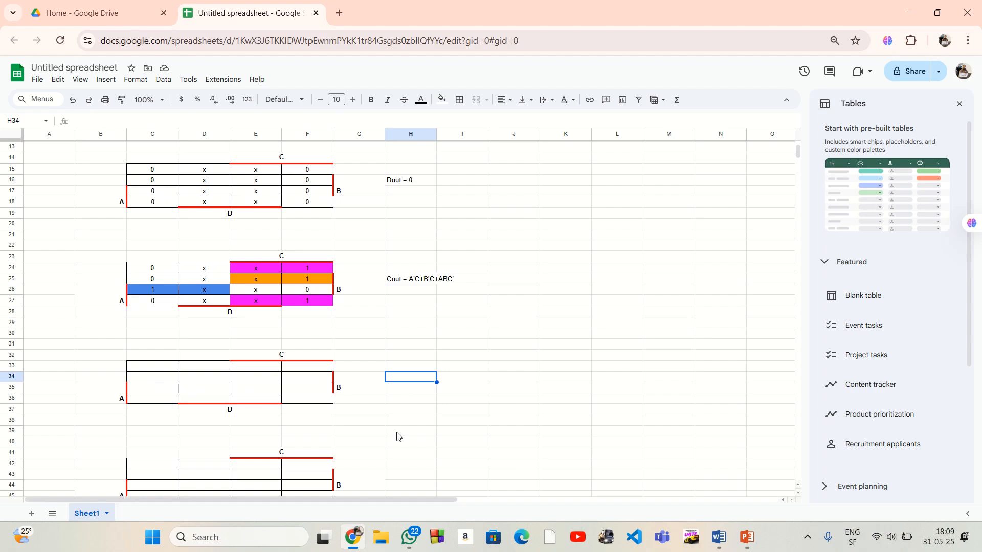
type("Bo")
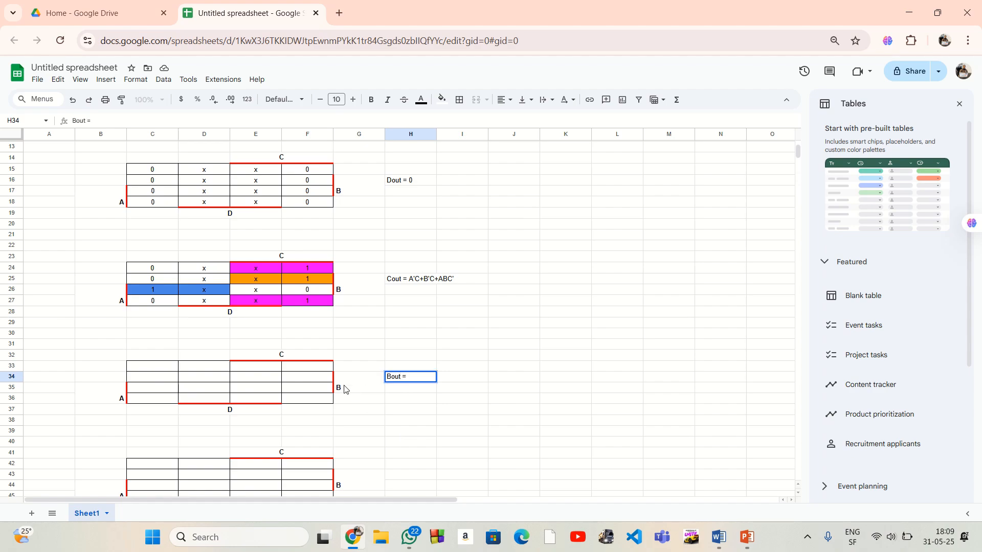
type("ut =")
Examine the Bout column of the state table for the values the third map needs
scroll(395, 355, "up", 4)
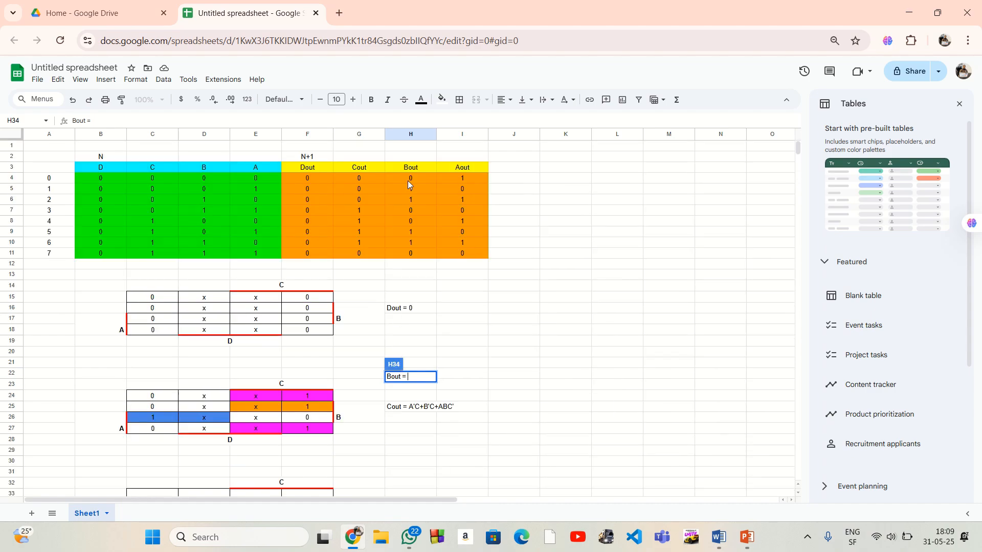
left_click_drag(409, 178, 404, 243)
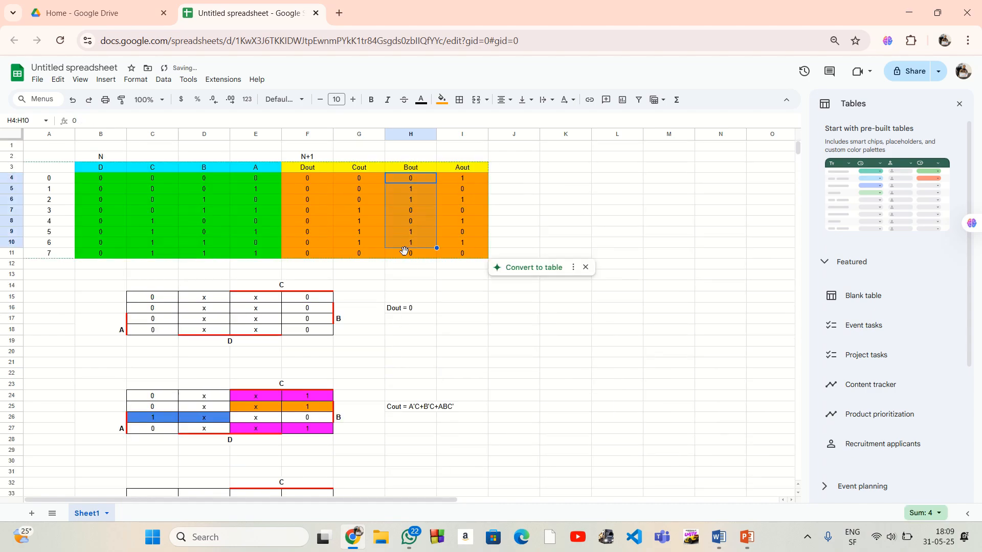
left_click(410, 276)
left_click_drag(399, 170, 403, 247)
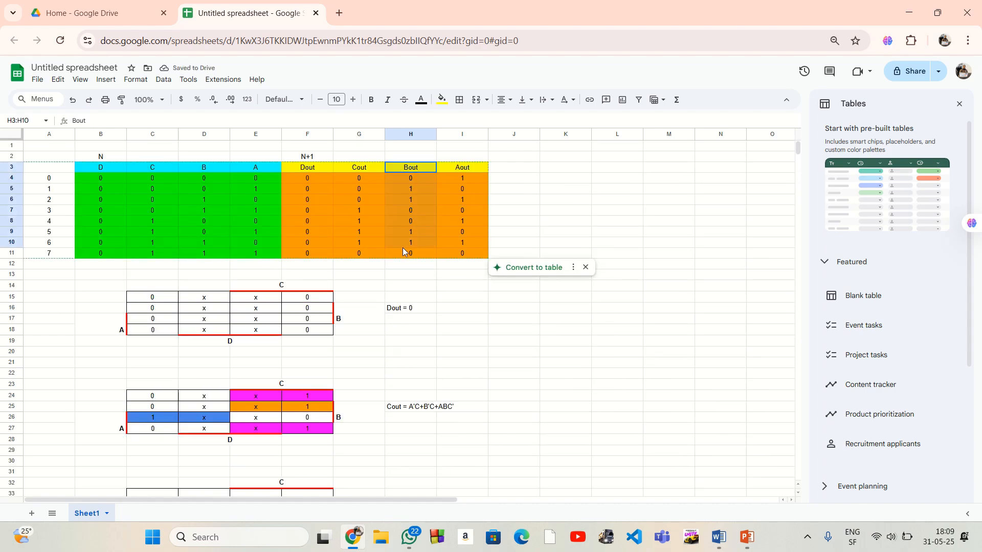
left_click(426, 295)
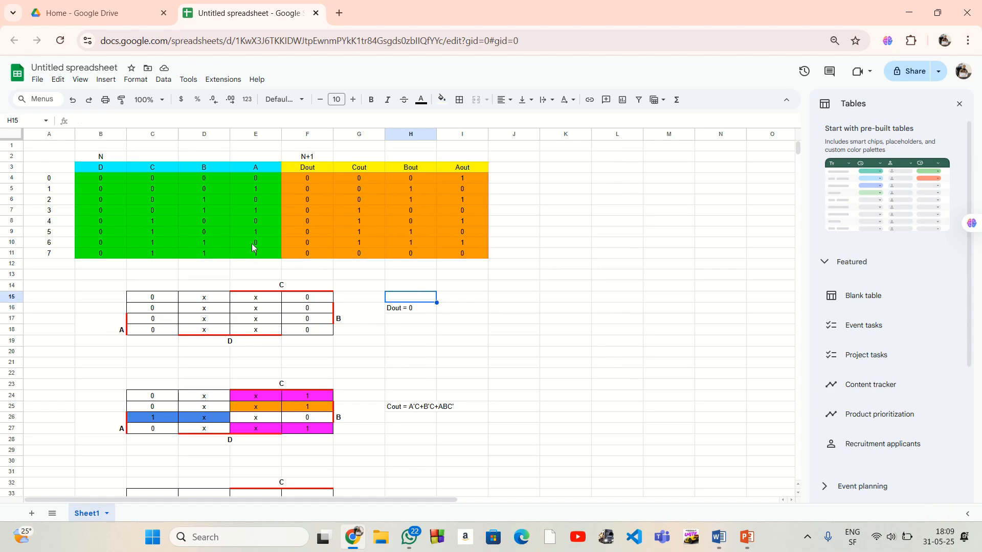
scroll(252, 253, "down", 2)
scroll(252, 249, "up", 2)
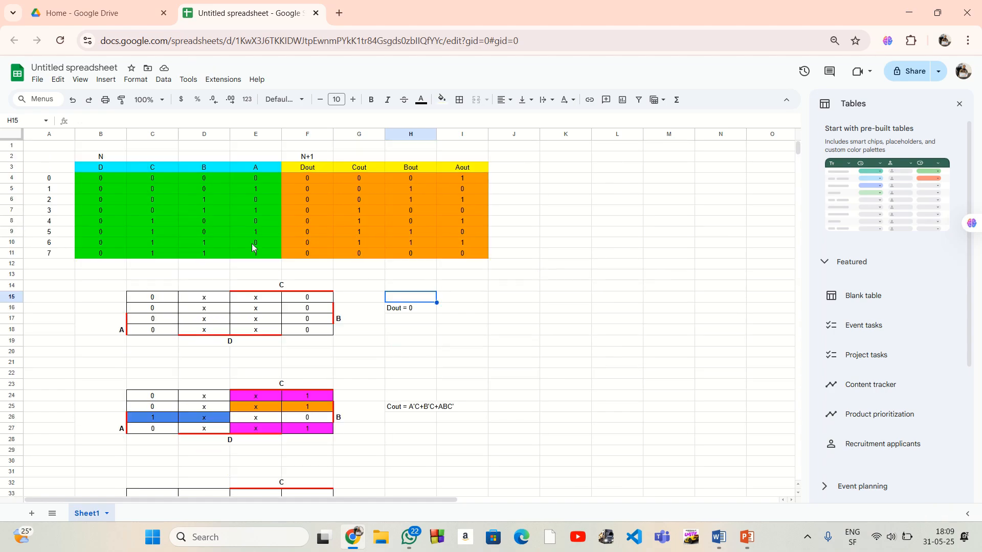
left_click(80, 80)
mouse_move(162, 119)
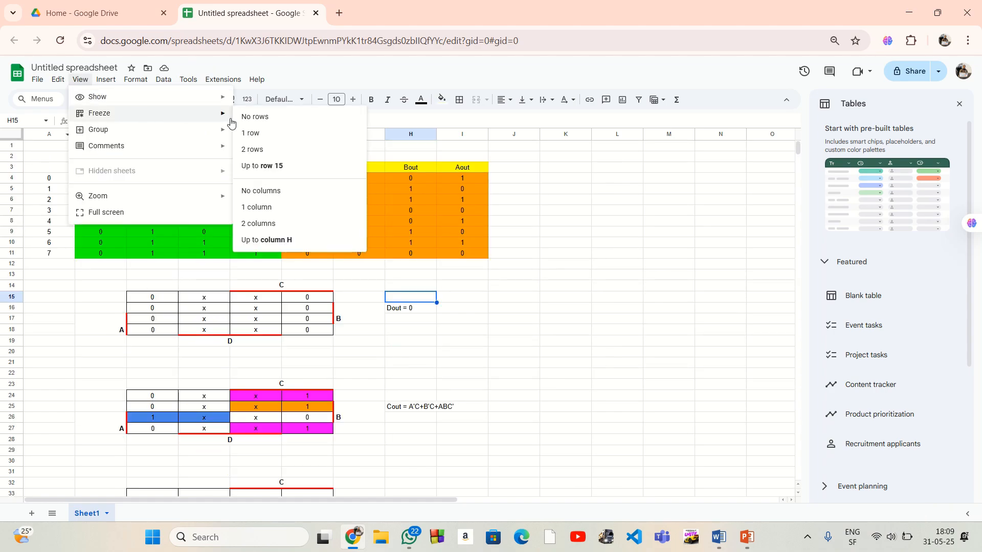
left_click(278, 167)
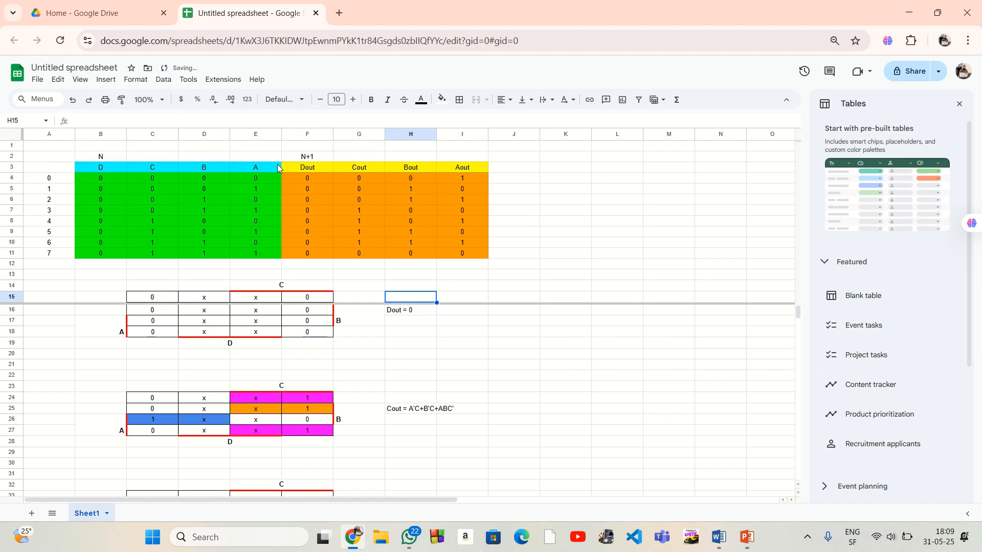
left_click(561, 274)
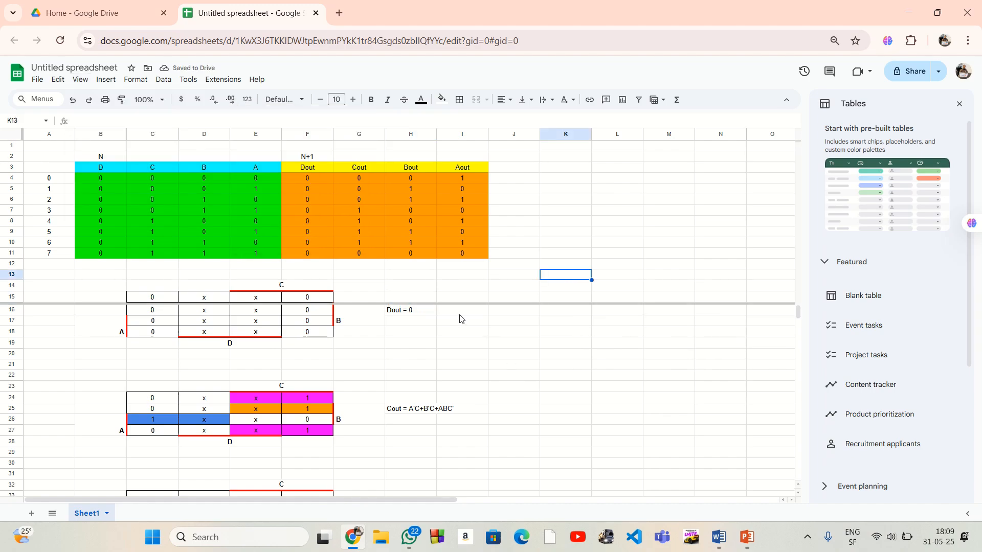
left_click(106, 79)
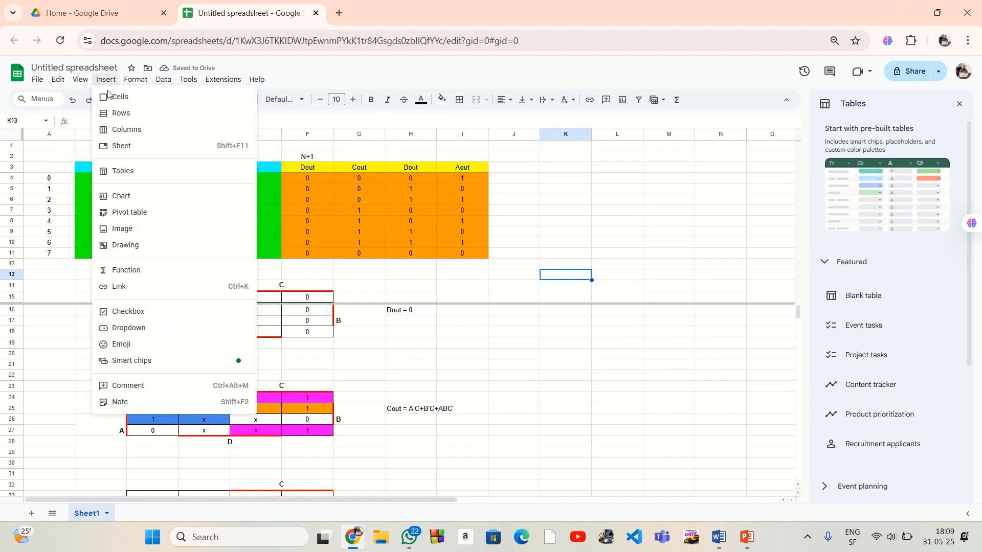
left_click(80, 80)
mouse_move(147, 115)
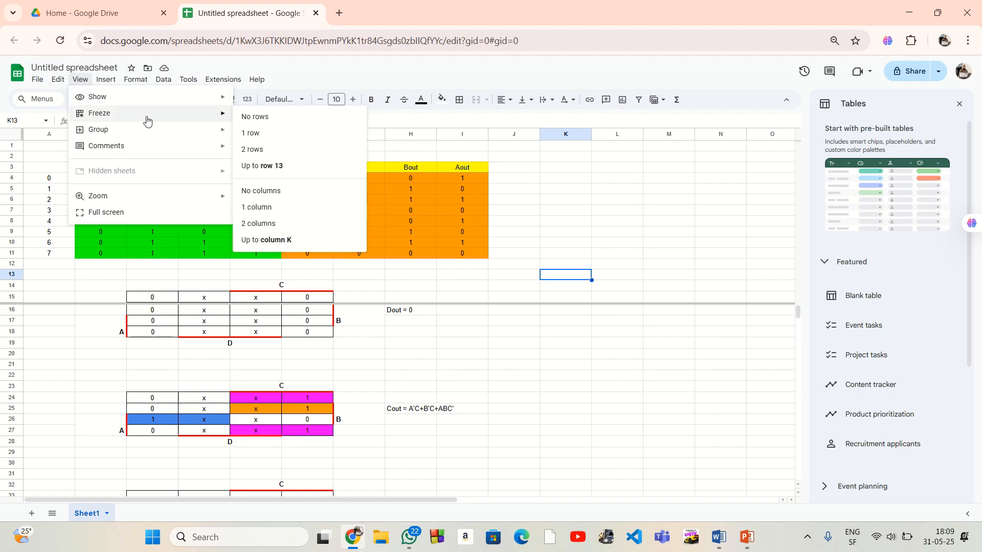
left_click(256, 117)
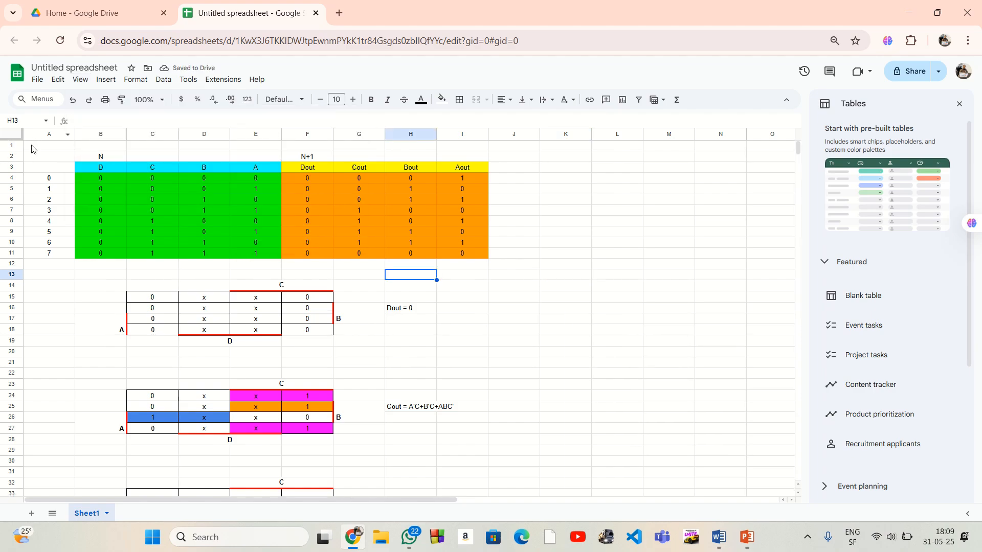
Freeze the sheet up to row 11 so the state table stays in place above the maps
left_click_drag(49, 145, 513, 258)
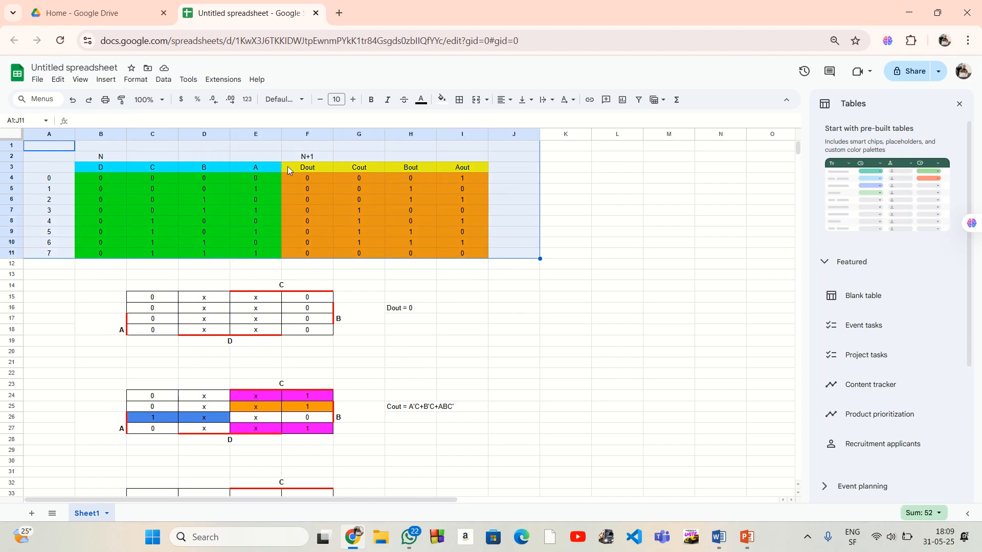
left_click(107, 79)
mouse_move(81, 80)
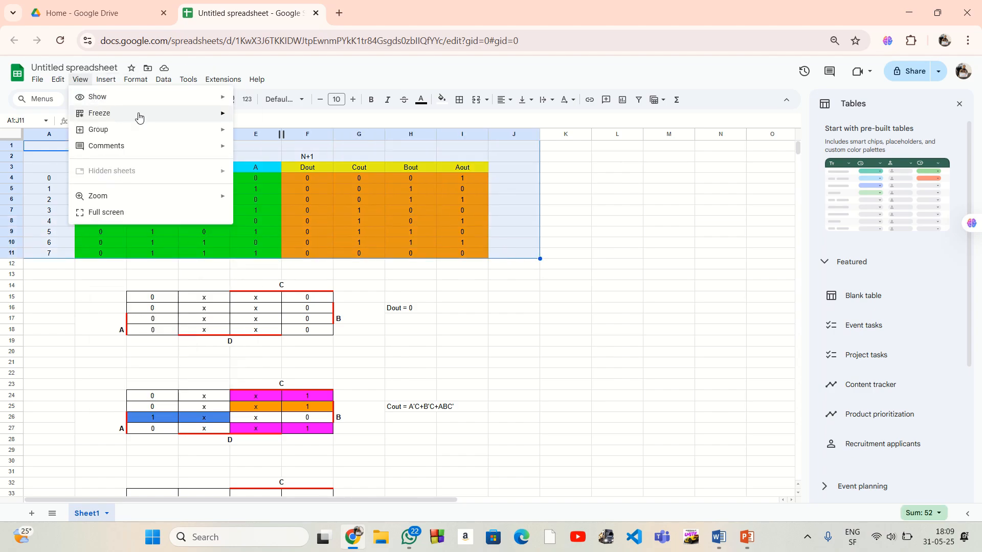
mouse_move(138, 113)
left_click(274, 165)
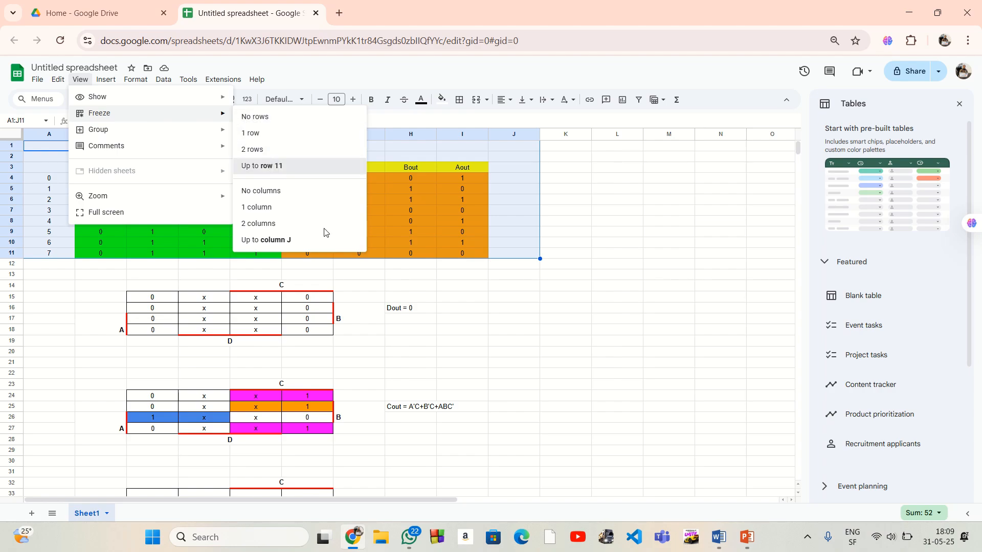
left_click(500, 309)
Examine the Bout values in H4:H11 alongside the empty Bout Karnaugh map in C33:F36
scroll(472, 360, "down", 6)
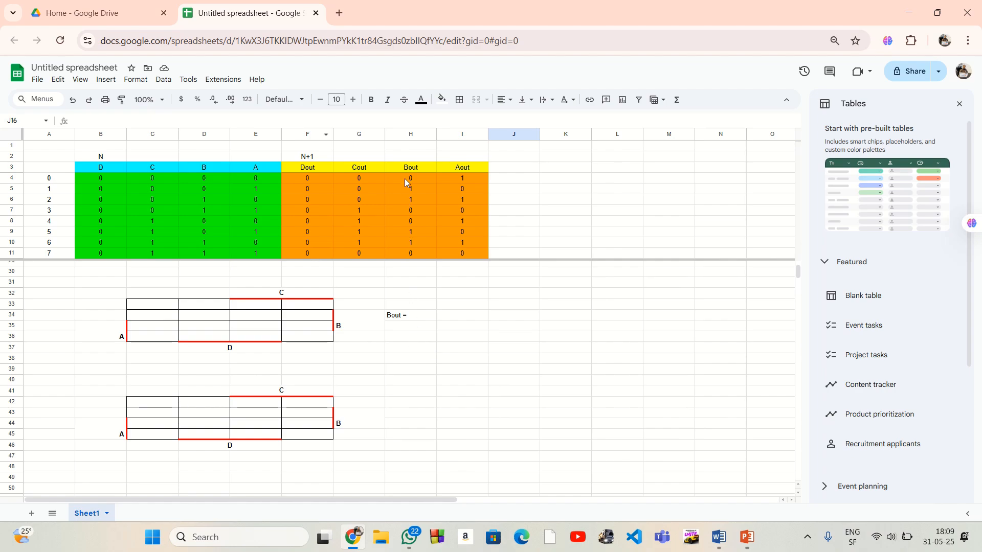
left_click_drag(403, 179, 416, 254)
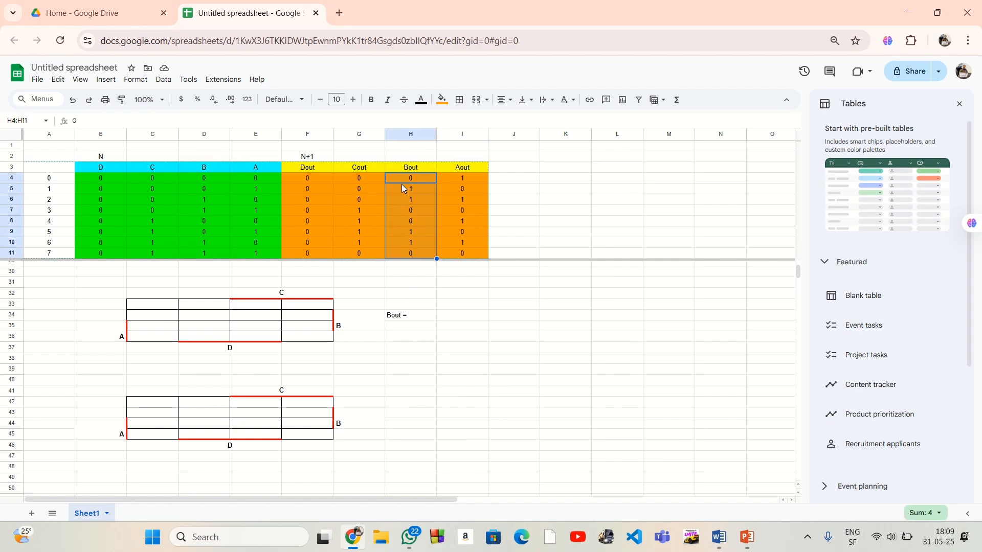
scroll(410, 188, "up", 4)
left_click(548, 346)
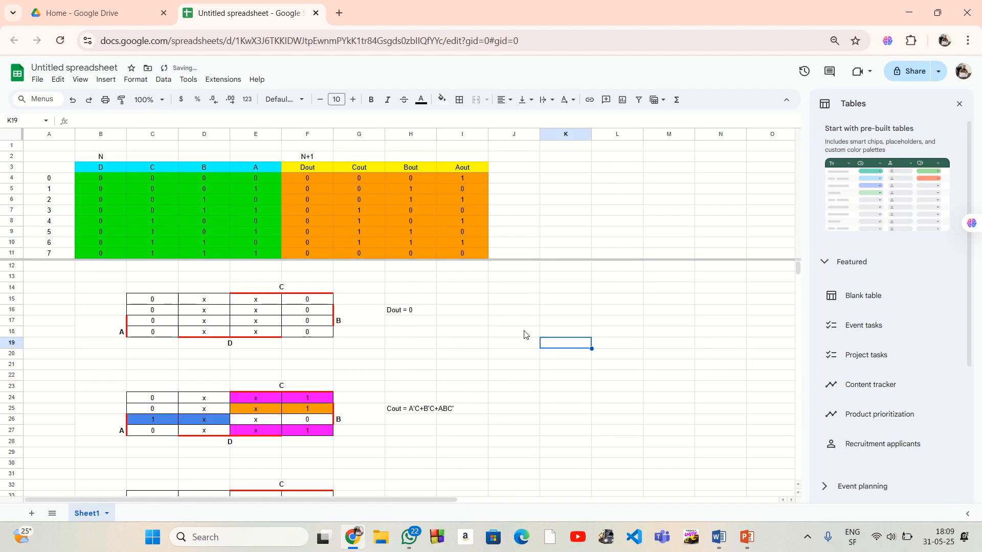
scroll(463, 317, "down", 3)
scroll(462, 309, "down", 2)
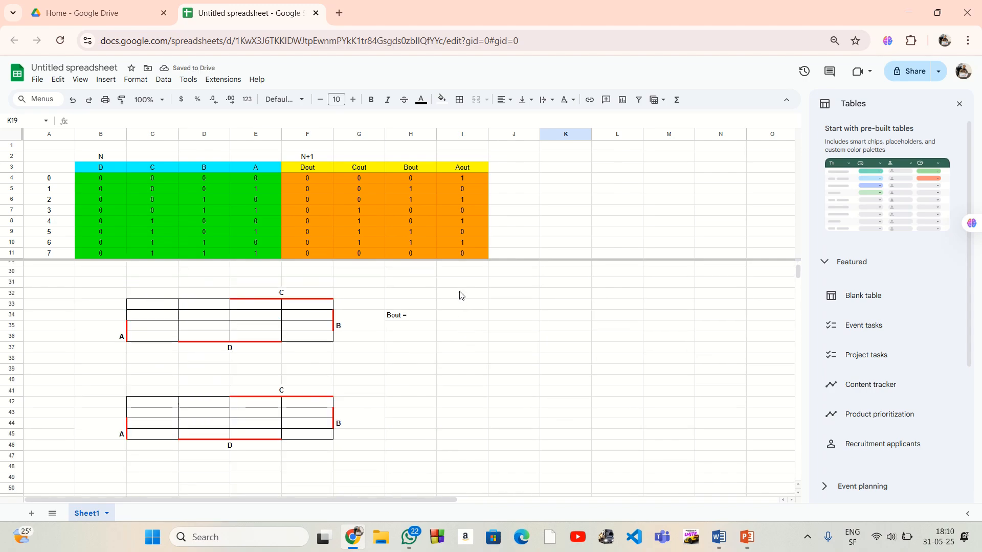
scroll(468, 313, "up", 2)
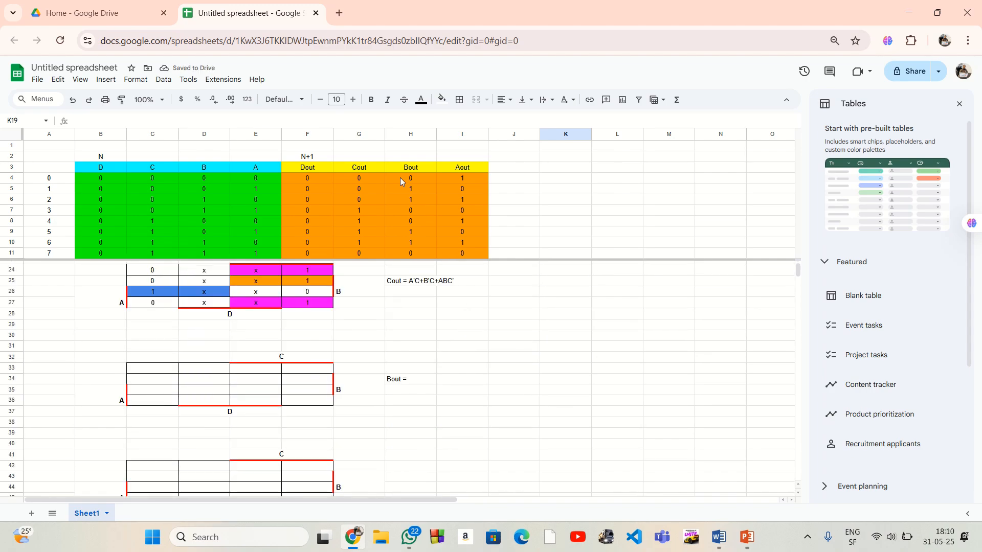
left_click_drag(400, 177, 397, 213)
left_click(503, 400)
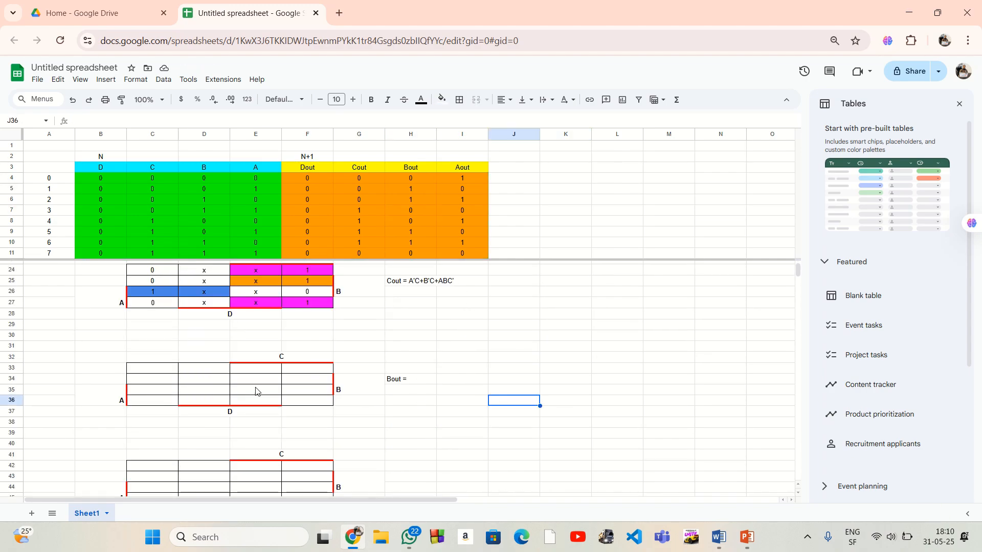
Fill the Bout Karnaugh map's first column, C33:C36, with 0, 1, 0 and 1 going down
left_click(170, 370)
type("0")
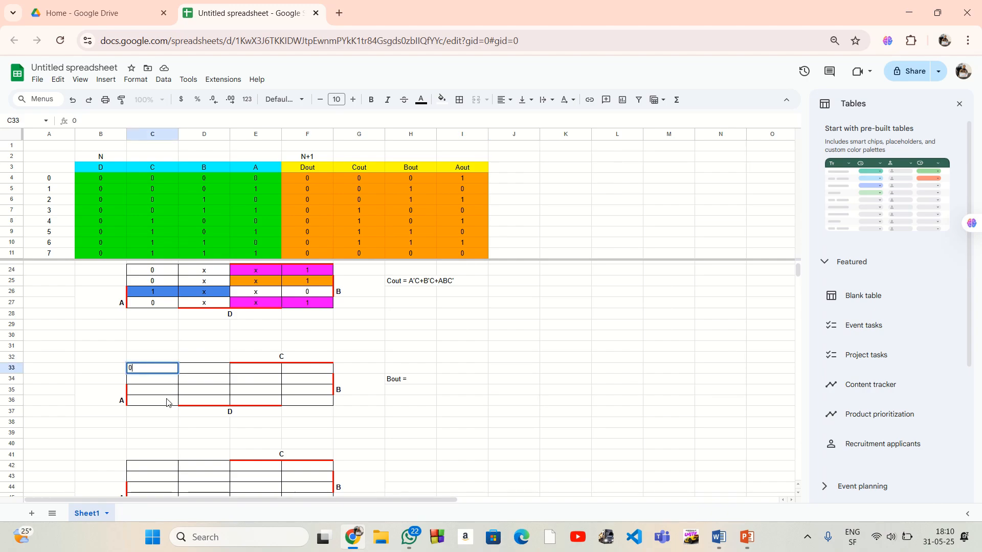
left_click(166, 403)
type("1")
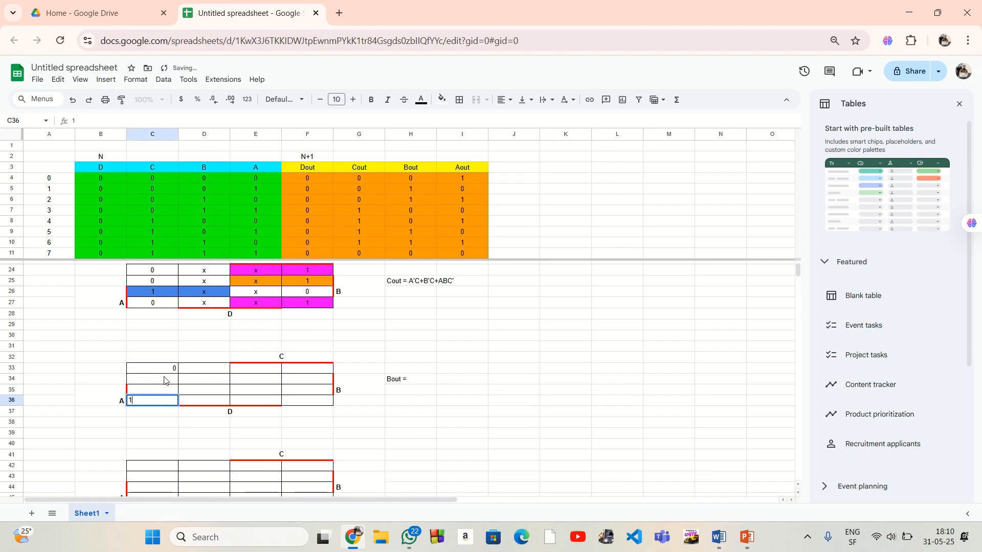
left_click(167, 382)
type("1")
key("Return")
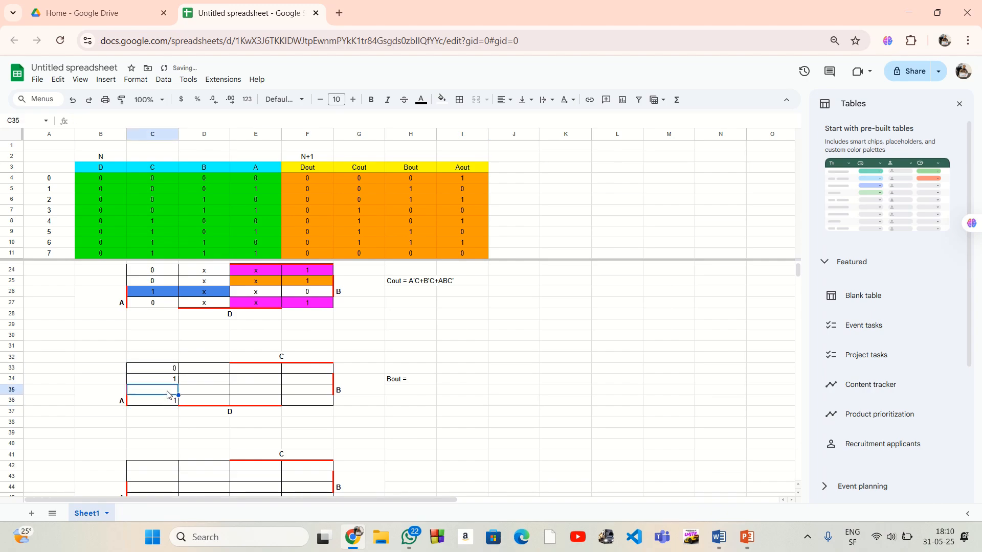
type("0")
Fill the Bout map's last column, F33:F36, with 0, 1, 0 and 1 from the state table's Bout values in H8:H11
left_click(315, 372)
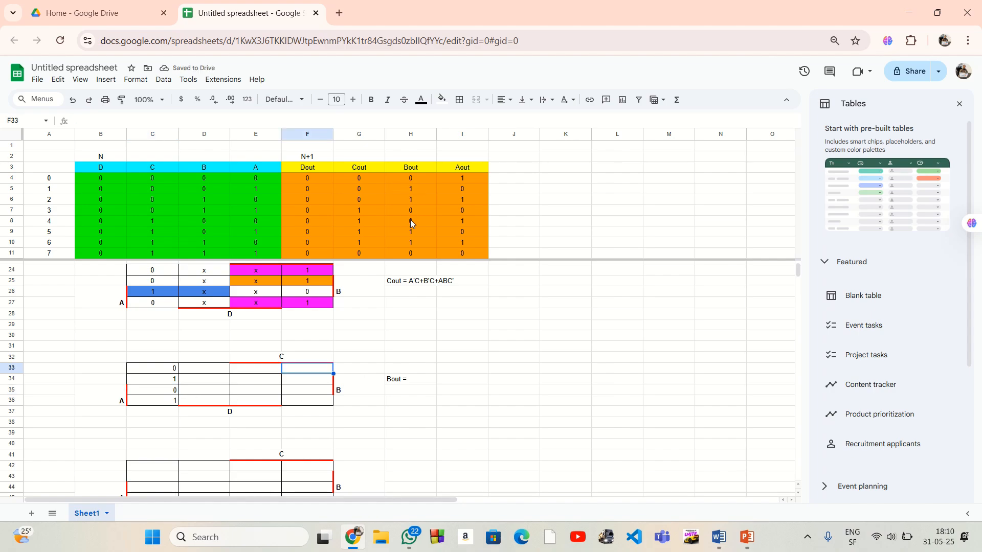
left_click(401, 222)
left_click(410, 251, "shift")
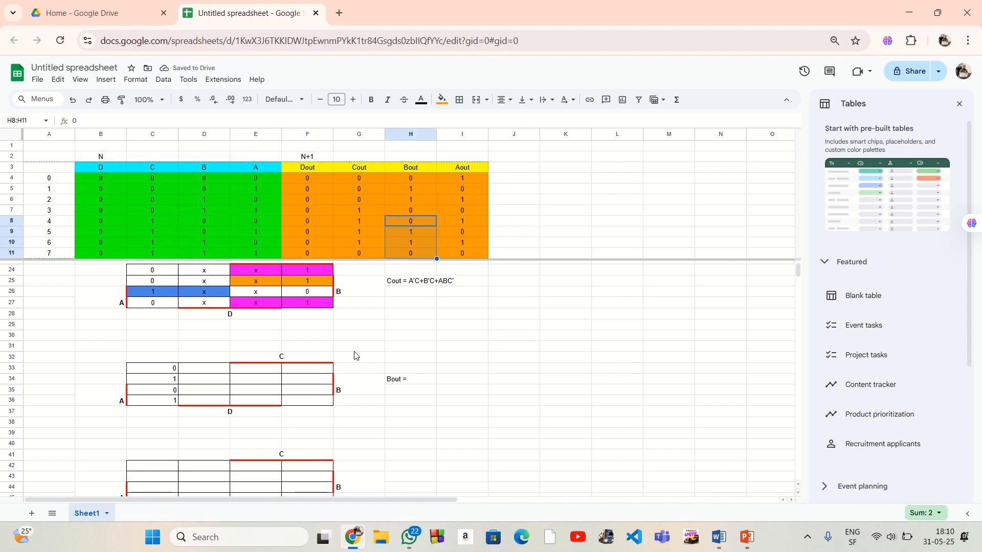
left_click(304, 372)
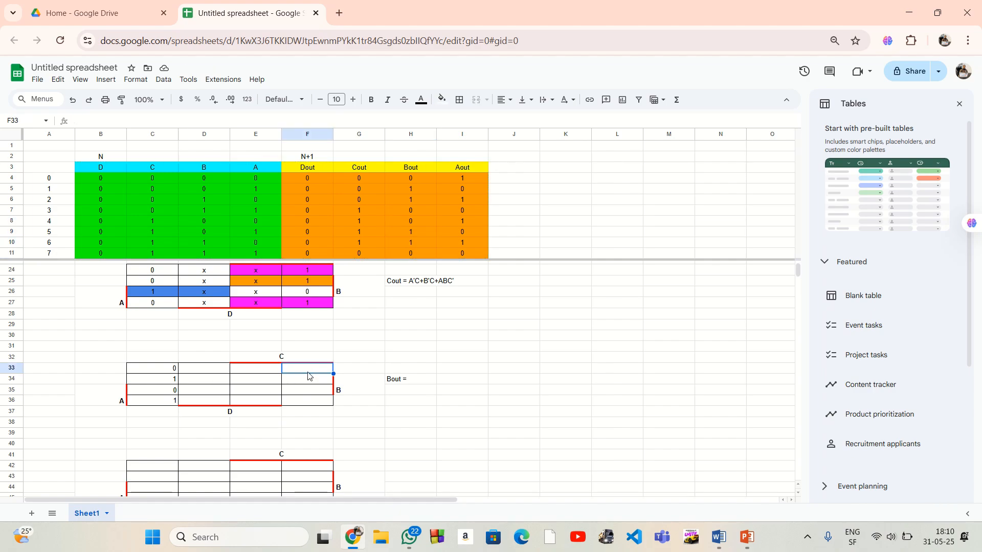
type("0")
left_click(317, 401)
type("1")
left_click(317, 382)
type("1")
left_click(318, 393)
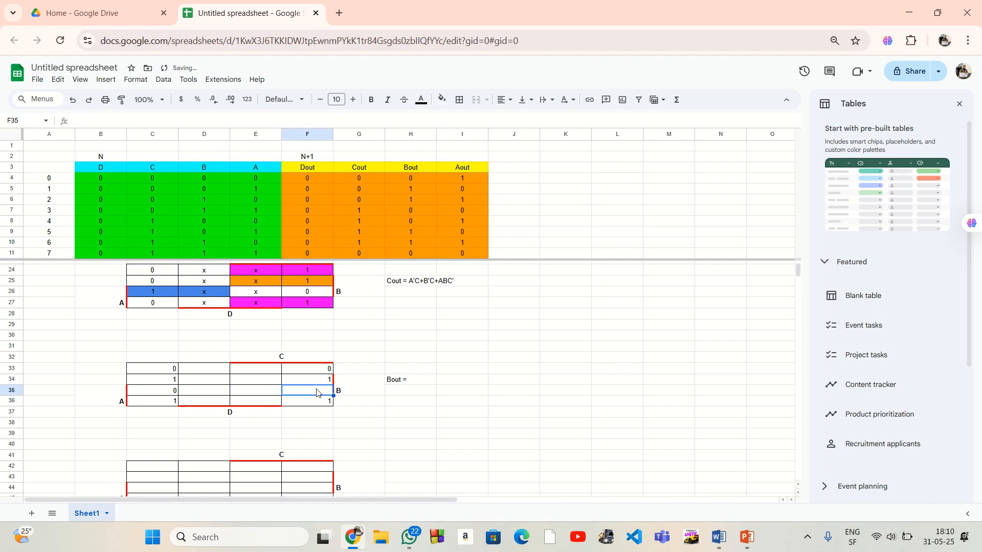
type("0")
left_click(426, 414)
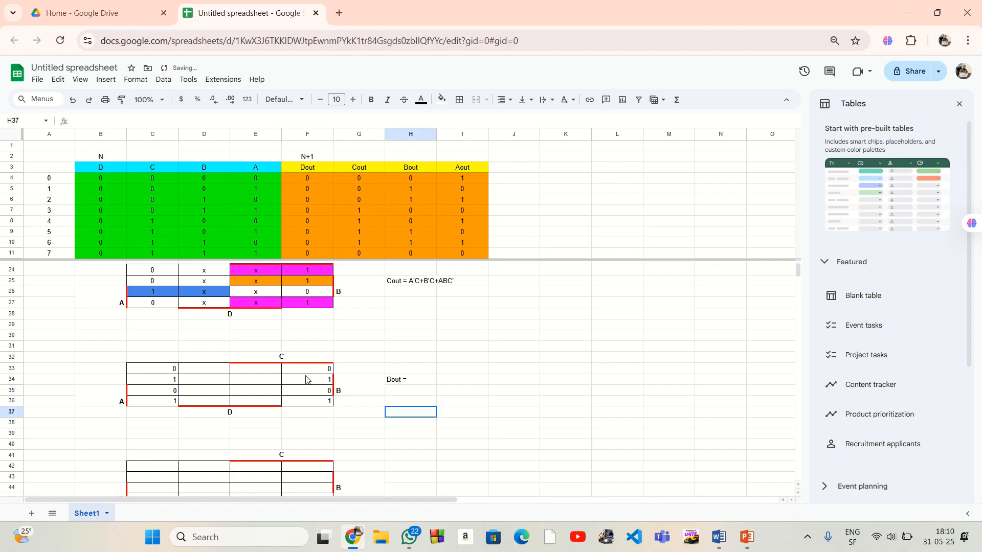
Enter the don't-care value x in every cell of the Bout map's two middle columns, D33:E36
left_click(220, 372)
type("x")
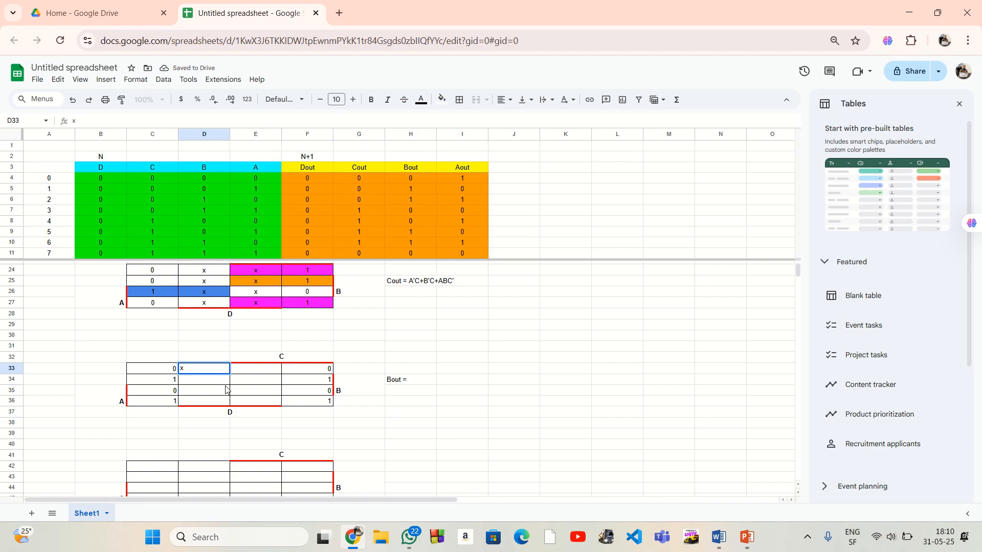
key("Return")
type("x")
key("Return")
type("x")
key("Return")
type("x")
left_click(265, 402)
type("x")
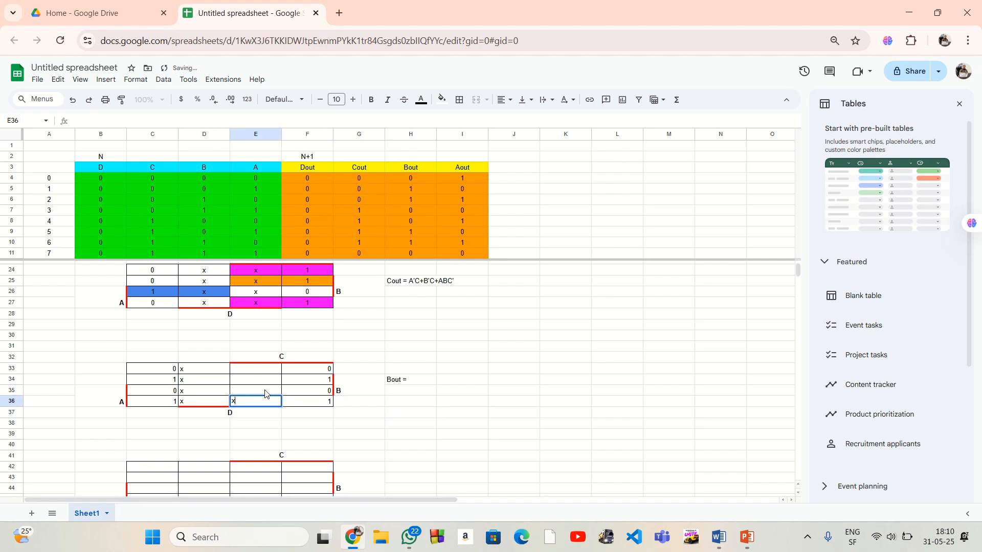
left_click(264, 390)
type("x")
left_click(265, 380)
type("x")
left_click(266, 367)
type("x")
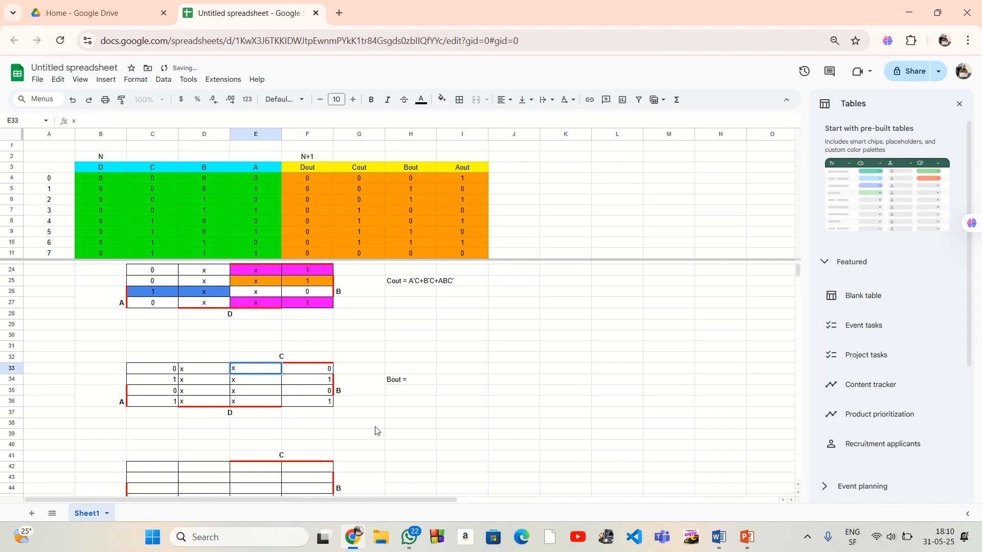
left_click(375, 426)
Right-align the values of the Bout Karnaugh map in C33:F36
left_click_drag(144, 372, 322, 402)
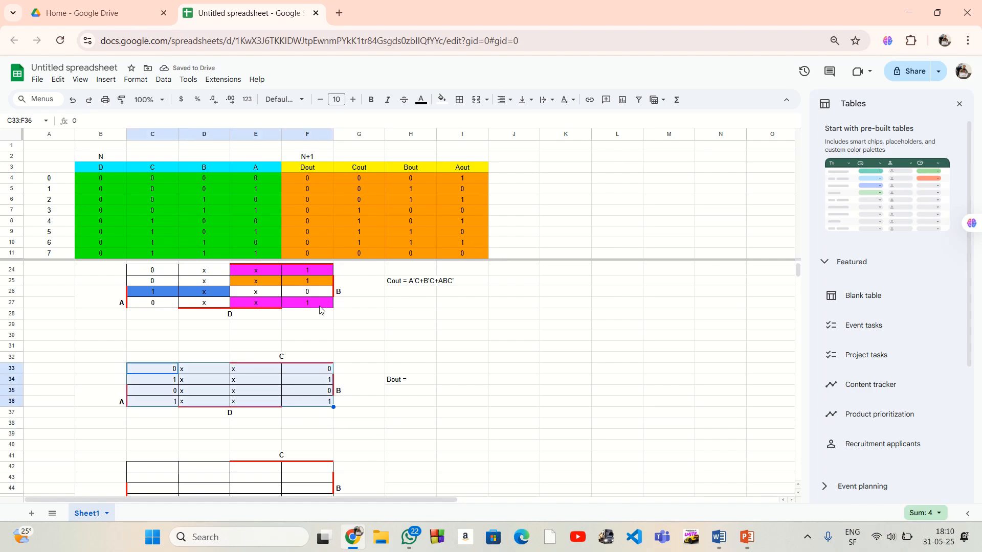
left_click(502, 100)
left_click(536, 119)
left_click(514, 368)
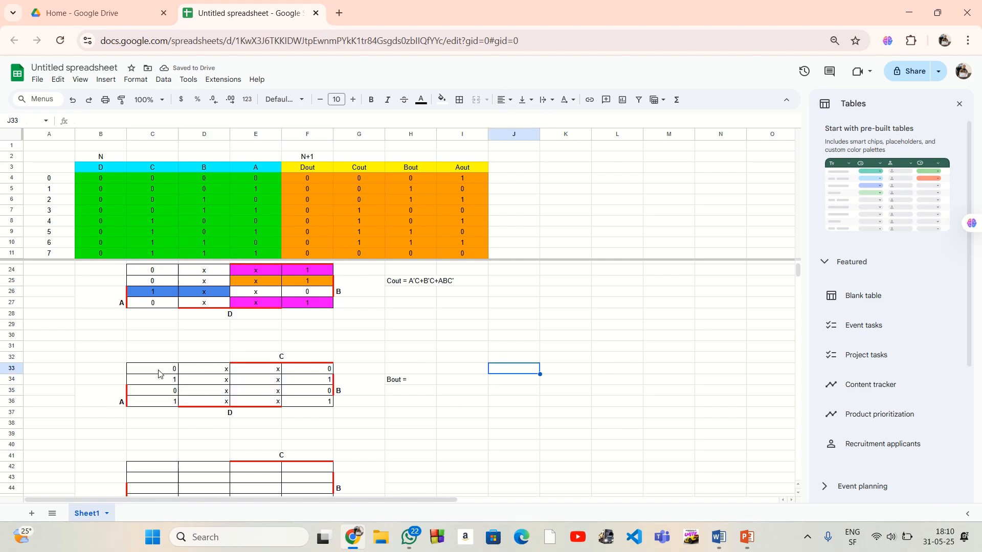
Center the values of the Bout Karnaugh map in C33:F36 horizontally
left_click_drag(165, 369, 307, 402)
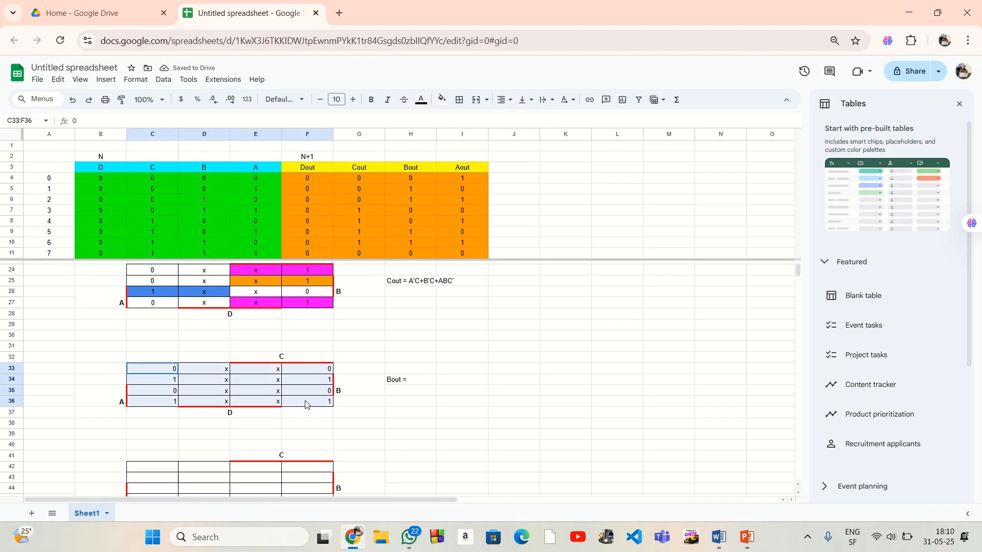
left_click(496, 100)
left_click(520, 120)
left_click(525, 328)
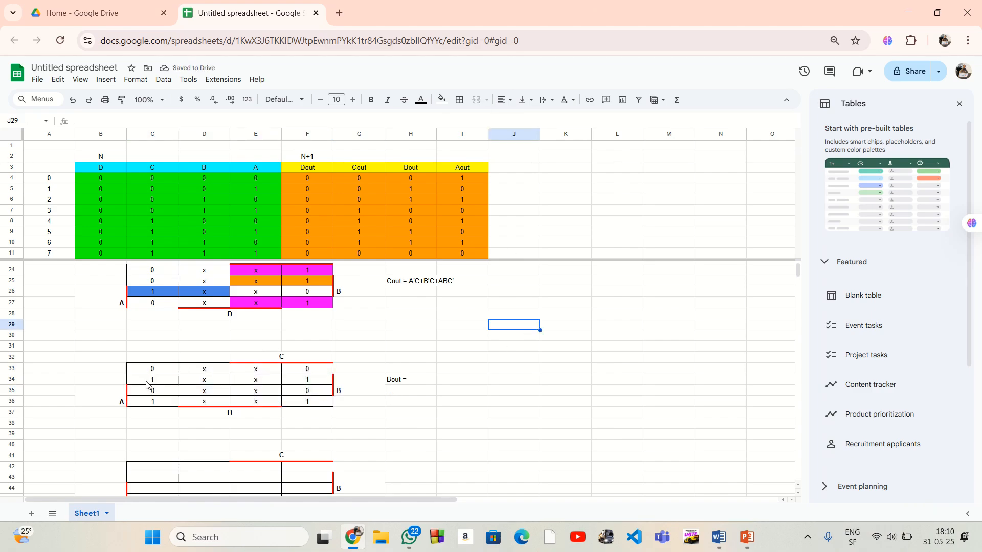
Mark the Bout map's two groups of ones by filling row C34:F34 orange and row C36:F36 green
left_click_drag(148, 384, 307, 383)
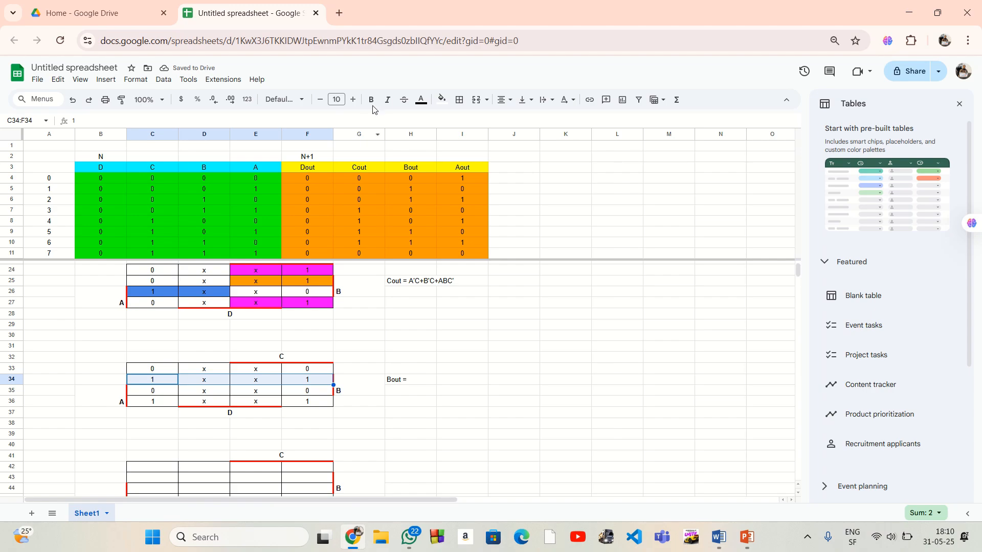
left_click(441, 99)
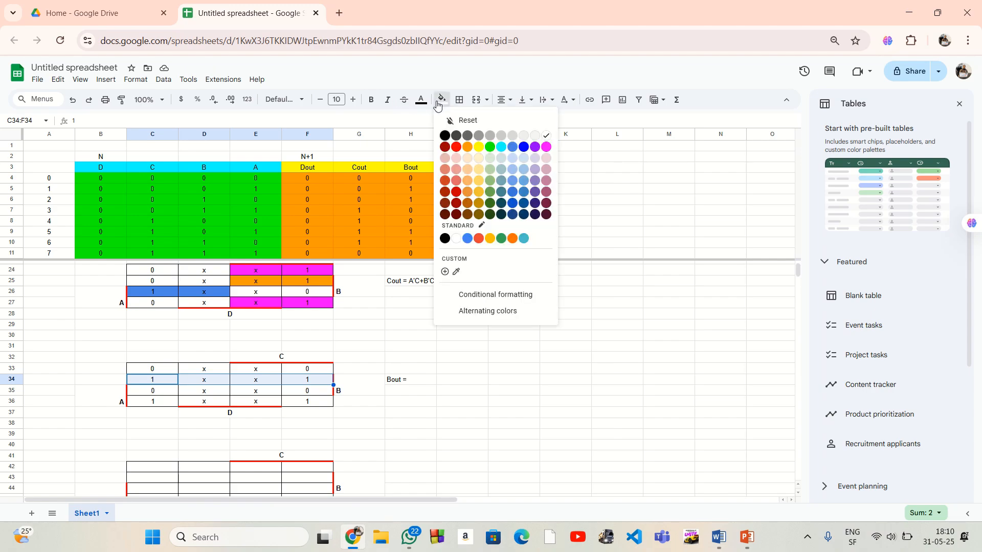
left_click(468, 147)
left_click(468, 415)
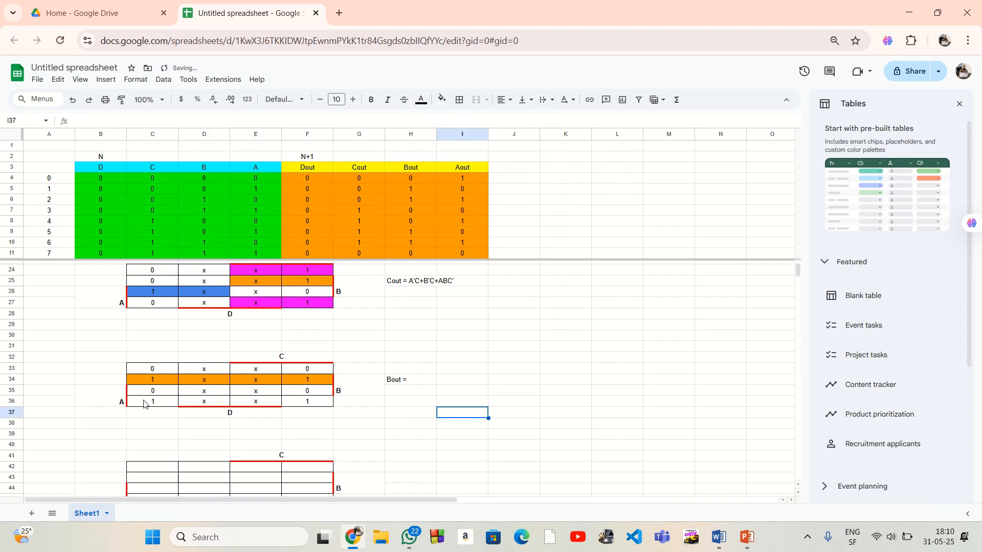
left_click_drag(144, 404, 305, 407)
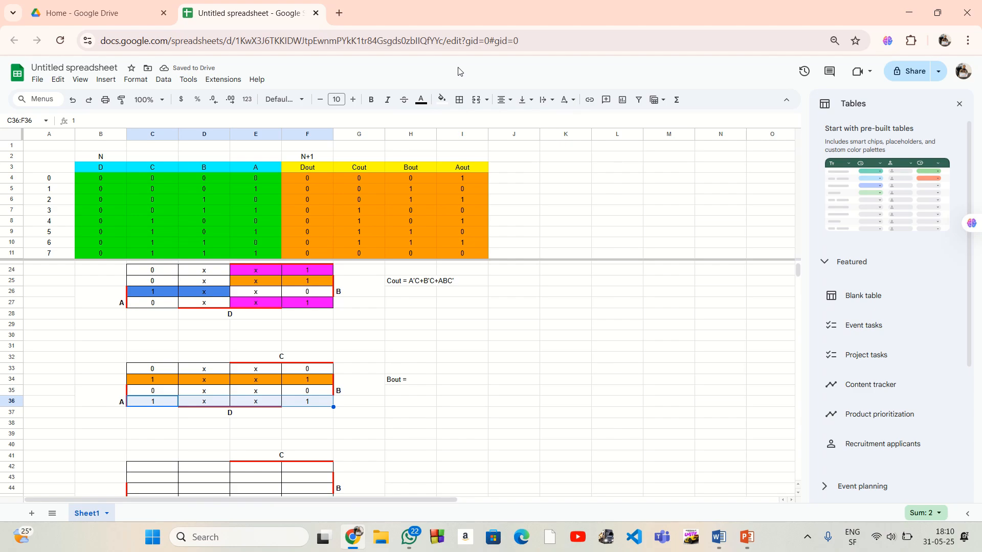
left_click(442, 102)
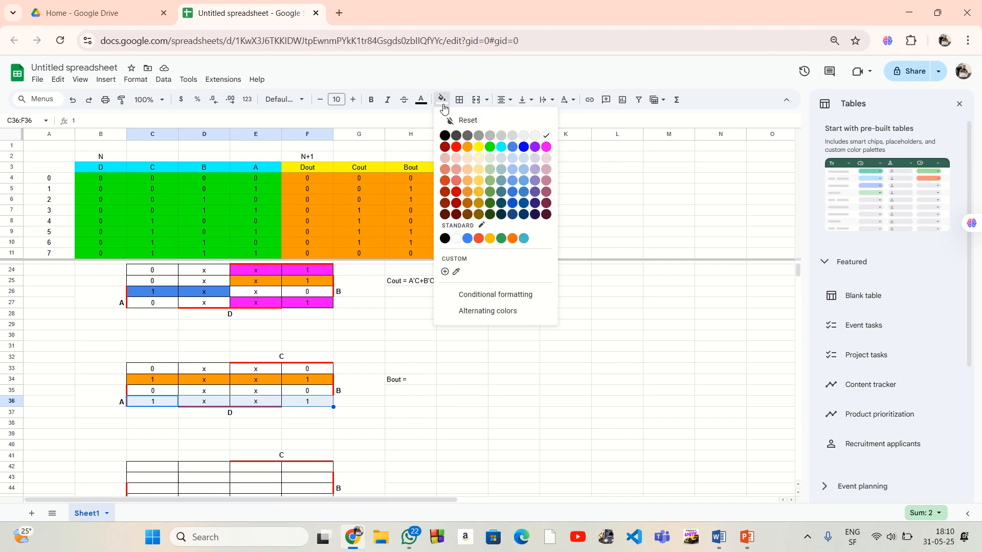
left_click(489, 148)
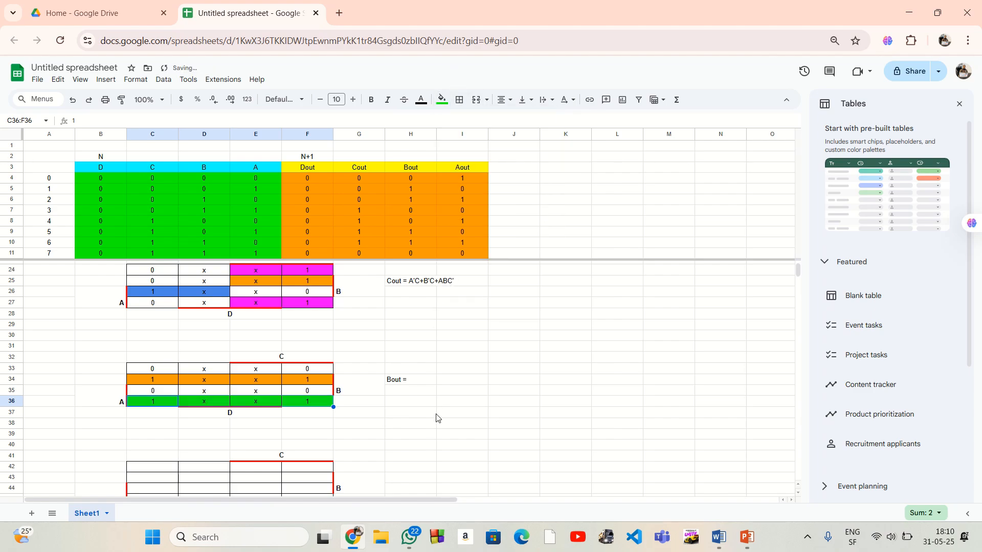
left_click(434, 415)
Open the "Bout =" label in H34 beside the third Karnaugh map for editing
double_click(412, 383)
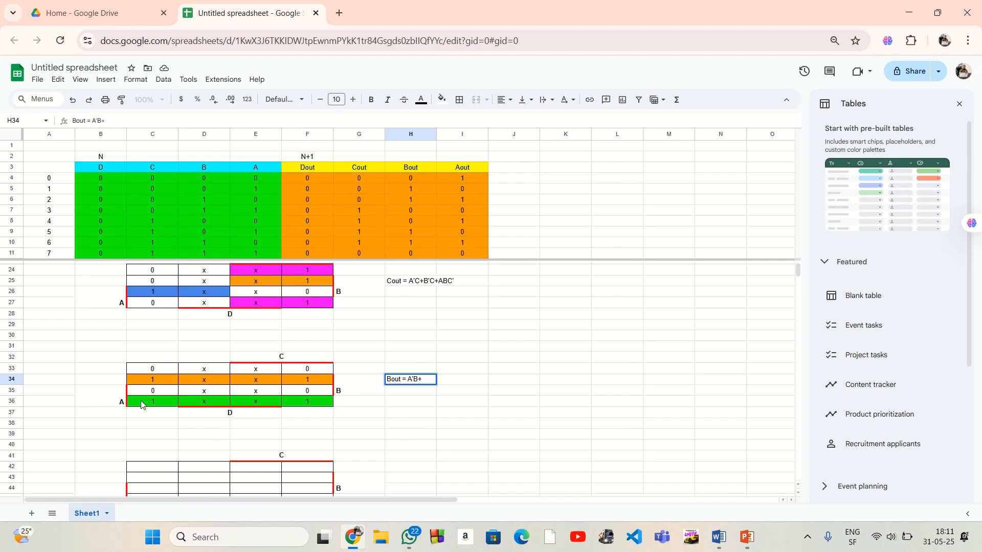
Complete the expression in H34 beside the third Karnaugh map as "Bout = A'B+AB'"
left_click_drag(130, 390, 314, 401)
left_click(428, 383)
left_click_drag(134, 383, 315, 392)
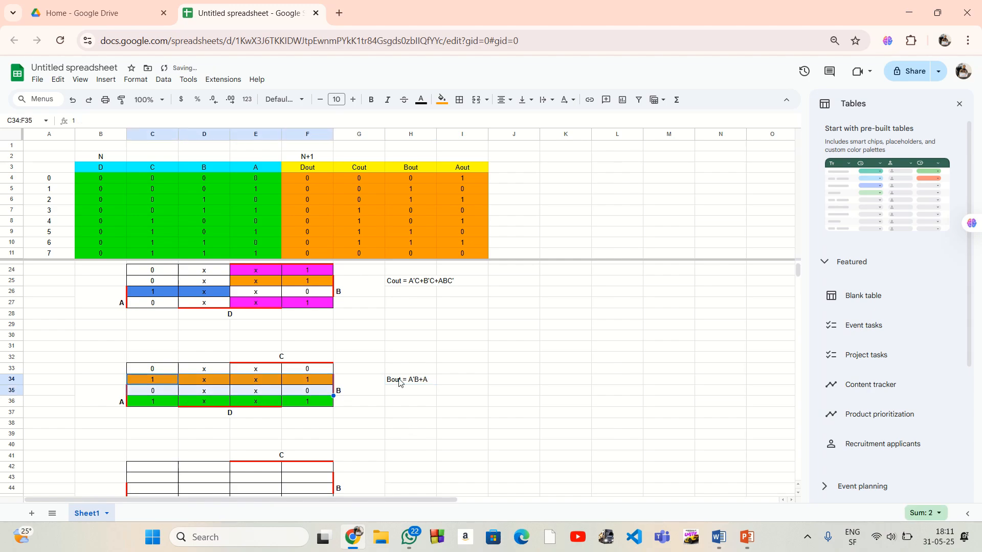
double_click(426, 380)
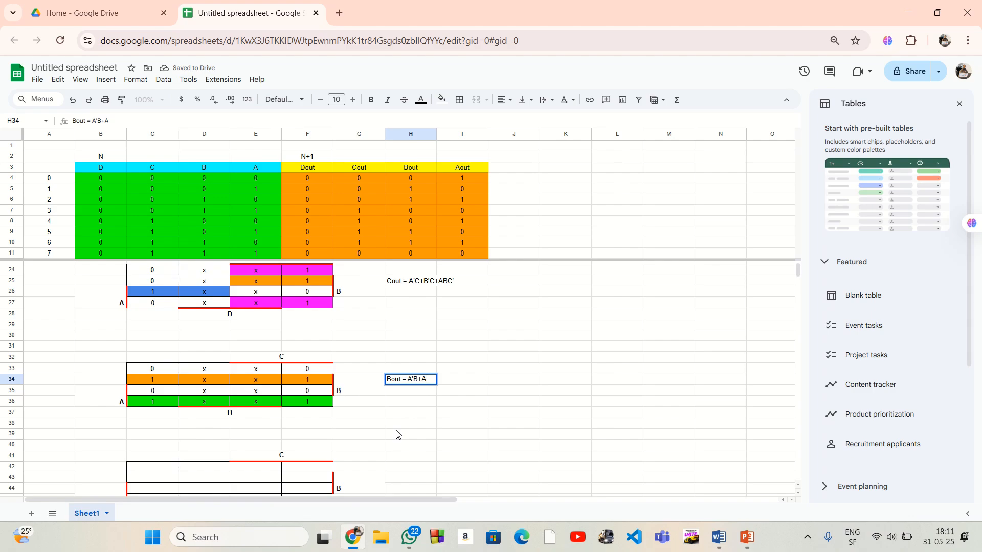
type("B'")
left_click(452, 411)
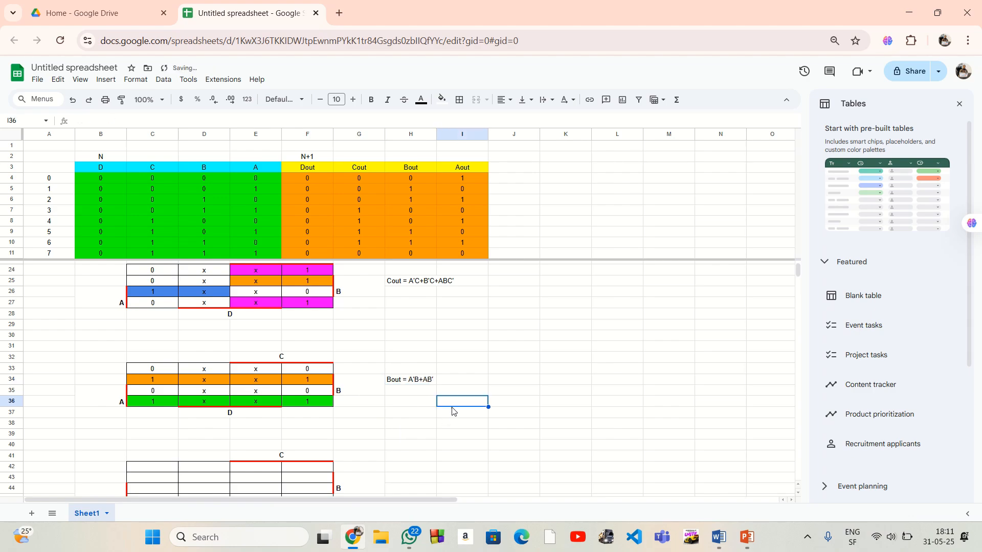
Enter the label "Aout =" in H43 beside the fourth Karnaugh map
scroll(473, 391, "down", 2)
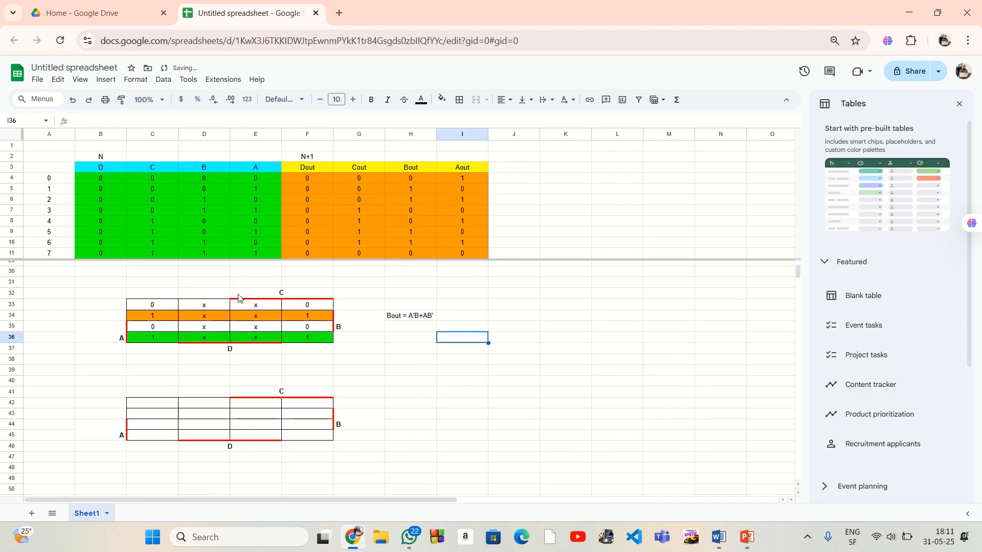
left_click(383, 351)
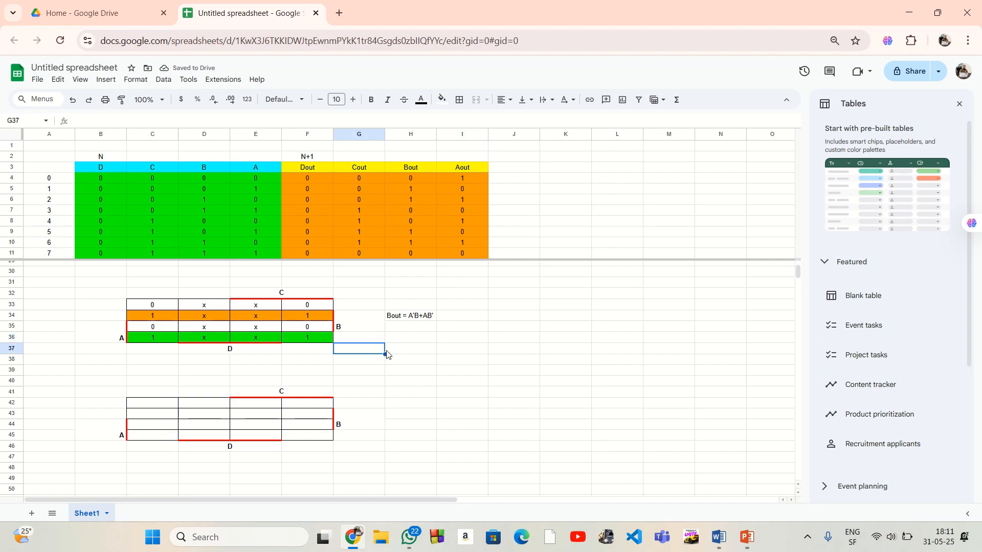
left_click(403, 416)
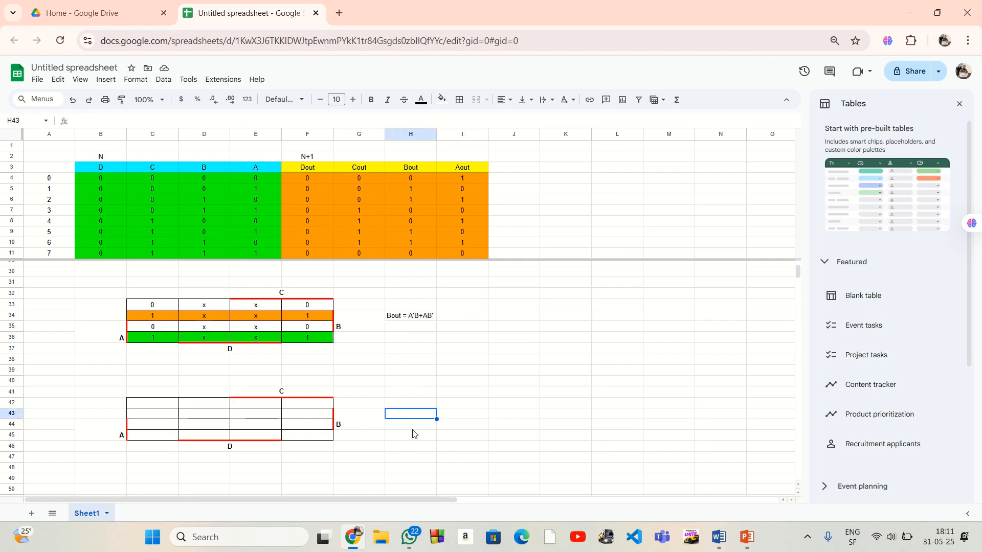
type("Aout =")
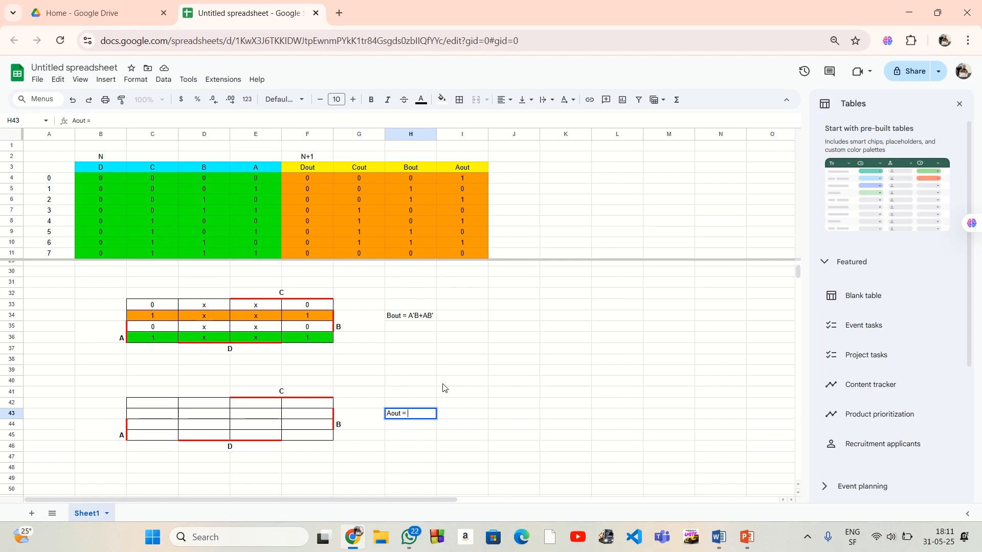
left_click_drag(453, 176, 455, 253)
left_click(473, 304)
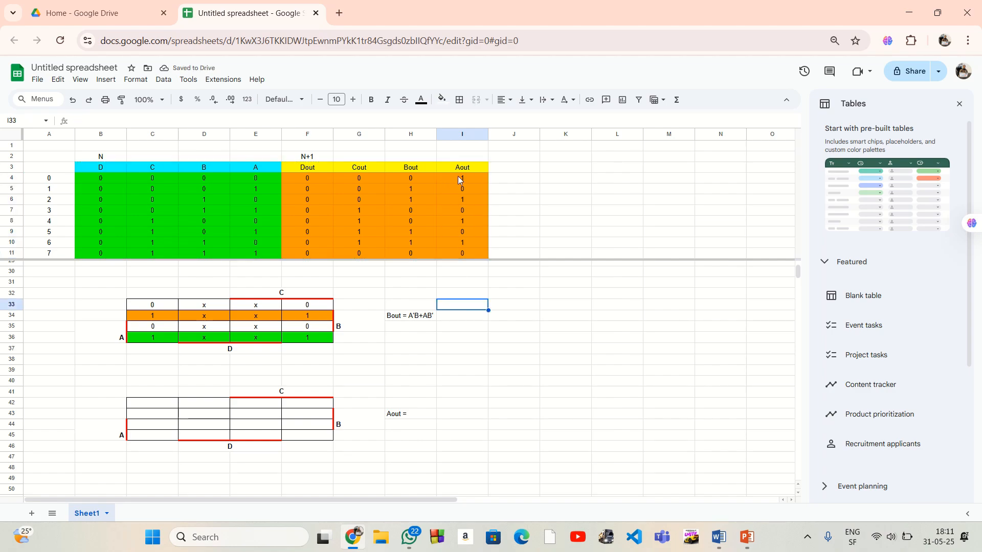
Fill C42:C45 of the Aout Karnaugh map with 1, 1, 0, 0 from the state table's first four Aout values
left_click_drag(458, 176, 460, 207)
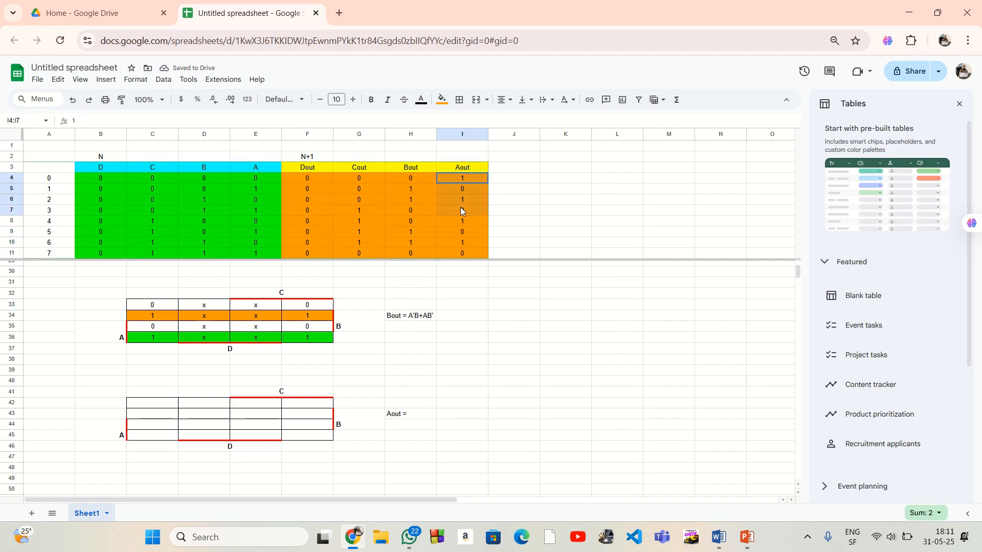
left_click(162, 405)
type("1")
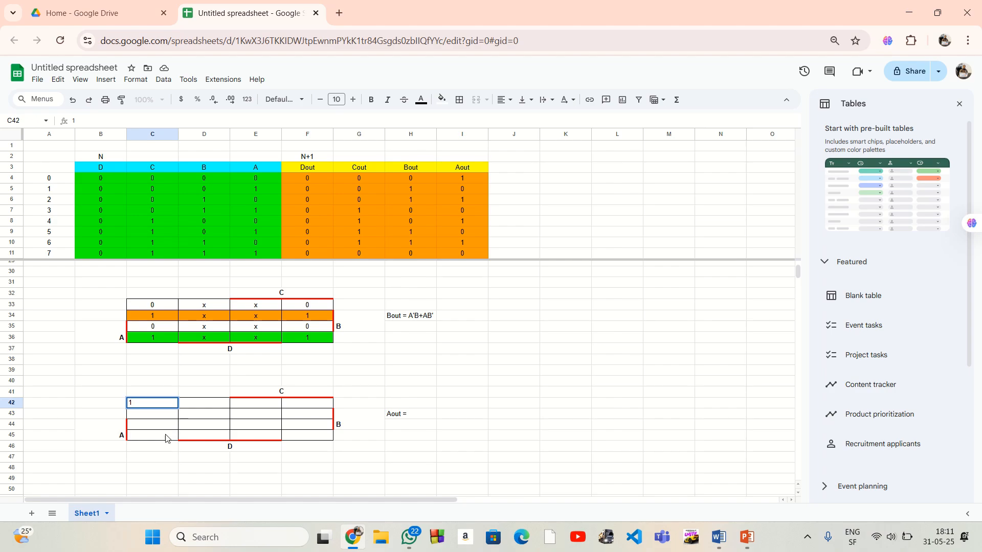
left_click(165, 435)
type("0")
left_click(173, 416)
type("1")
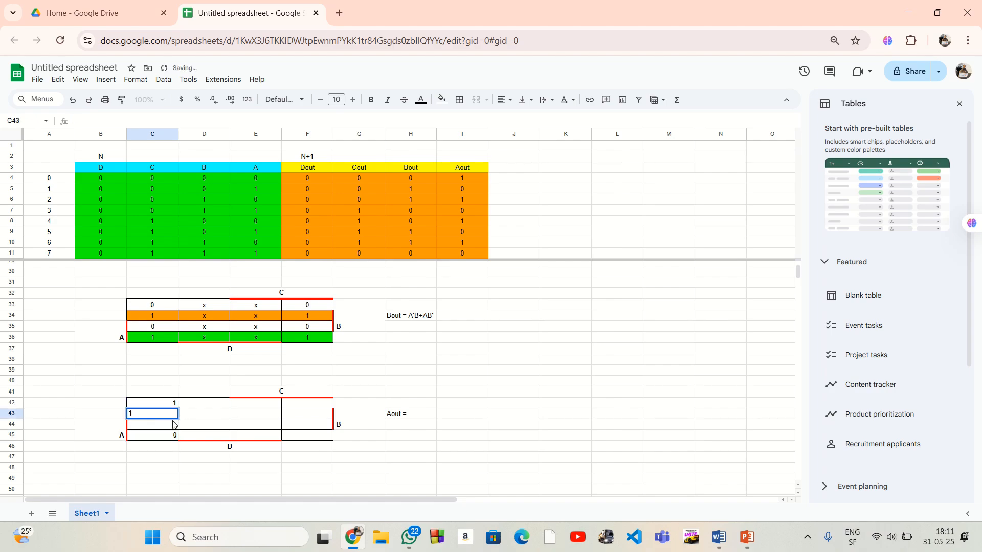
left_click(172, 427)
type("0")
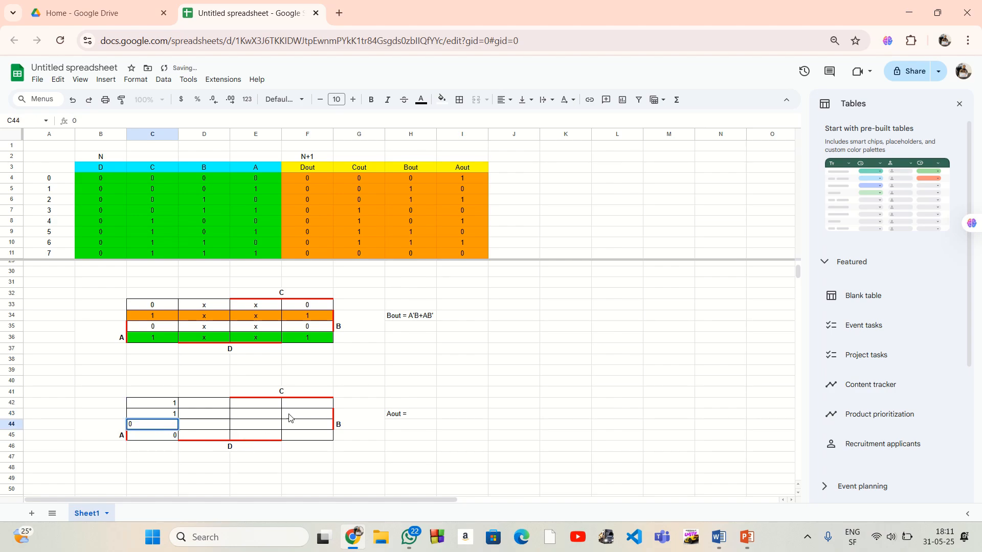
Fill F42:F45 of the Aout Karnaugh map with 1, 1, 0, 0
left_click(305, 403)
type("1")
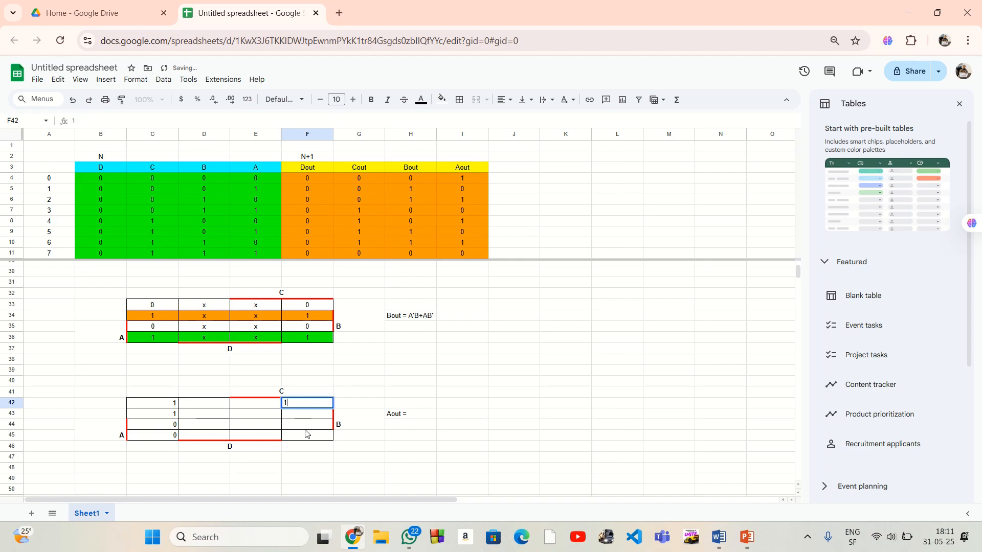
left_click(313, 438)
type("0")
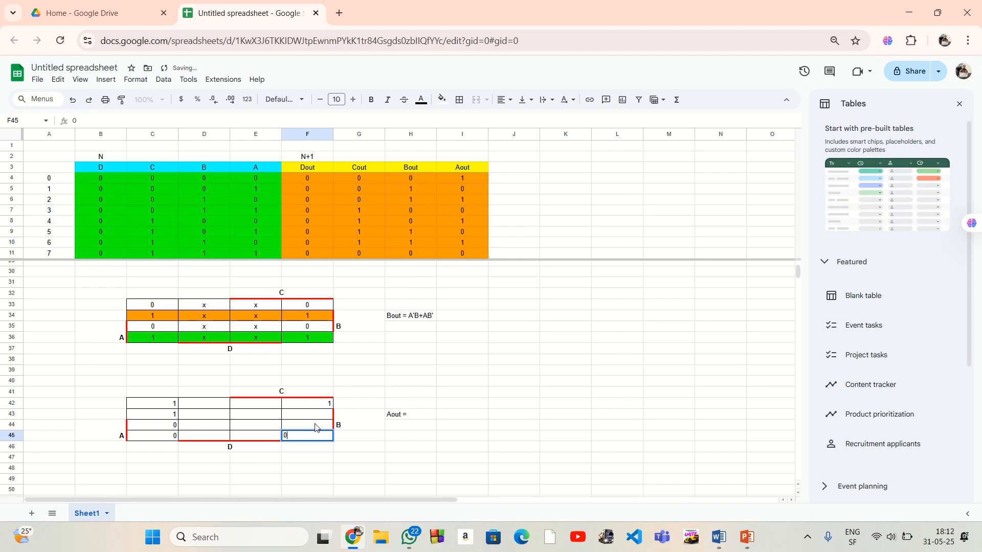
left_click(319, 419)
type("1")
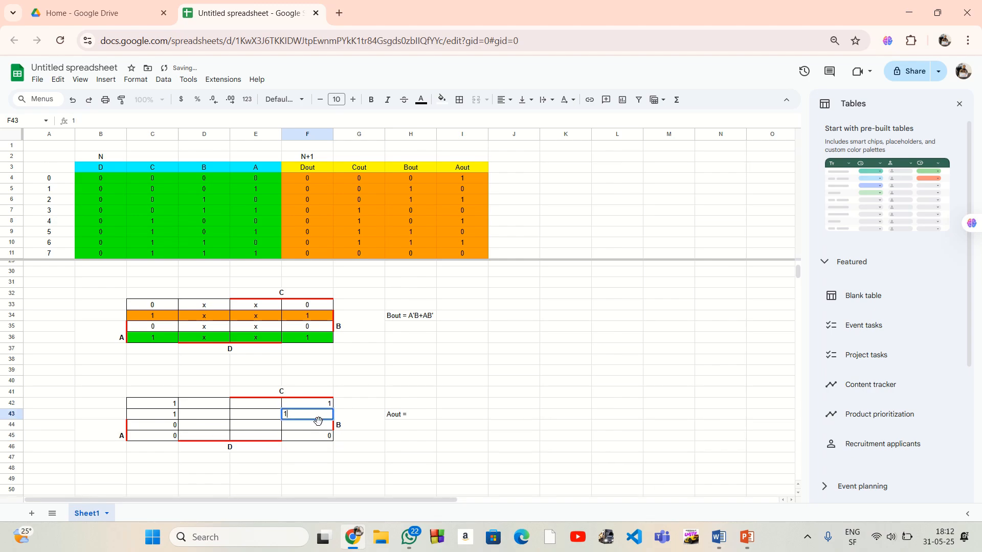
left_click(319, 427)
type("0")
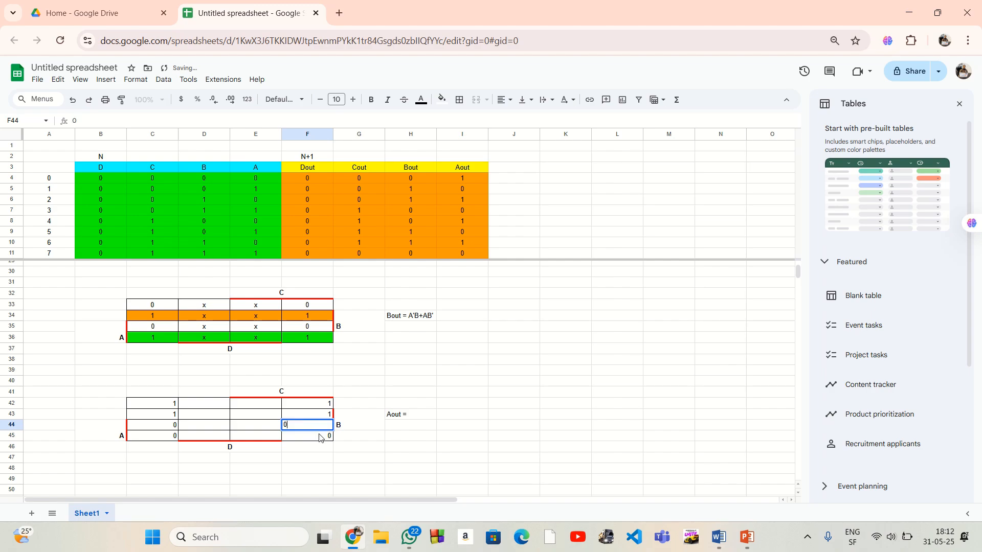
Enter the don't-care value x in every cell of D42:E45 in the Aout Karnaugh map
left_click(224, 406)
type("x")
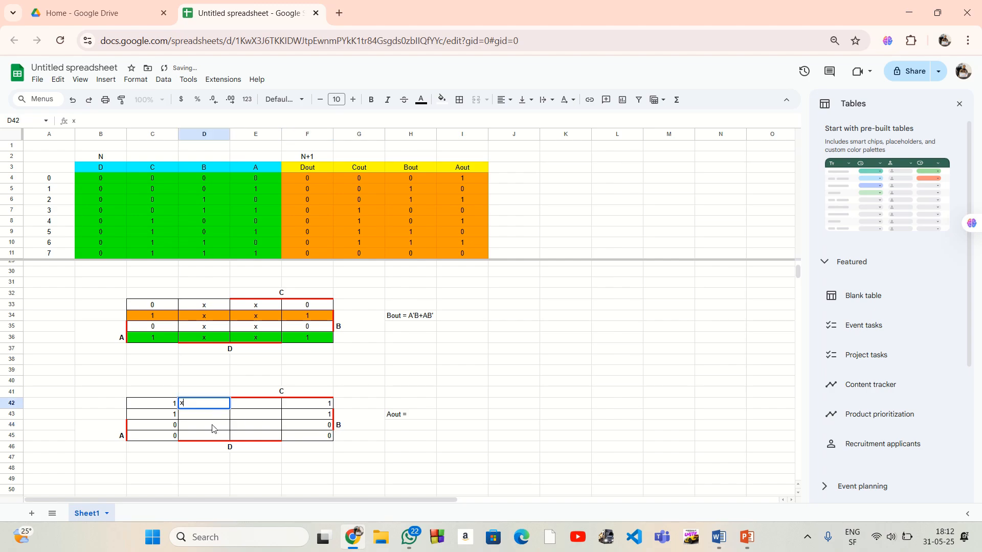
key("Return")
type("x")
key("Return")
type("x")
key("Return")
type("x")
key("Tab")
type("x")
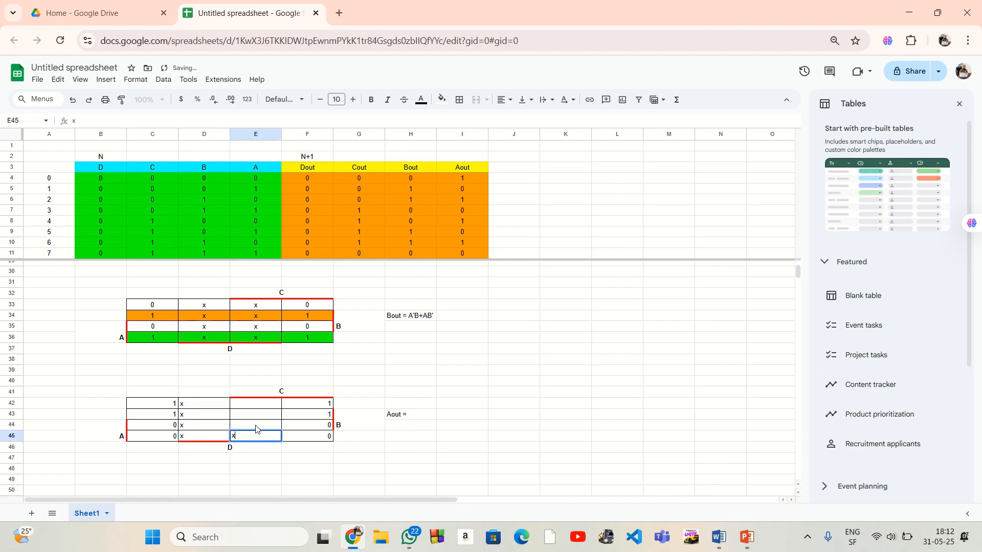
key("Up")
type("x")
key("Up")
type("x")
key("Up")
type("x")
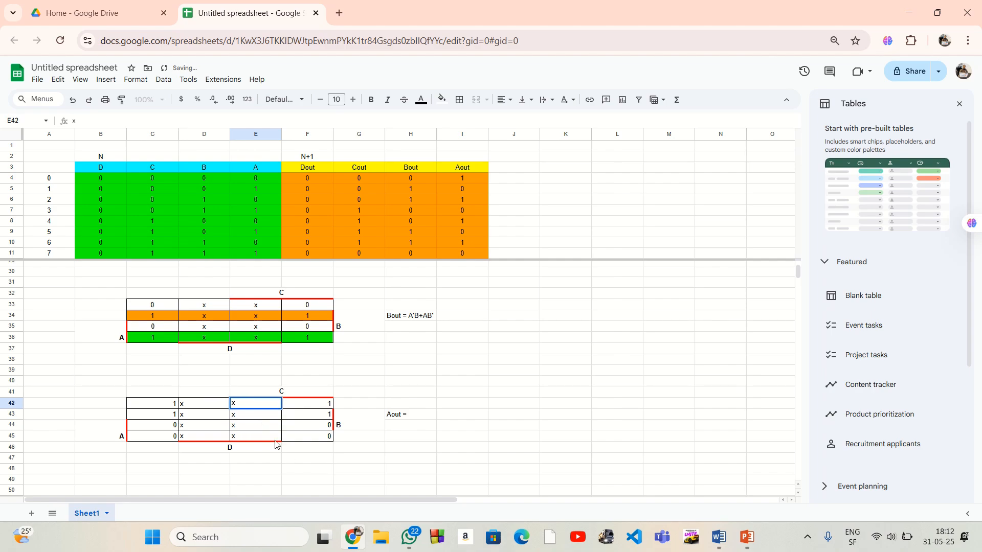
Center the values of the Aout Karnaugh map in C42:F45 horizontally
left_click(290, 458)
left_click_drag(145, 406, 313, 437)
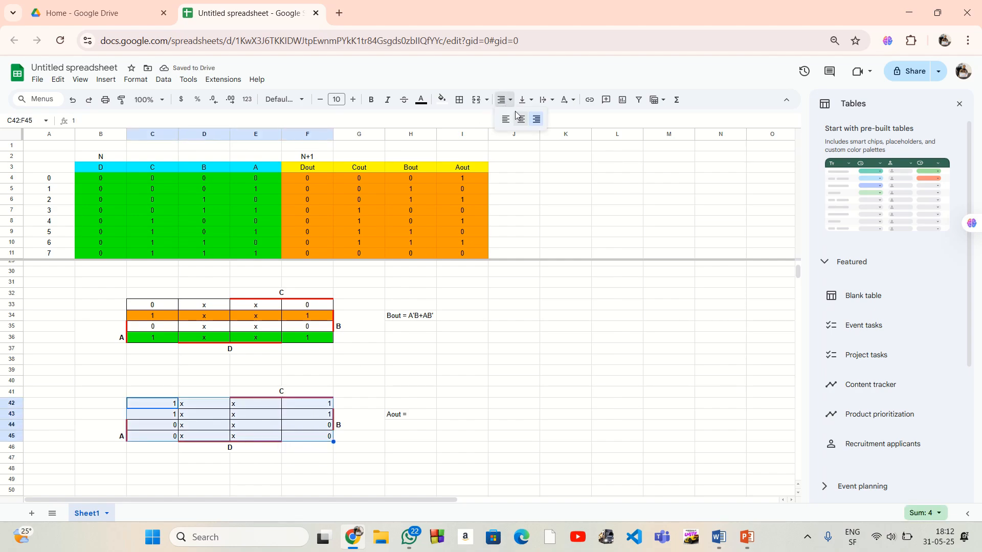
left_click(506, 101)
left_click(478, 444)
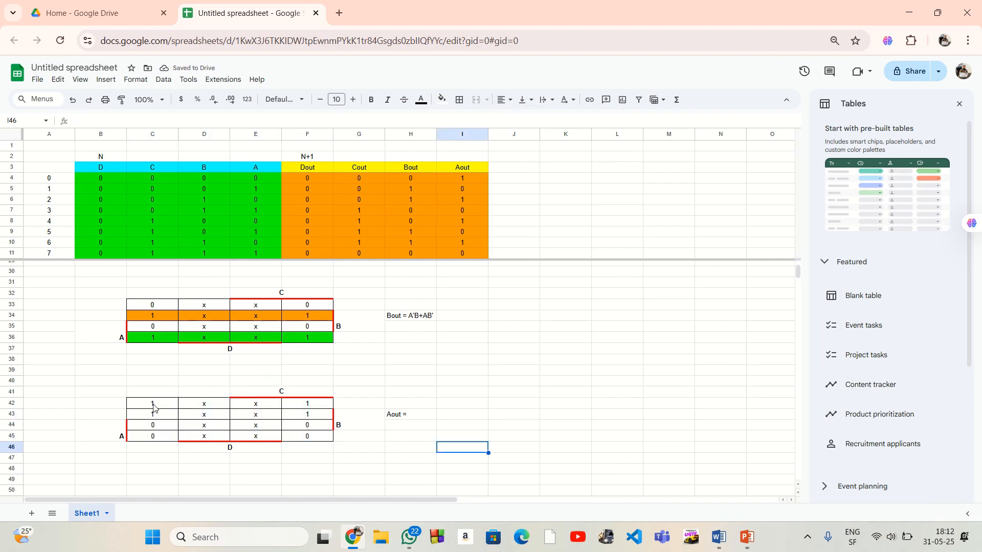
Mark the Aout map's group of ones by filling C42:F43 green
left_click_drag(134, 407, 297, 414)
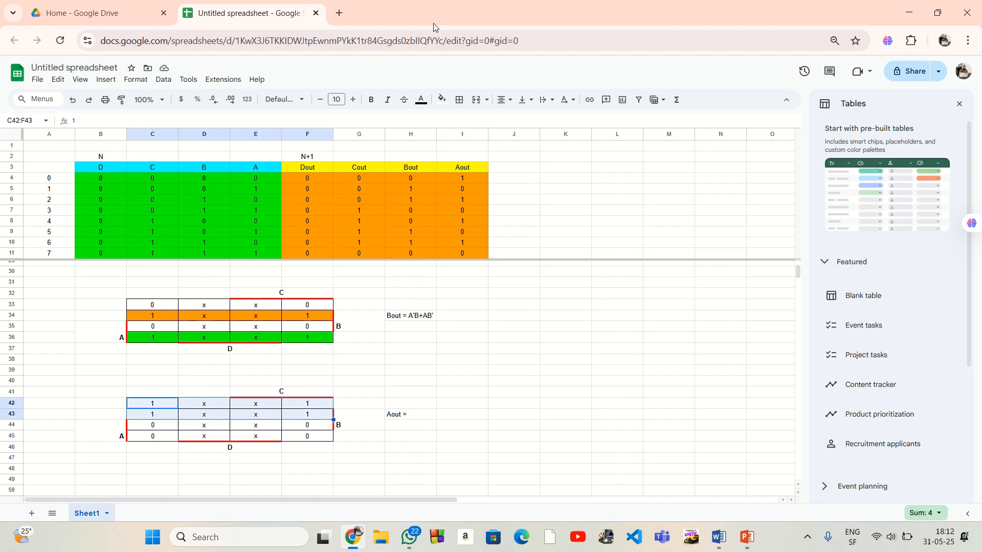
left_click(441, 99)
left_click(488, 152)
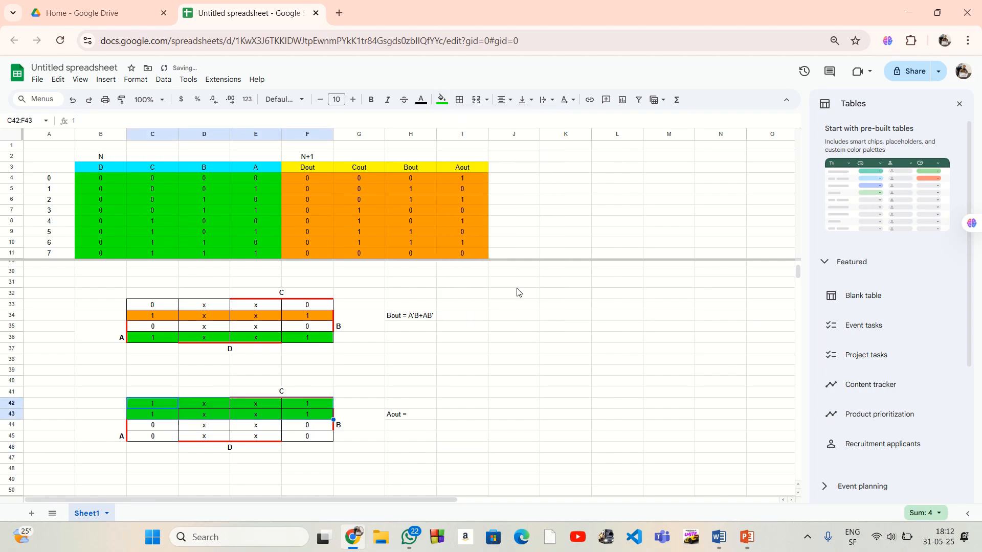
left_click(517, 337)
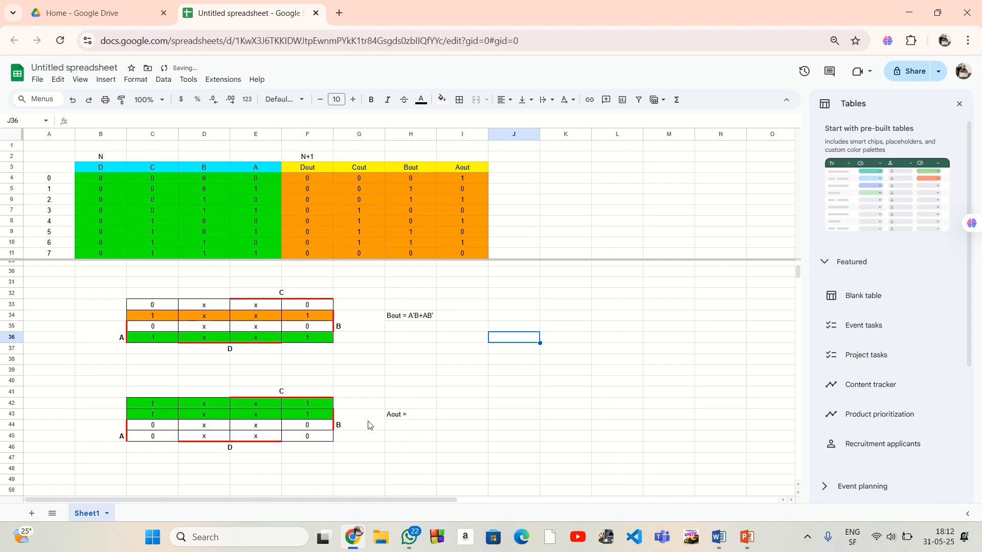
Complete the expression in H43 beside the fourth Karnaugh map as "Aout = A'"
double_click(419, 416)
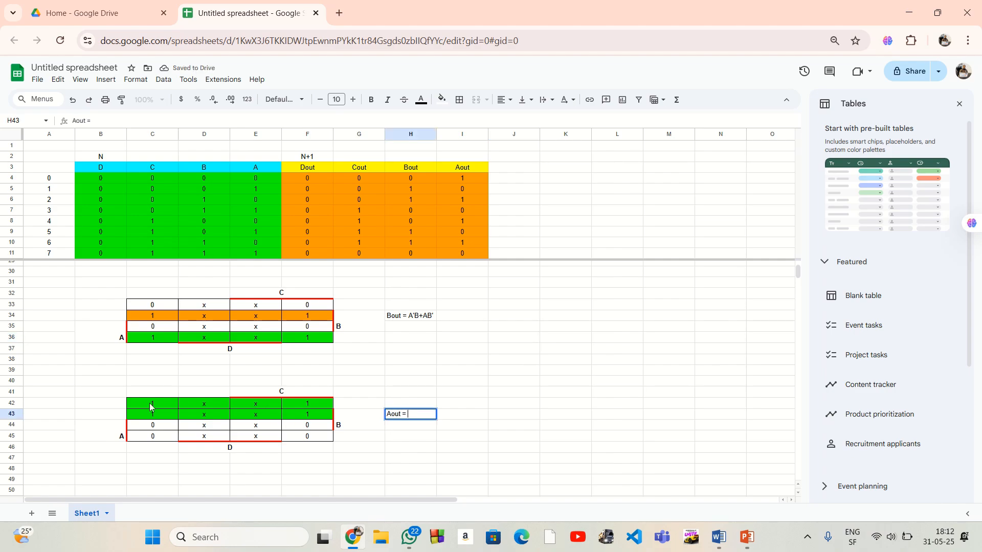
left_click_drag(131, 428, 307, 436)
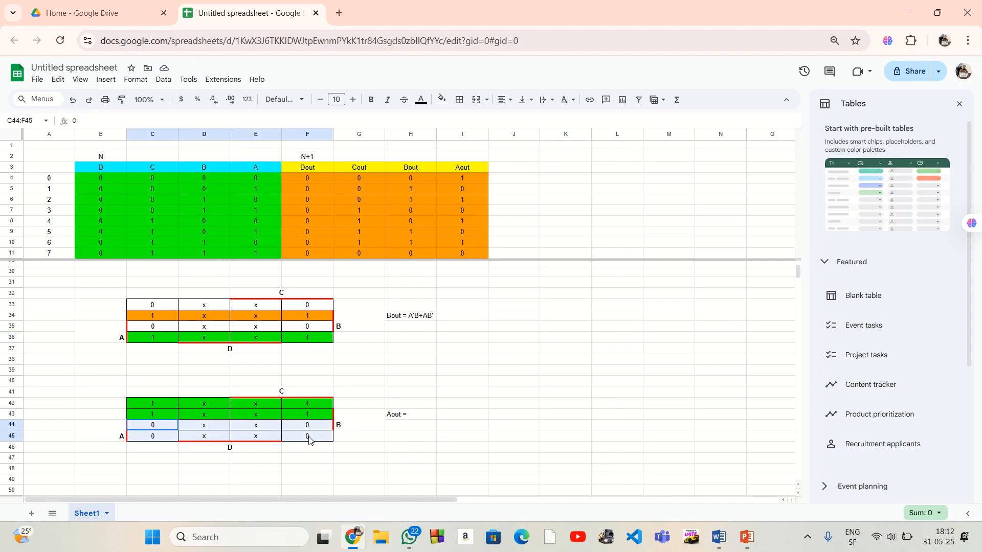
left_click(410, 419)
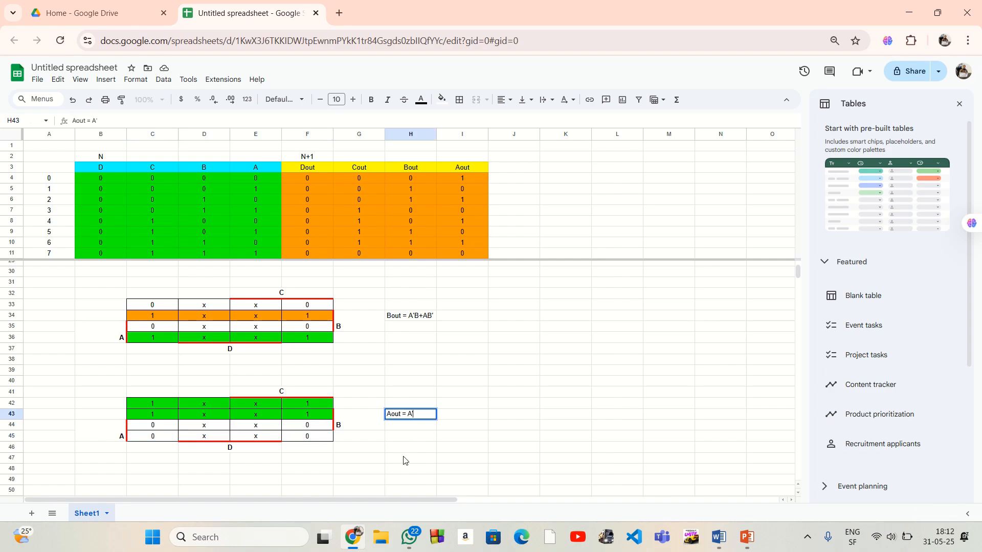
left_click(445, 438)
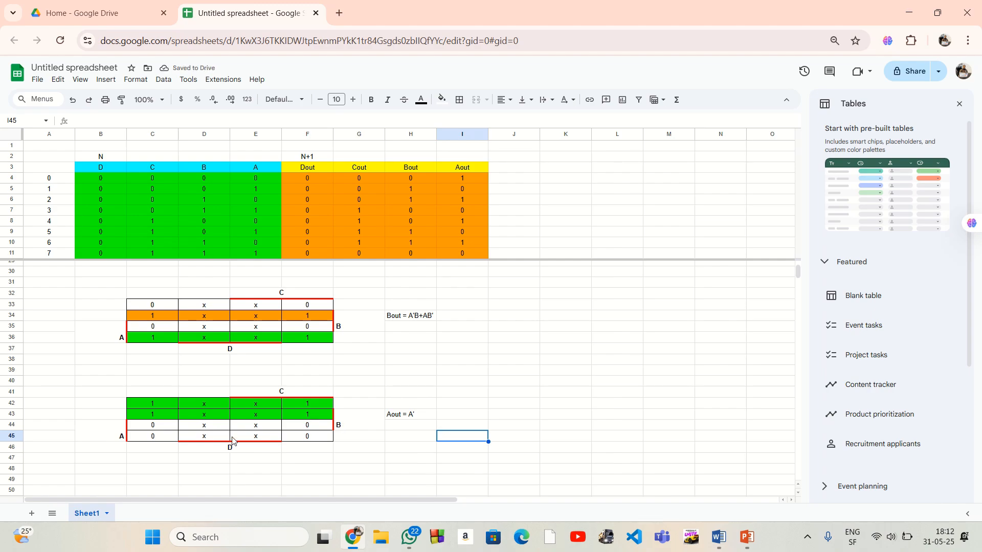
left_click(505, 407)
Unfreeze the state table's rows at the start of the sheet so that no rows are frozen
scroll(443, 427, "up", 5)
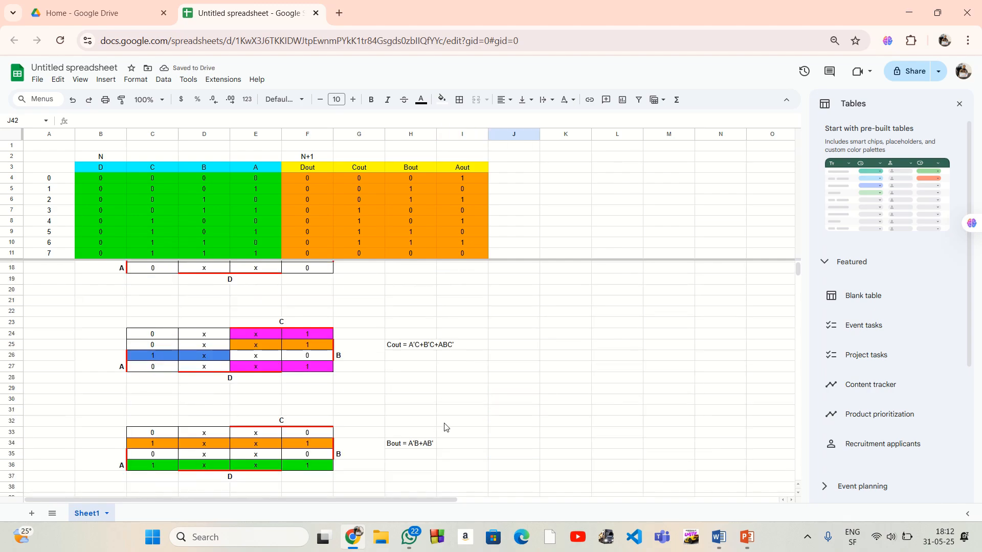
scroll(435, 369, "down", 6)
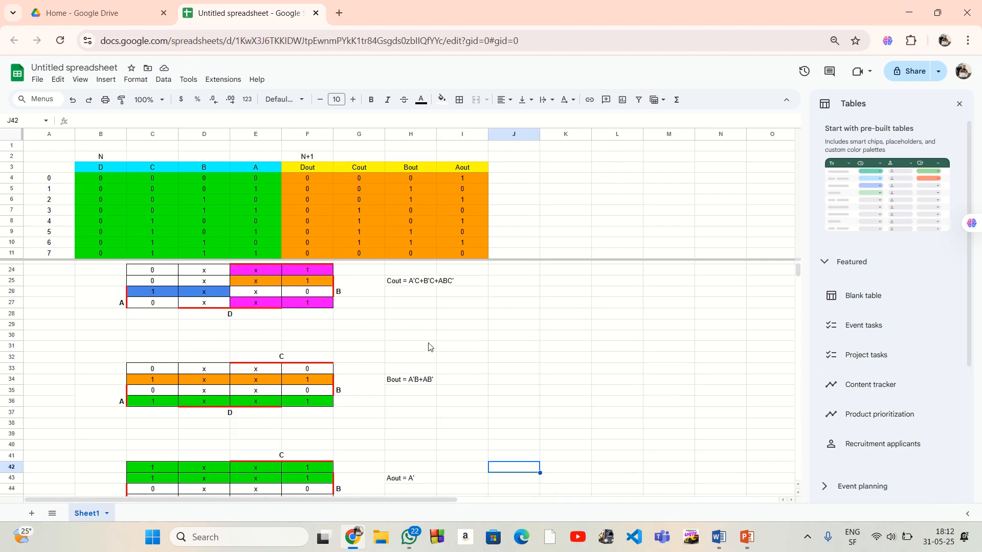
scroll(449, 411, "up", 6)
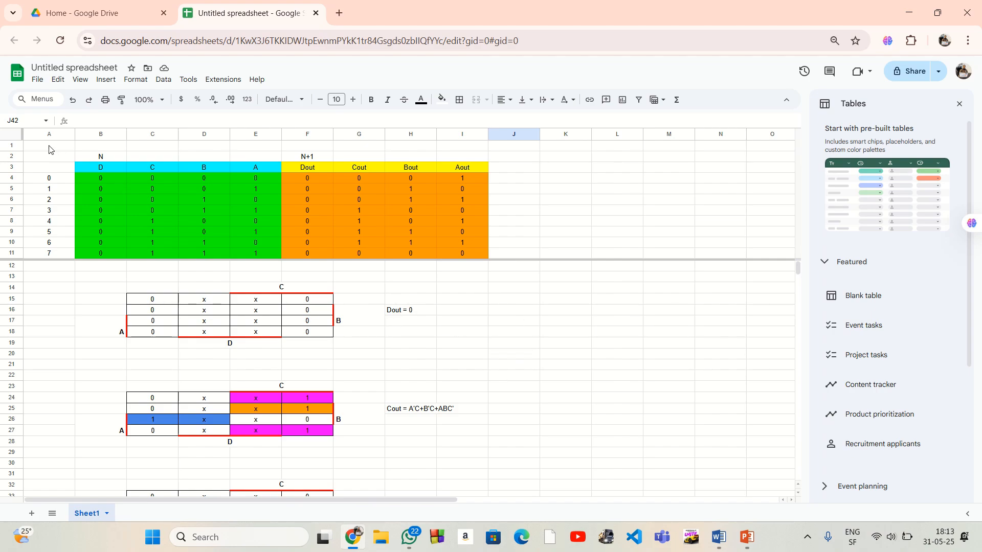
left_click_drag(49, 147, 699, 248)
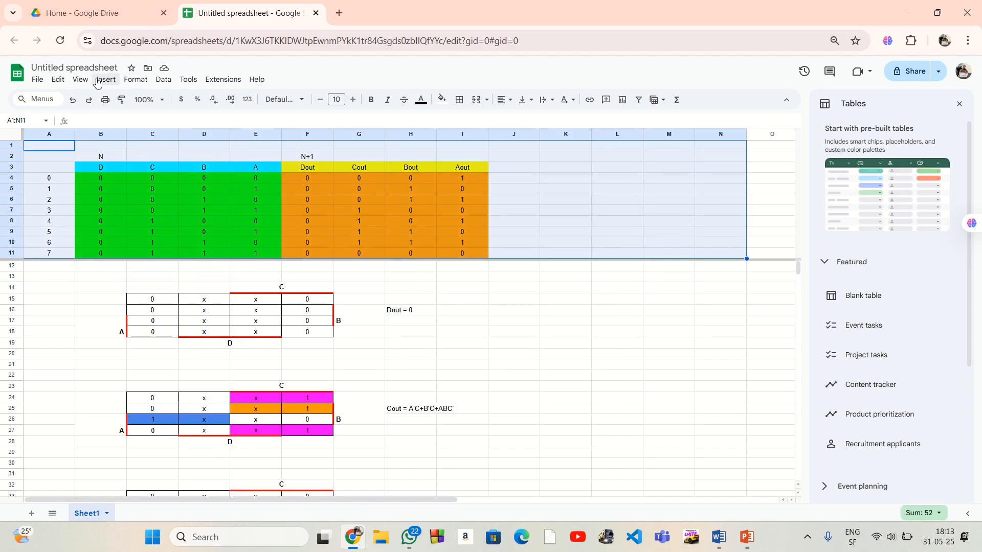
left_click(80, 80)
mouse_move(224, 121)
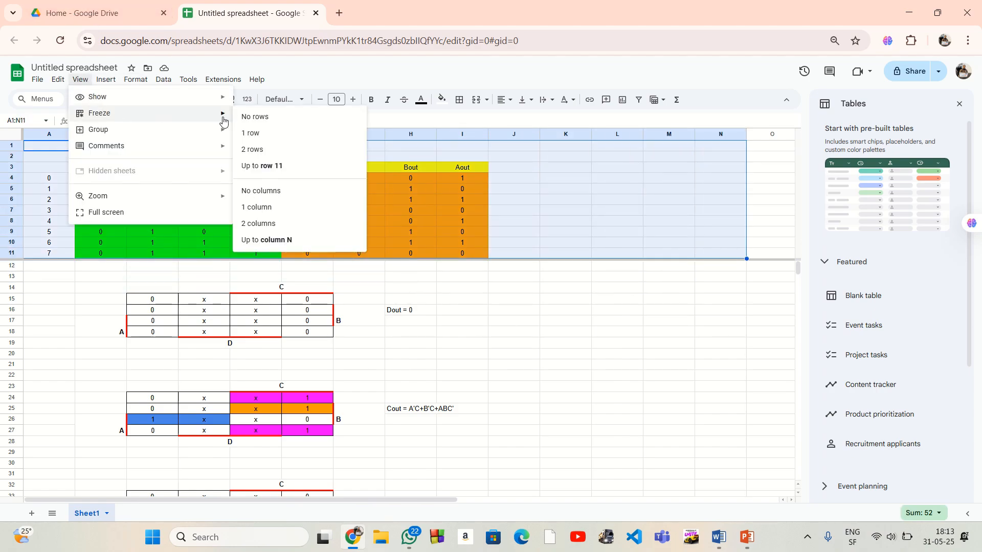
left_click(308, 117)
left_click(563, 339)
scroll(563, 285, "down", 6)
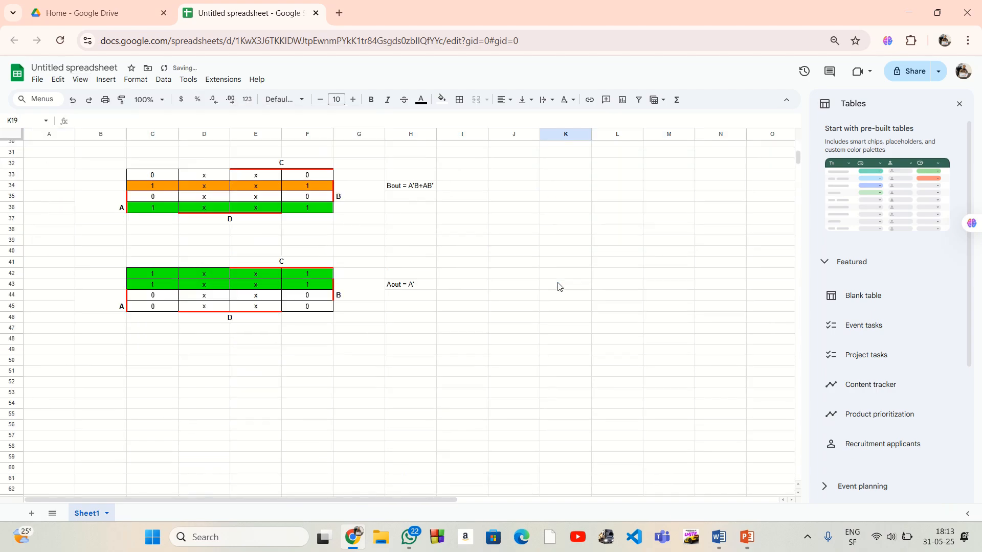
scroll(560, 284, "up", 6)
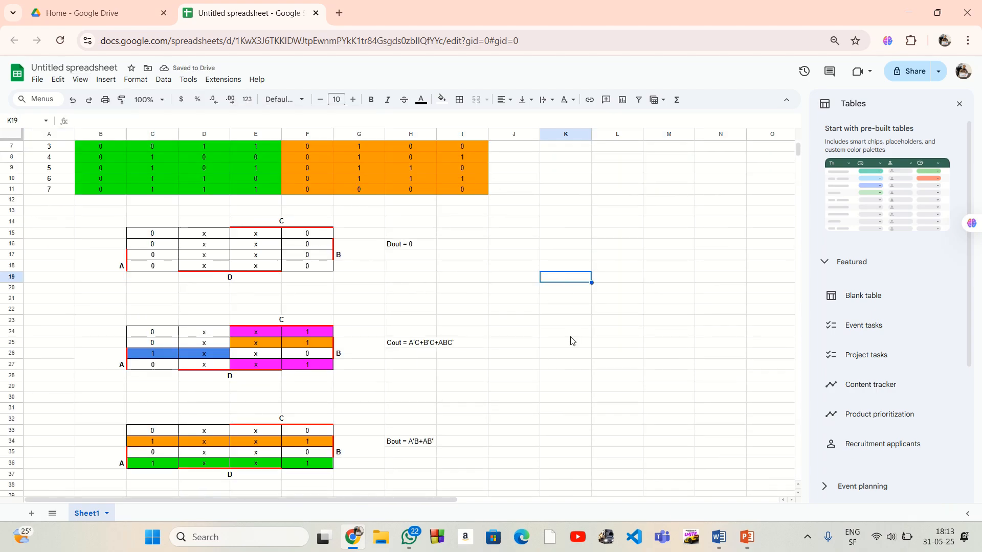
Switch from the browser to the desktop, launch the HADES Editor and maximize its window
left_click(913, 13)
double_click(267, 31)
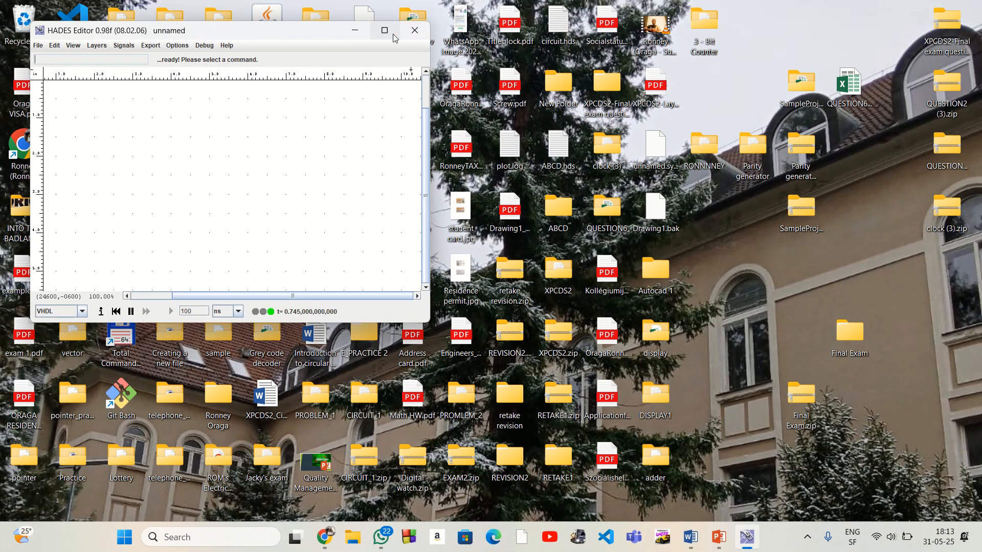
left_click(385, 30)
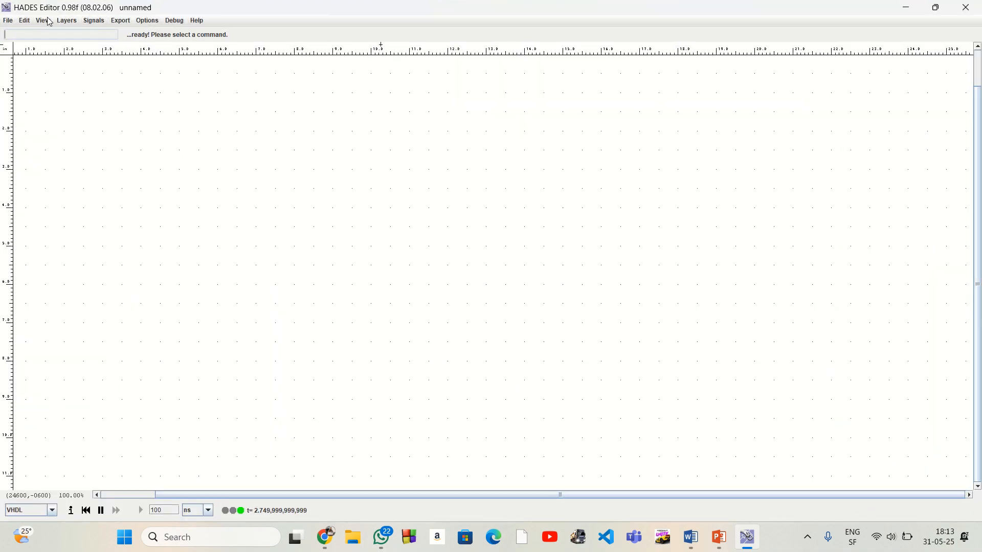
Turn on the display of instance labels and port labels in the schematic
left_click(67, 21)
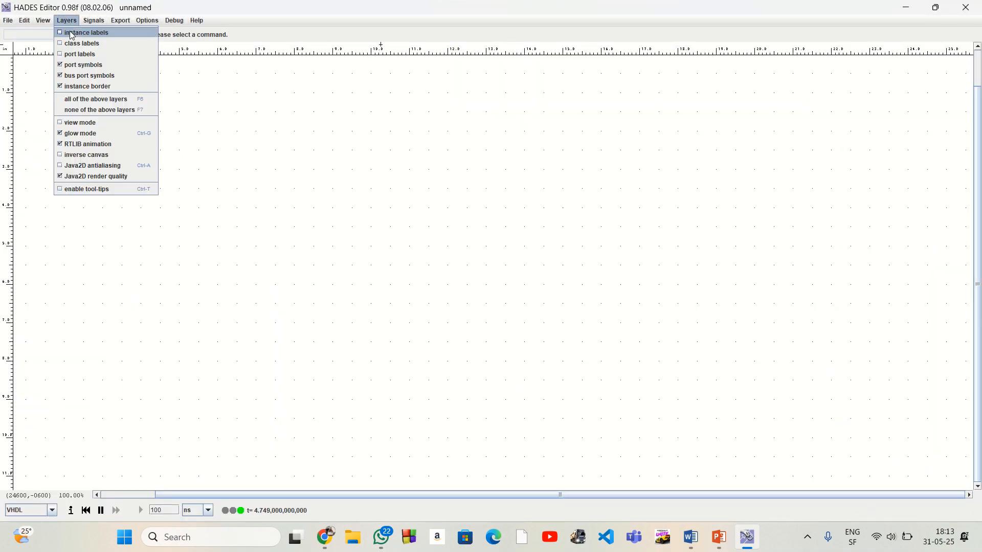
left_click(69, 31)
left_click(70, 22)
left_click(75, 54)
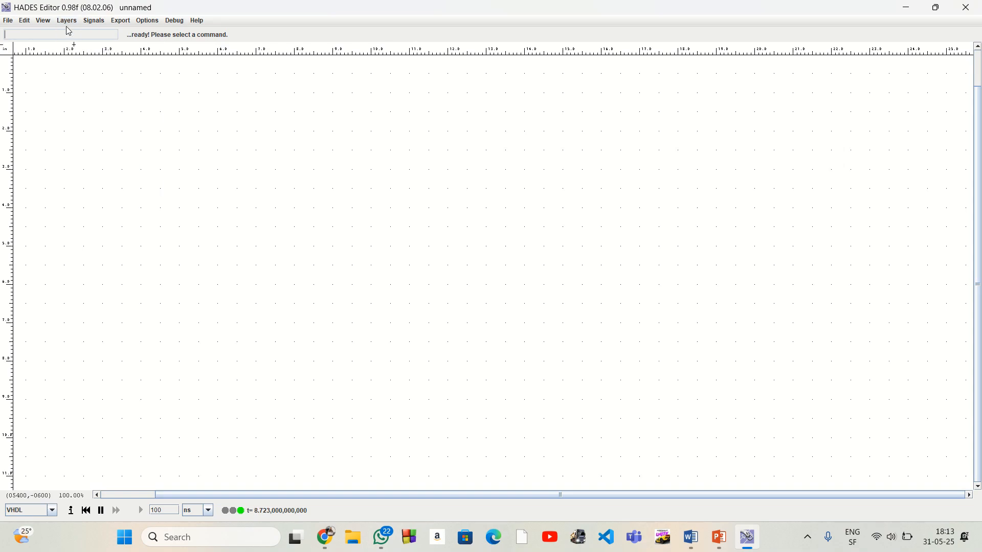
Zoom the schematic out by a factor of 0.7 and set the magnetic grid to 1/8 inch
left_click(26, 22)
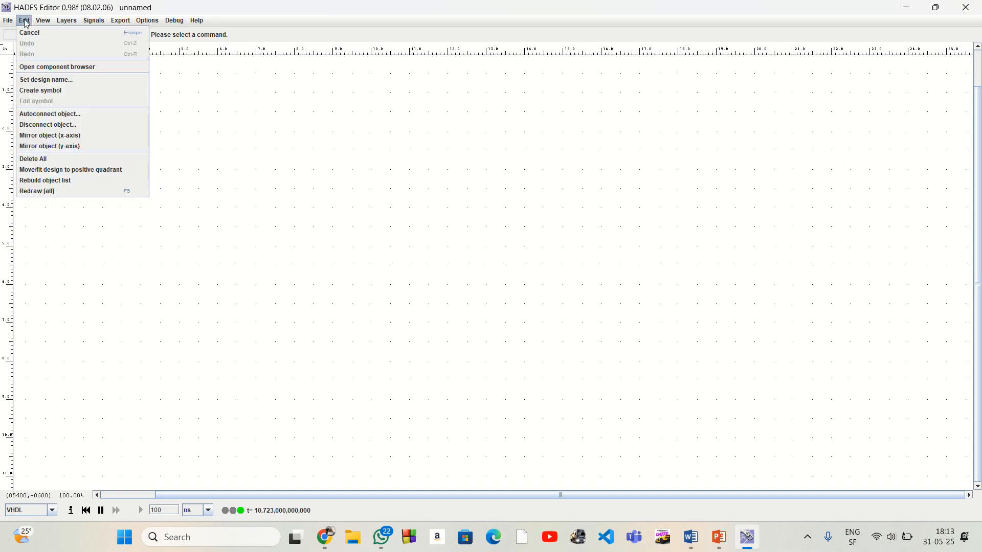
mouse_move(38, 24)
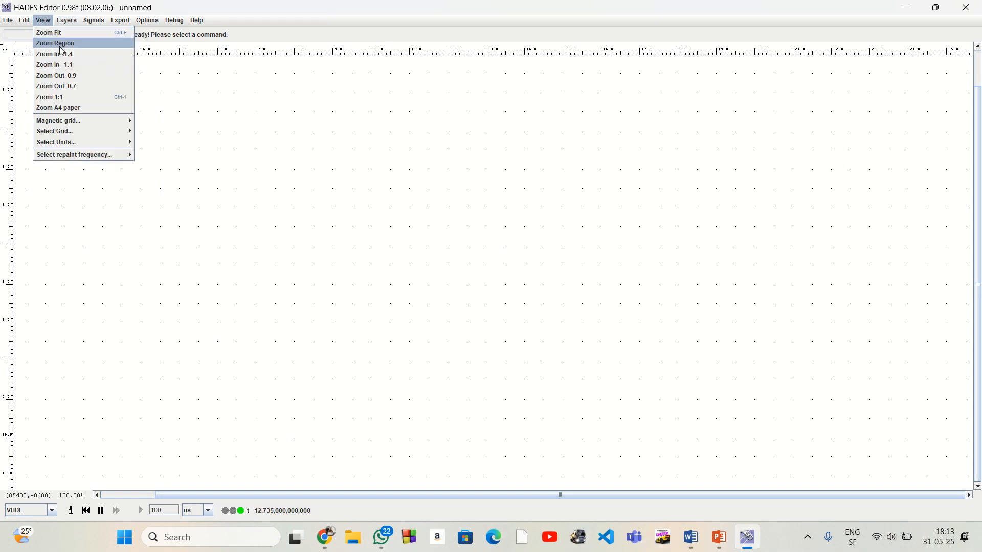
left_click(79, 86)
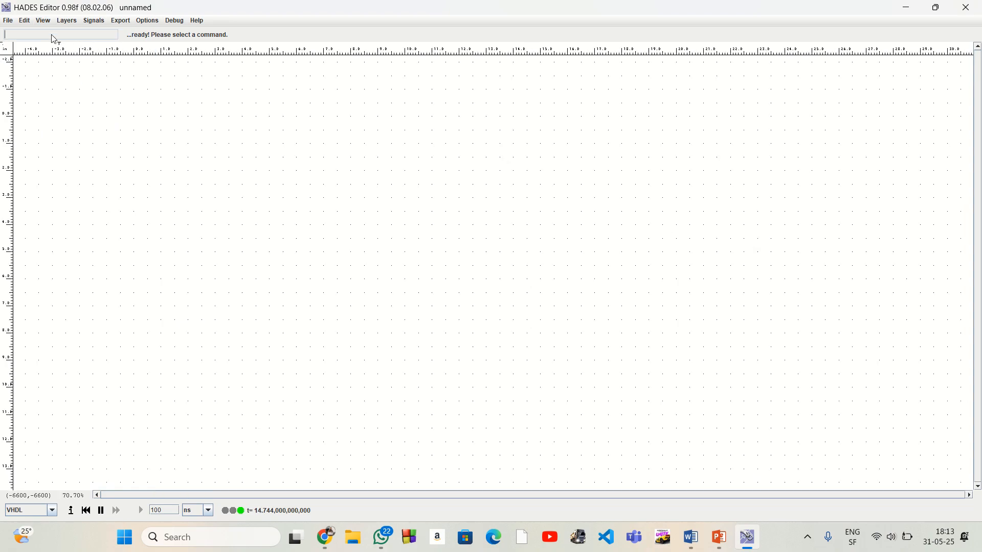
left_click(48, 24)
mouse_move(94, 121)
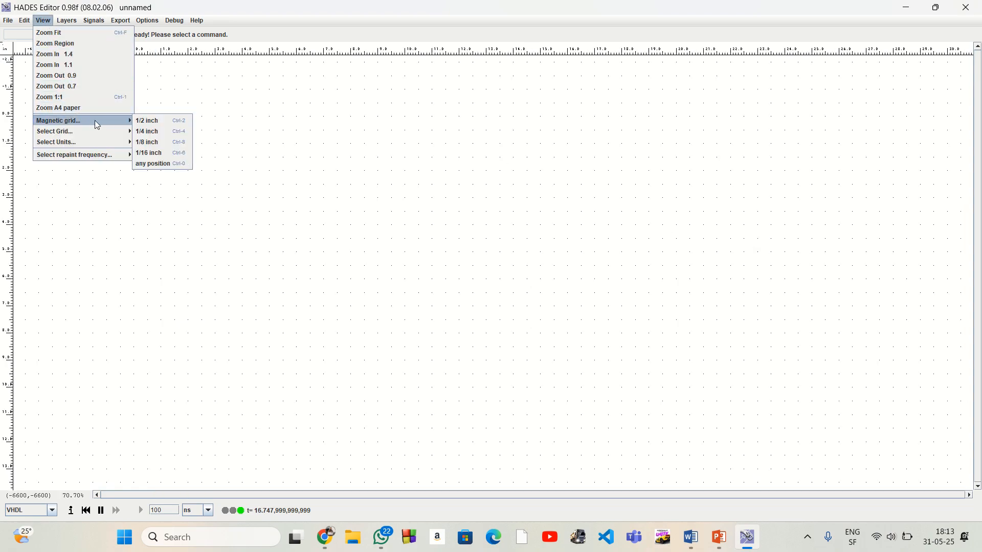
left_click(161, 142)
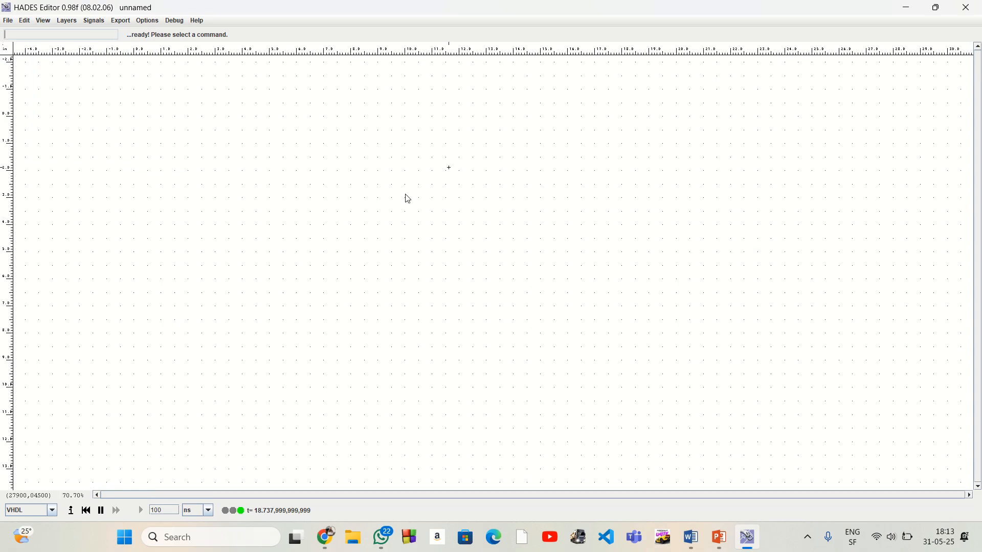
Place three DFFR flip-flops stacked vertically in the upper middle of the empty schematic
left_click(283, 202)
right_click(399, 199)
mouse_move(416, 216)
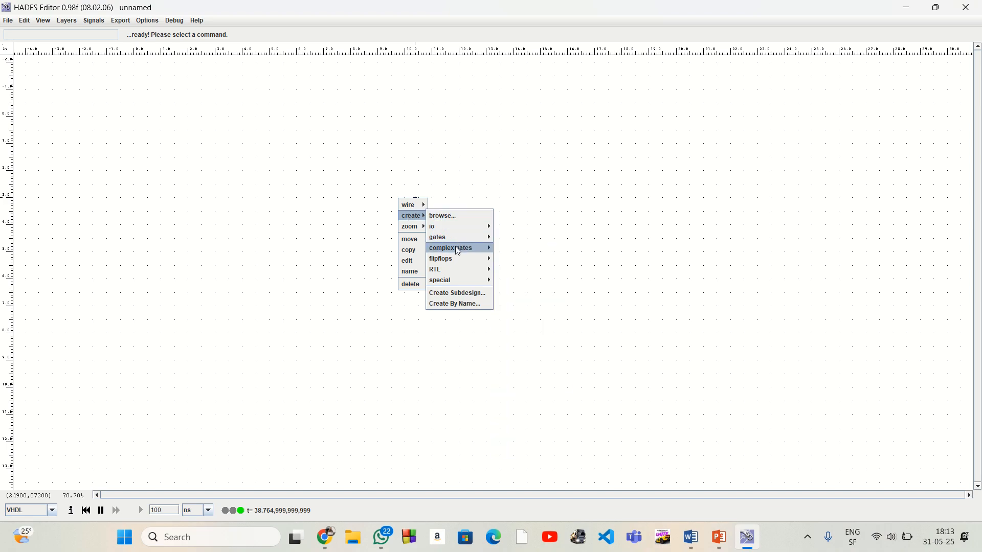
mouse_move(470, 259)
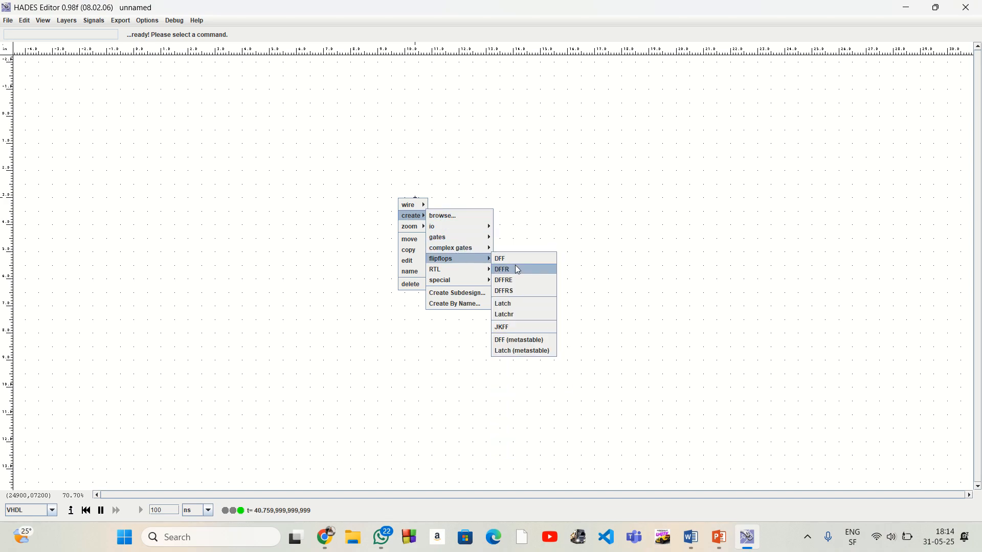
left_click(541, 271)
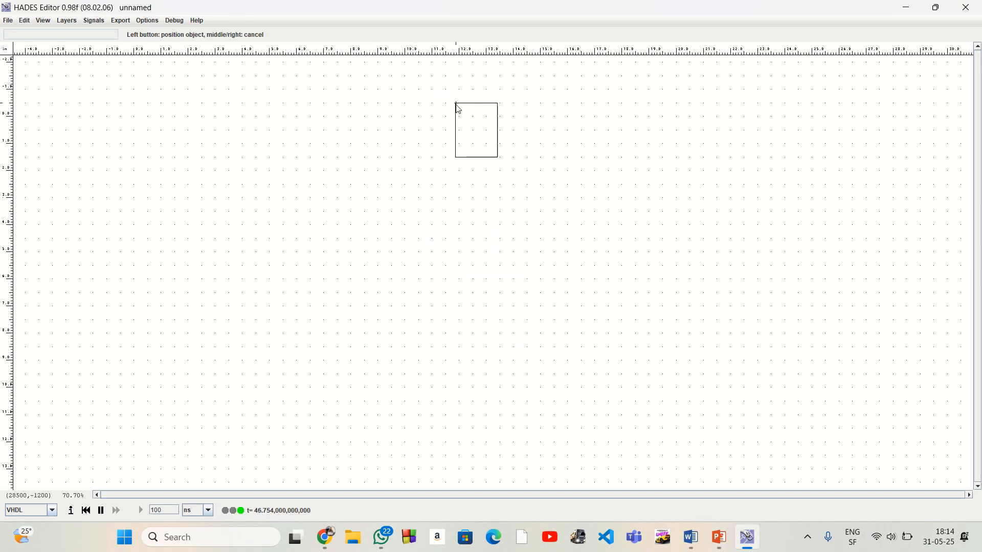
left_click(458, 109)
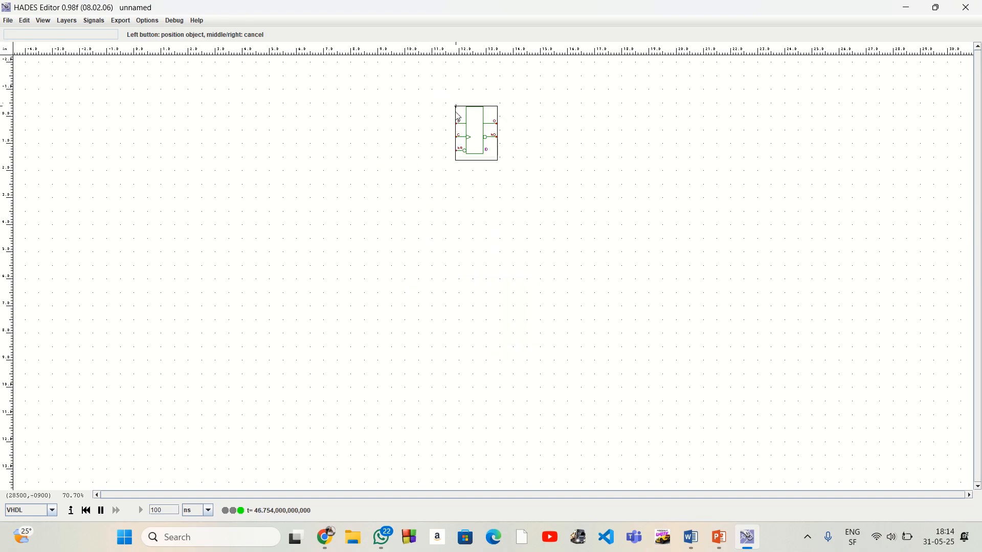
left_click(460, 162)
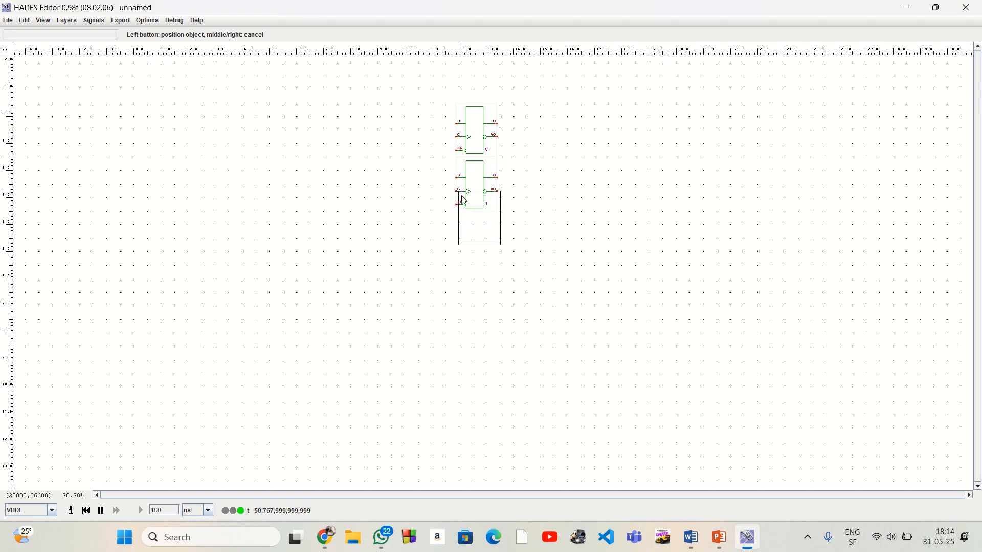
left_click(459, 214)
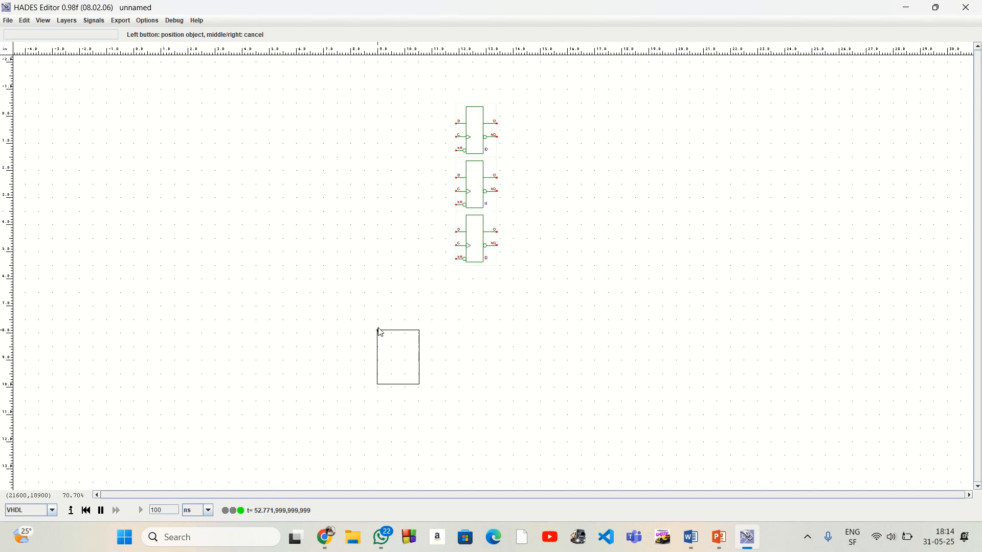
right_click(380, 324)
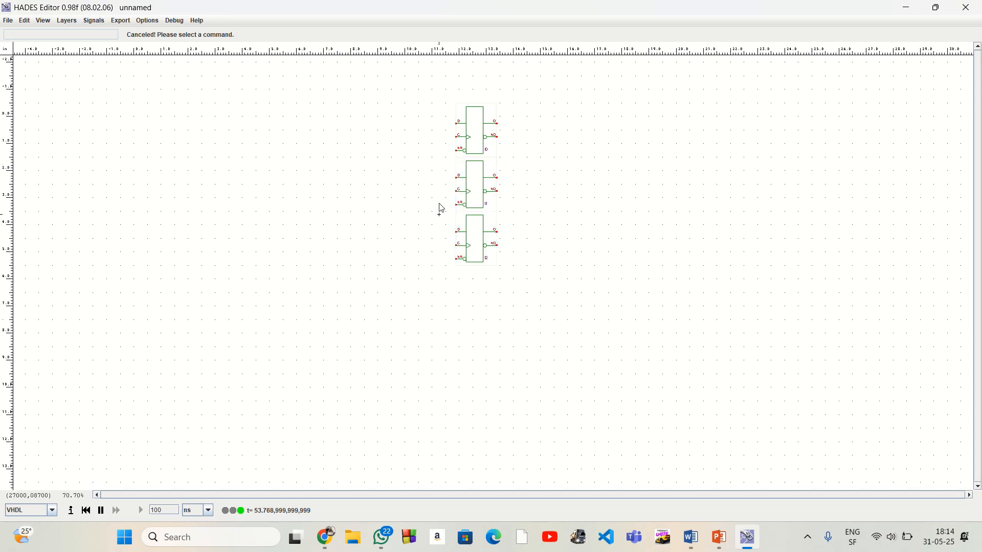
Name the three flip-flops C, B and A, going from the top one to the bottom one
right_click(473, 126)
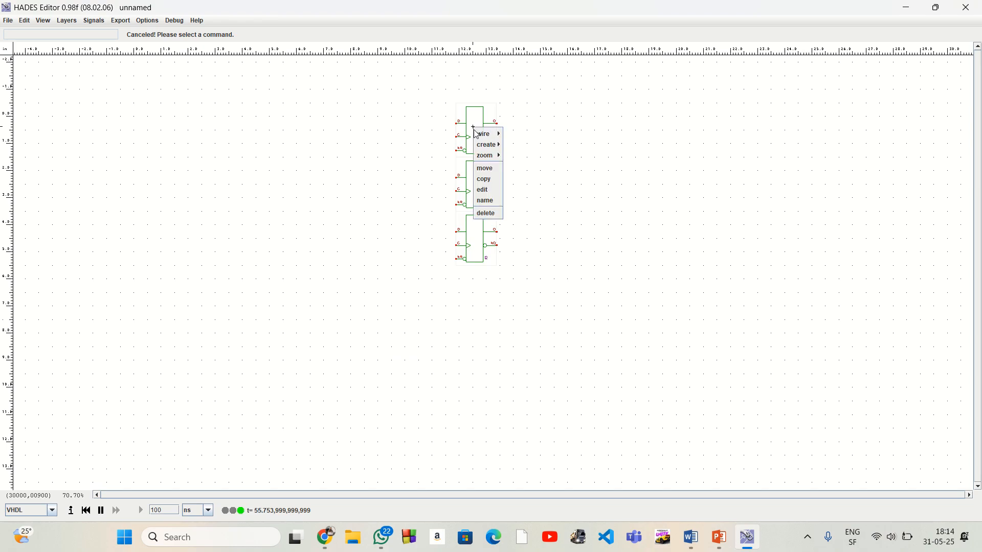
left_click(488, 201)
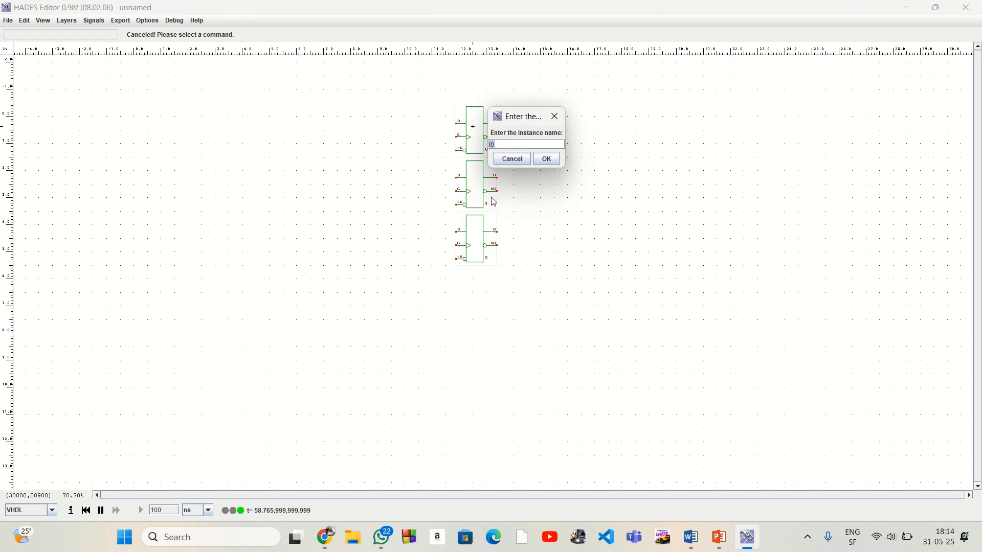
left_click(545, 160)
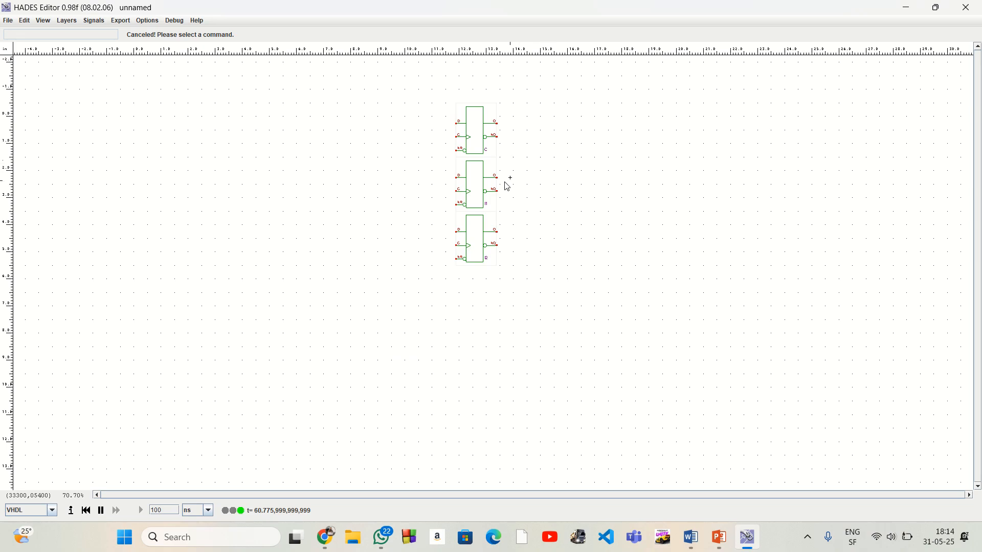
right_click(483, 193)
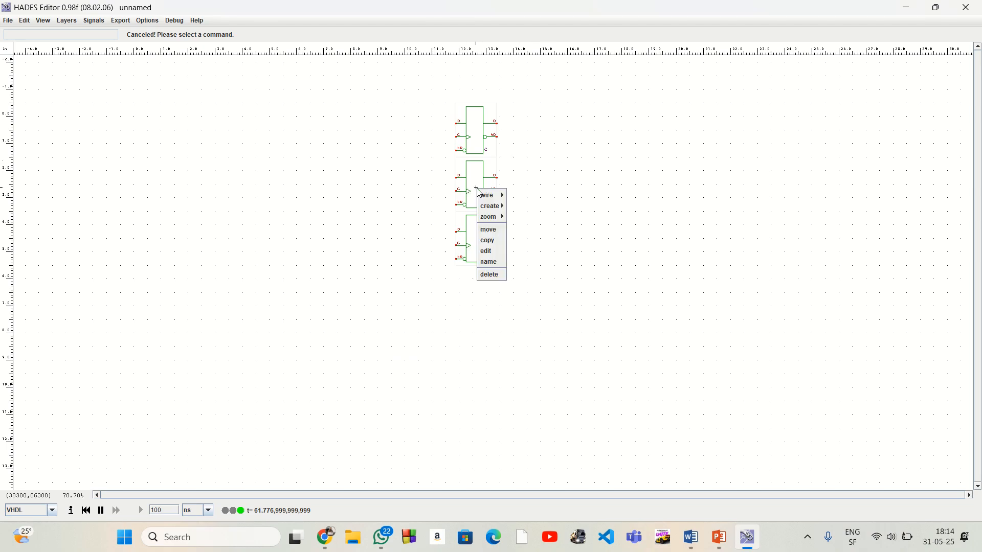
left_click(492, 265)
type("B")
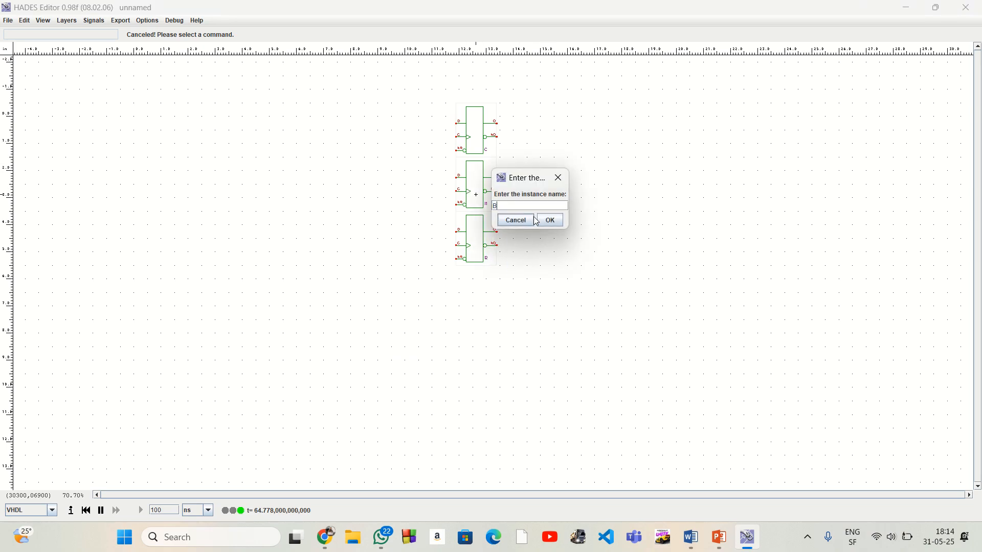
left_click(551, 220)
right_click(479, 249)
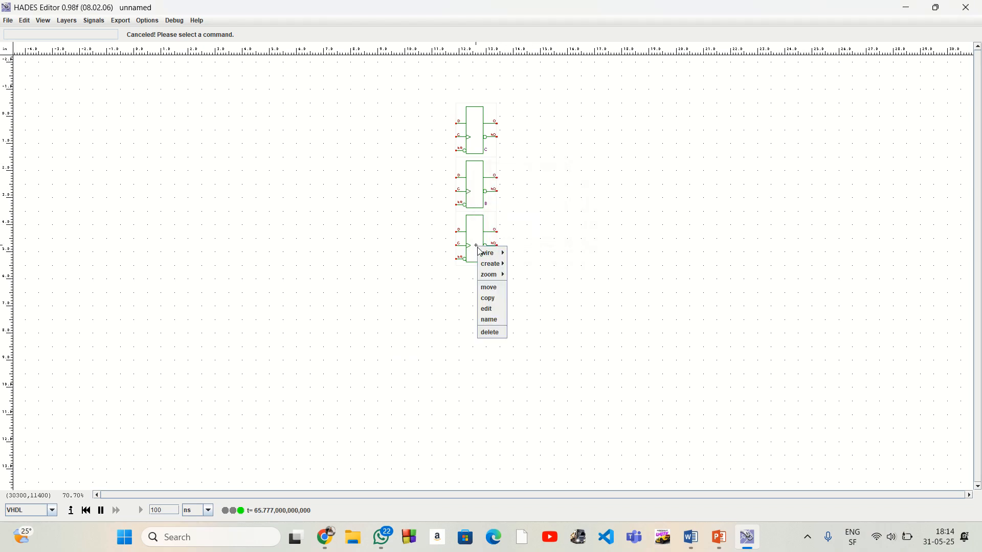
left_click(490, 319)
type("A")
left_click(550, 278)
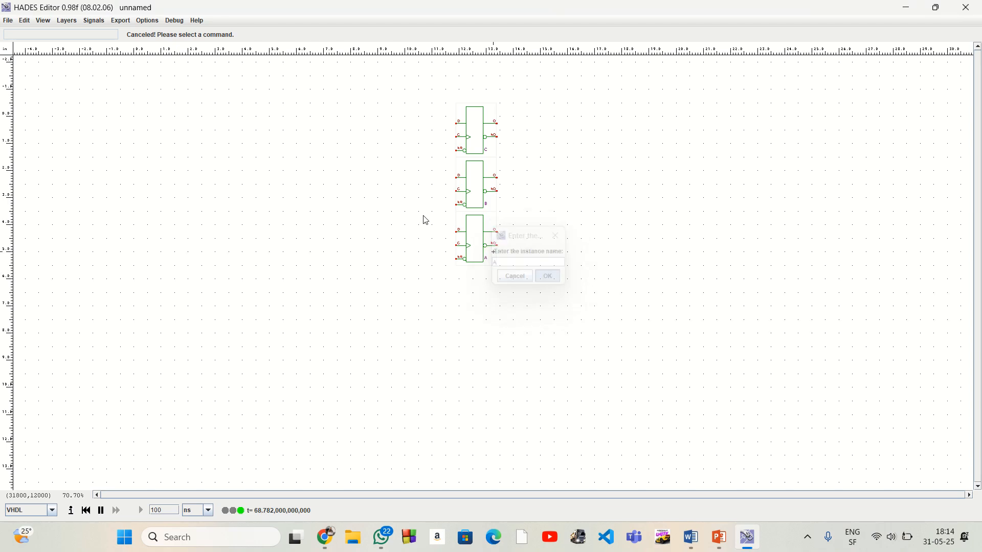
Arrange the HADES Editor side by side with the browser spreadsheet, giving HADES the wider share of the screen
right_click(399, 91)
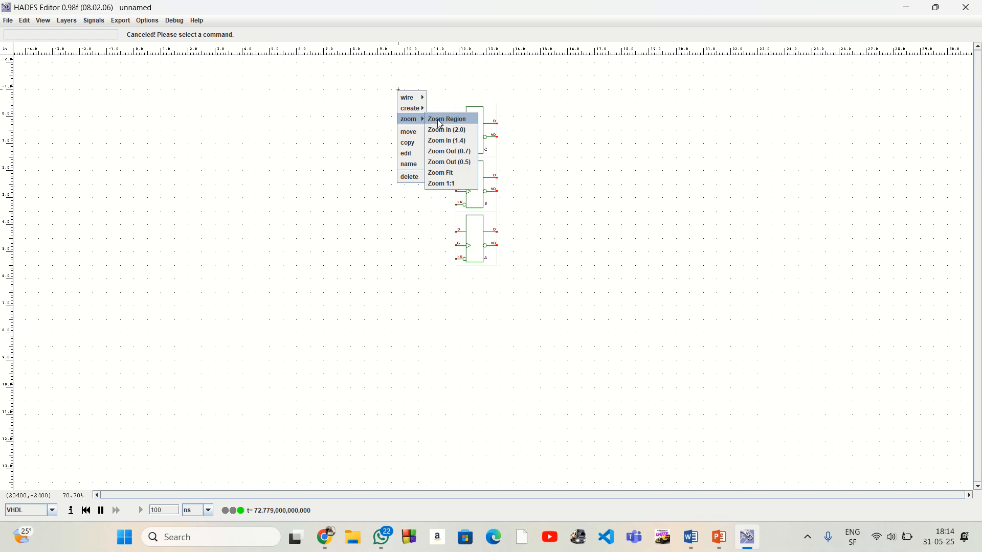
left_click(429, 119)
left_click(398, 83)
left_click(585, 313)
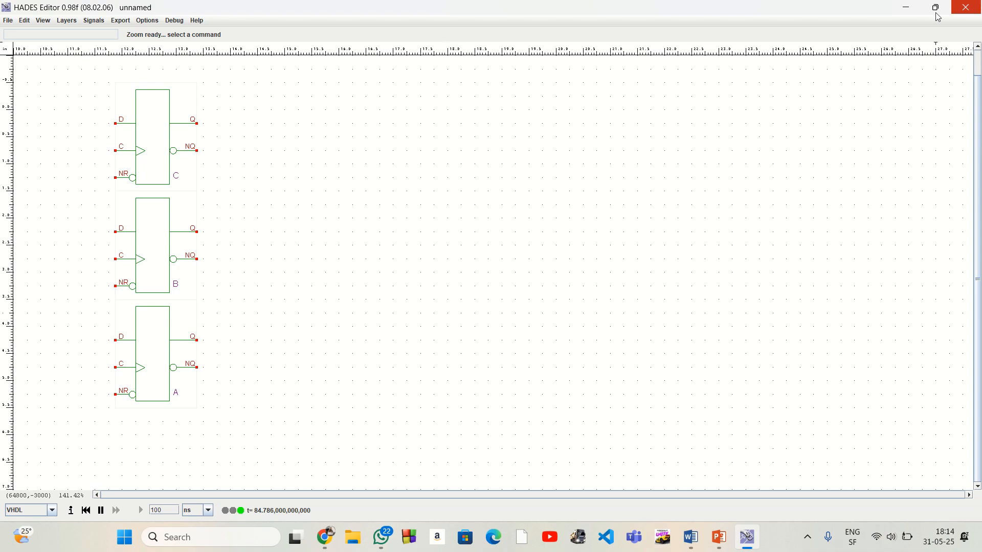
mouse_move(938, 9)
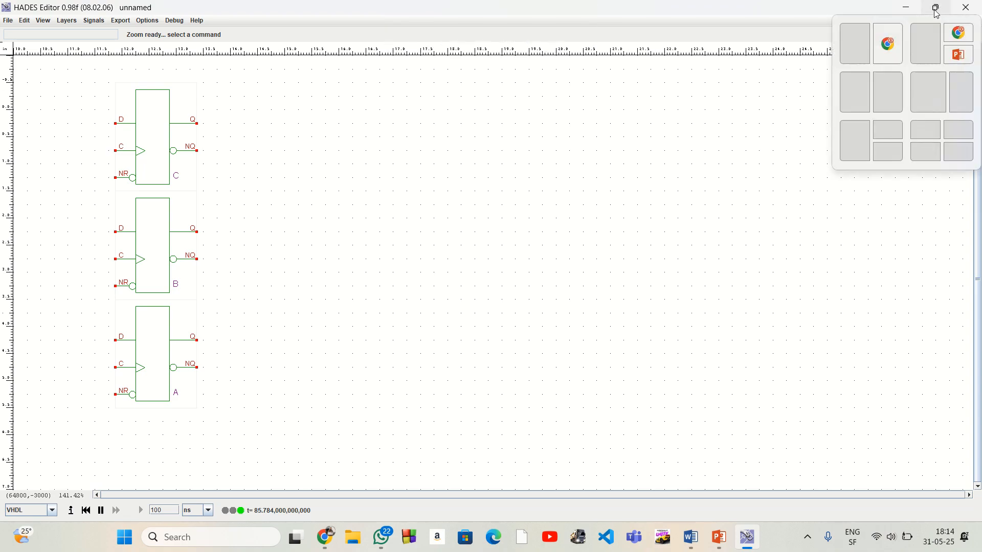
left_click(922, 88)
left_click(686, 128)
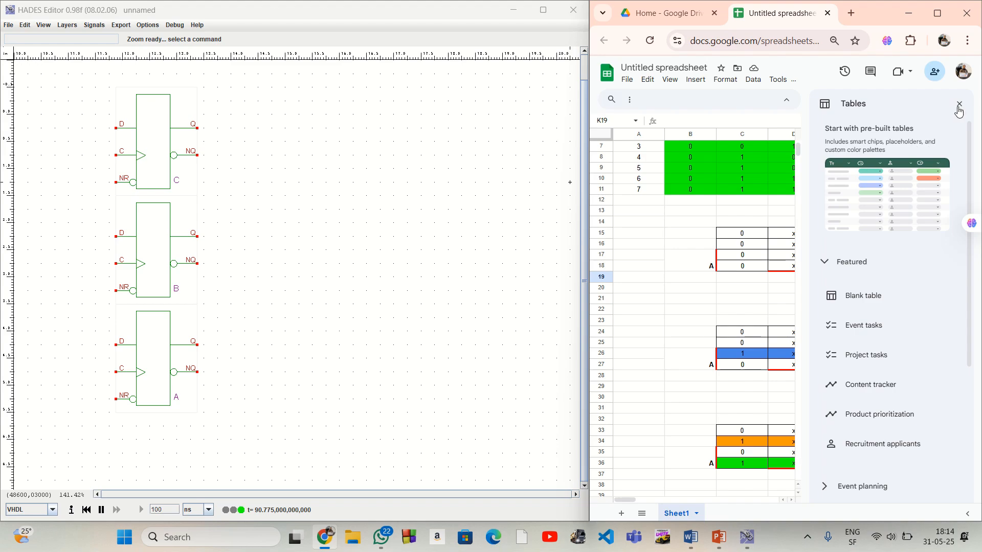
Close the spreadsheet's Tables sidebar and bring the Cout, Bout and Aout expressions in column H into view for reference
left_click(959, 104)
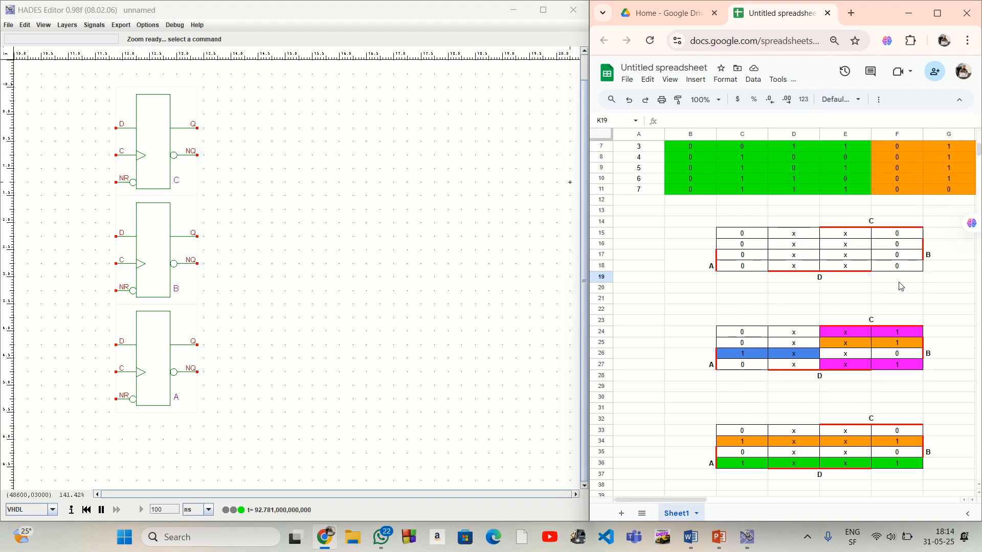
left_click_drag(698, 498, 771, 490)
scroll(834, 366, "down", 4)
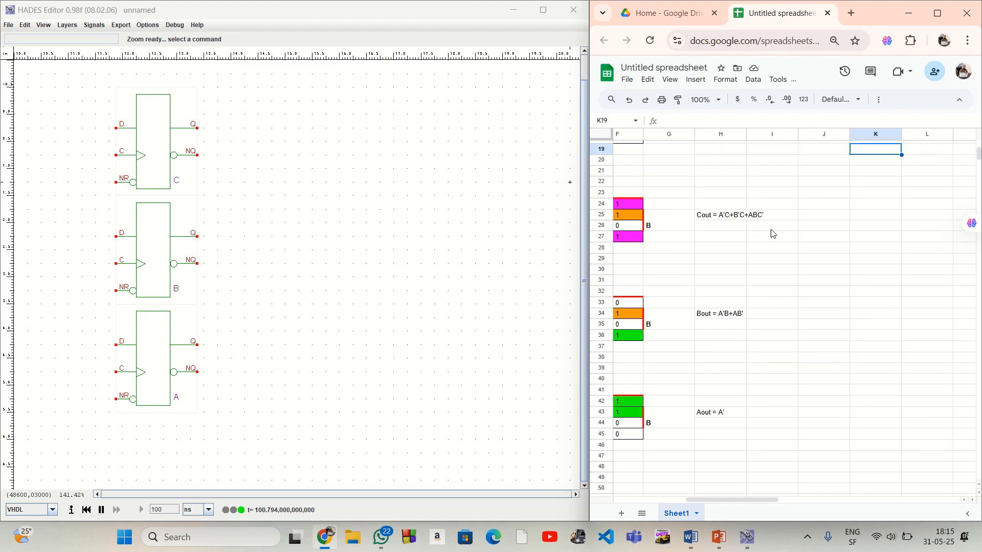
left_click(728, 218)
key("Down")
key("Down")
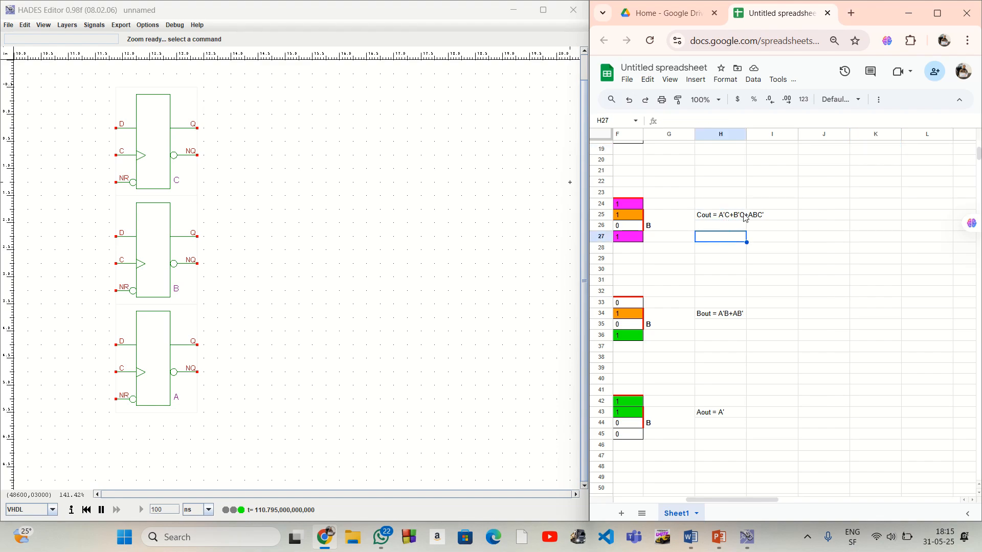
left_click(767, 221)
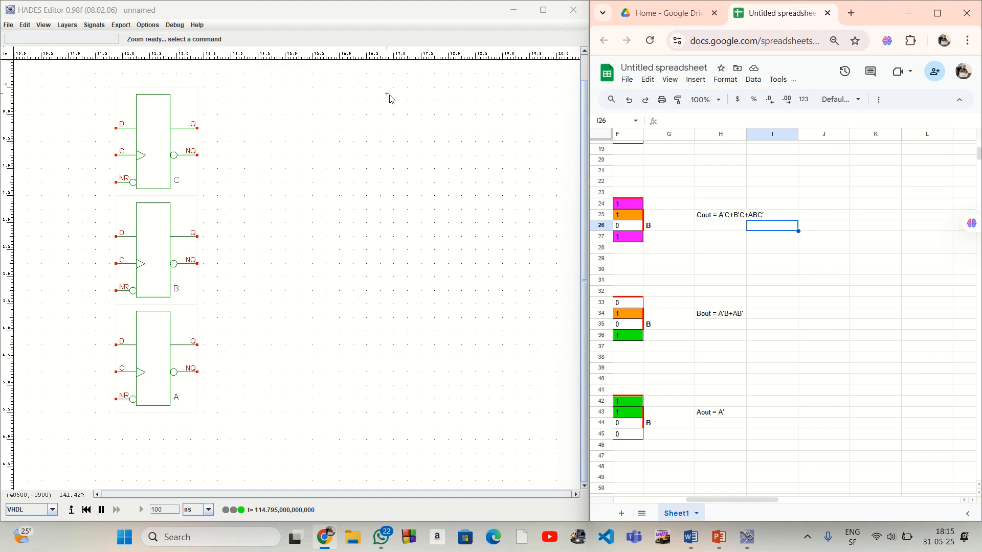
Place two AND2 gates stacked vertically to the right of the flip-flops, starting level with flip-flop C
right_click(421, 102)
mouse_move(432, 120)
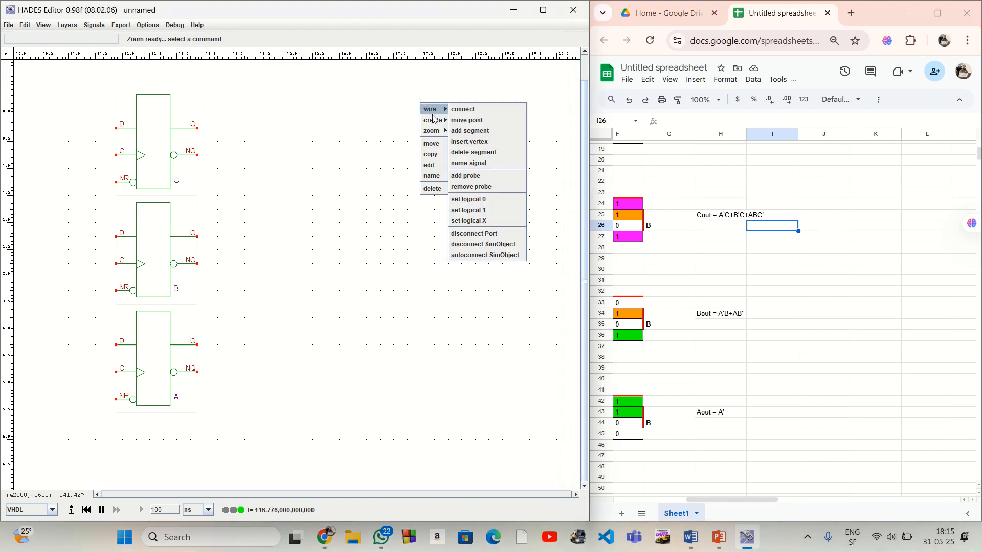
mouse_move(484, 142)
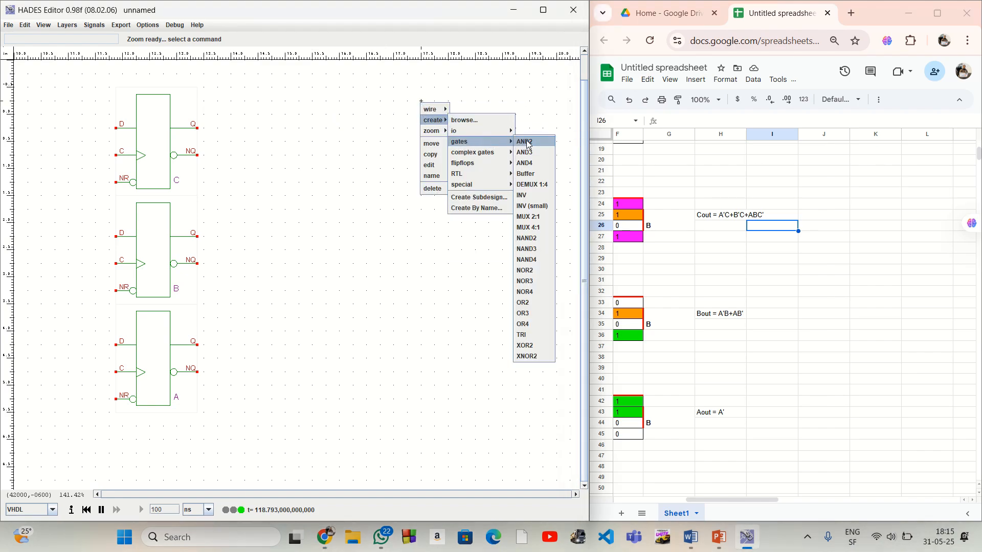
left_click(530, 143)
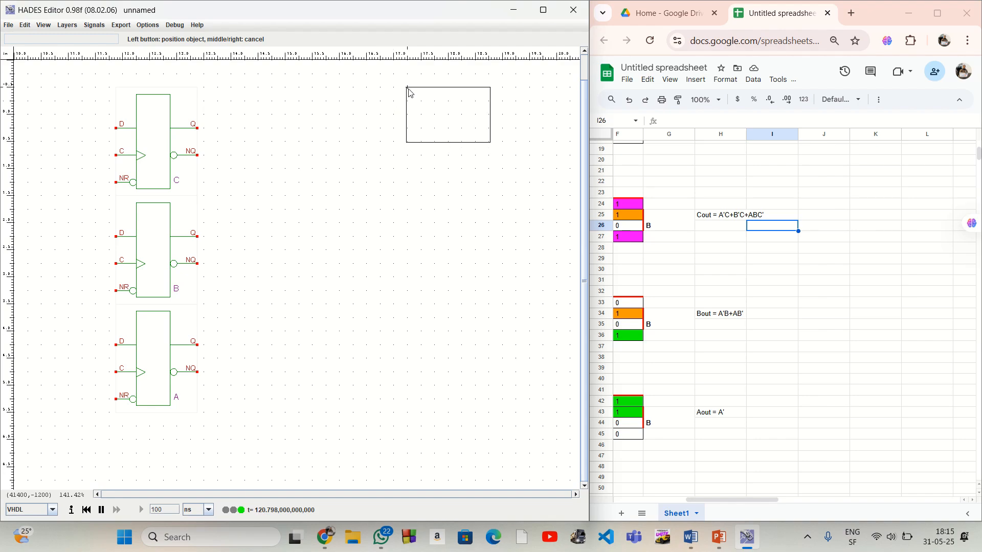
left_click(409, 92)
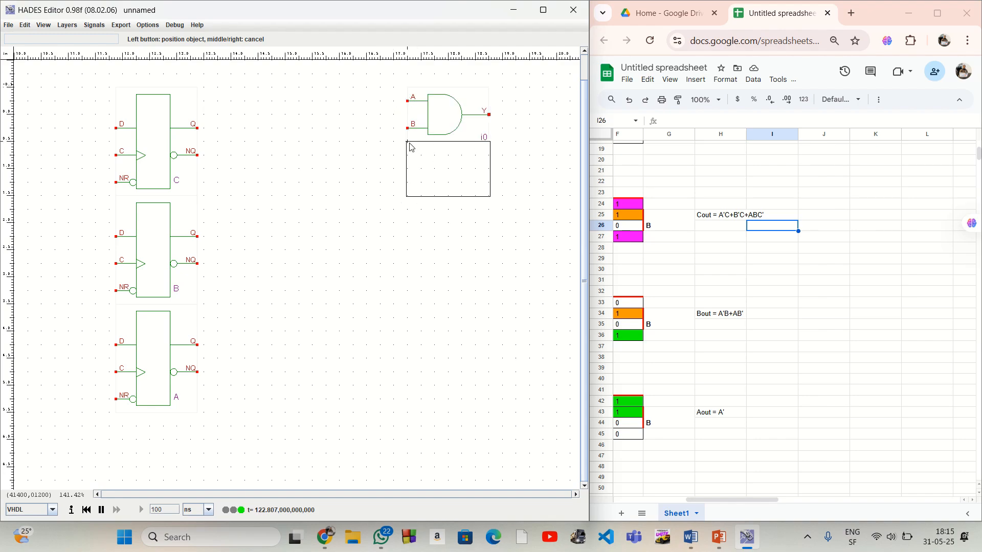
left_click(409, 152)
right_click(432, 315)
Name the upper AND2 gate A'C and the lower one B'C
right_click(454, 121)
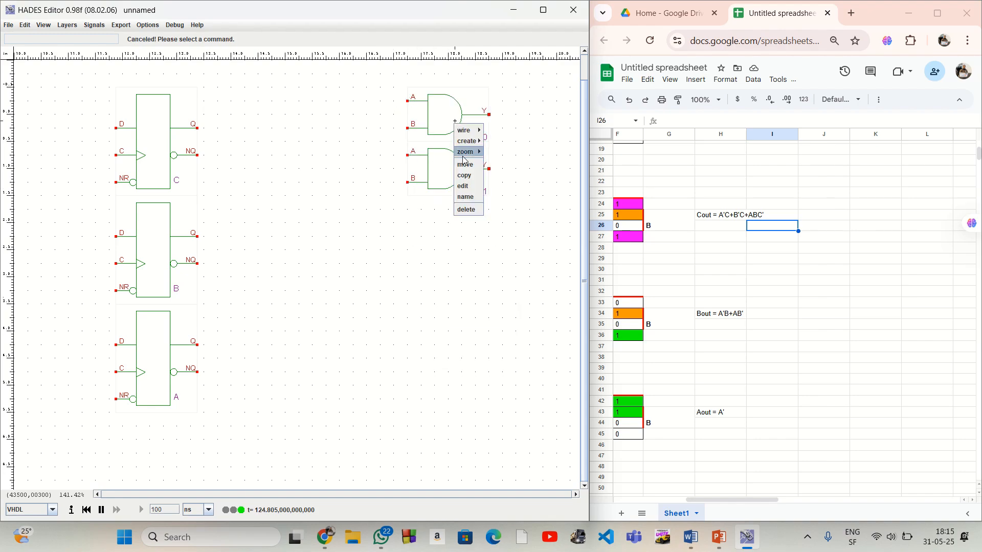
left_click(471, 197)
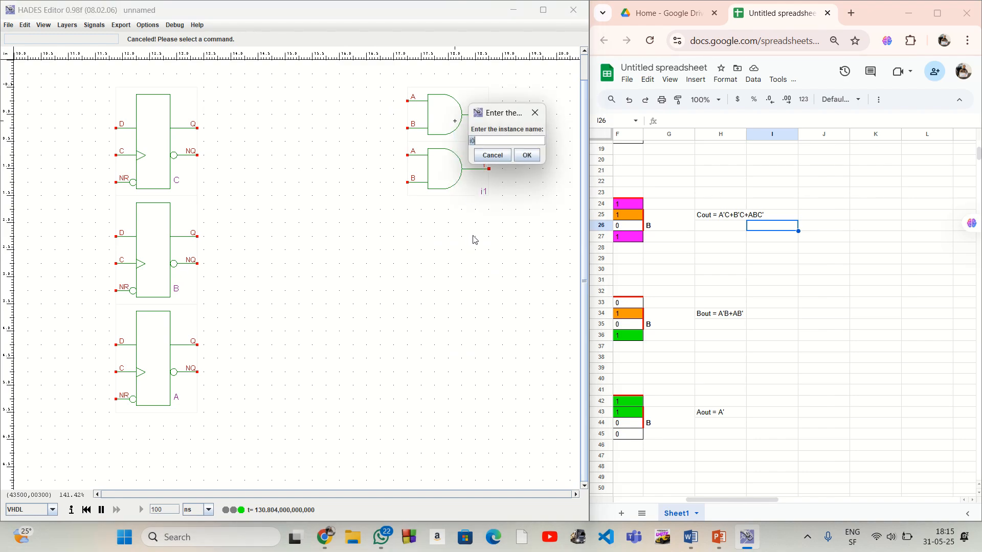
left_click(526, 155)
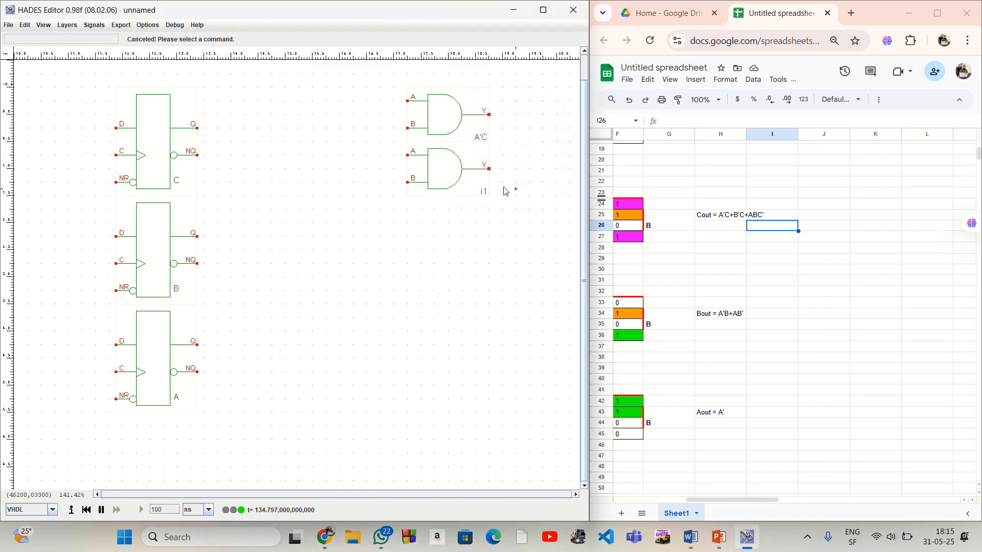
right_click(470, 183)
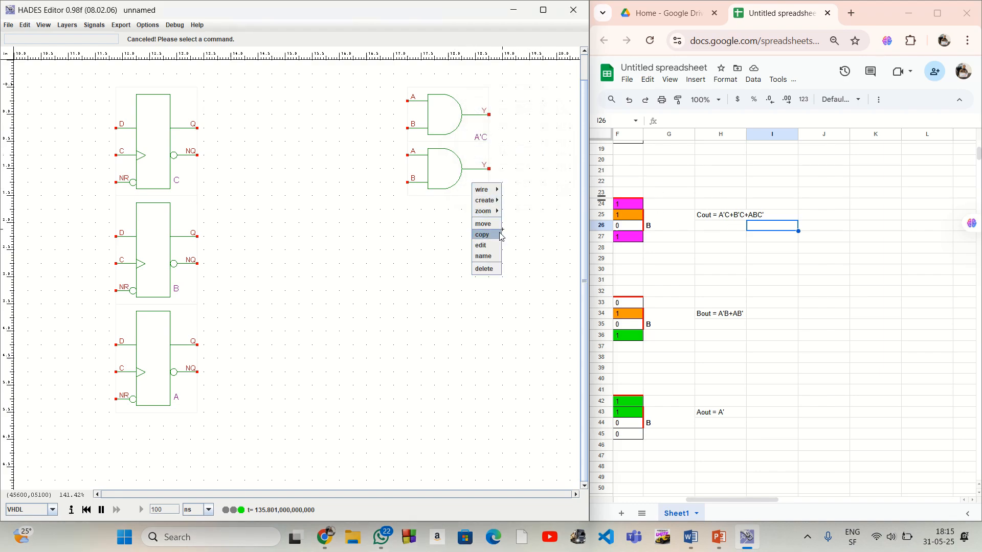
left_click(483, 257)
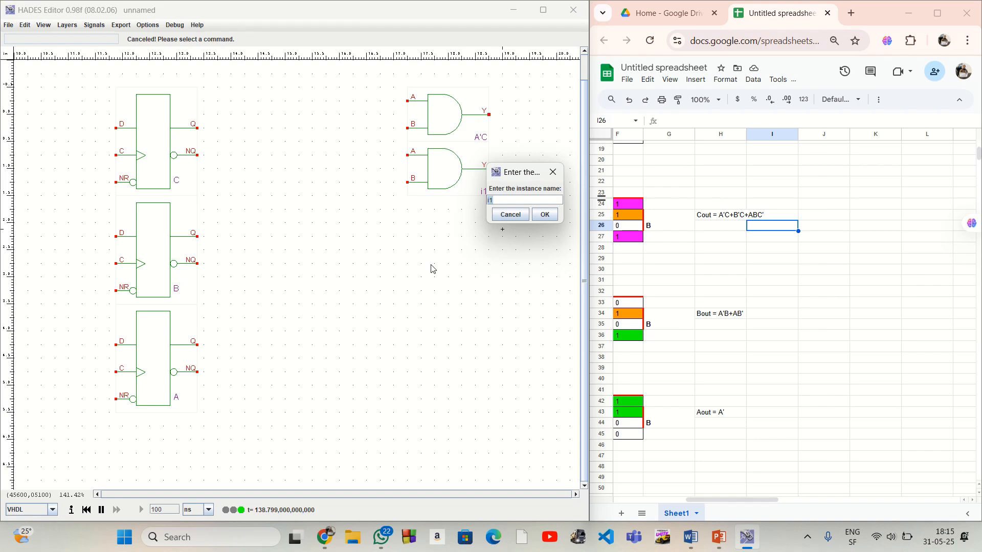
type("B'C")
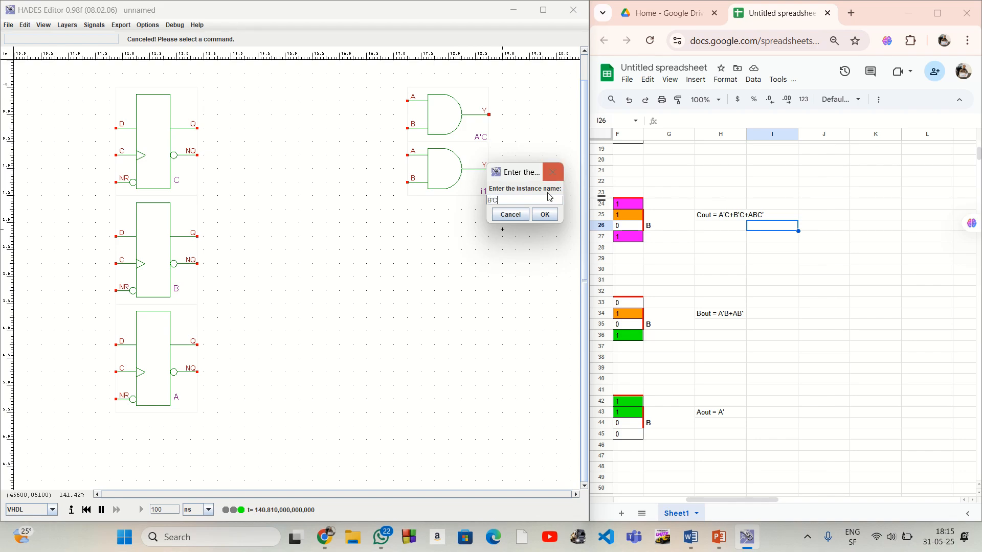
left_click(544, 214)
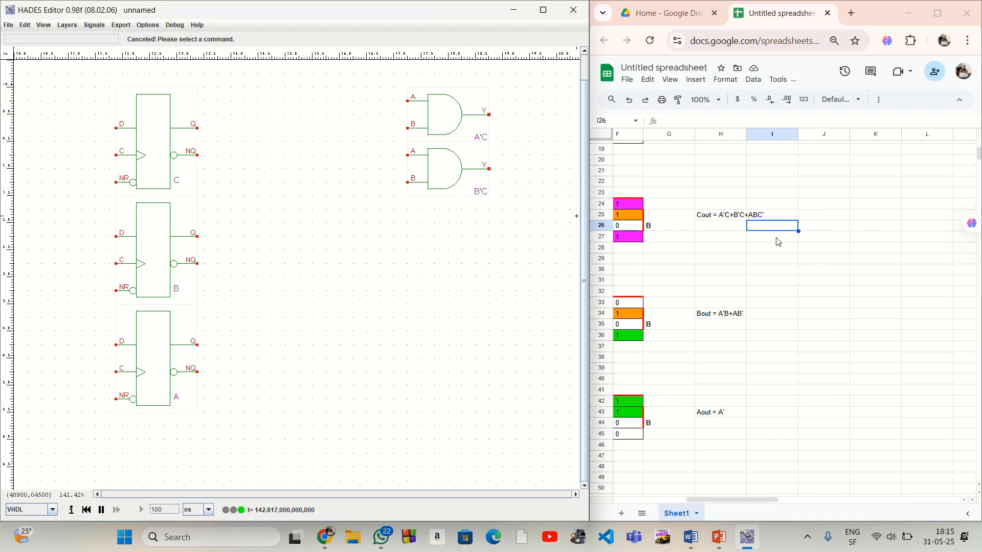
Place an AND3 gate directly below the B'C gate and name it ABC'
left_click(770, 258)
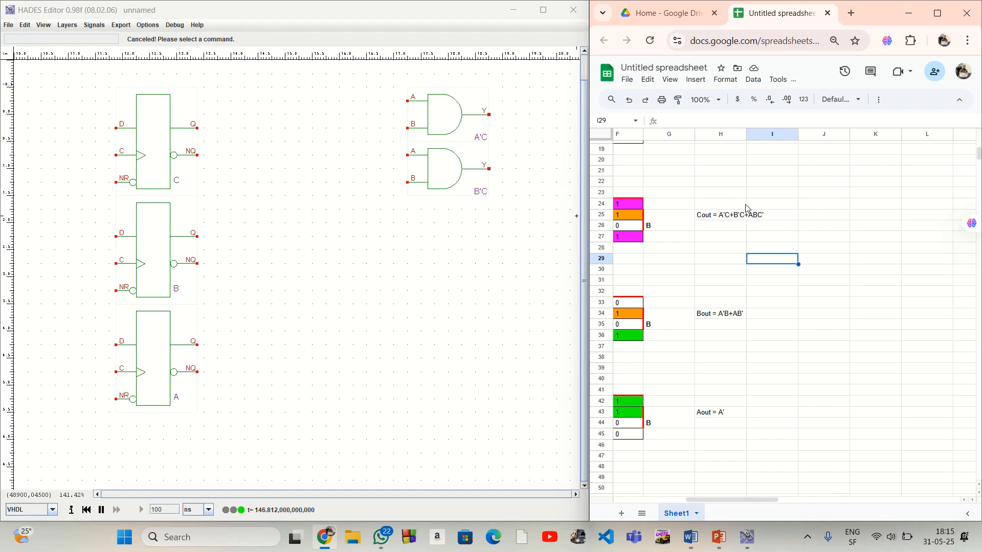
right_click(448, 208)
mouse_move(463, 223)
mouse_move(512, 245)
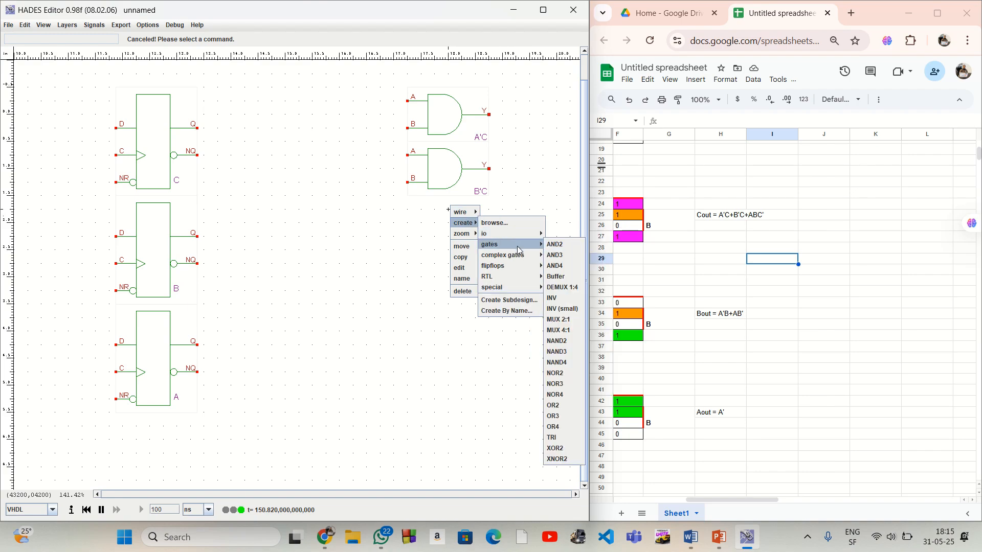
left_click(563, 255)
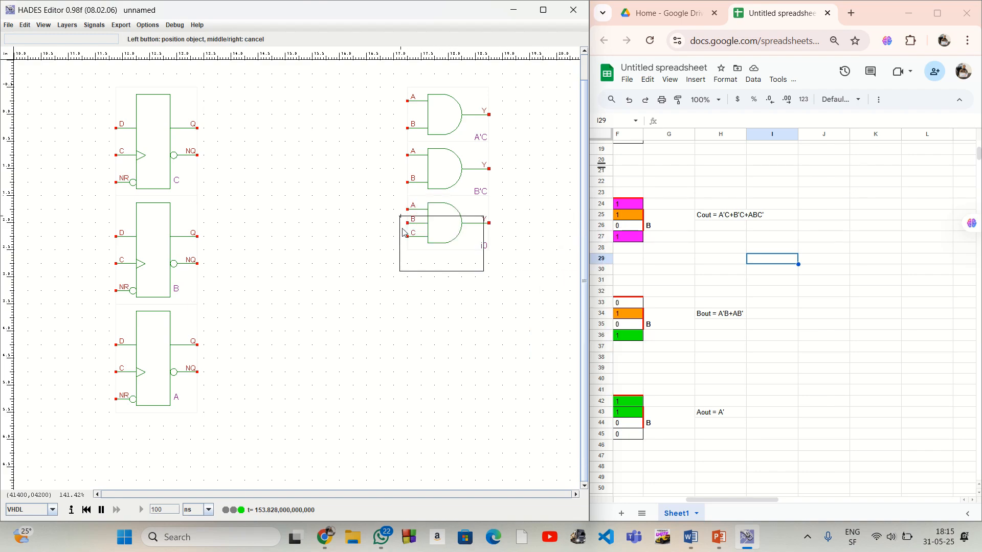
right_click(389, 355)
right_click(455, 230)
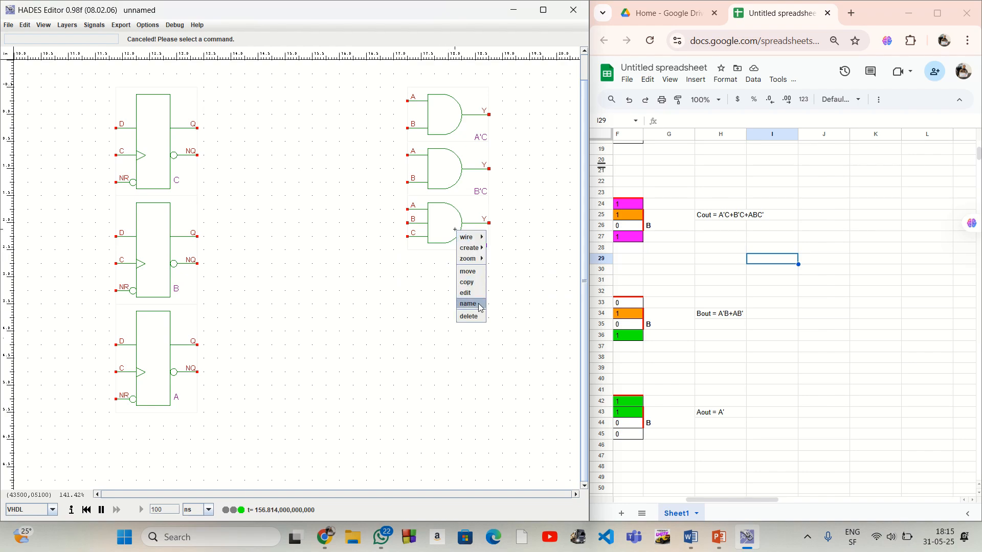
left_click(468, 303)
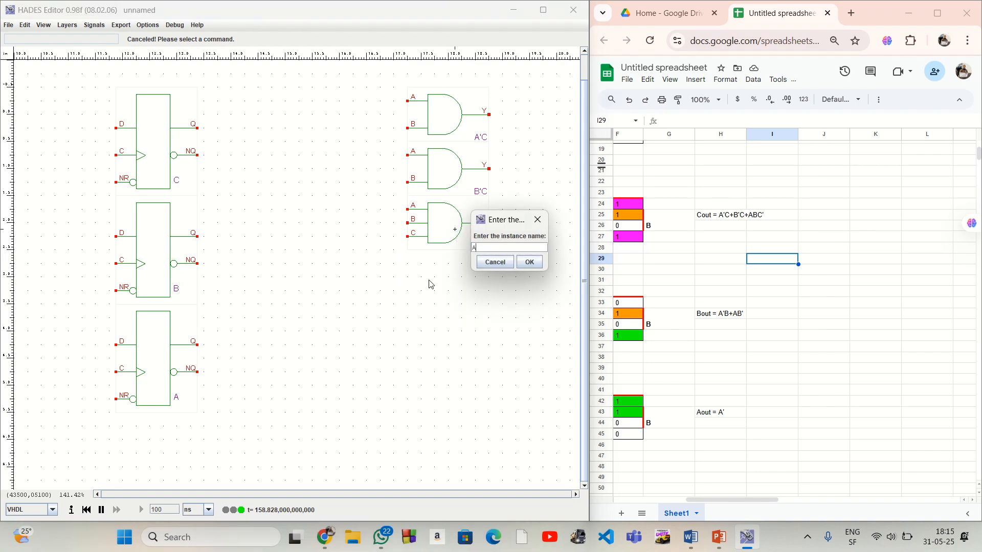
key("Return")
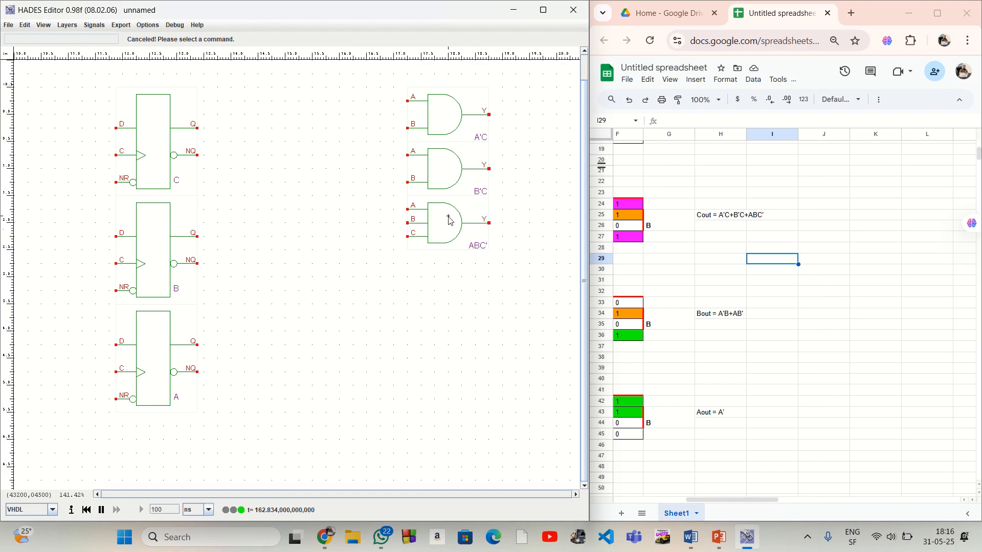
Place two more AND2 gates in the same column, stacked below the ABC' gate
left_click(728, 281)
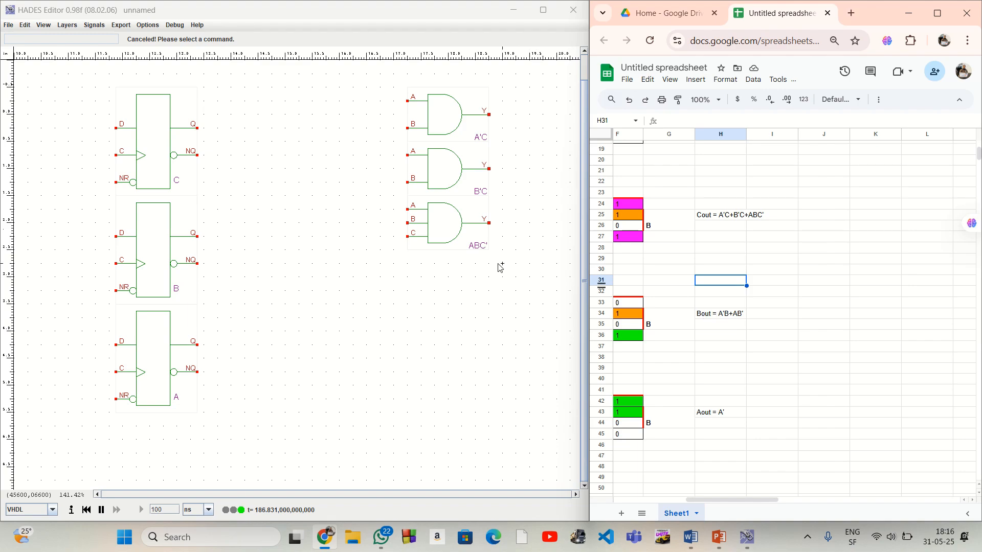
right_click(430, 260)
mouse_move(438, 276)
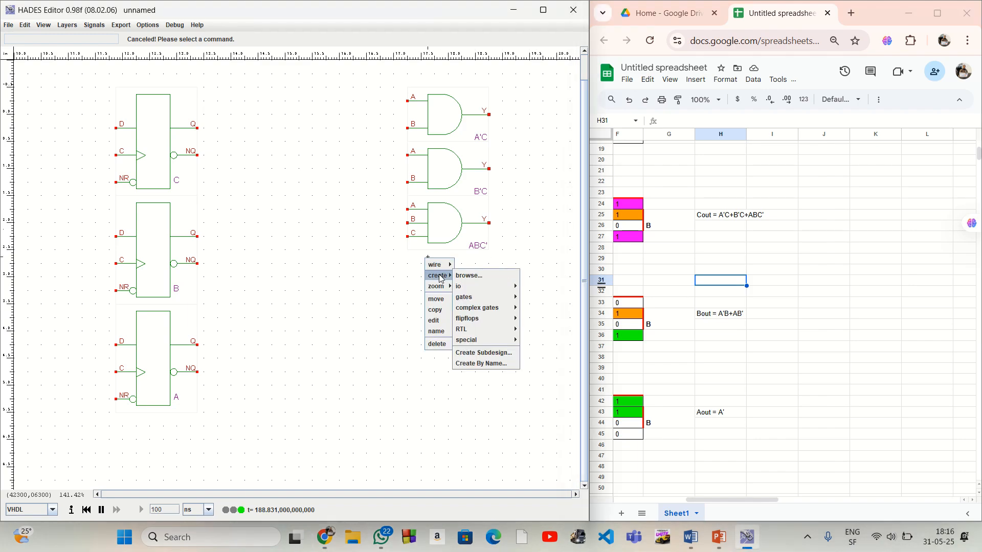
mouse_move(476, 297)
left_click(536, 300)
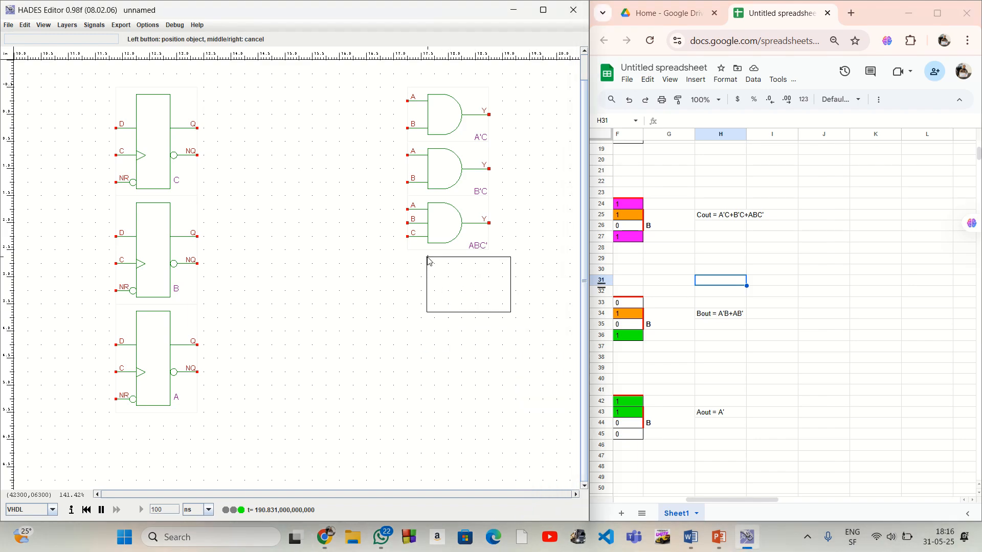
left_click(409, 257)
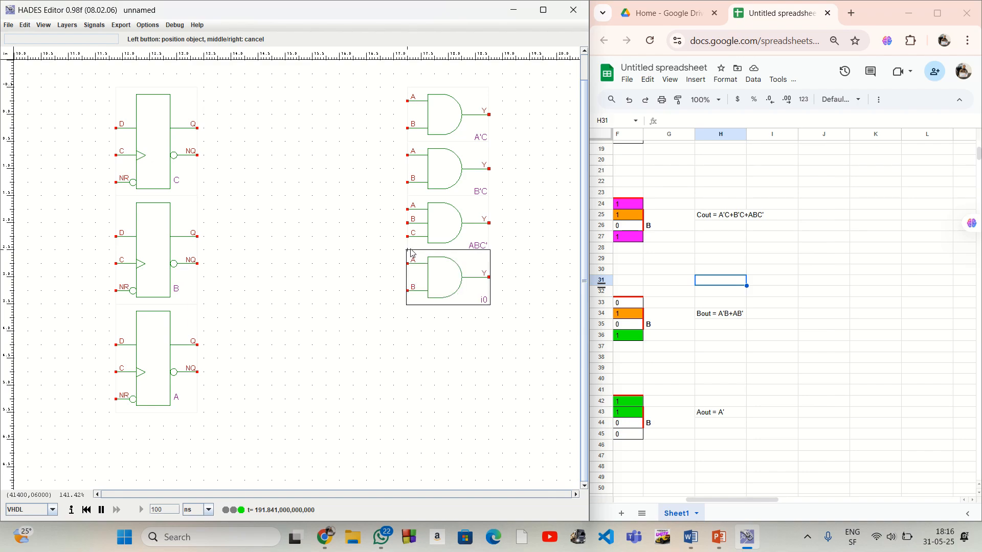
left_click(411, 309)
right_click(428, 287)
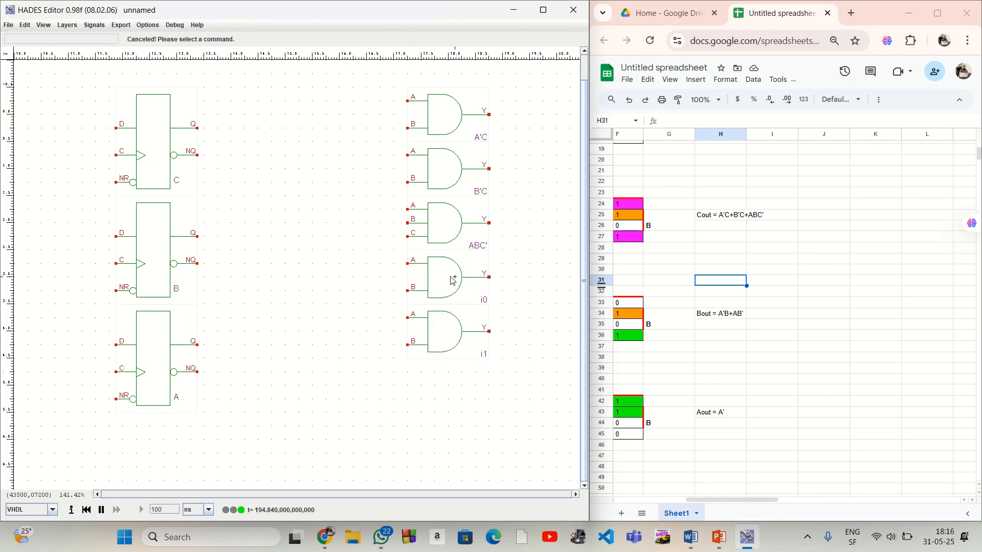
Name the two new AND2 gates A'B and AB', from the upper one to the lower one
right_click(448, 277)
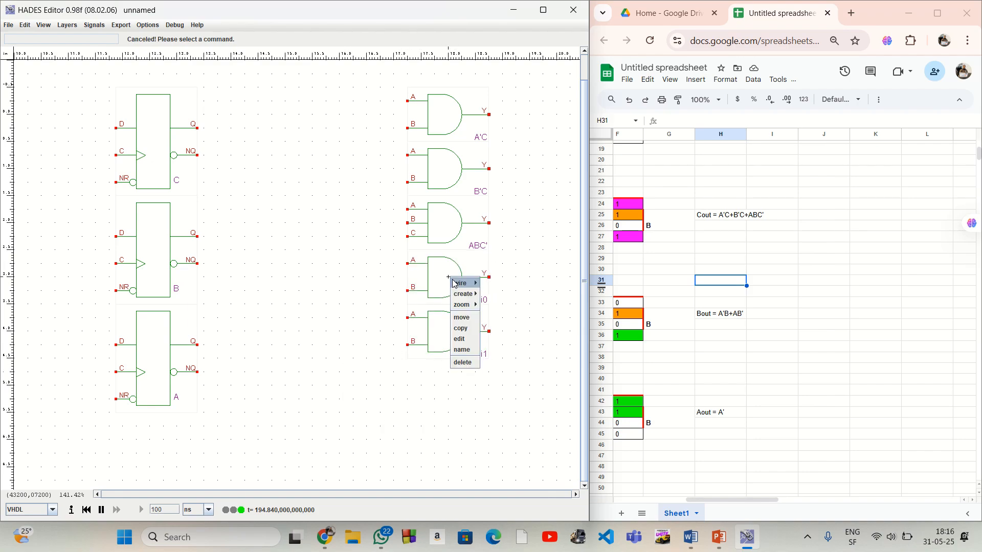
left_click(463, 350)
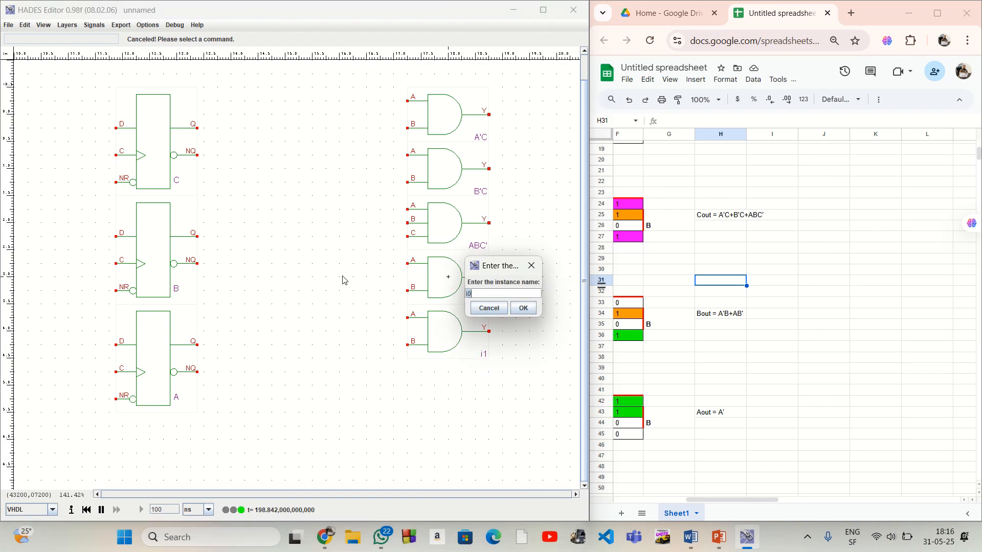
type("A'B")
key("Return")
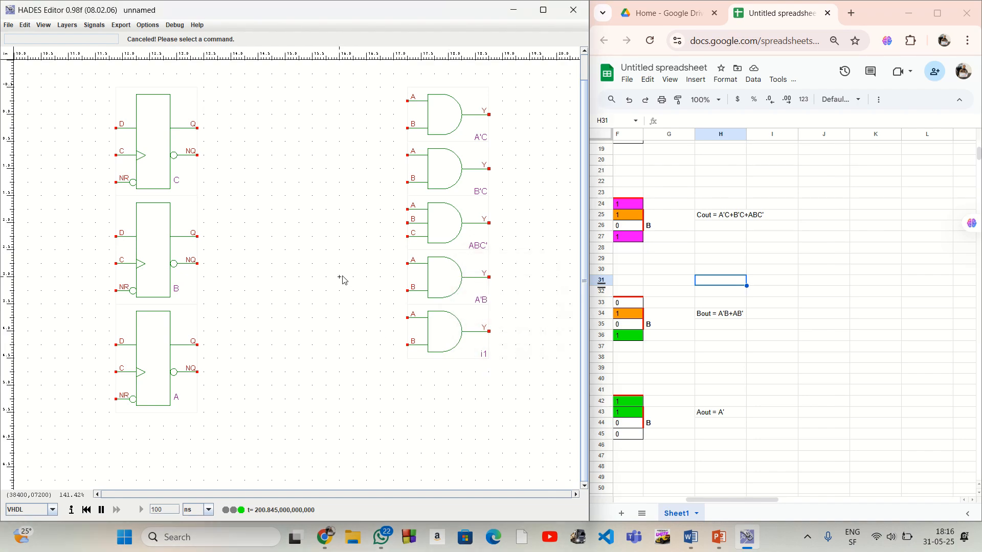
right_click(449, 325)
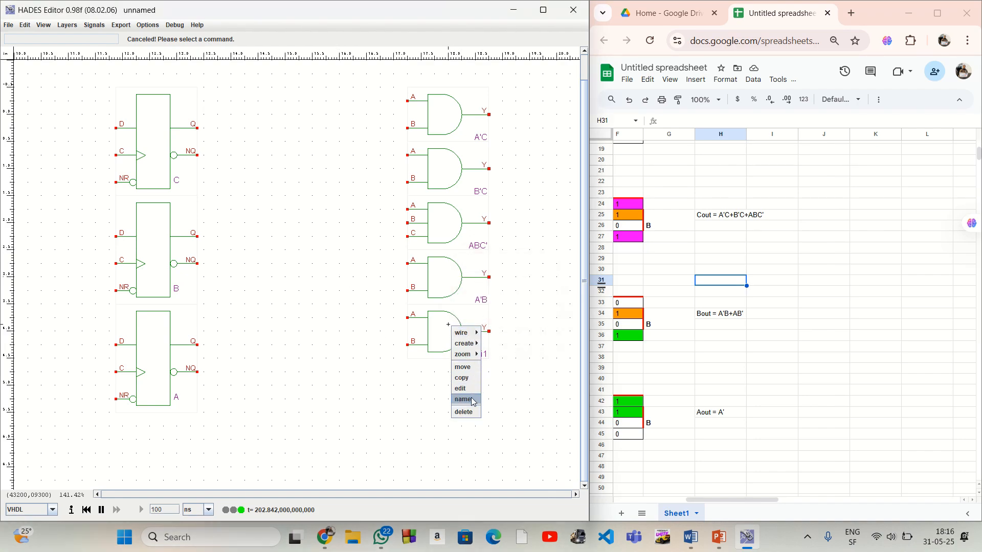
left_click(463, 400)
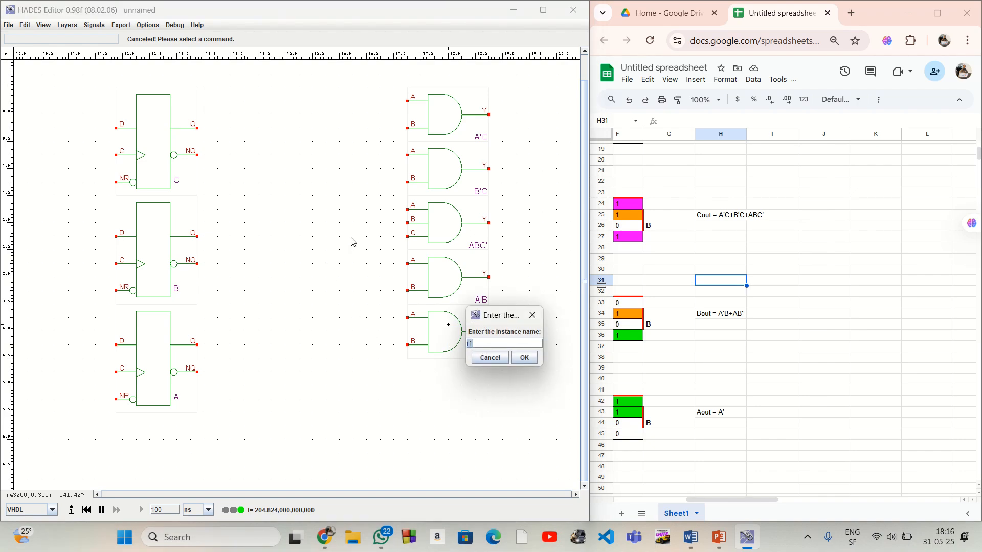
key("Return")
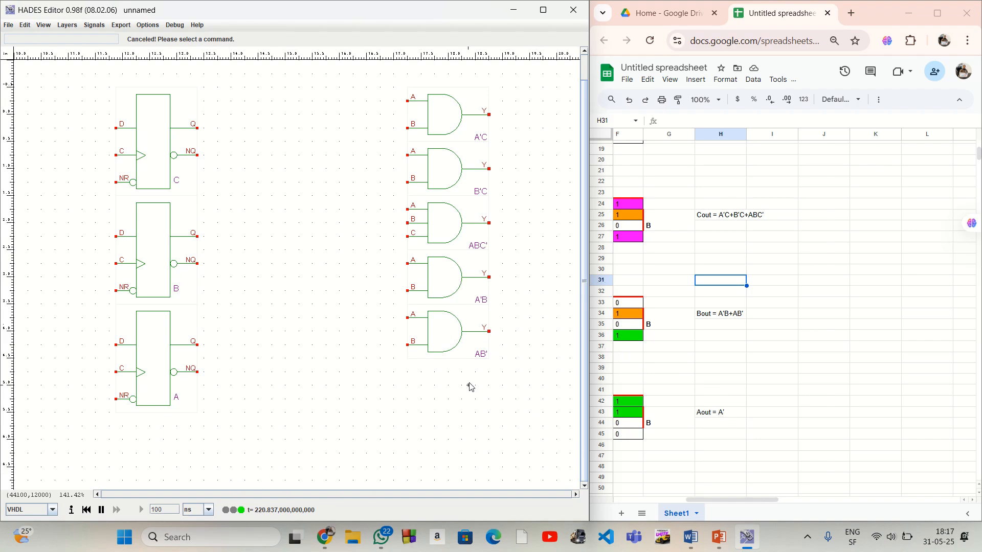
Place an OR3 gate for the Cout expression to the right of the AND gates, about level with the B'C gate
scroll(461, 389, "right", 5)
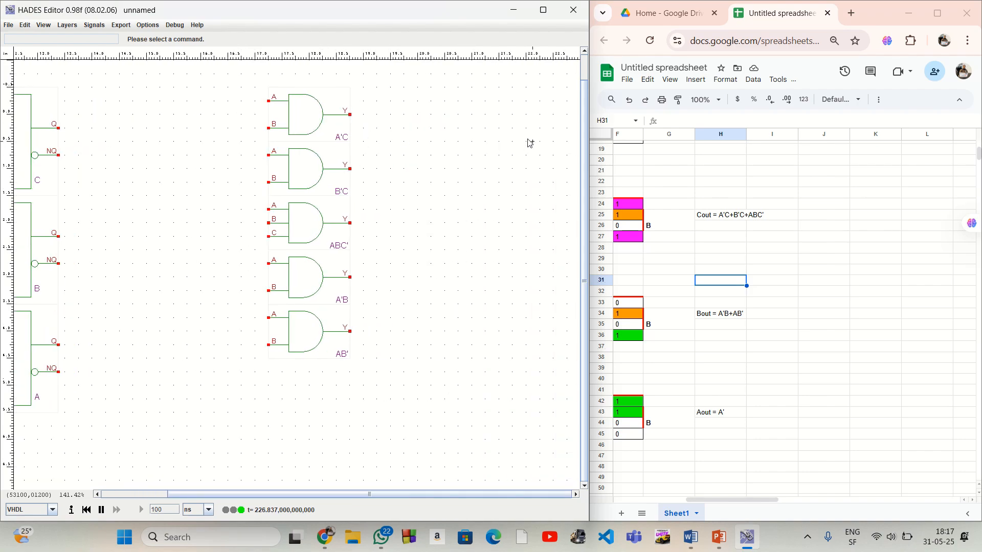
scroll(515, 137, "right", 2)
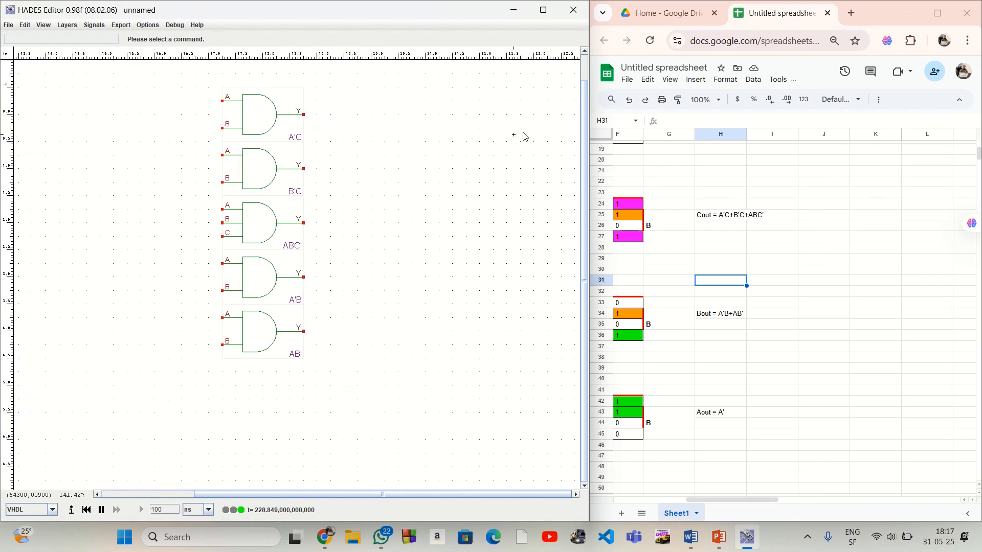
left_click_drag(699, 213, 760, 216)
left_click(754, 239)
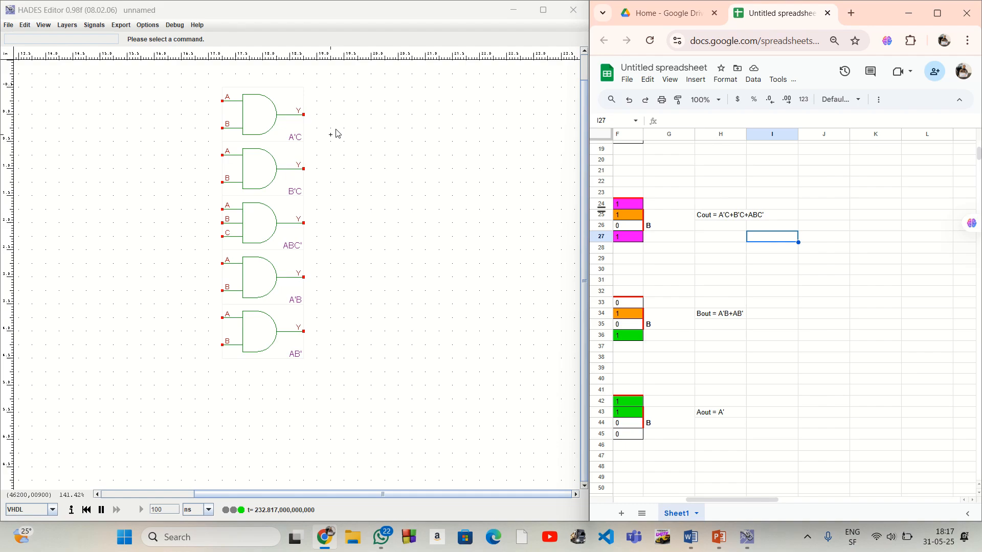
right_click(458, 124)
mouse_move(469, 142)
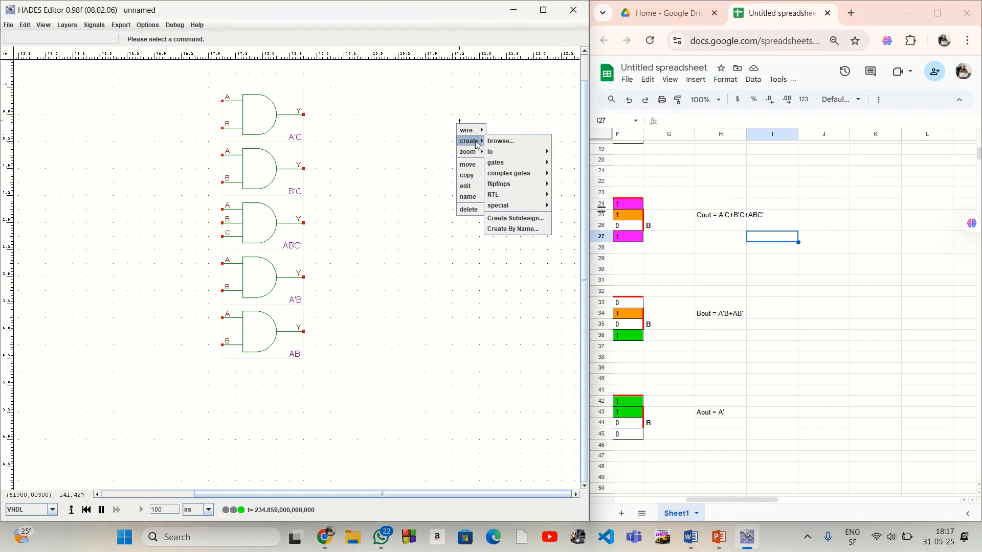
mouse_move(521, 165)
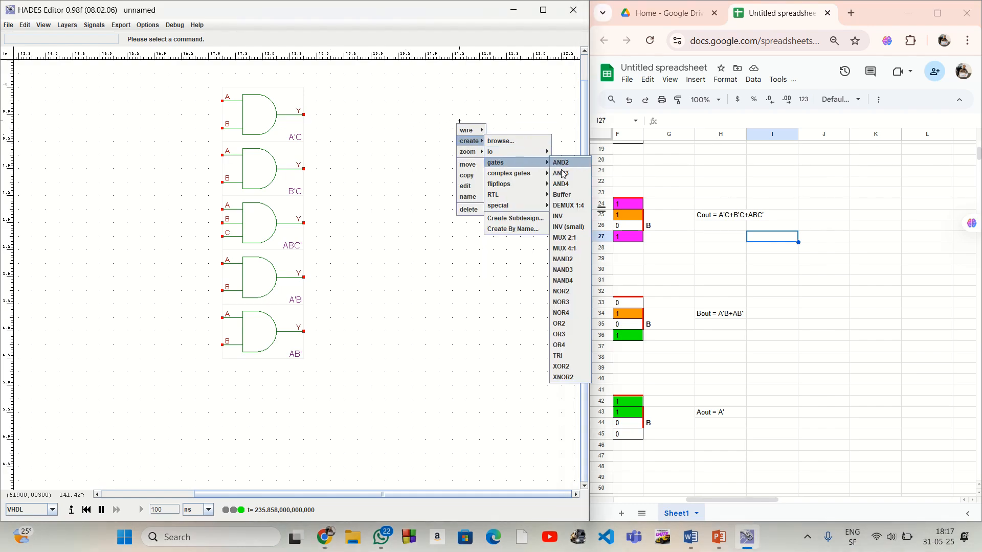
left_click(565, 335)
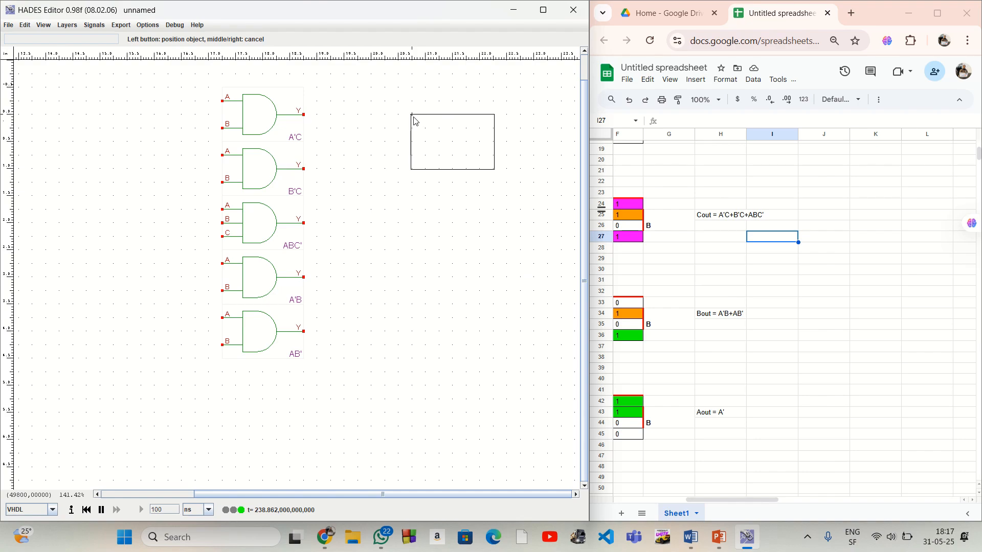
left_click(428, 151)
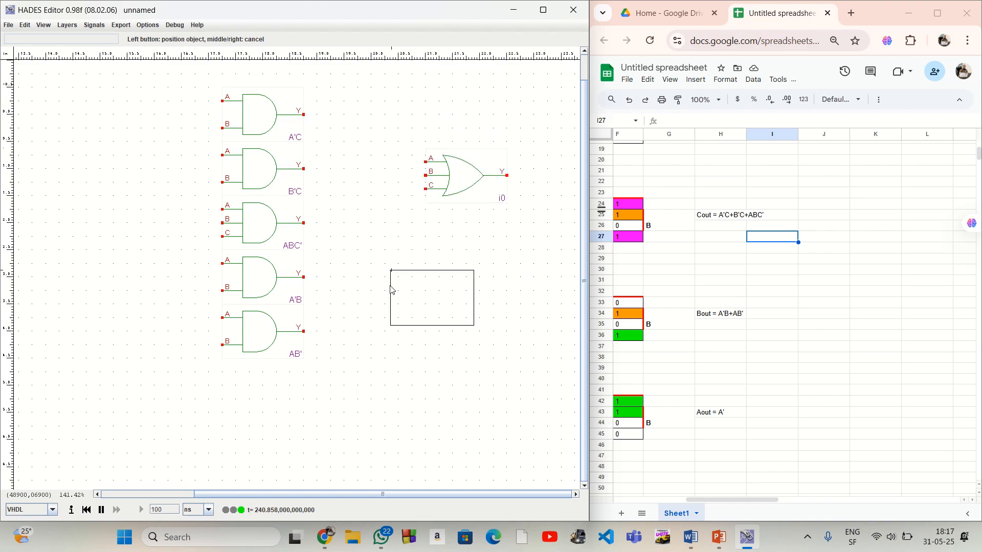
Move the OR3 gate up slightly so its middle input lines up with the B'C gate's output
right_click(411, 252)
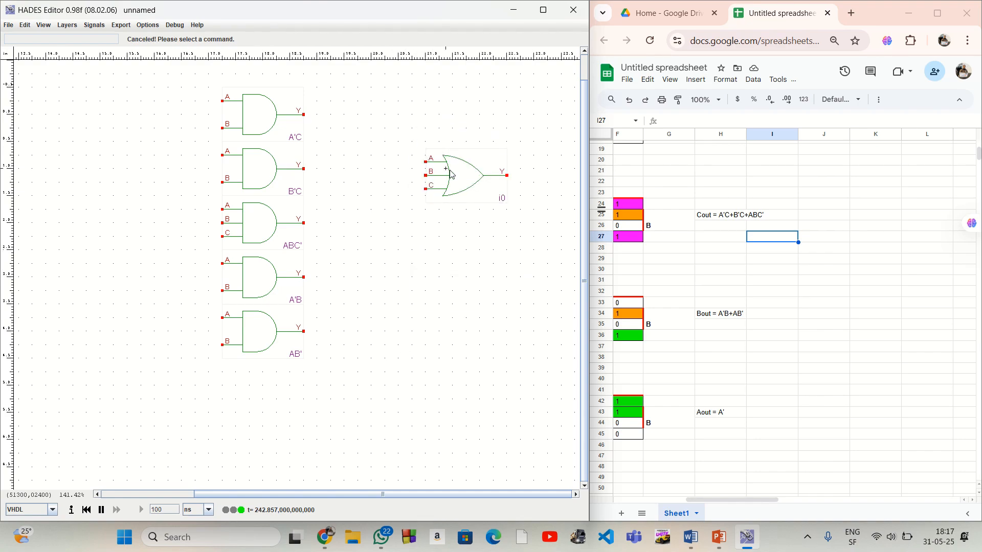
right_click(451, 169)
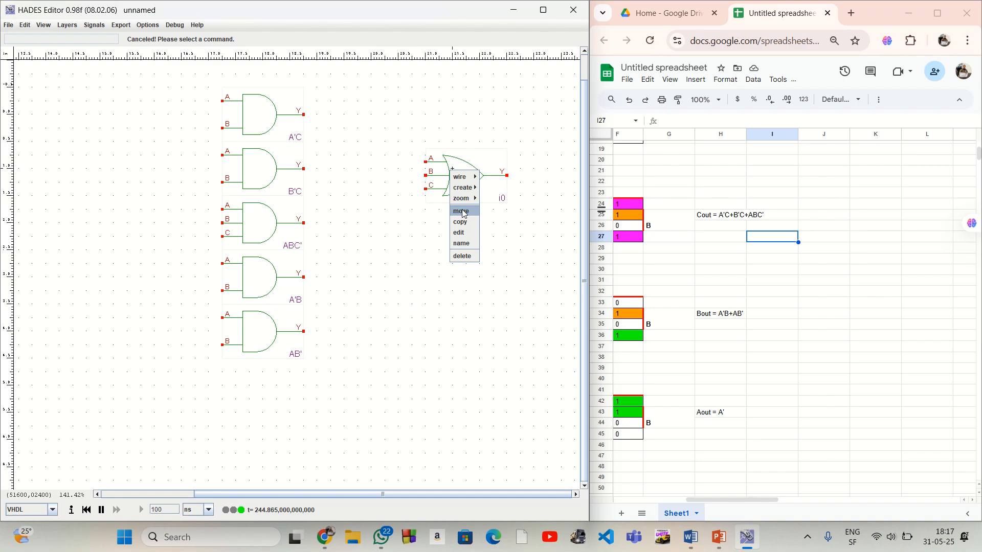
left_click(460, 210)
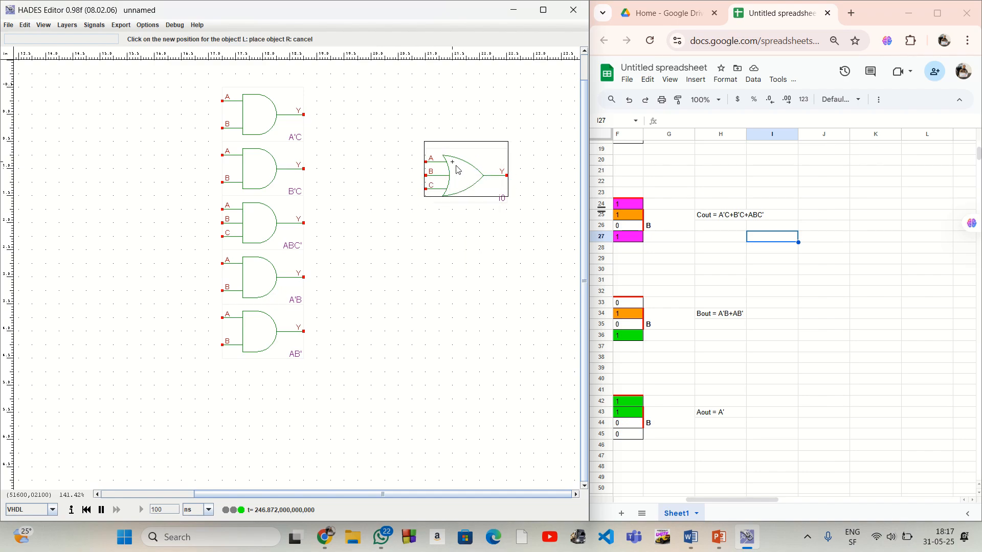
left_click(456, 168)
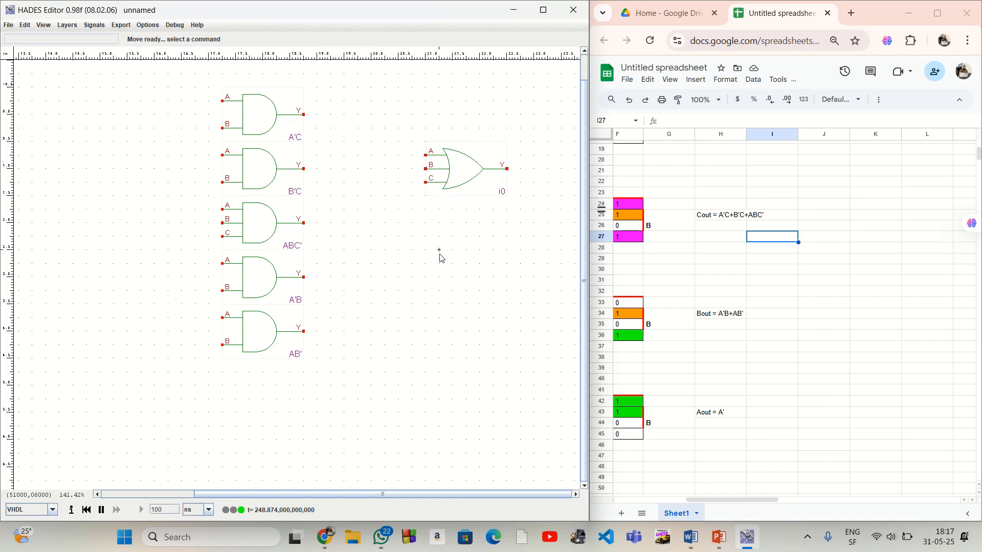
Wire the outputs of the A'C, B'C and ABC' gates to inputs A, B and C of the OR3 gate respectively
left_click(305, 116)
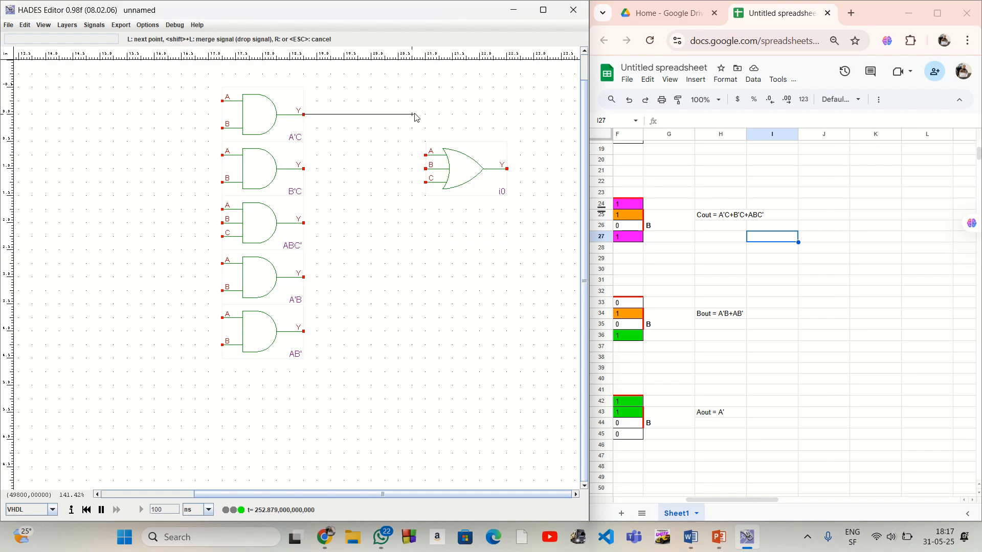
left_click(412, 114)
left_click(425, 156)
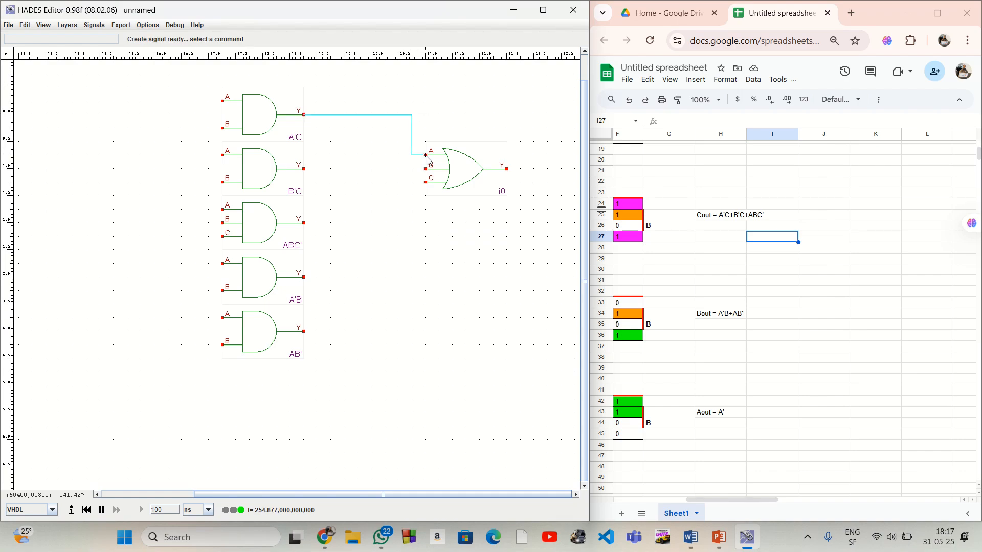
left_click(305, 223)
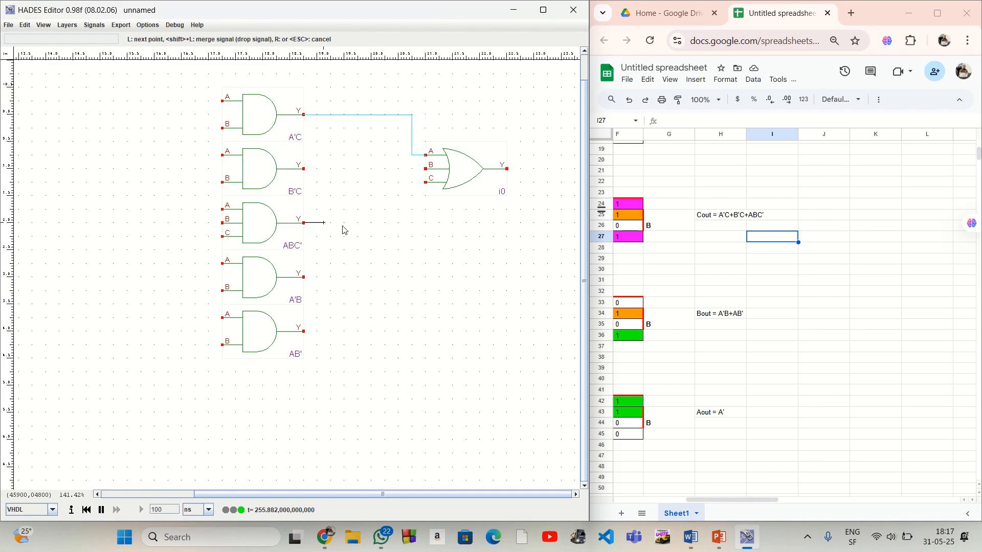
left_click(412, 223)
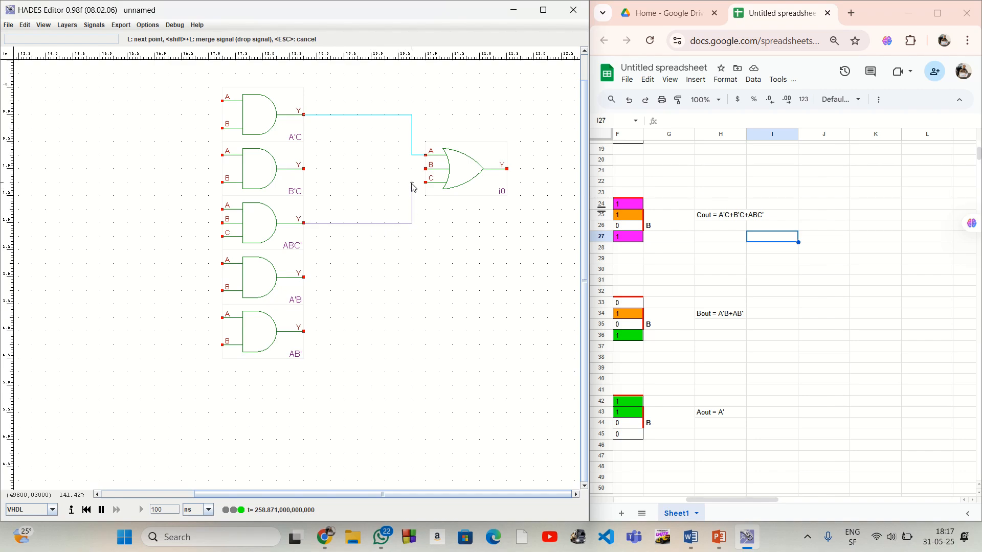
left_click(426, 182)
left_click(304, 168)
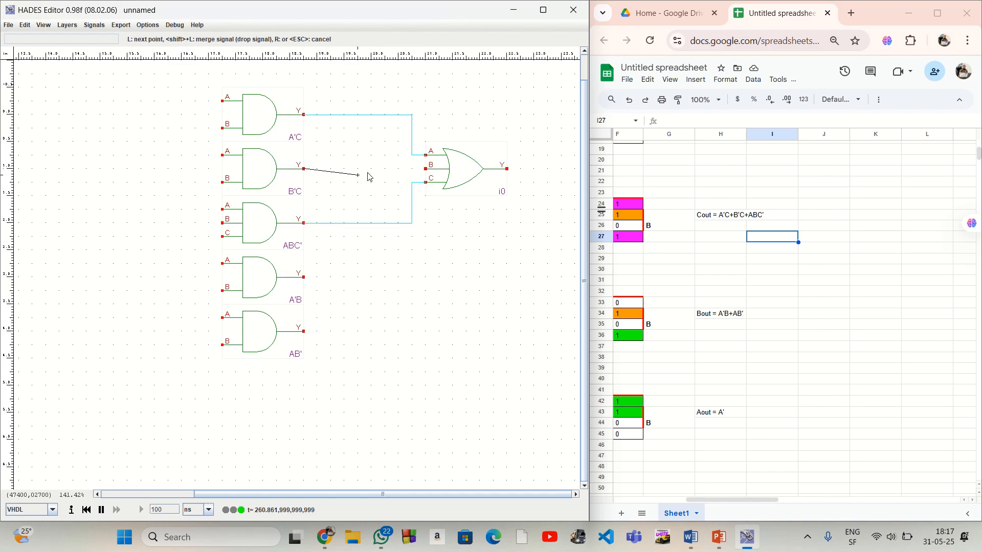
left_click(425, 168)
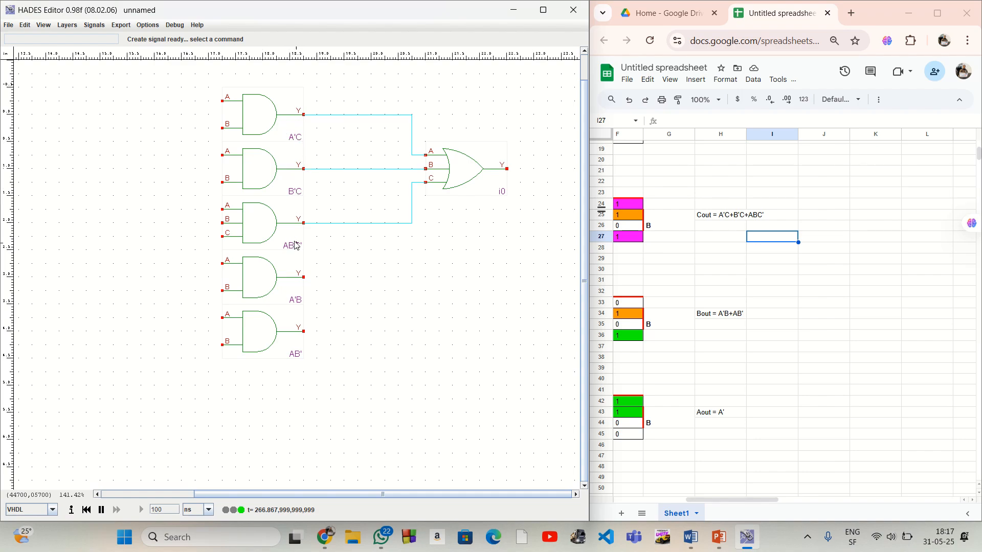
Name the OR3 gate A'C+B'C+ABC'
right_click(472, 177)
left_click(483, 246)
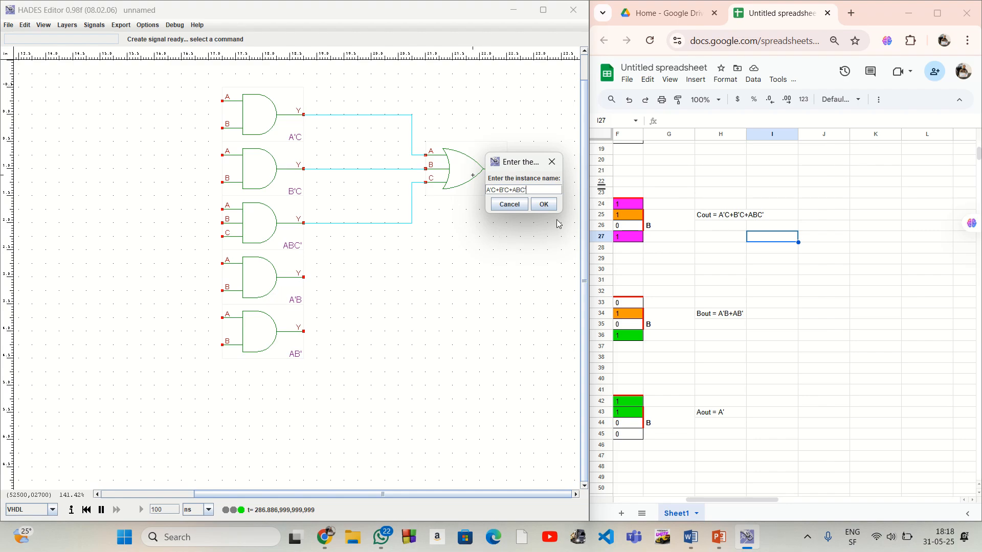
left_click(543, 204)
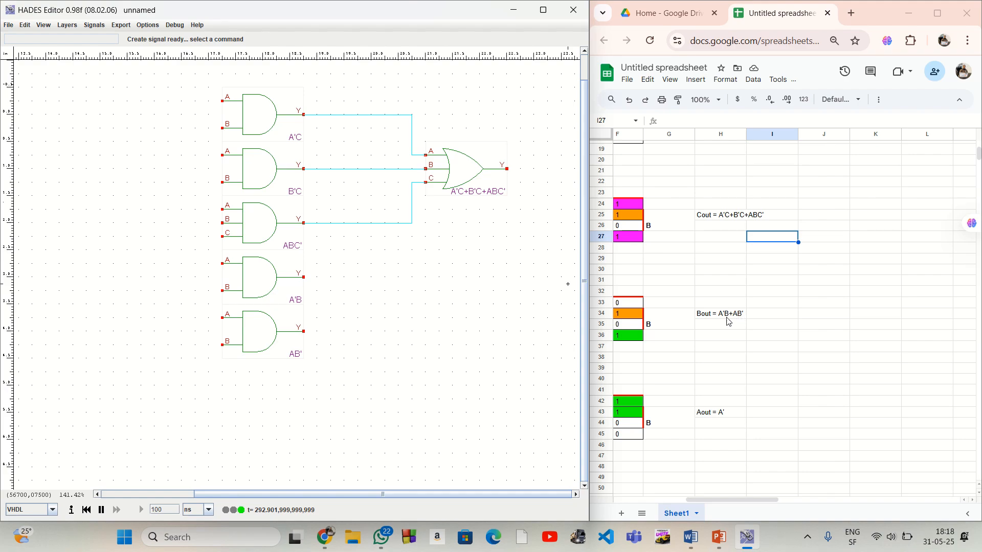
Place one OR2 gate for the Bout expression below the OR3 gate, vertically between the A'B and AB' gate outputs
right_click(446, 291)
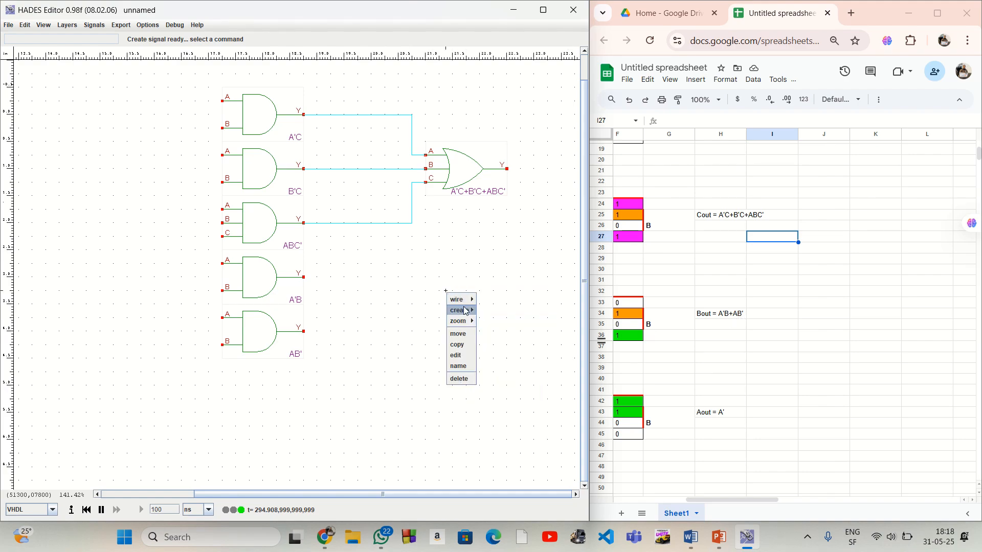
mouse_move(465, 310)
mouse_move(505, 333)
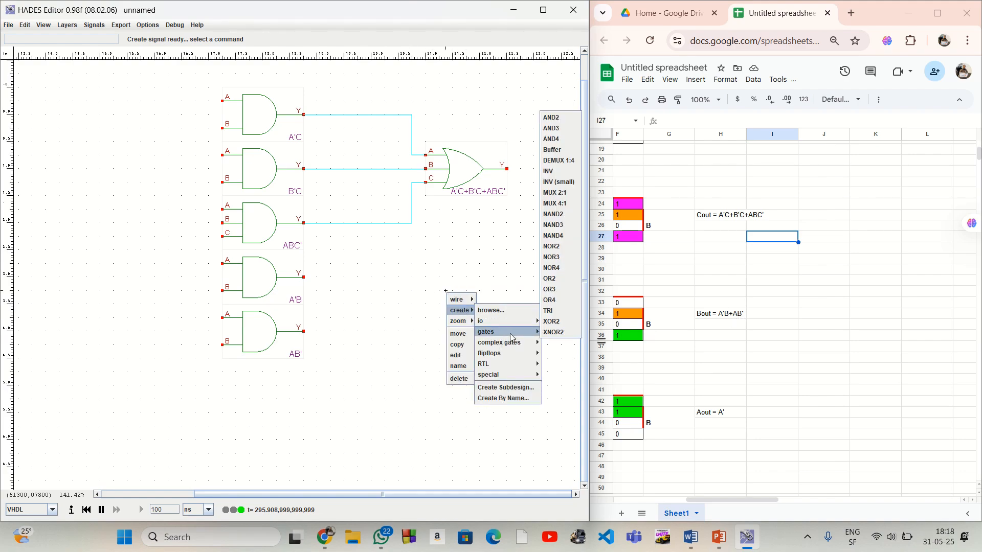
left_click(561, 280)
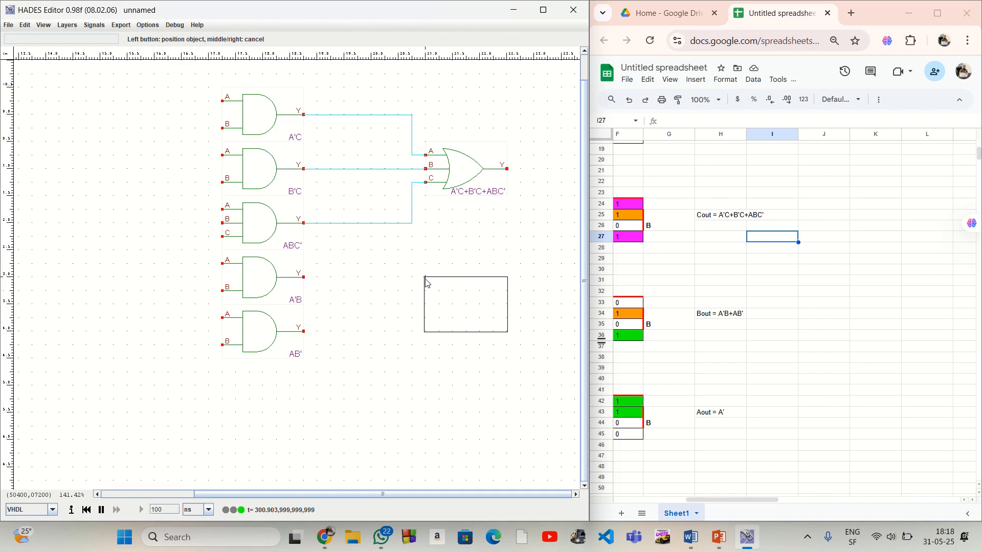
left_click(427, 283)
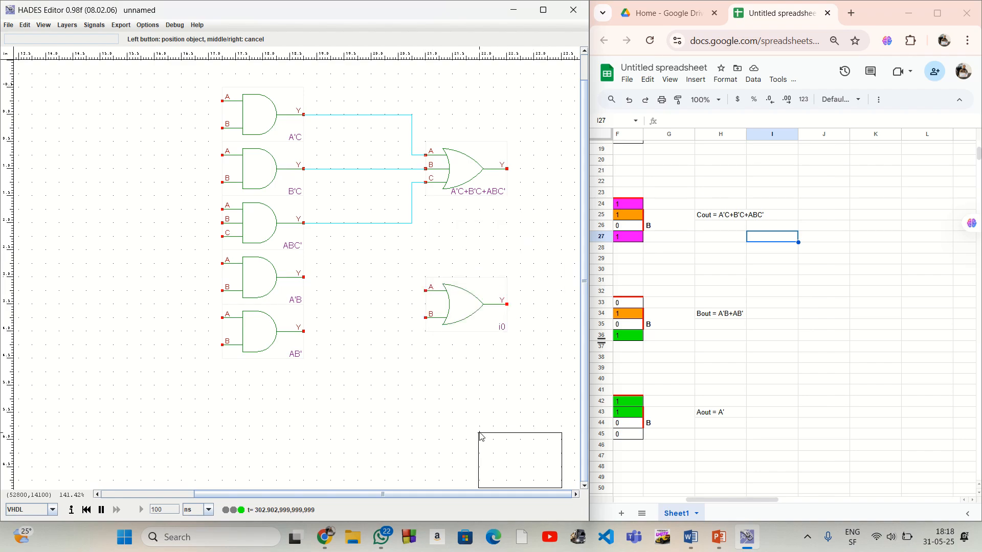
right_click(470, 411)
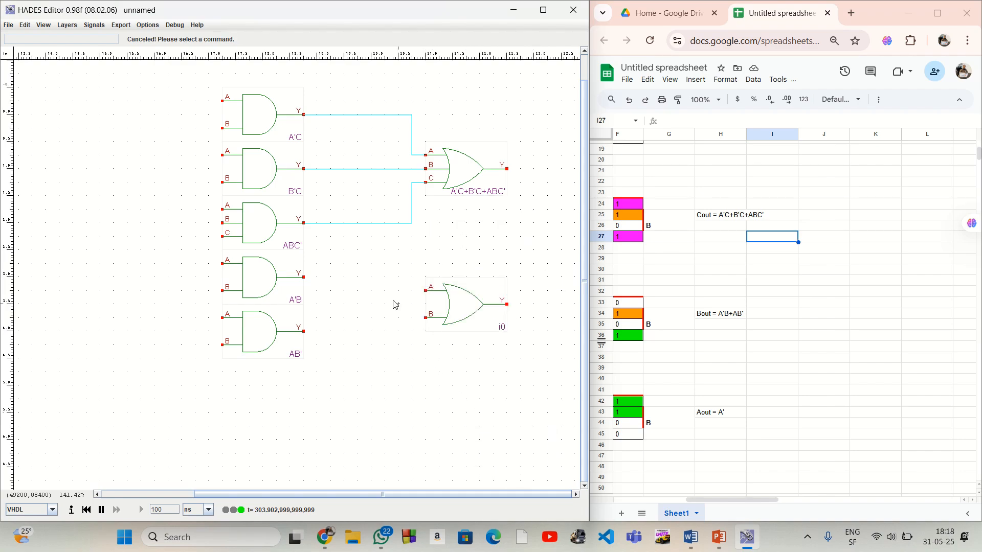
Wire the A'B gate's output to input A of the OR2 gate and the AB' gate's output to its input B
left_click(304, 277)
left_click(414, 279)
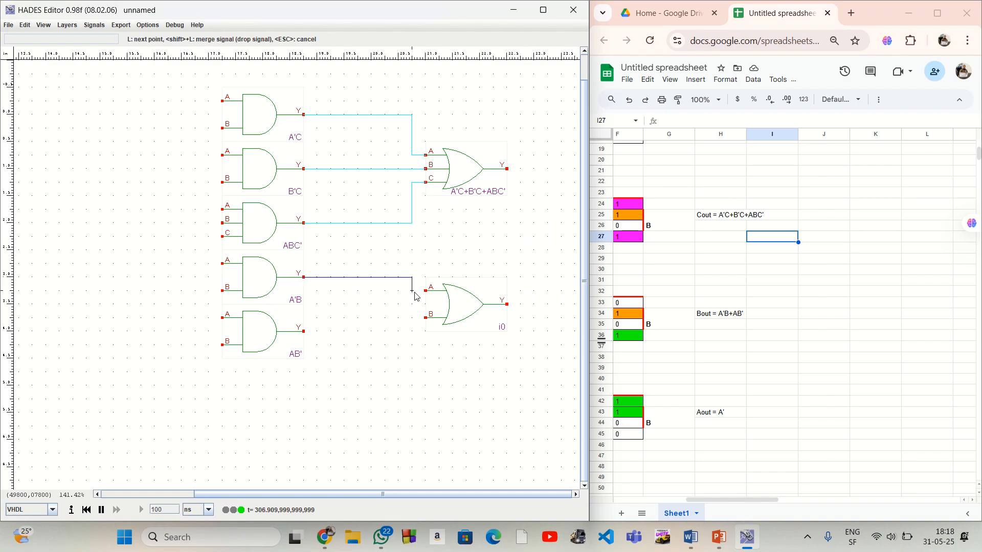
left_click(427, 294)
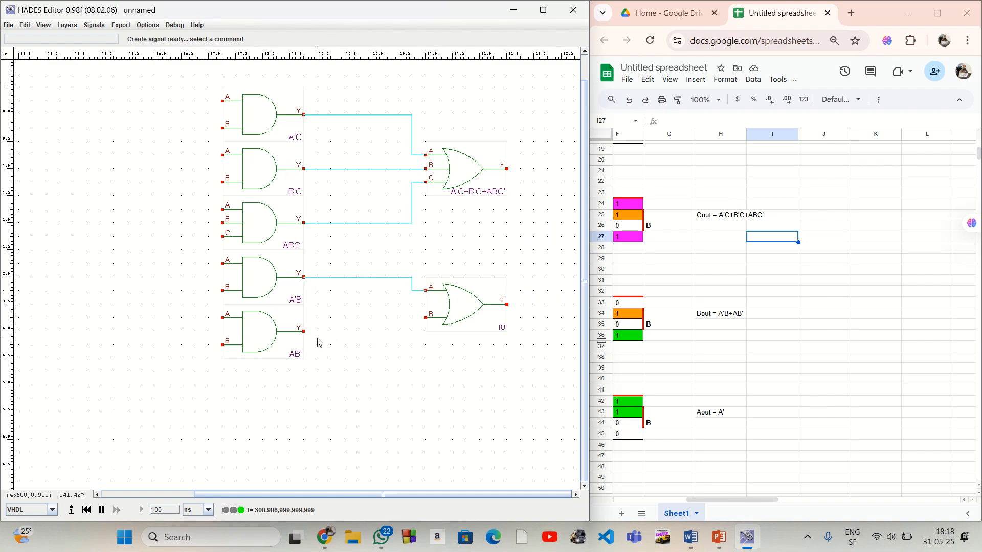
left_click(304, 332)
left_click(413, 331)
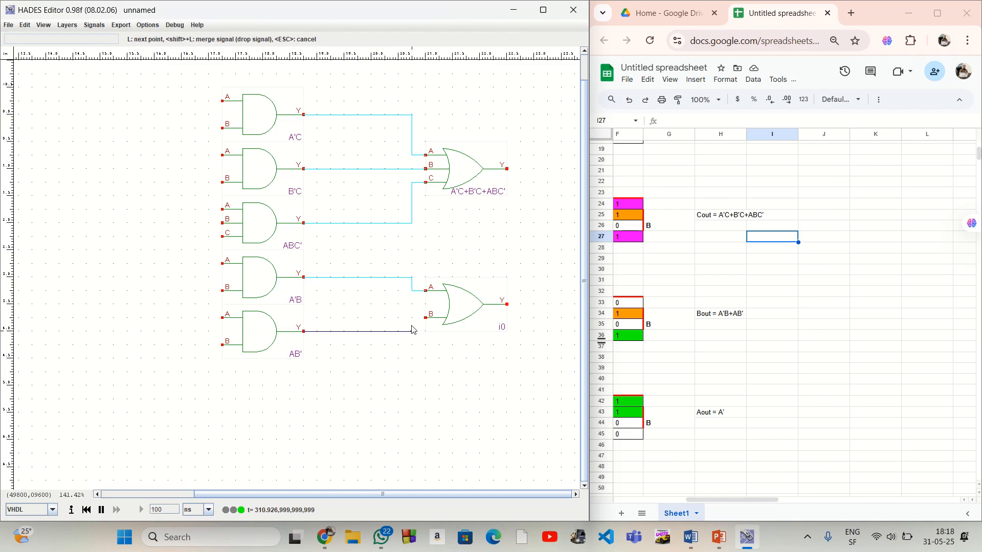
left_click(426, 318)
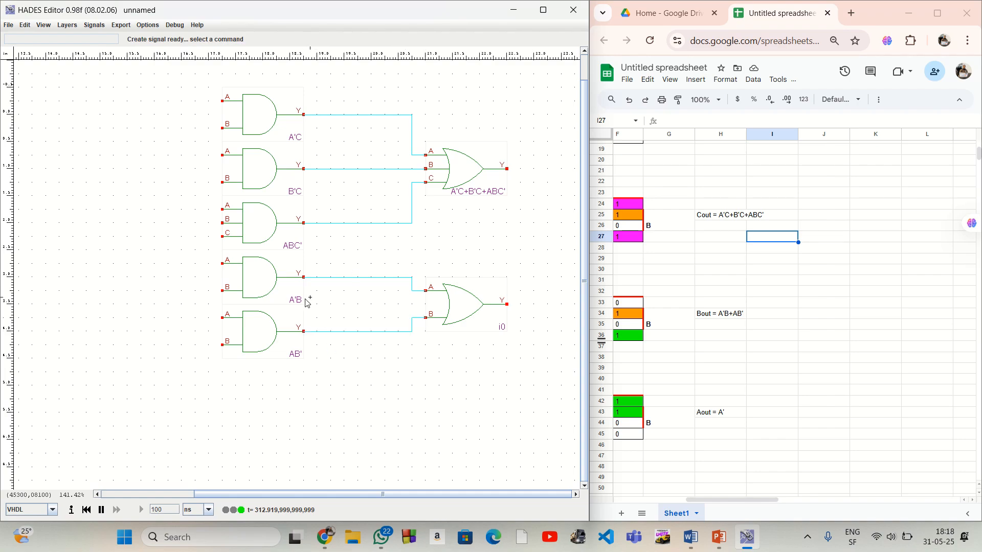
Name the OR2 gate A'B+AB'
right_click(493, 316)
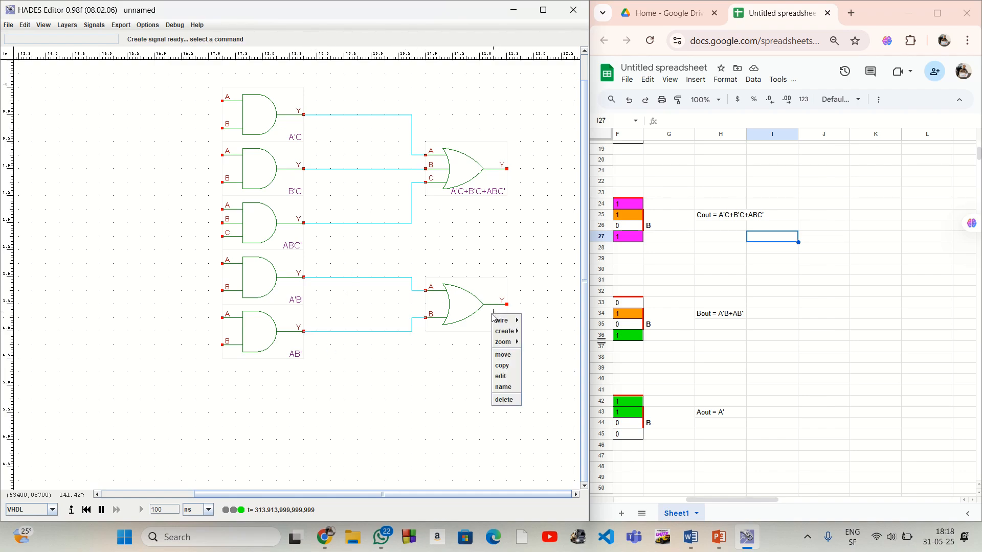
left_click(504, 388)
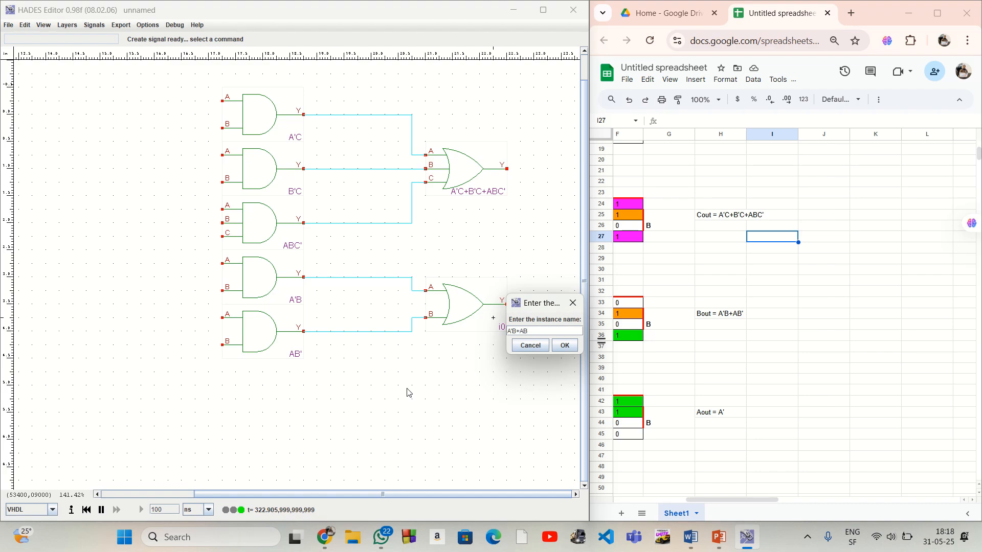
left_click(555, 347)
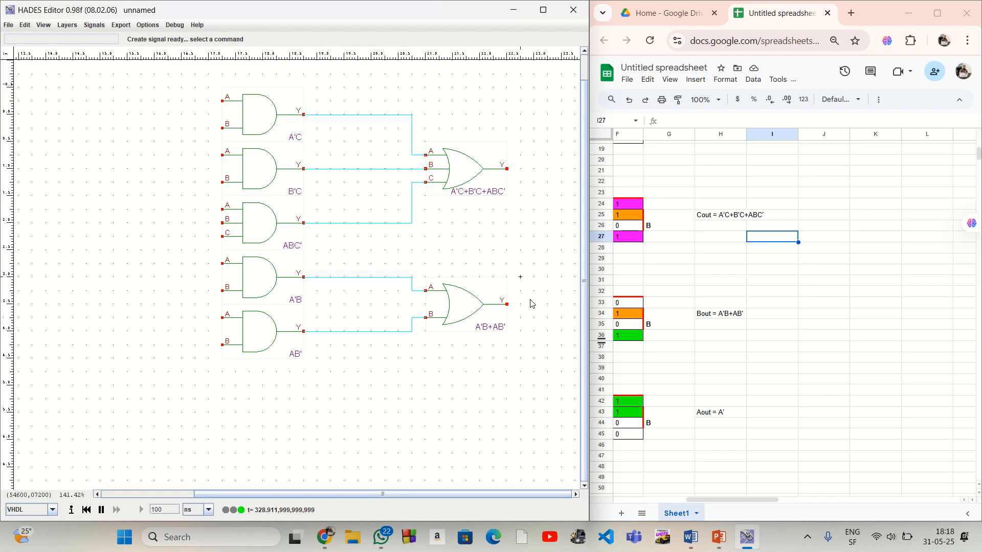
Wire flip-flop A's NQ output to input B of the A'C gate, and branch that wire to input B of the A'B gate
left_click_drag(394, 496, 296, 495)
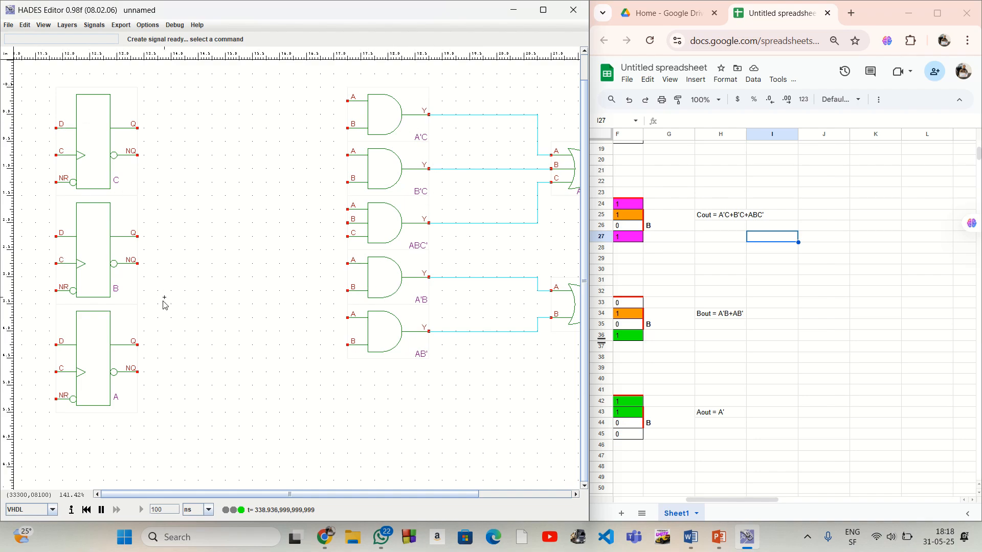
left_click(137, 372)
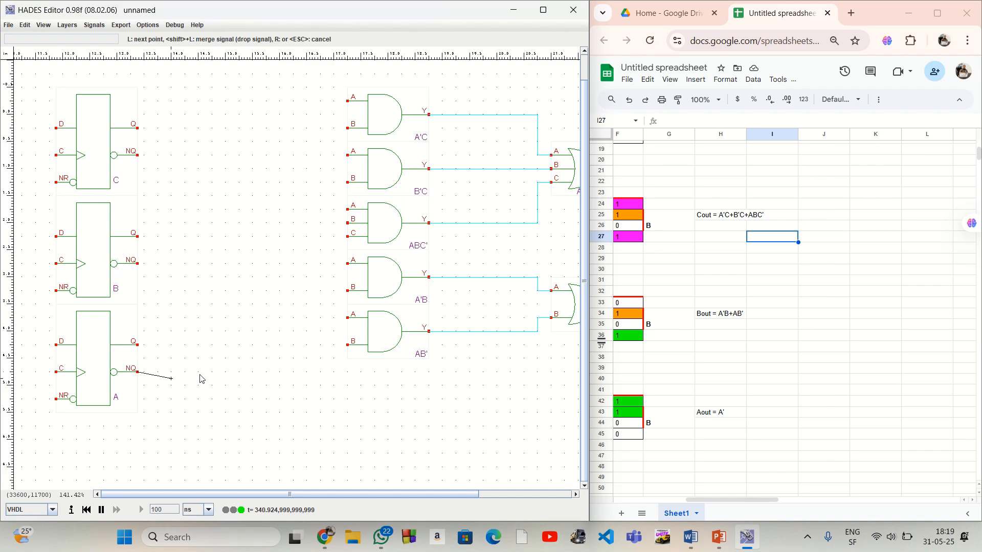
left_click(334, 372)
left_click(334, 128)
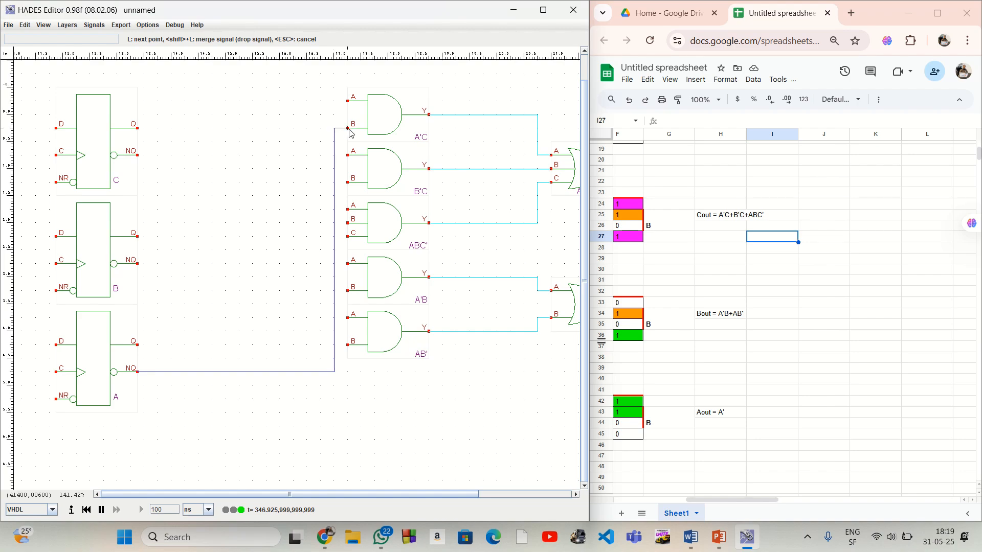
left_click(348, 128)
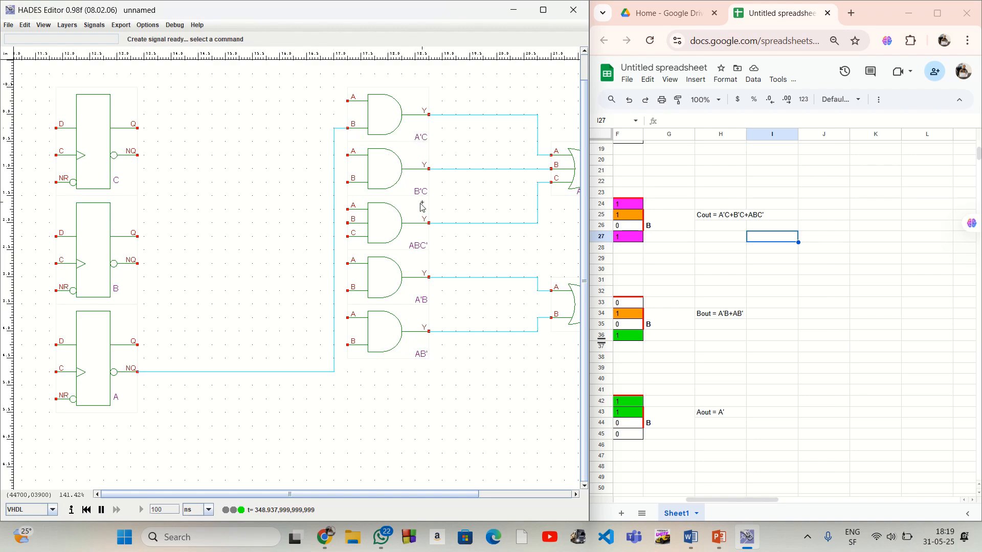
right_click(334, 291)
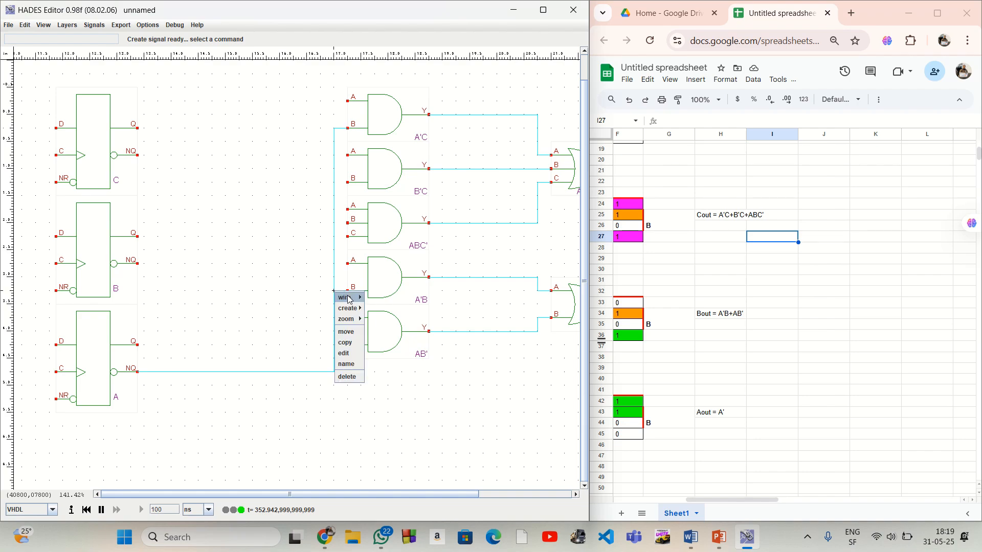
mouse_move(347, 301)
left_click(386, 318)
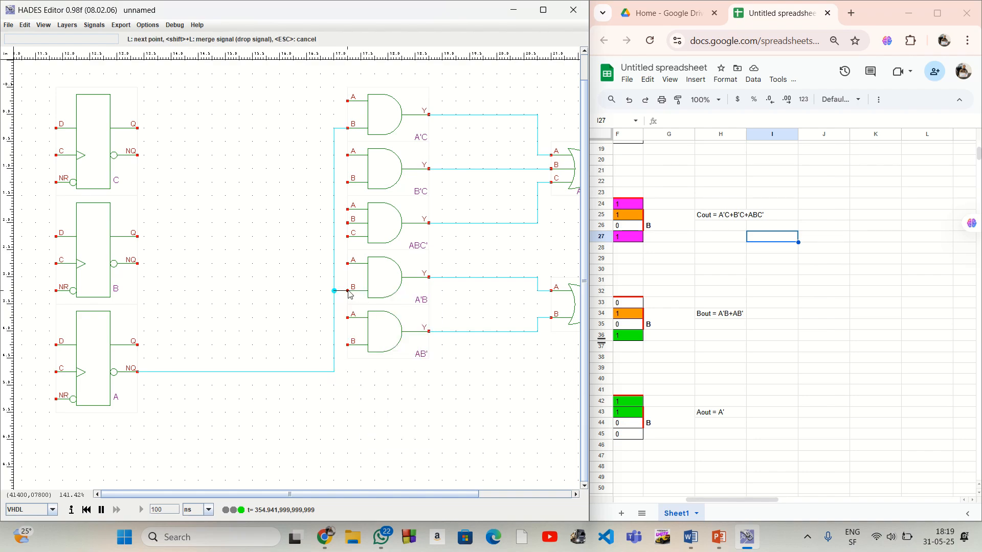
left_click(348, 291)
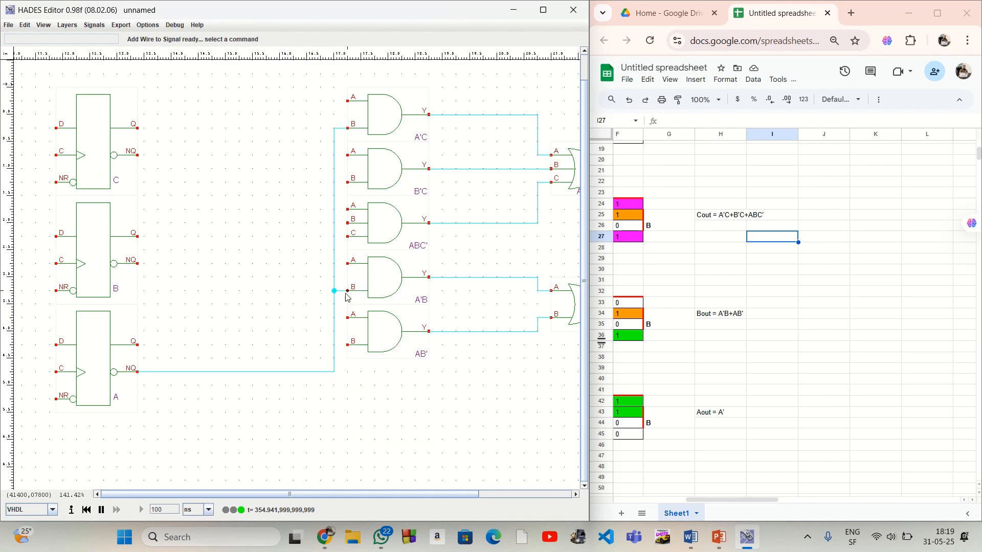
Wire flip-flop A's Q output to input B of the AB' gate, and branch that wire to input C of the ABC' gate
left_click(137, 344)
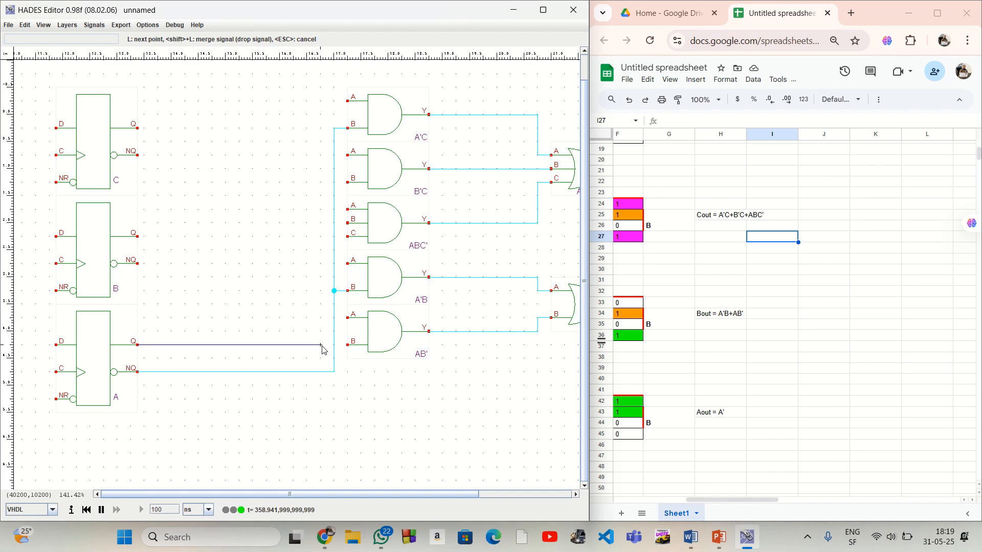
left_click(347, 345)
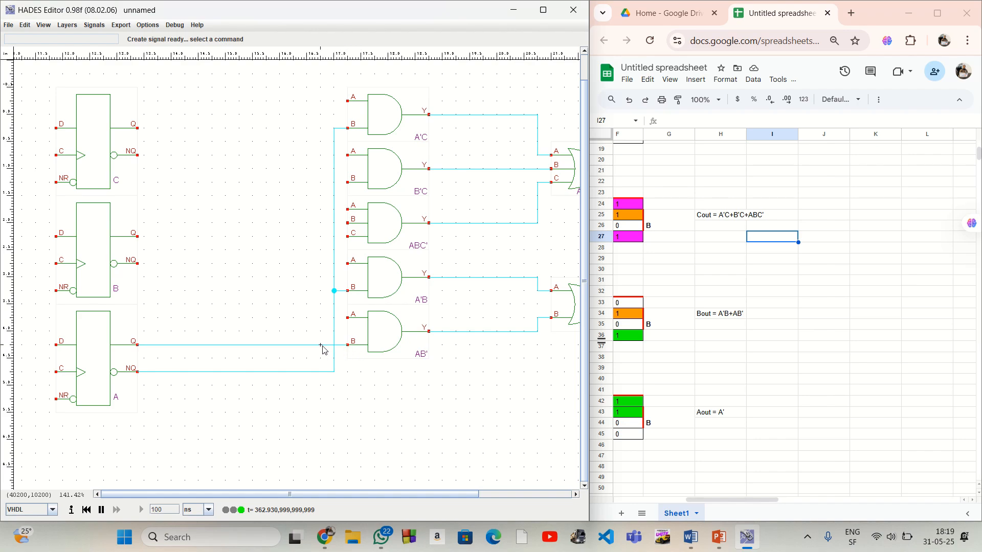
right_click(323, 347)
mouse_move(332, 354)
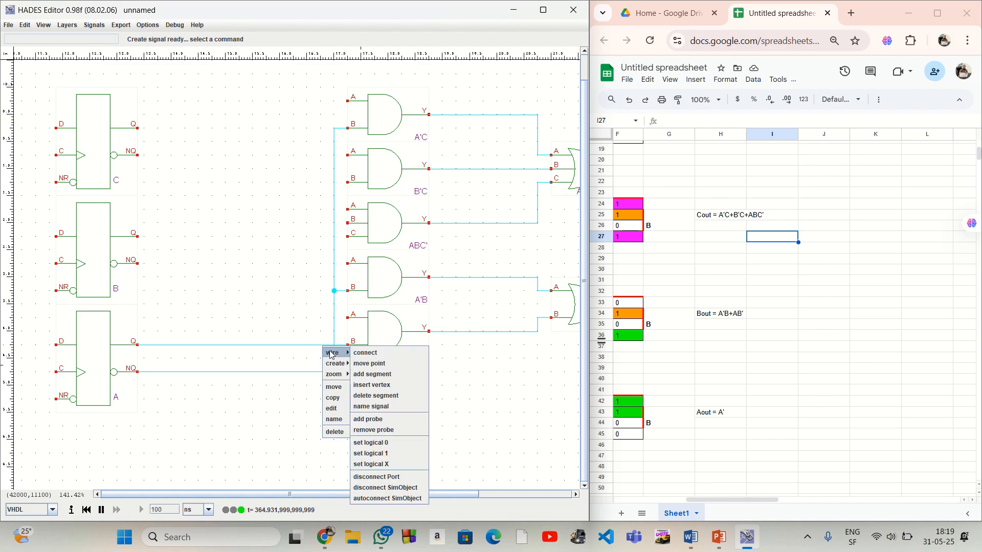
left_click(366, 374)
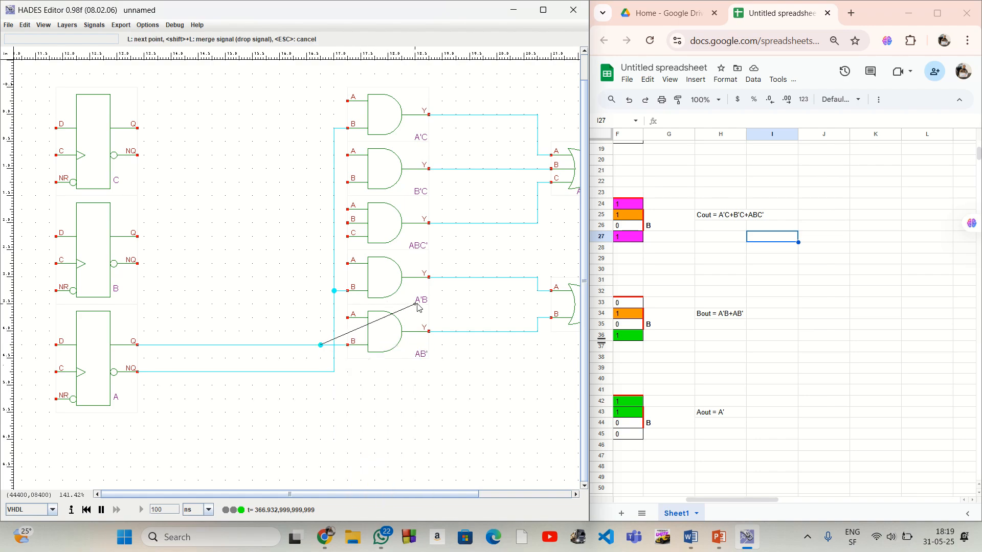
left_click(320, 237)
left_click(350, 238)
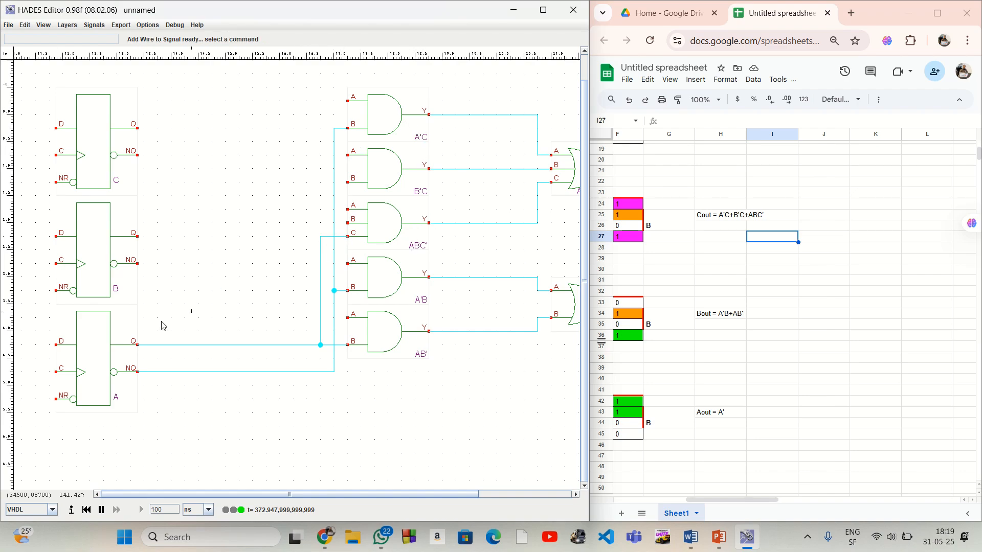
Wire flip-flop B's NQ output to input A of the AB' gate, and branch that wire to input B of the B'C gate
left_click(140, 264)
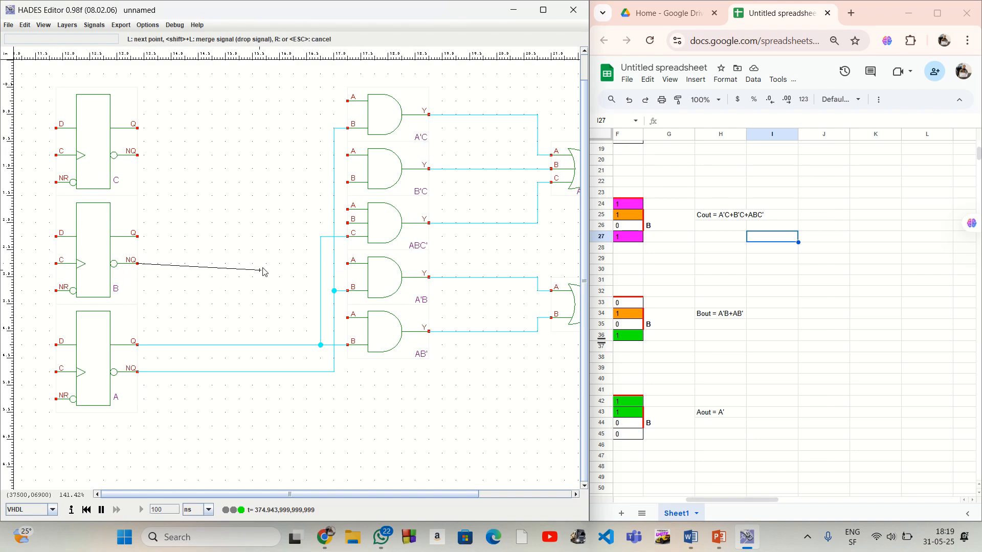
left_click(306, 265)
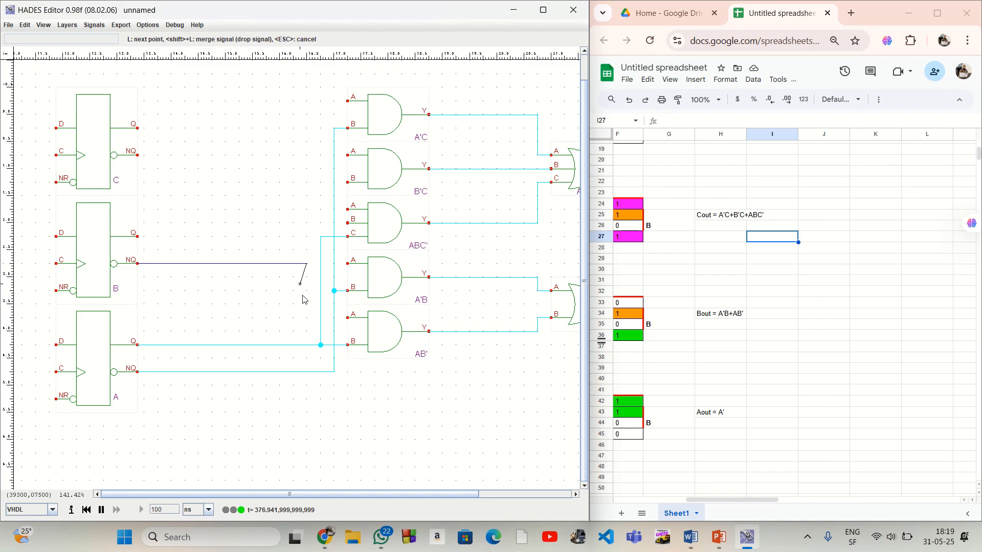
left_click(307, 318)
left_click(348, 318)
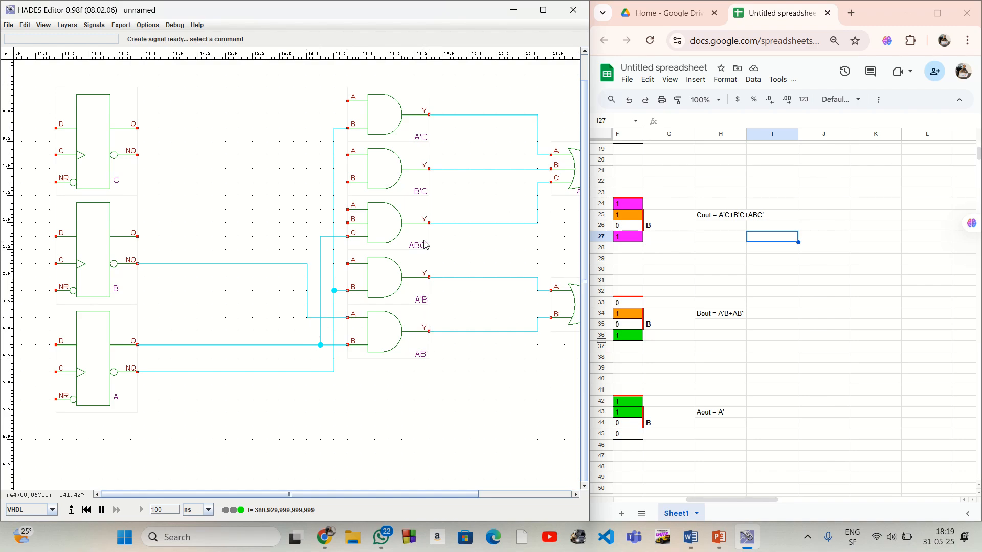
right_click(307, 265)
mouse_move(318, 269)
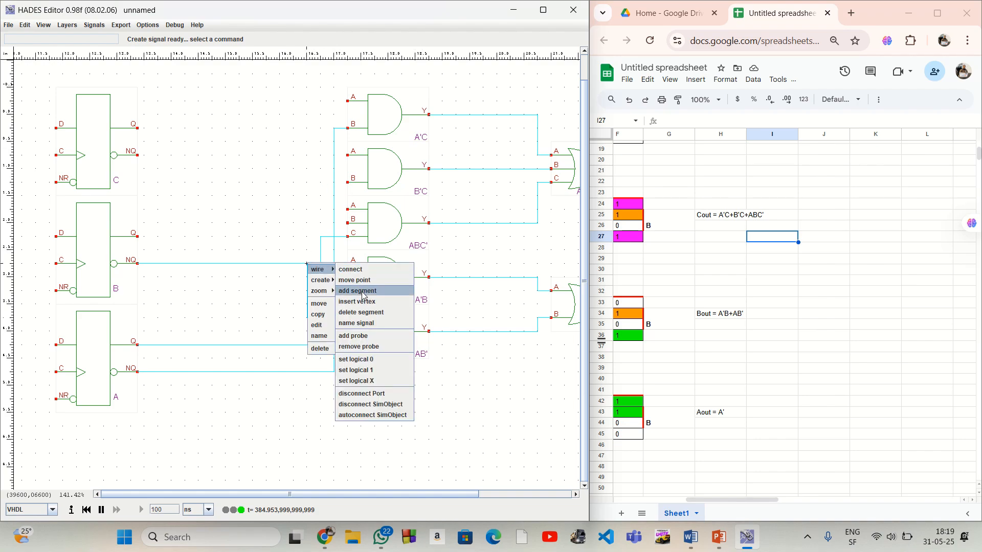
left_click(360, 281)
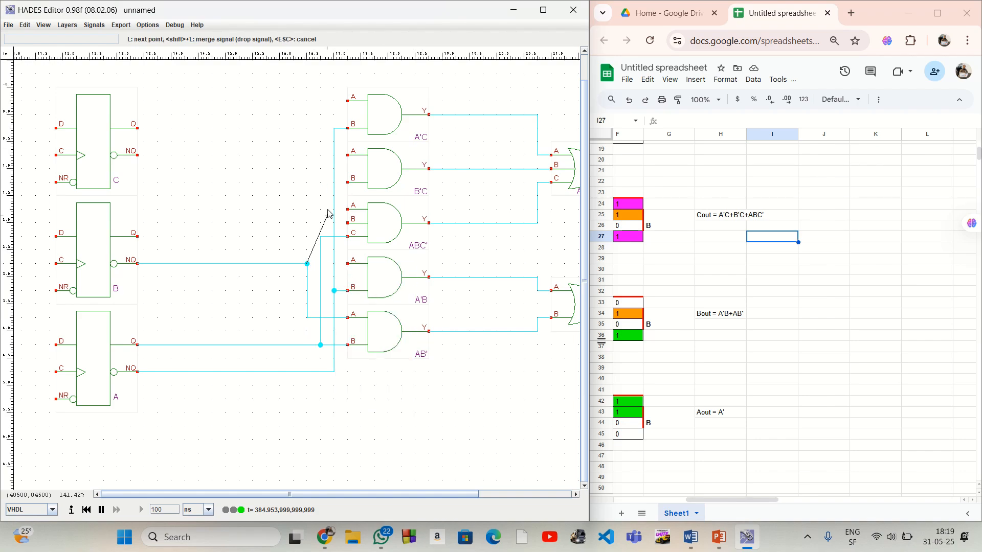
left_click(307, 182)
left_click(347, 182)
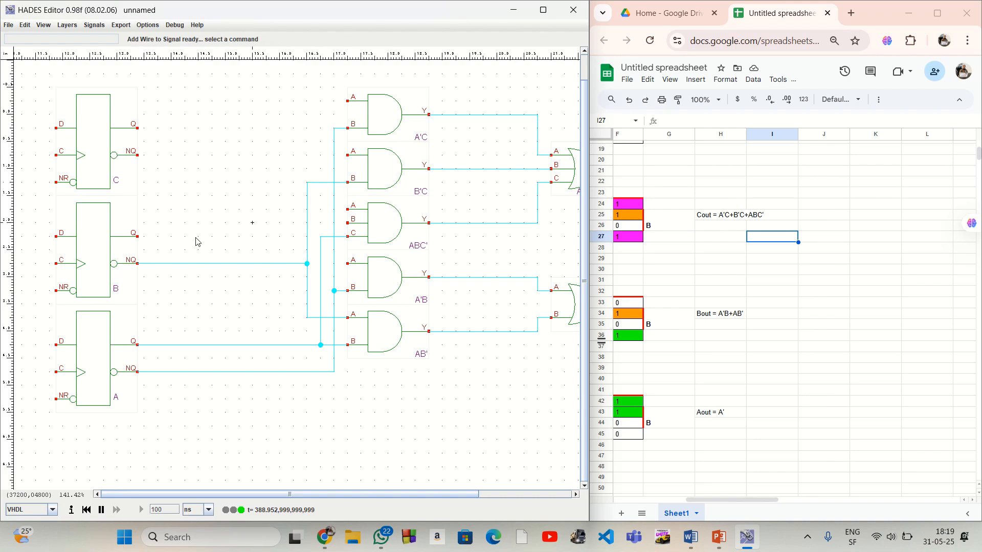
Wire flip-flop B's Q output to input A of the A'B gate, and branch that wire to input B of the ABC' gate
left_click(138, 237)
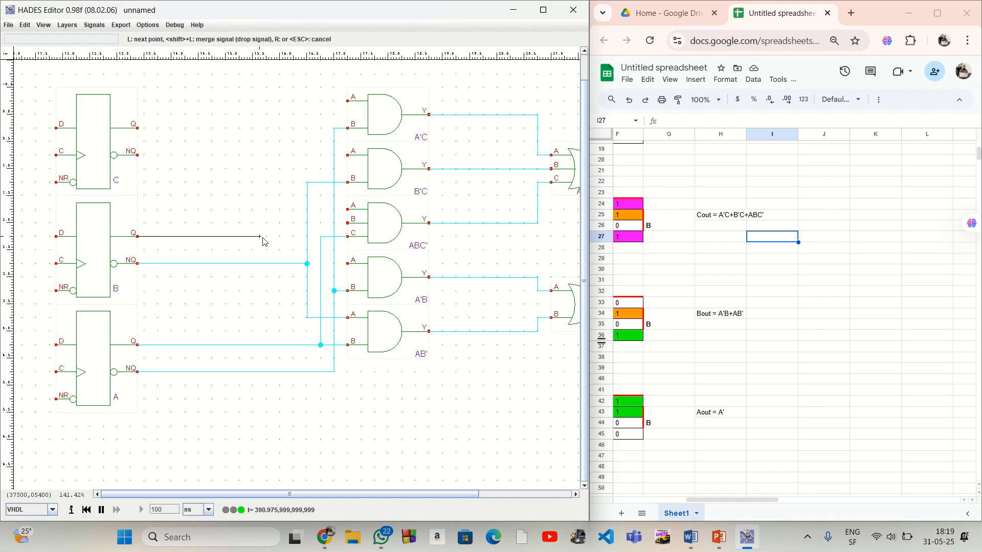
left_click(295, 237)
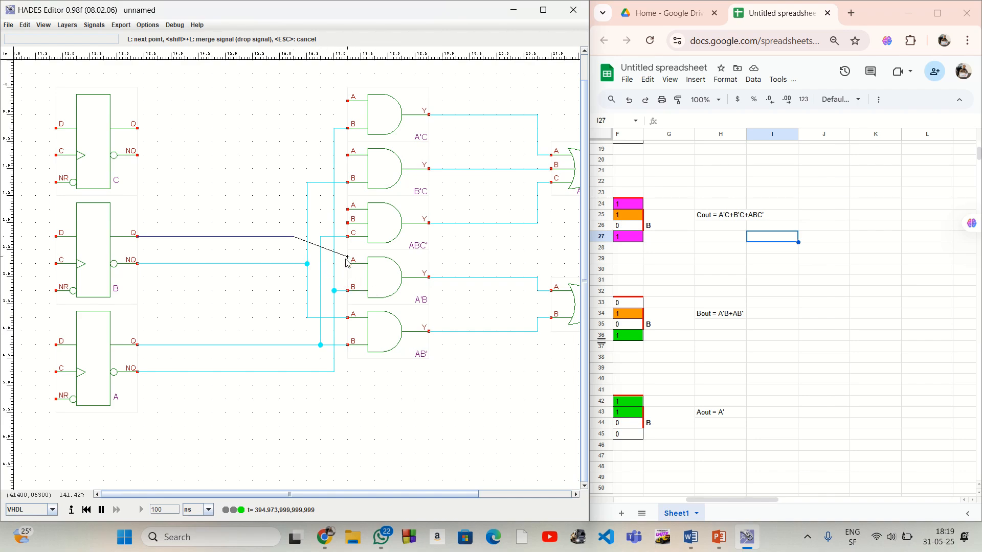
left_click(293, 257)
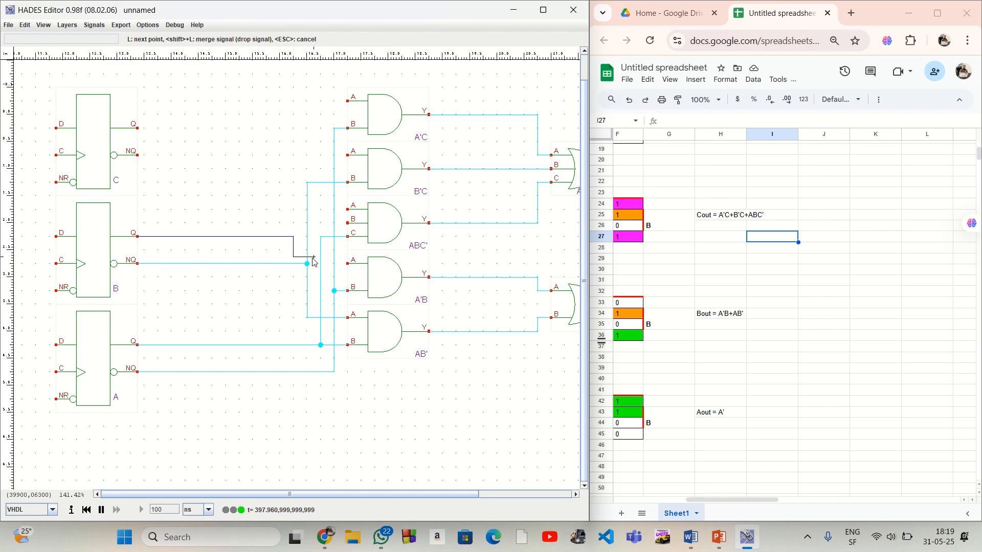
left_click(347, 264)
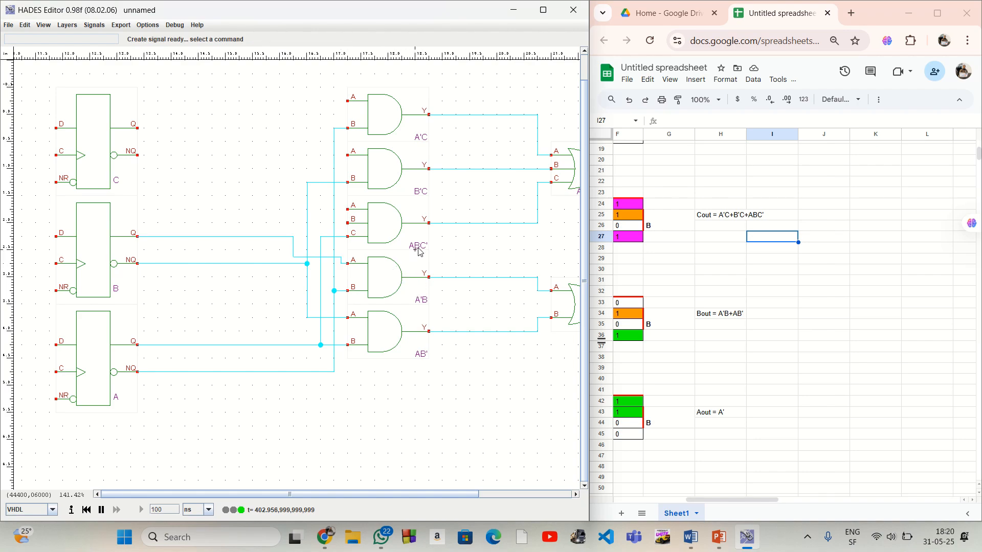
right_click(294, 238)
mouse_move(307, 241)
left_click(353, 265)
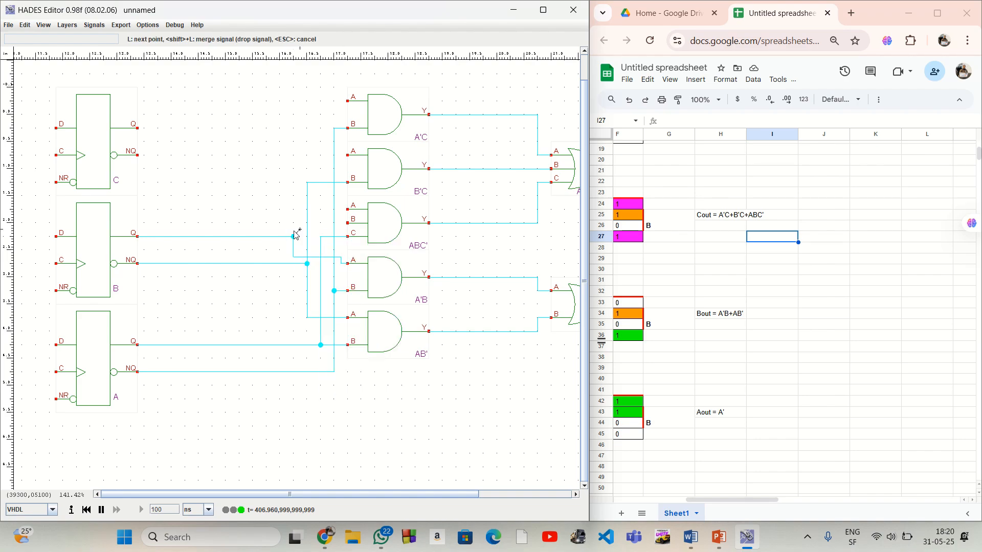
left_click(293, 223)
left_click(347, 224)
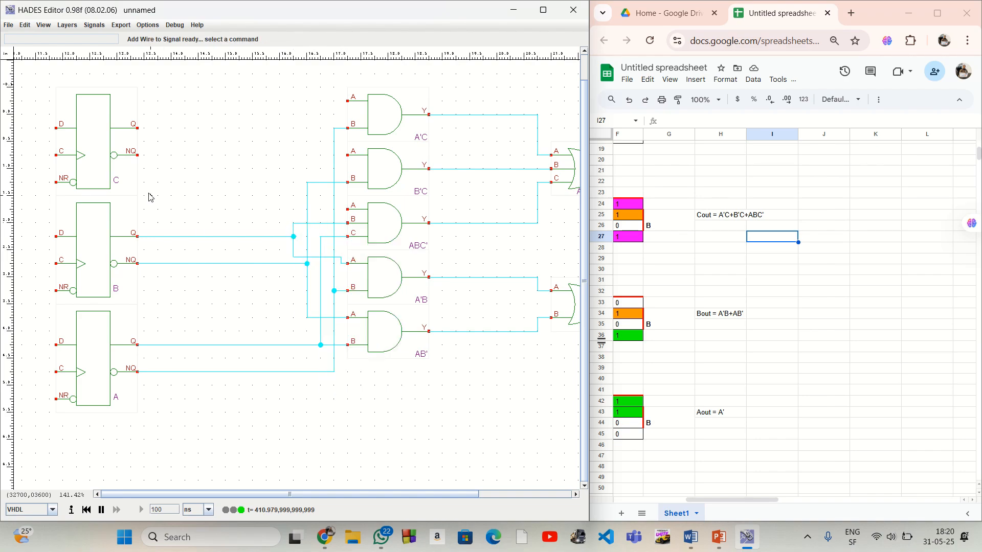
Wire flip-flop C's NQ output to input A of the ABC' gate
left_click(137, 157)
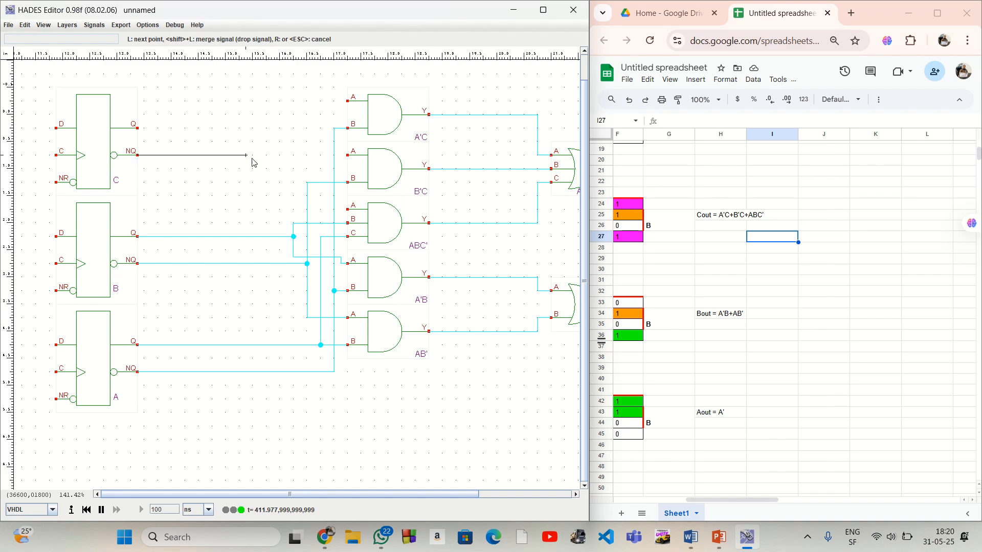
left_click(280, 156)
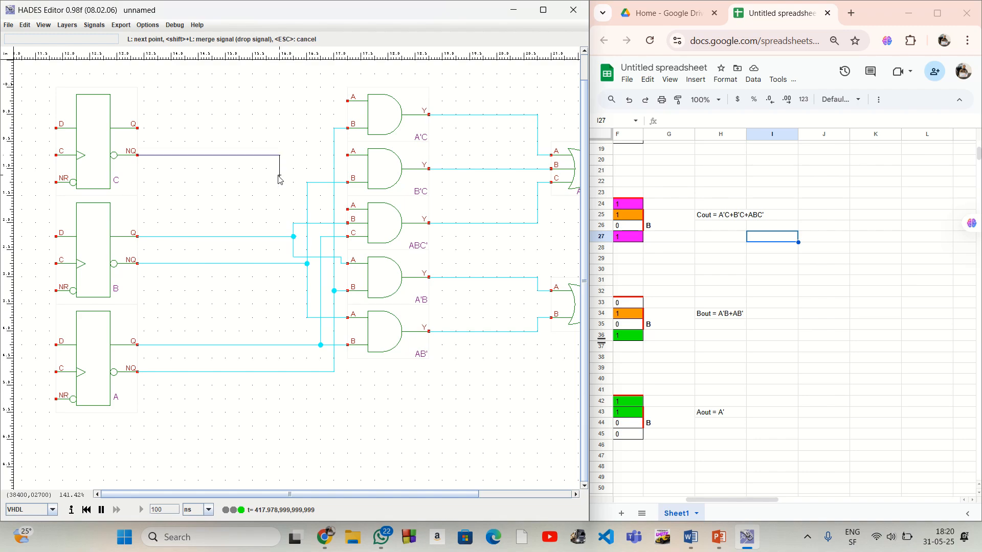
left_click(280, 209)
left_click(347, 209)
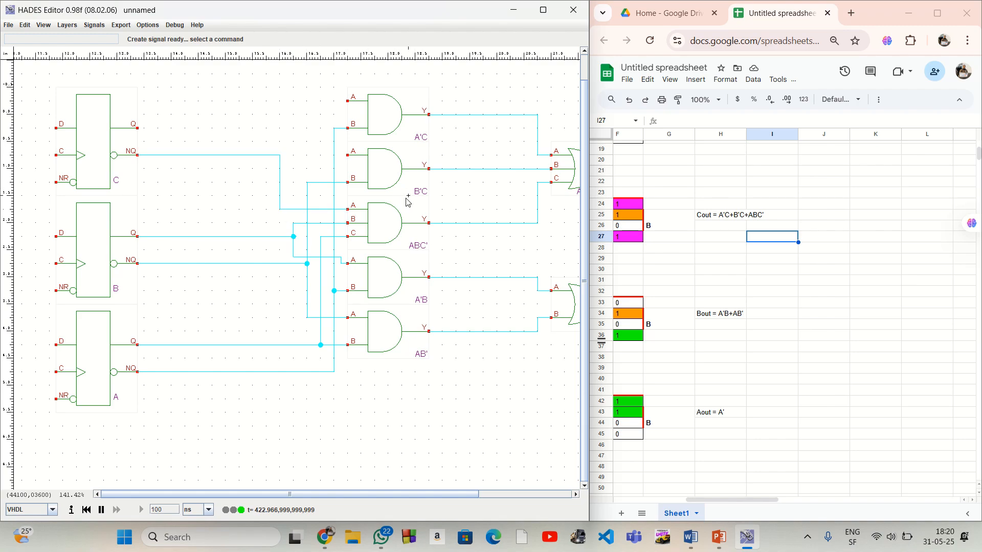
Wire flip-flop C's Q output to input A of the A'C gate, and branch that wire to input A of the B'C gate
left_click(139, 128)
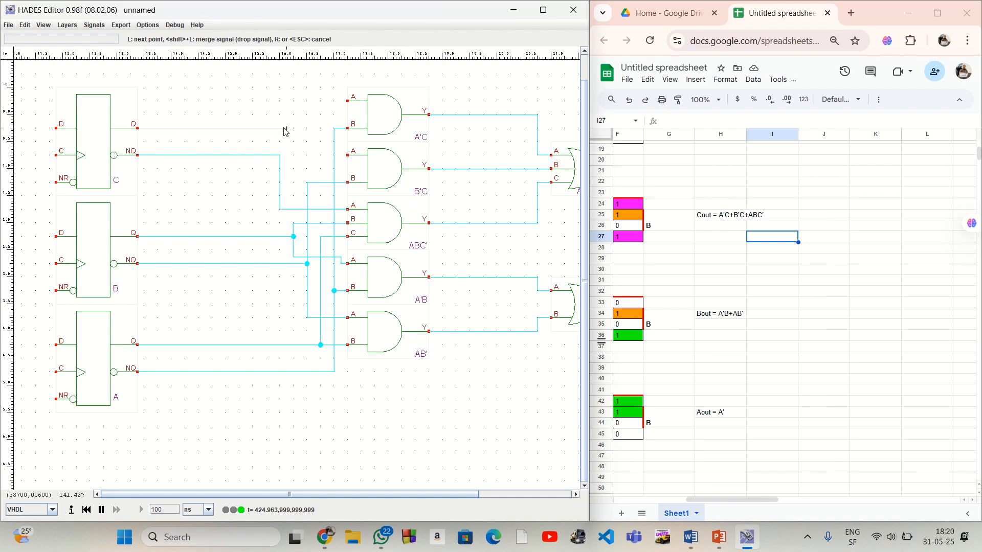
left_click(267, 128)
left_click(266, 101)
left_click(348, 101)
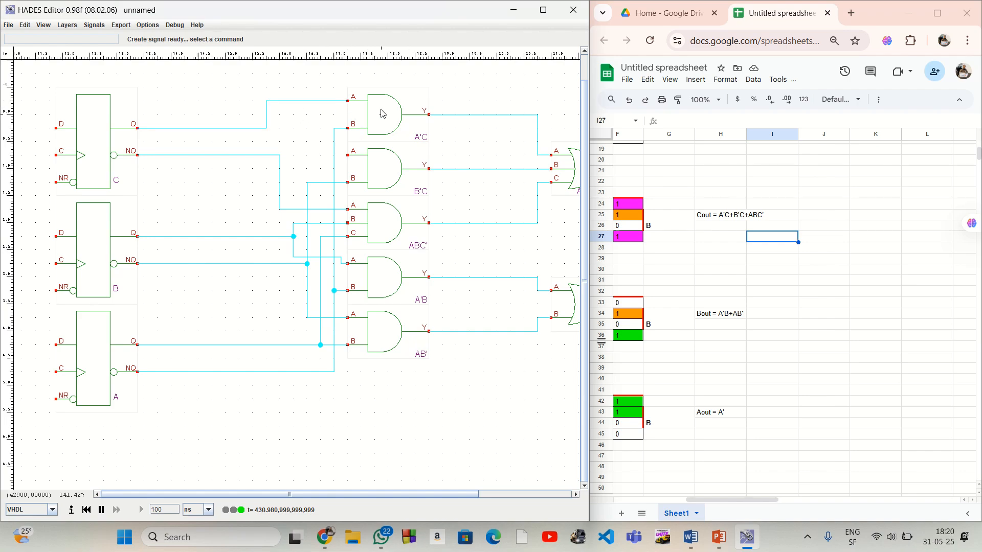
right_click(266, 130)
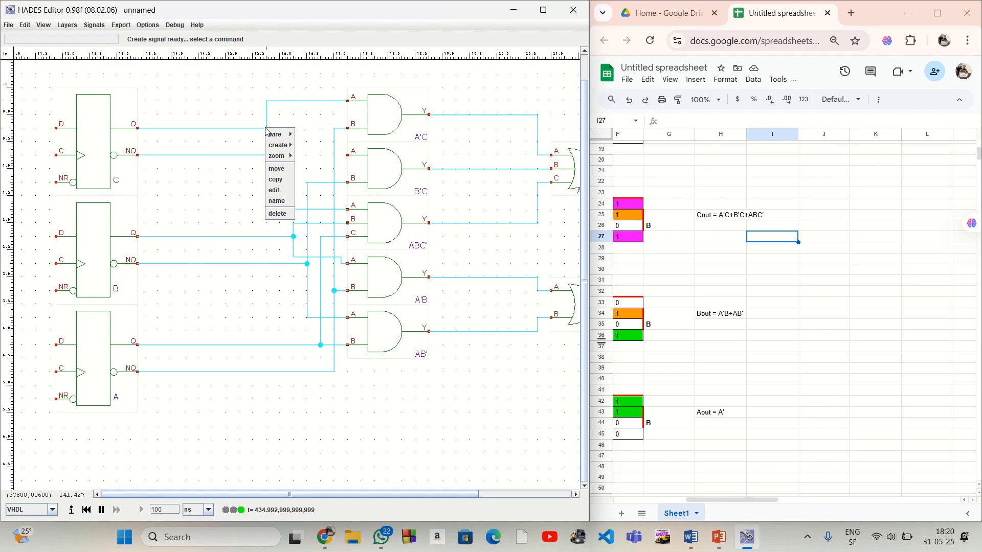
mouse_move(274, 134)
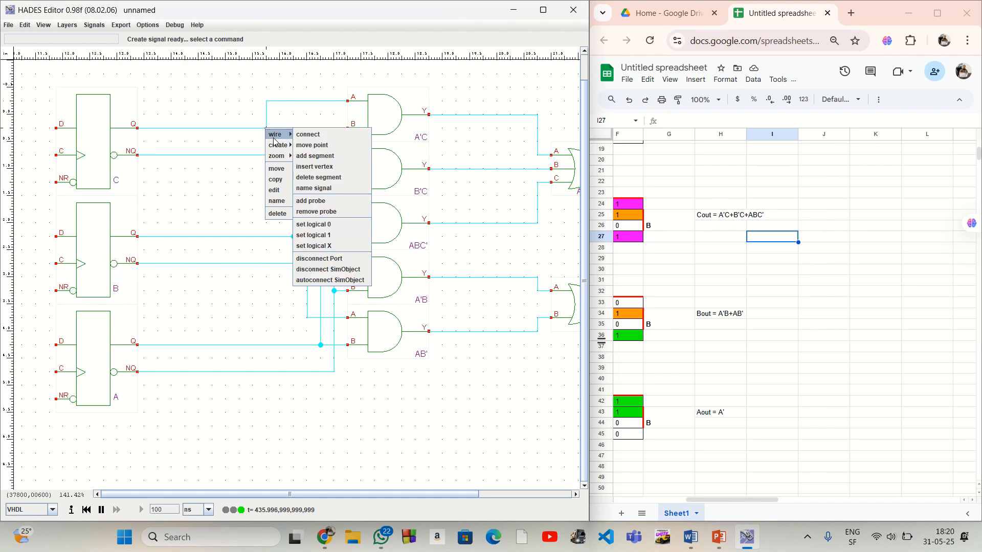
left_click(315, 156)
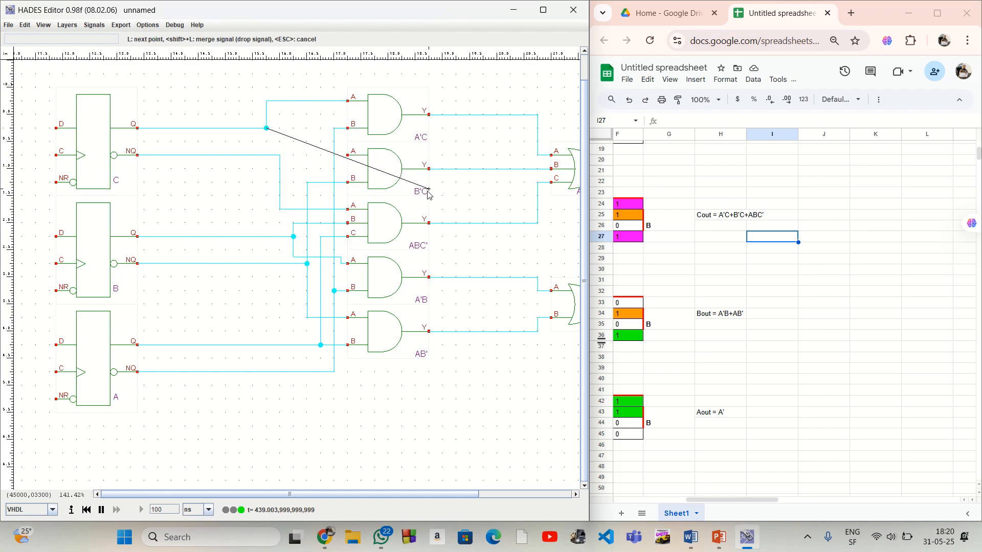
left_click(267, 162)
left_click(340, 156)
left_click(348, 156)
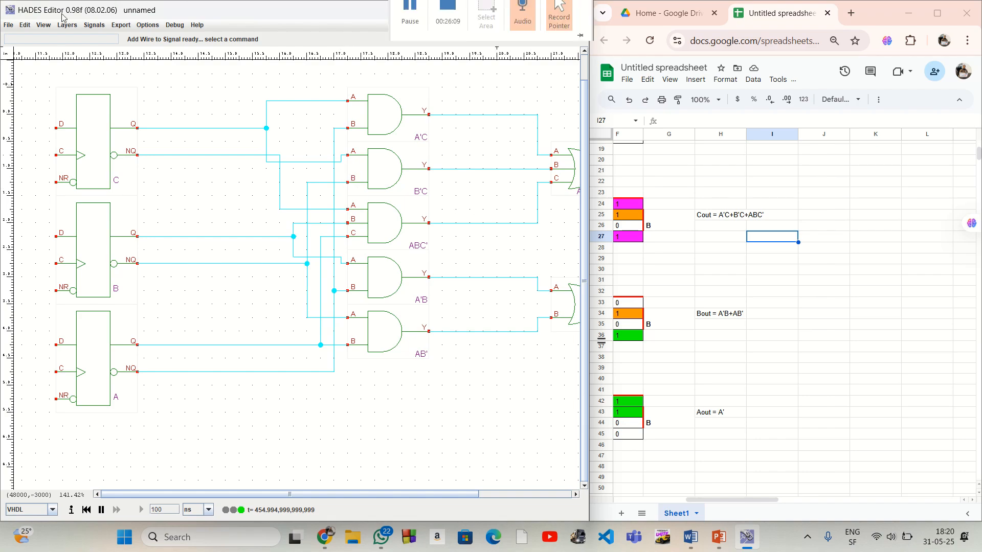
Wire the A'C+B'C+ABC' OR gate's output over the top of the circuit back to flip-flop C's D input
left_click(46, 25)
left_click(52, 35)
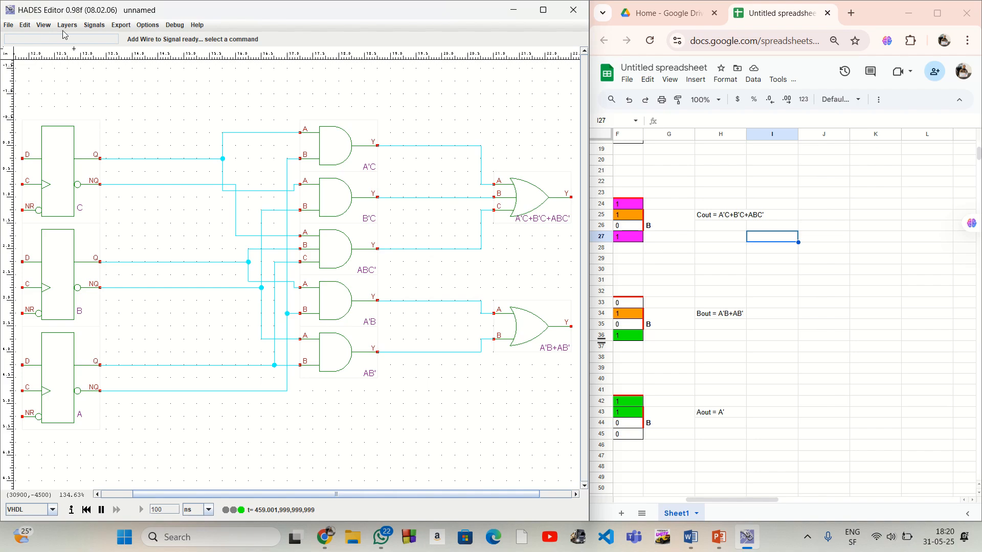
left_click(45, 25)
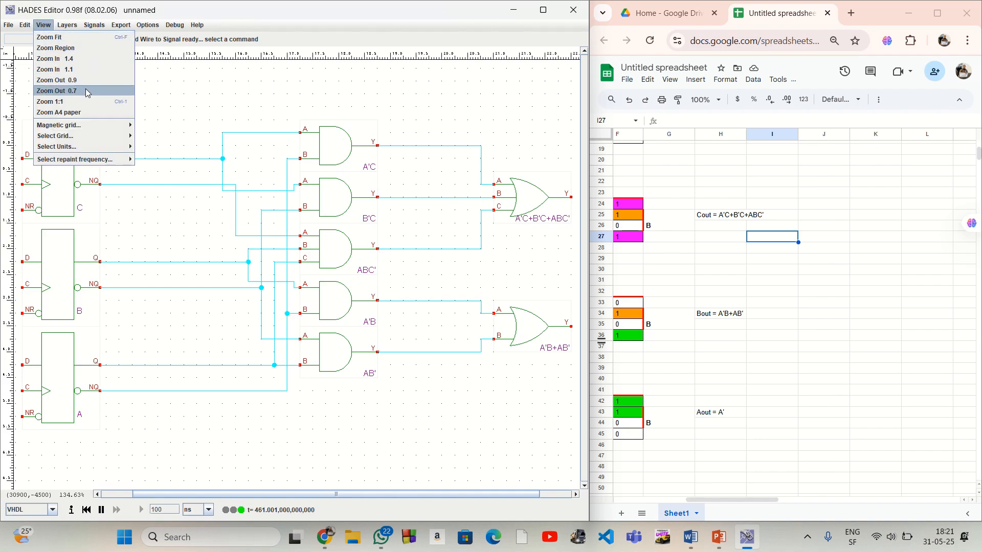
left_click(56, 91)
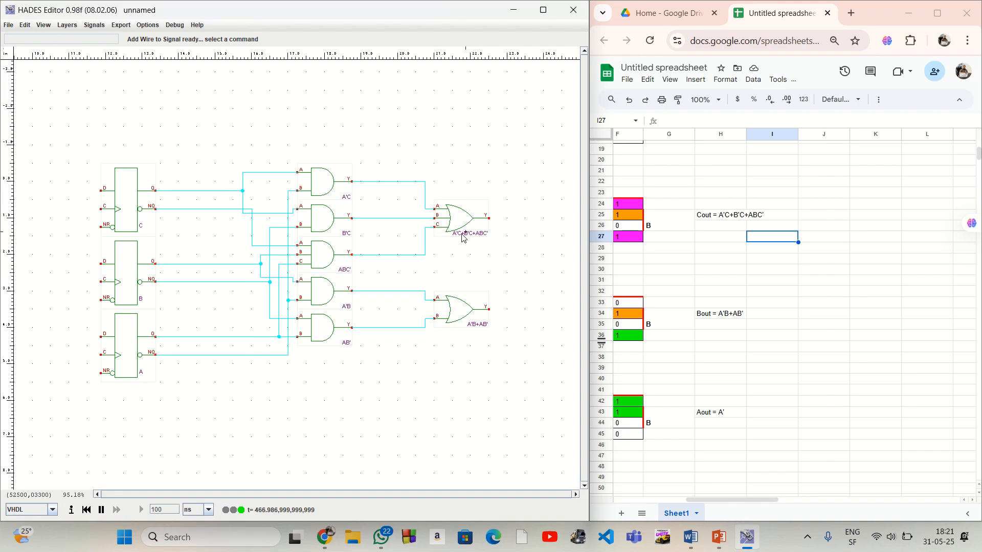
left_click(489, 220)
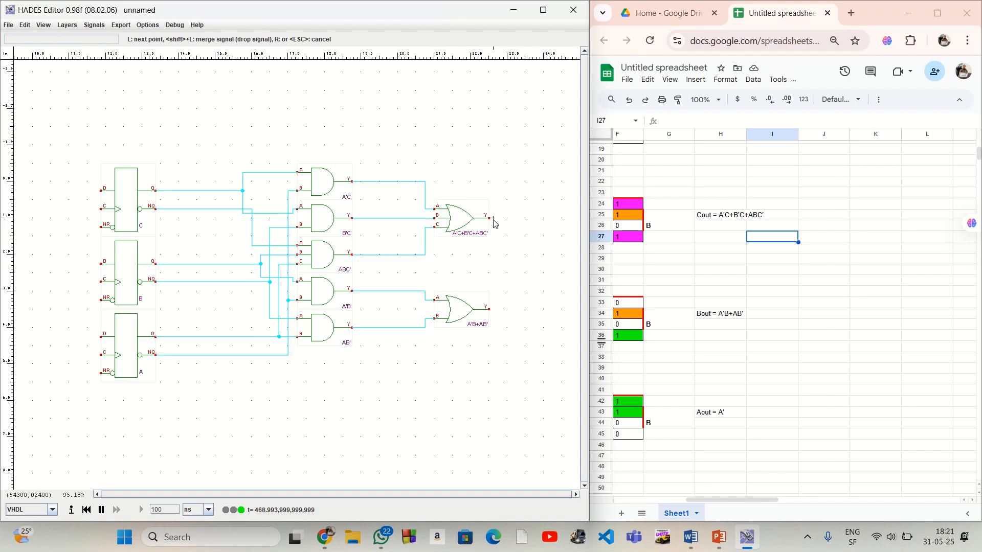
left_click(507, 147)
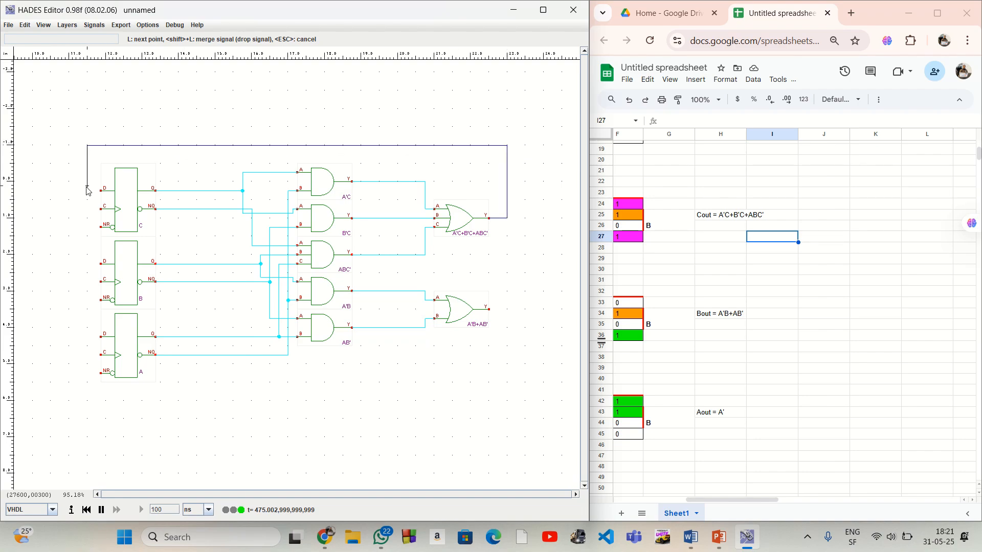
left_click(101, 189)
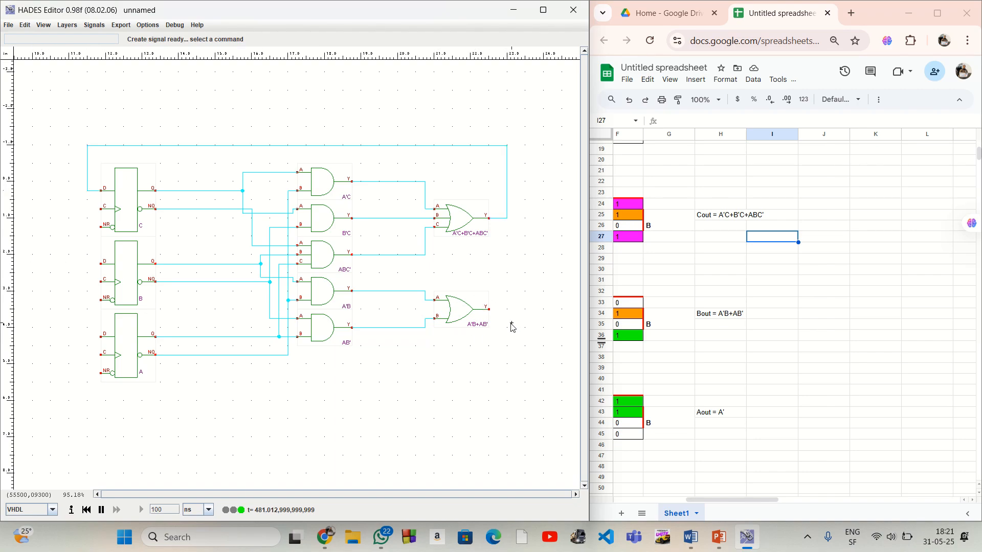
Wire the A'B+AB' OR gate's output beneath the circuit back to flip-flop B's D input
left_click(494, 310)
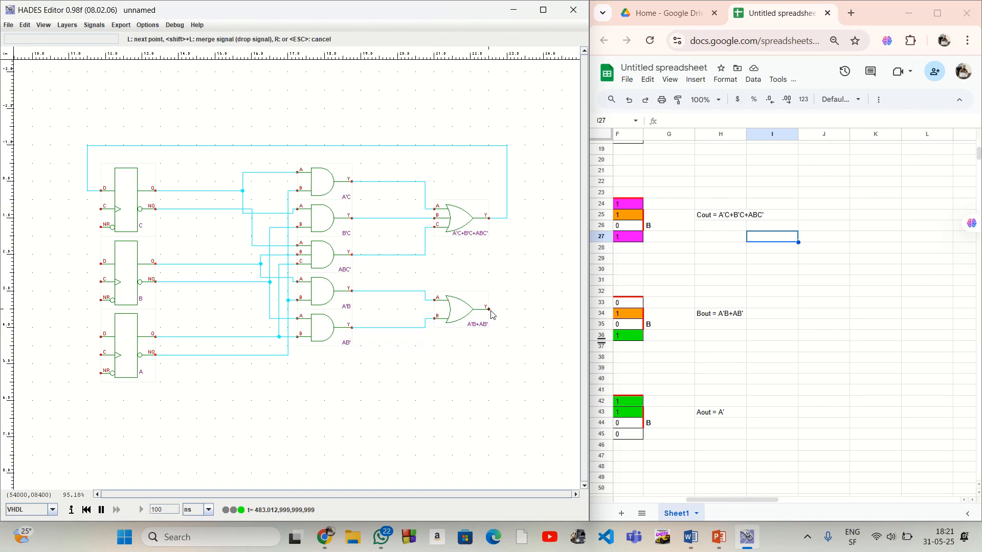
left_click(507, 310)
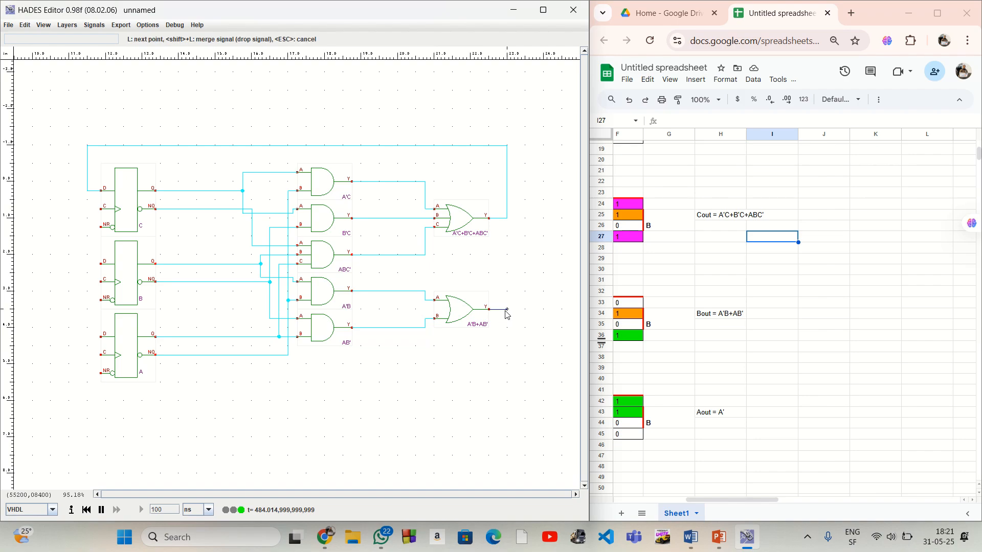
left_click(507, 418)
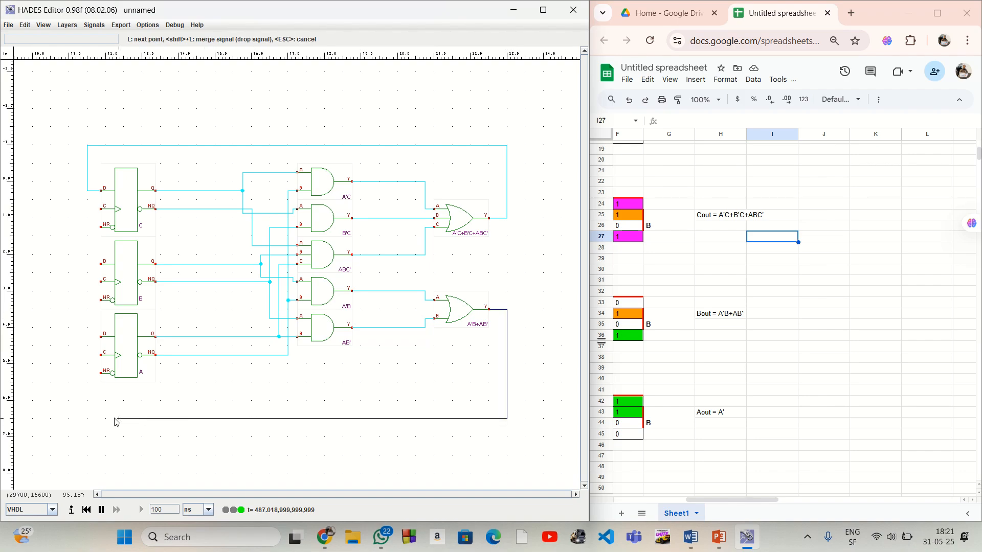
left_click(86, 419)
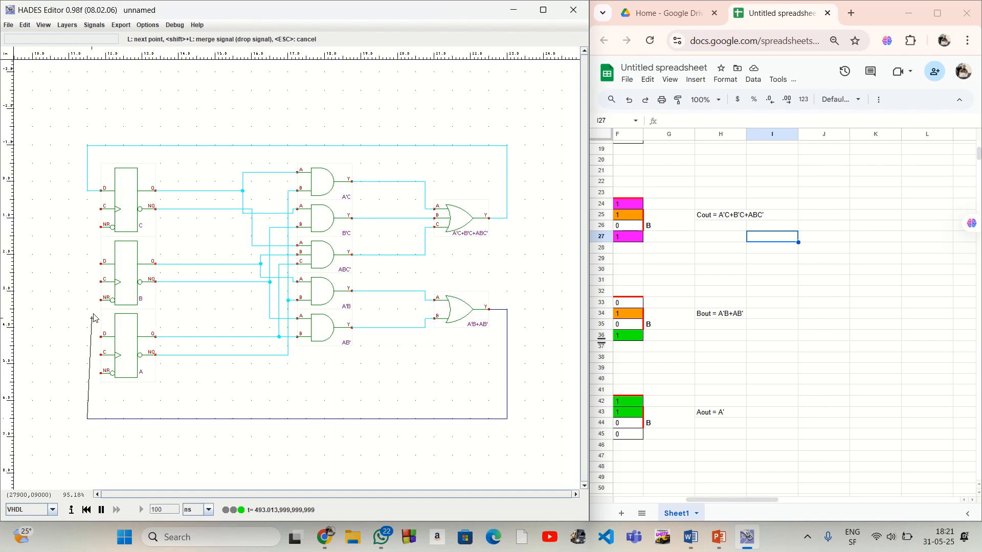
left_click(101, 264)
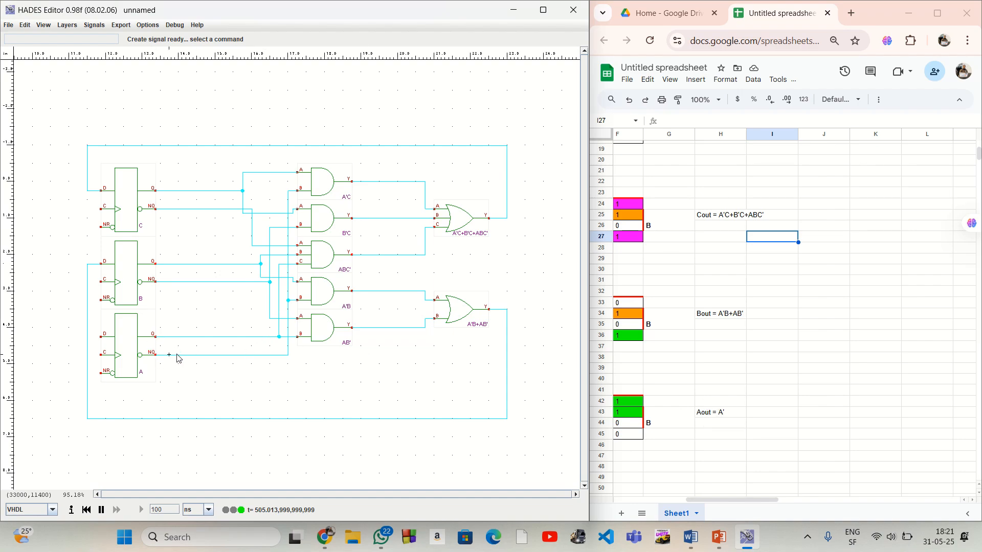
Branch flip-flop A's NQ wire at its corner and route it below flip-flop A back to that flip-flop's D input
right_click(288, 355)
mouse_move(300, 362)
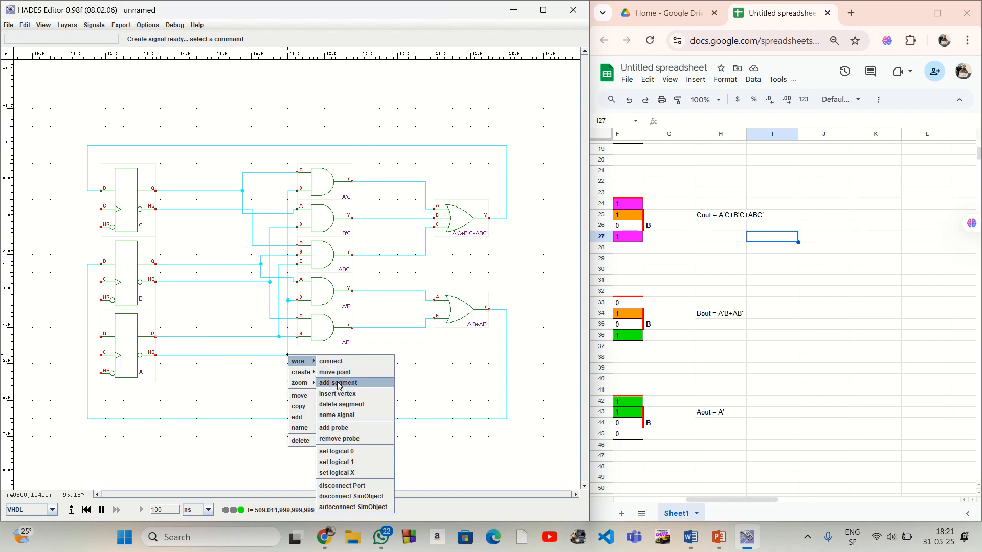
left_click(338, 383)
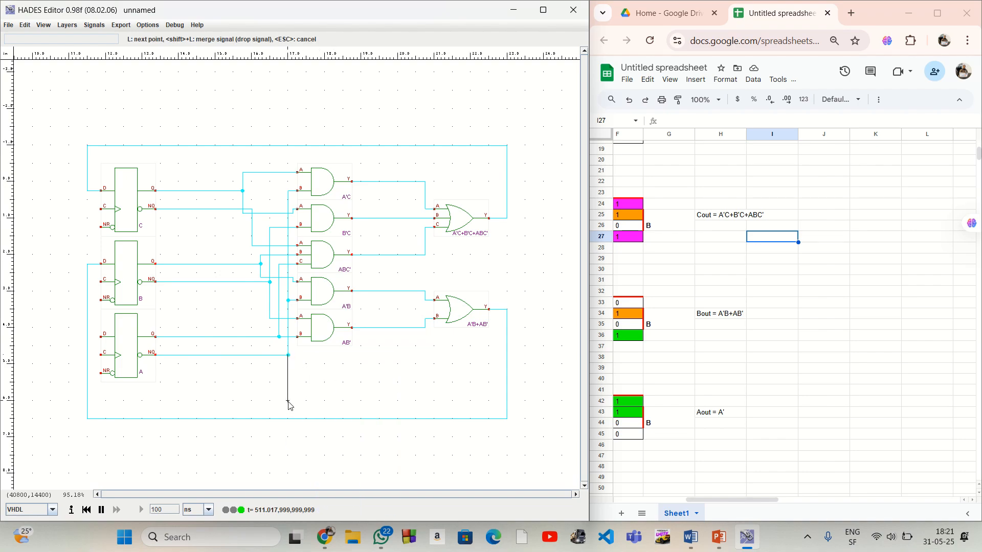
left_click(288, 401)
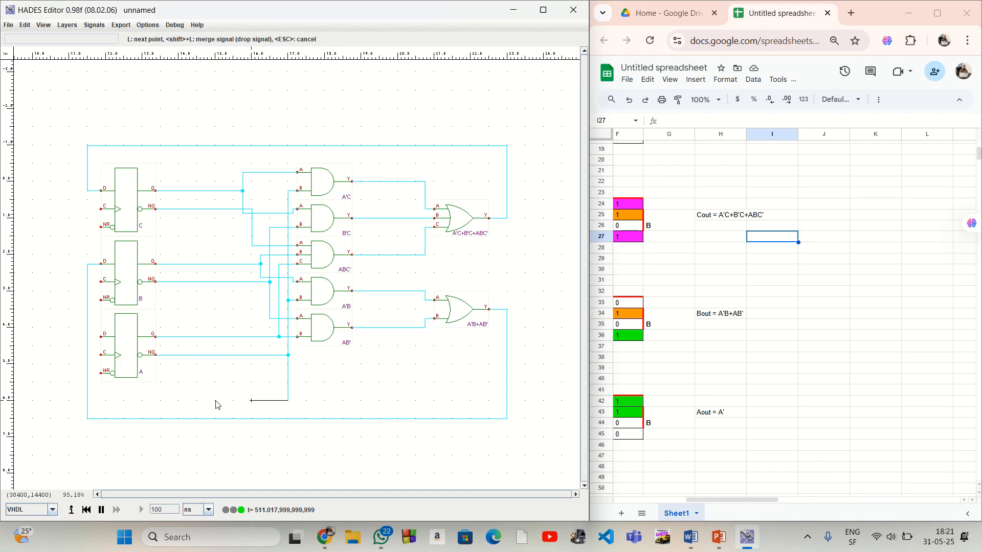
left_click(93, 401)
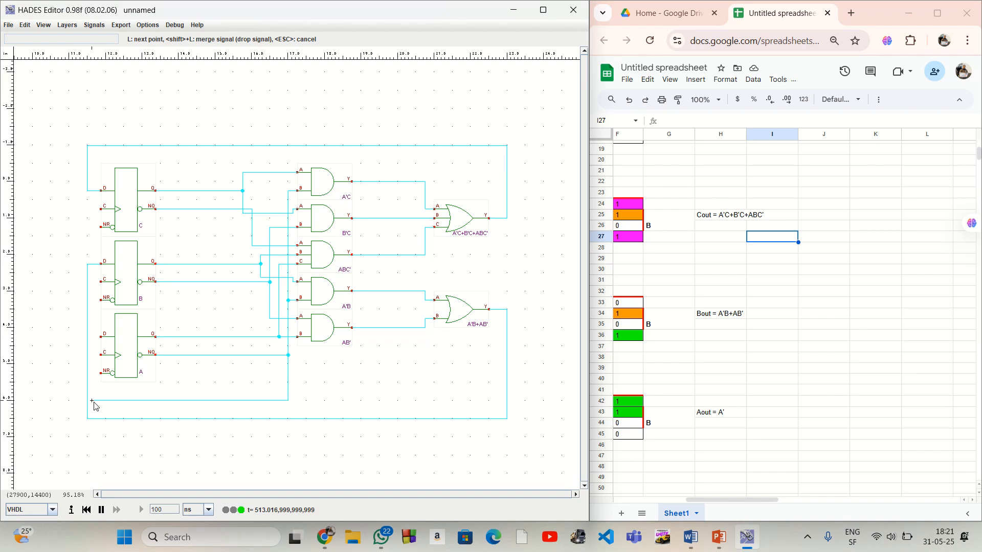
left_click(92, 337)
left_click(102, 339)
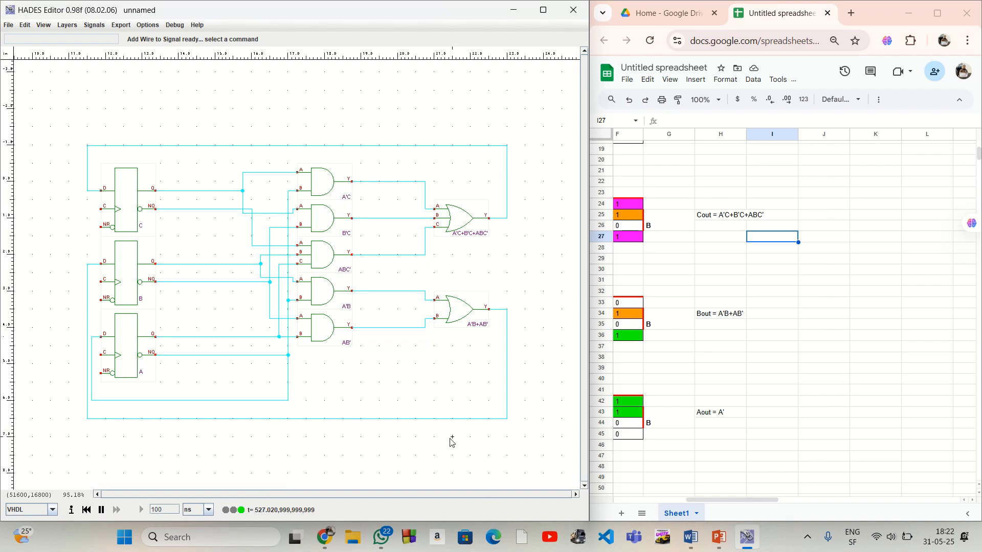
scroll(452, 443, "left", 3)
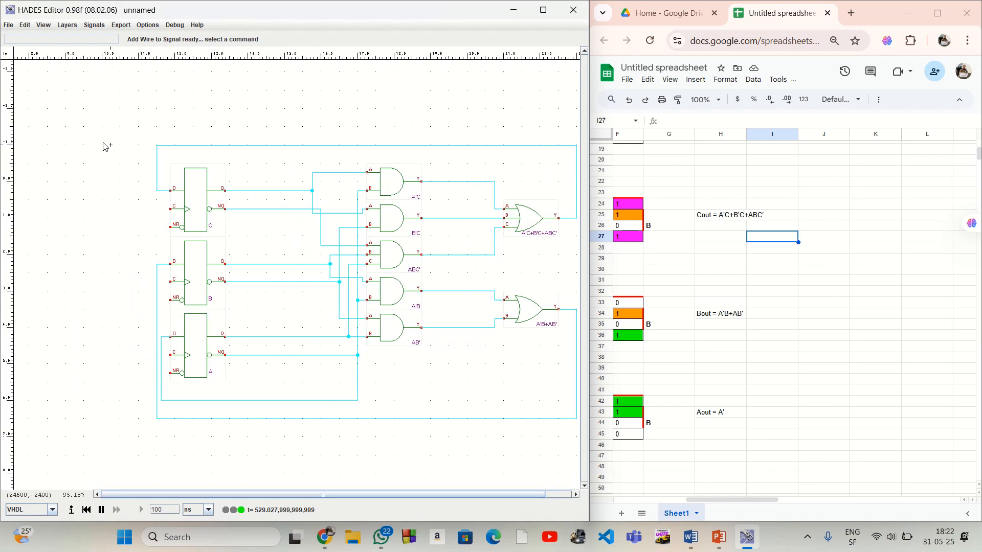
Place one Ipin (pulse switch) to the left of flip-flop C, just above the level of its D input
right_click(84, 126)
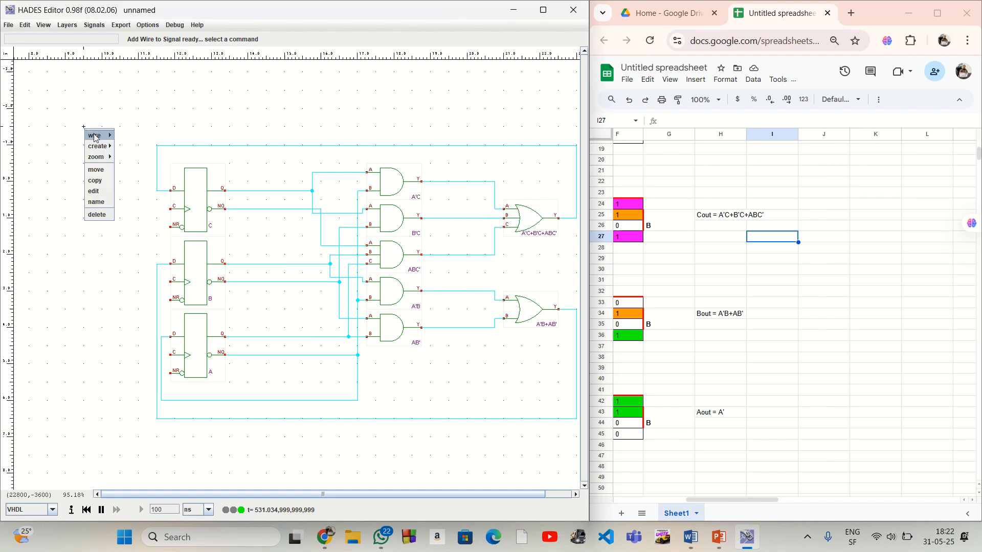
mouse_move(98, 146)
mouse_move(168, 159)
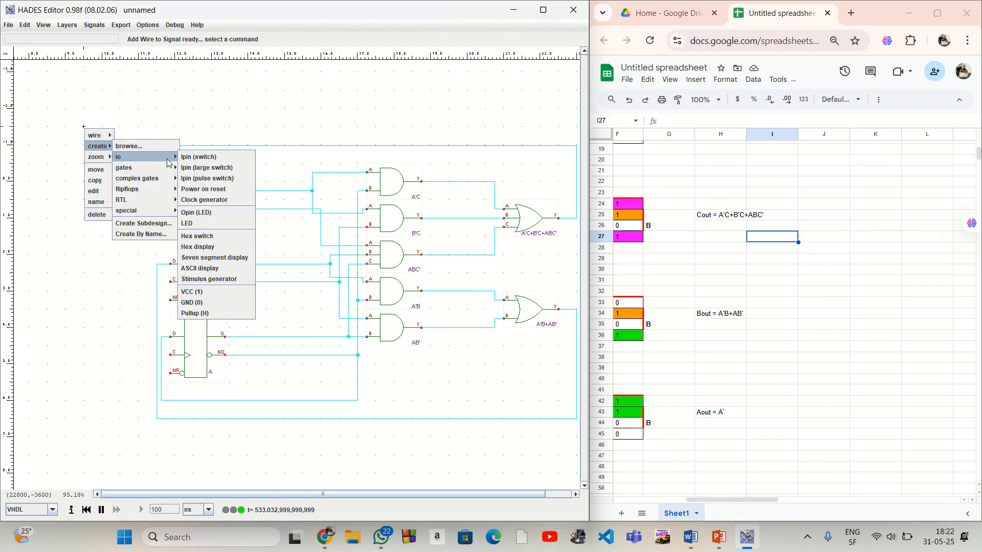
left_click(222, 183)
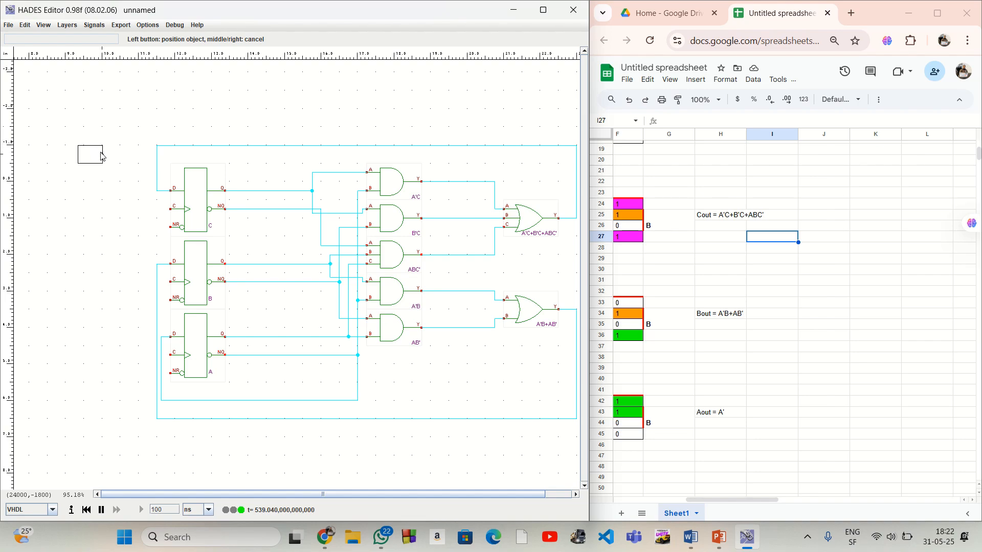
left_click(102, 159)
right_click(101, 250)
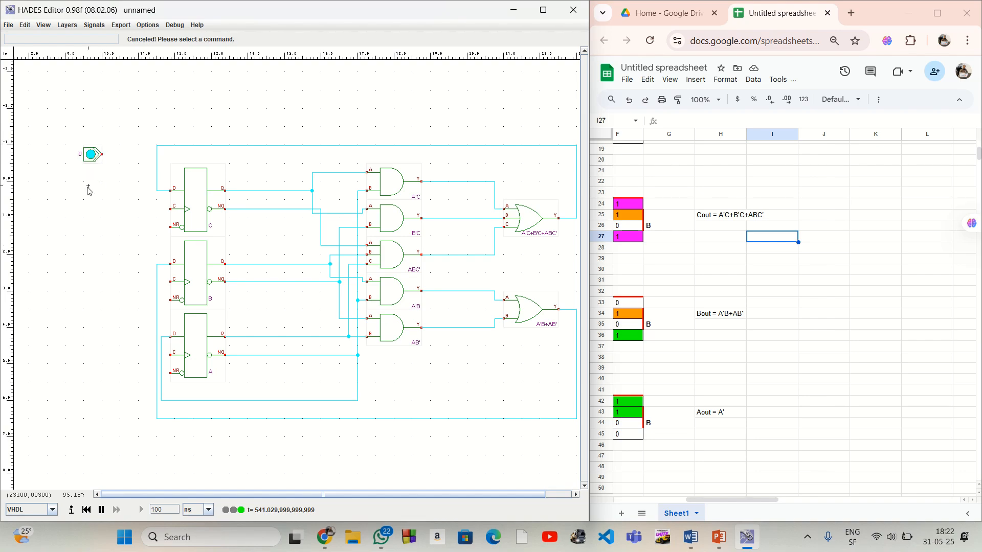
Place one Ipin (switch) directly below the pulse switch, level with flip-flop C's D input
right_click(85, 182)
mouse_move(98, 188)
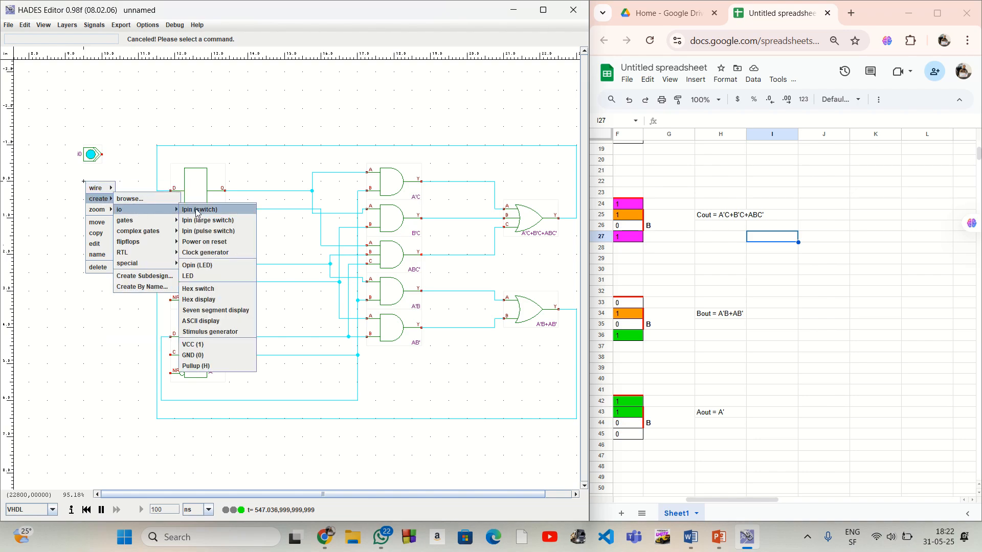
left_click(205, 209)
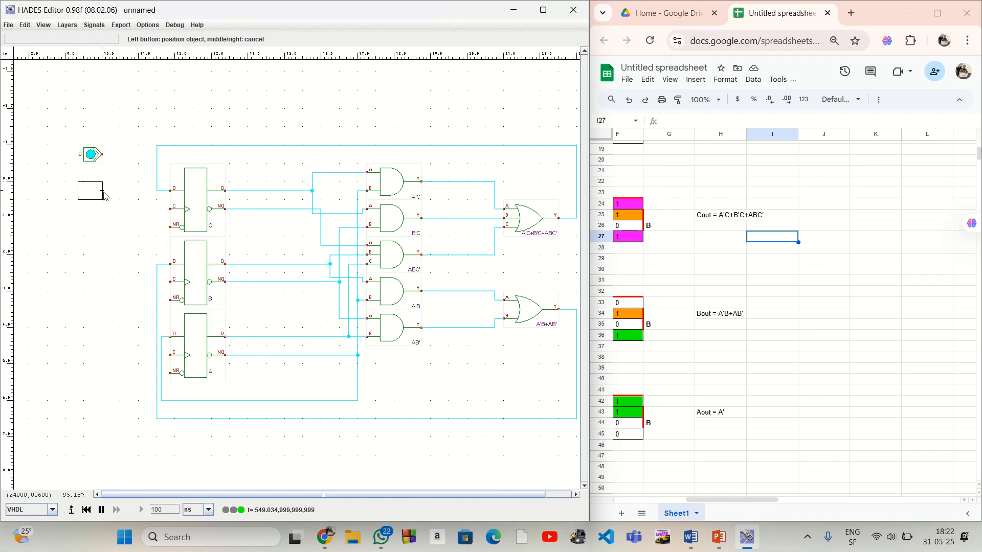
left_click(104, 195)
right_click(109, 305)
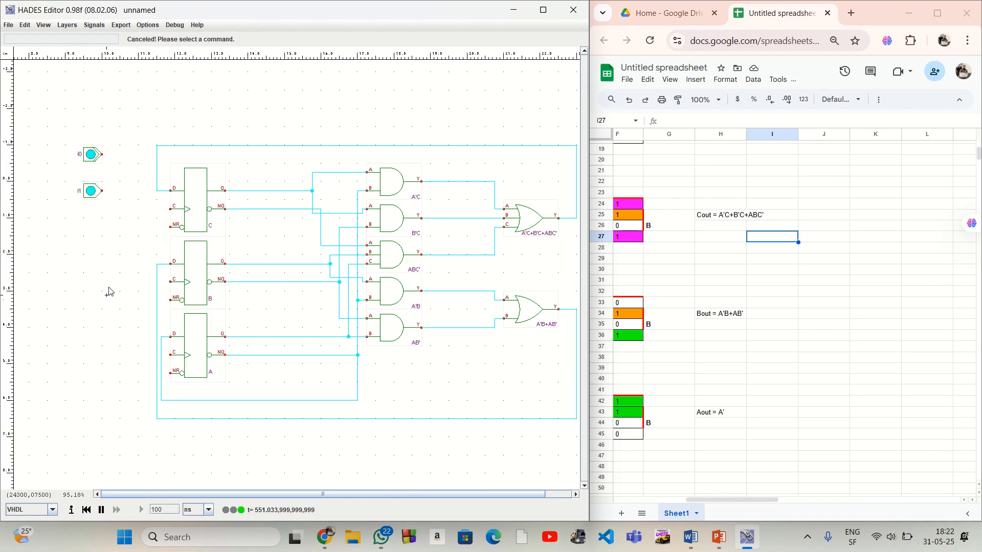
Name the pulse switch CLOCK and the switch below it RESET
right_click(93, 154)
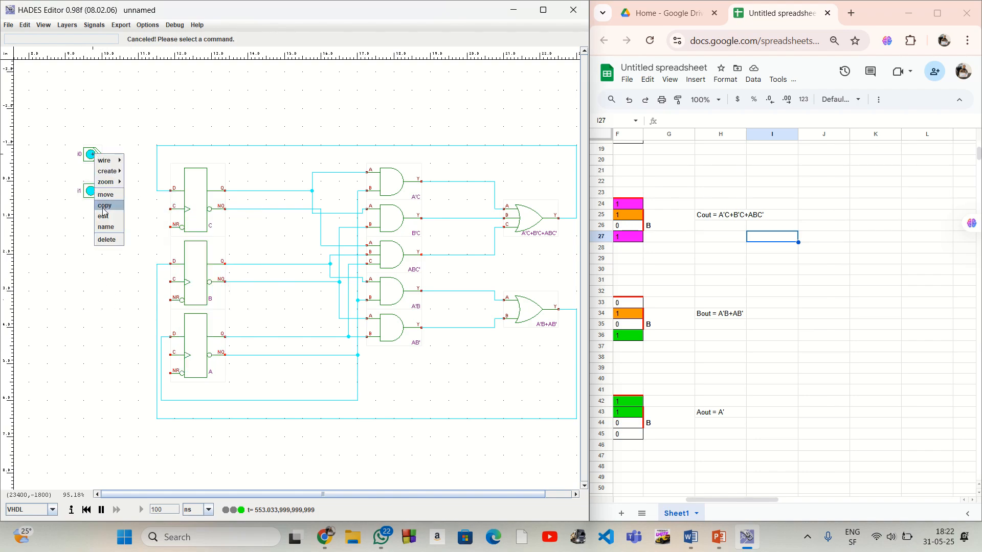
left_click(106, 227)
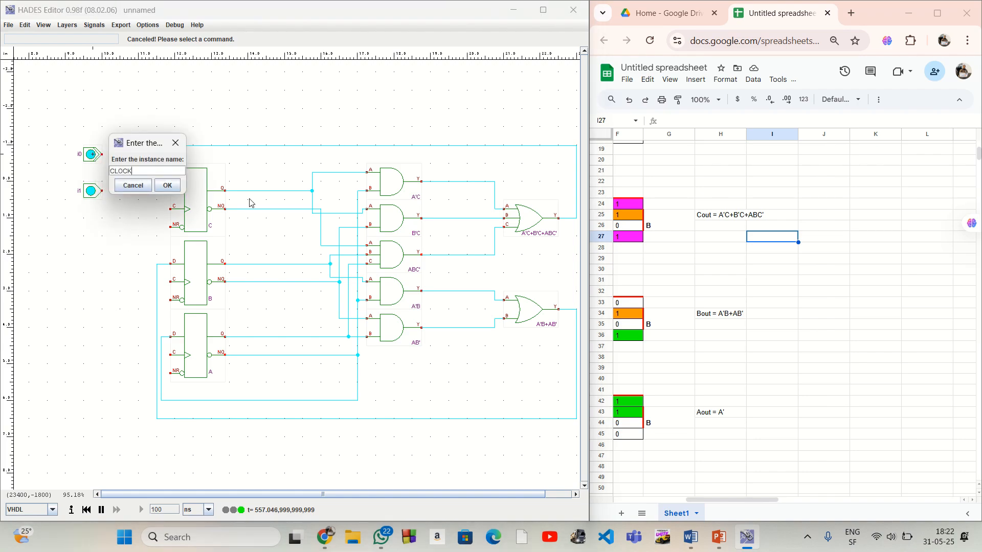
left_click(169, 188)
right_click(93, 191)
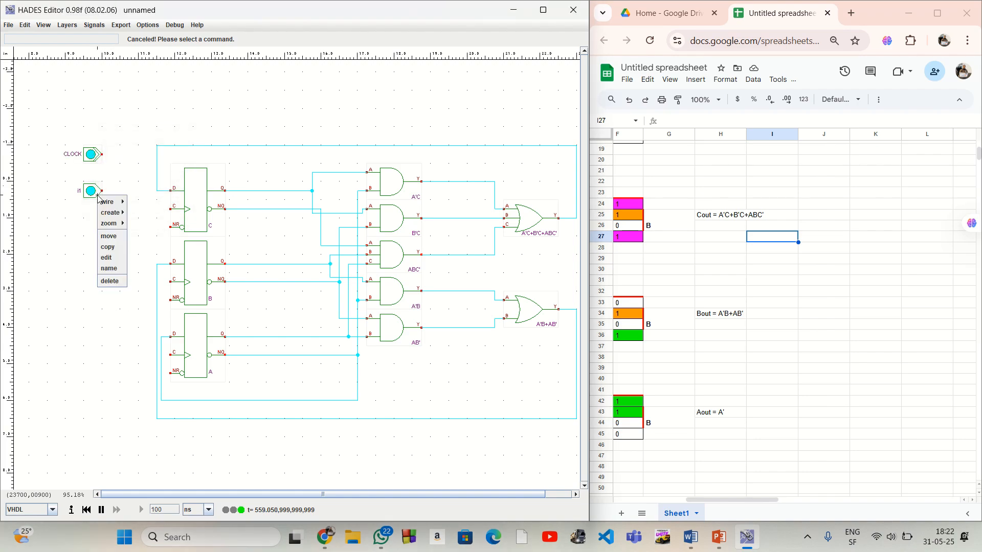
left_click(117, 269)
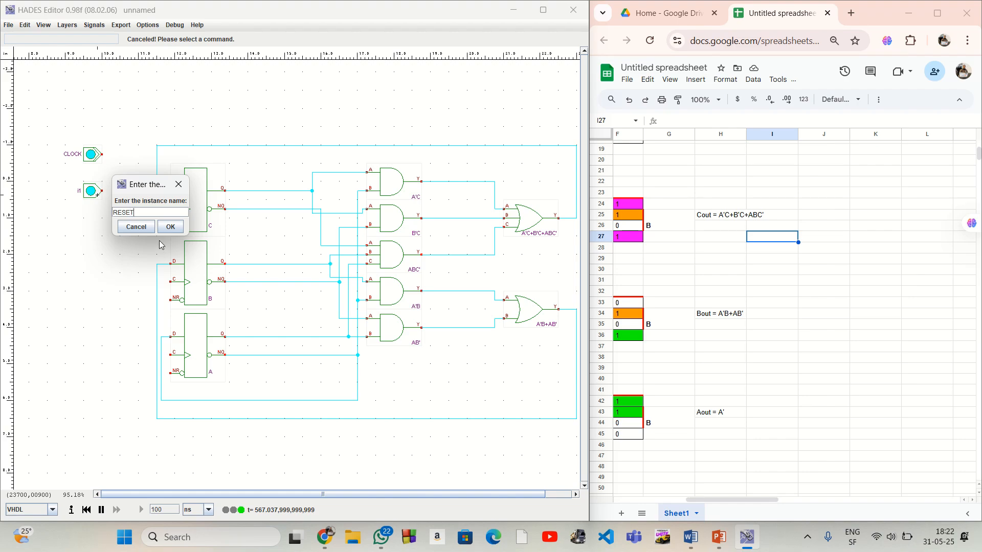
type("RESET")
left_click(170, 227)
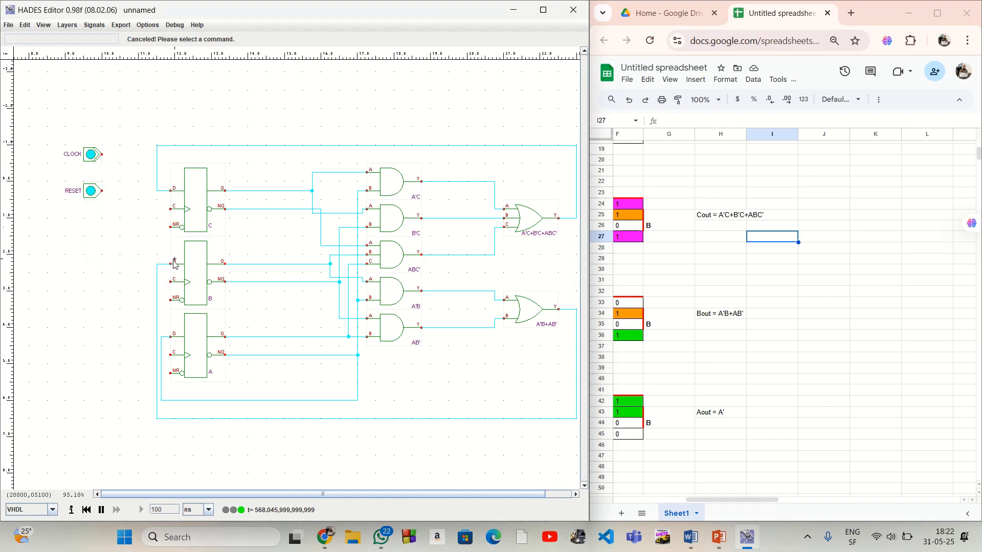
Wire the CLOCK switch's output around two corners to flip-flop C's clock input
left_click(103, 154)
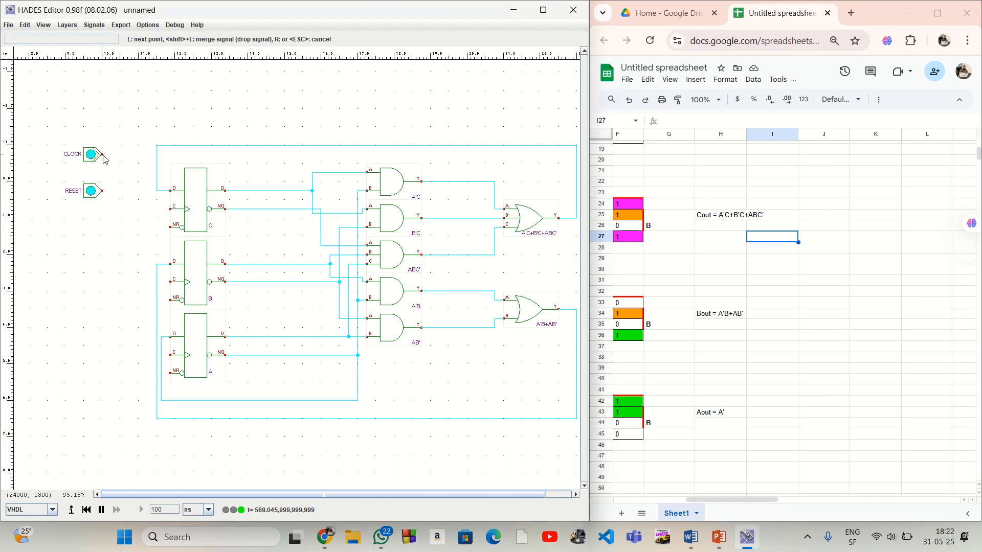
left_click(139, 159)
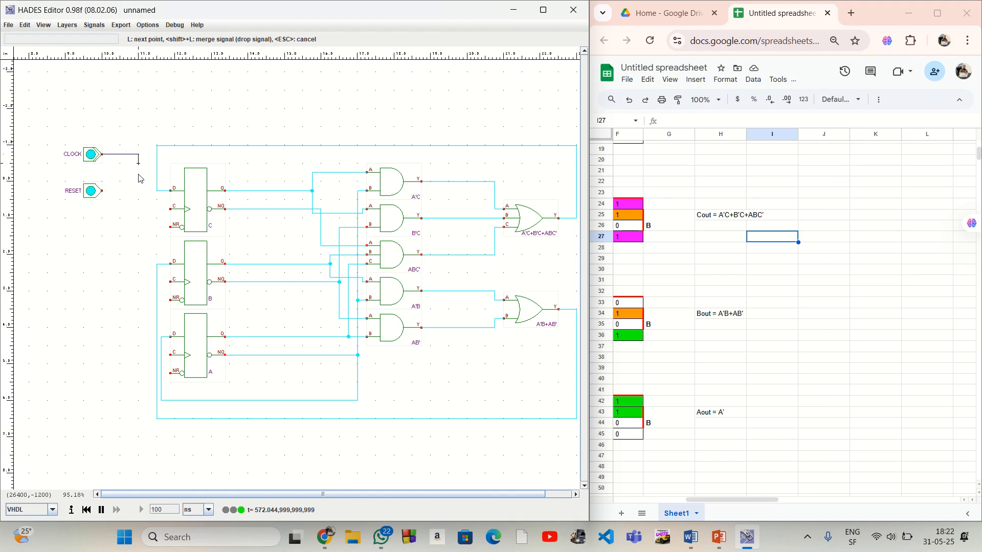
left_click(152, 214)
left_click(172, 213)
Branch the CLOCK wire at its lower corners and extend it down to the clock inputs of flip-flops B and A
right_click(139, 211)
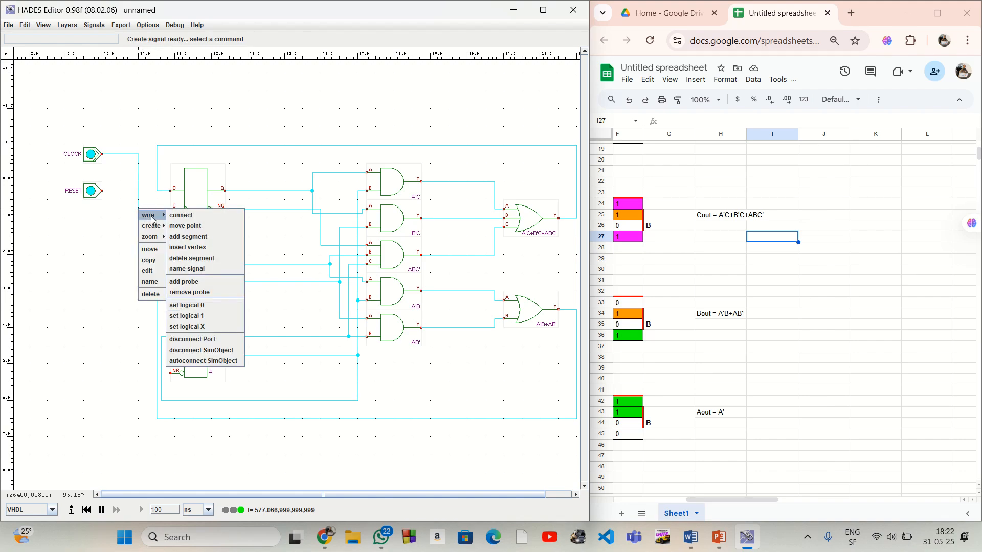
left_click(182, 238)
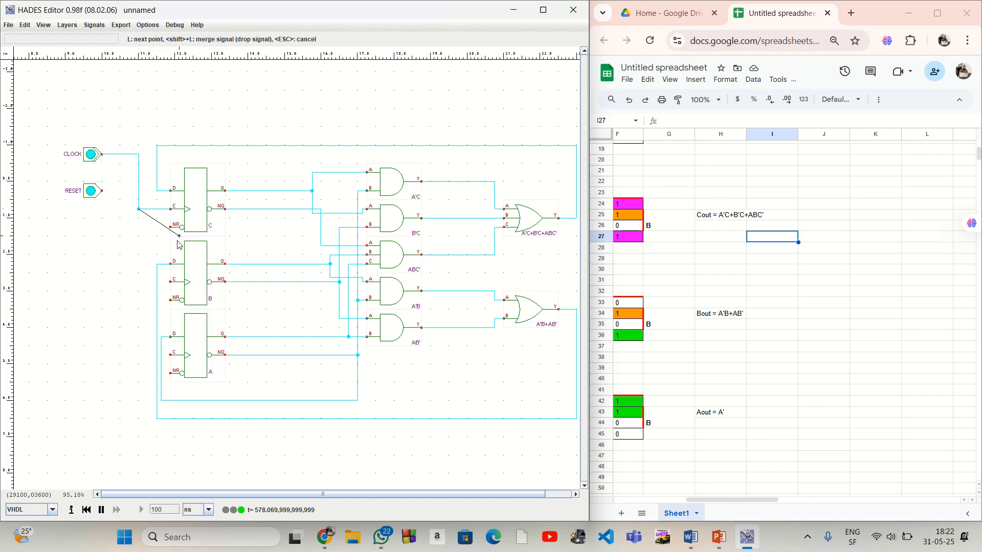
left_click(138, 282)
left_click(171, 282)
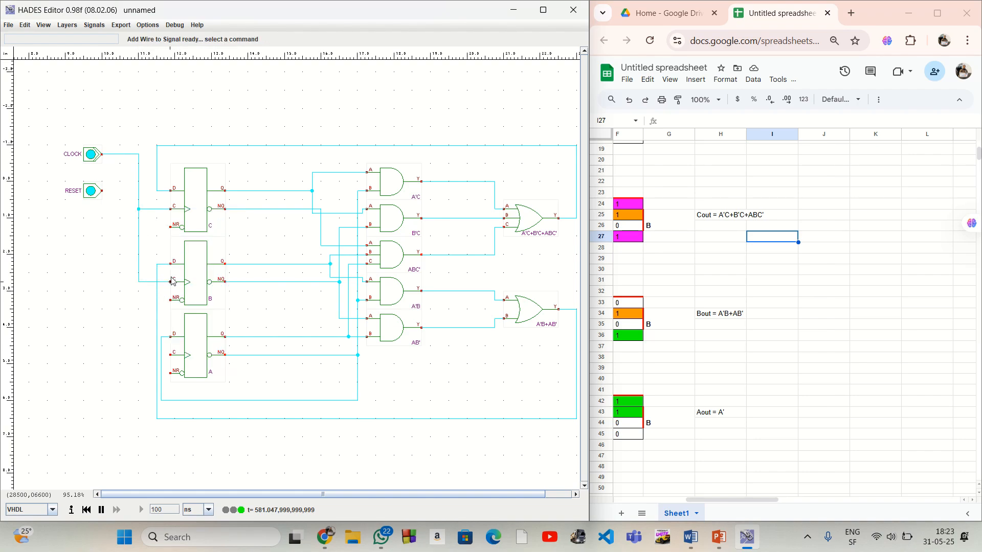
right_click(138, 282)
mouse_move(148, 288)
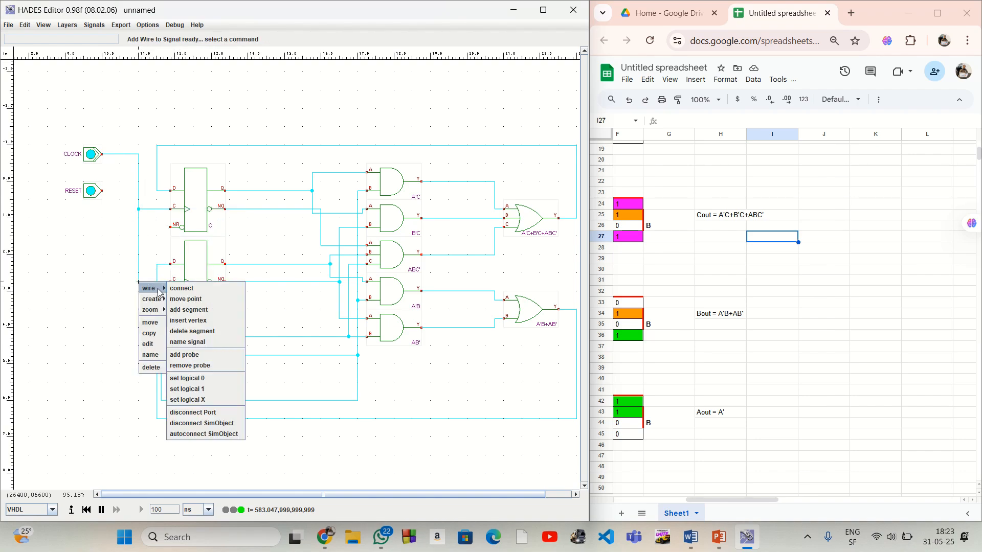
left_click(195, 310)
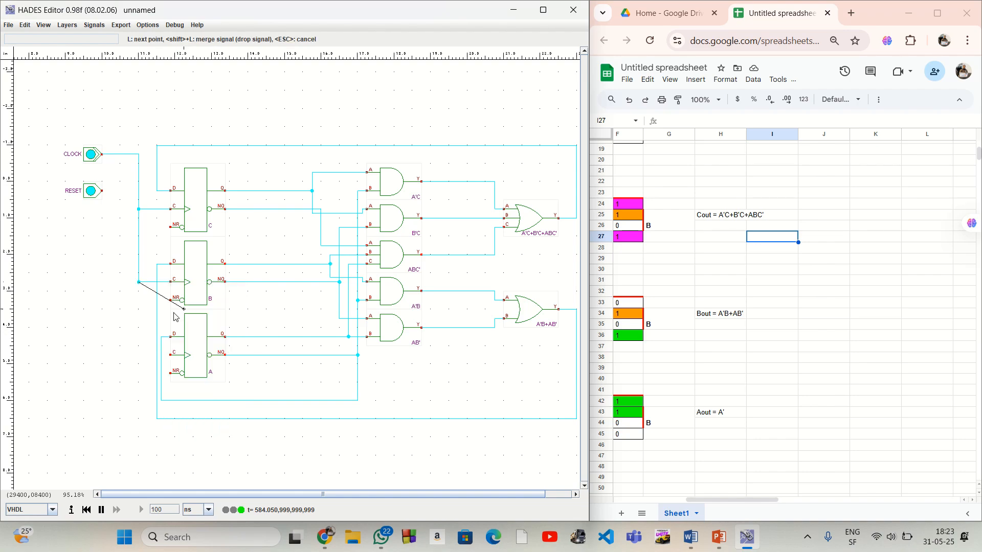
left_click(138, 354)
left_click(172, 354)
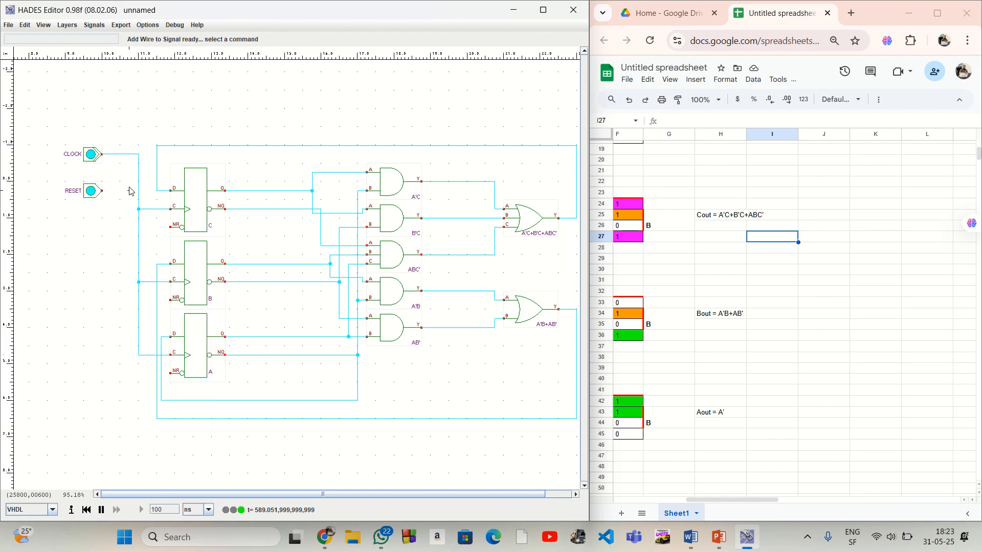
Wire the RESET switch's output around two corners to flip-flop C's NR input
left_click(102, 191)
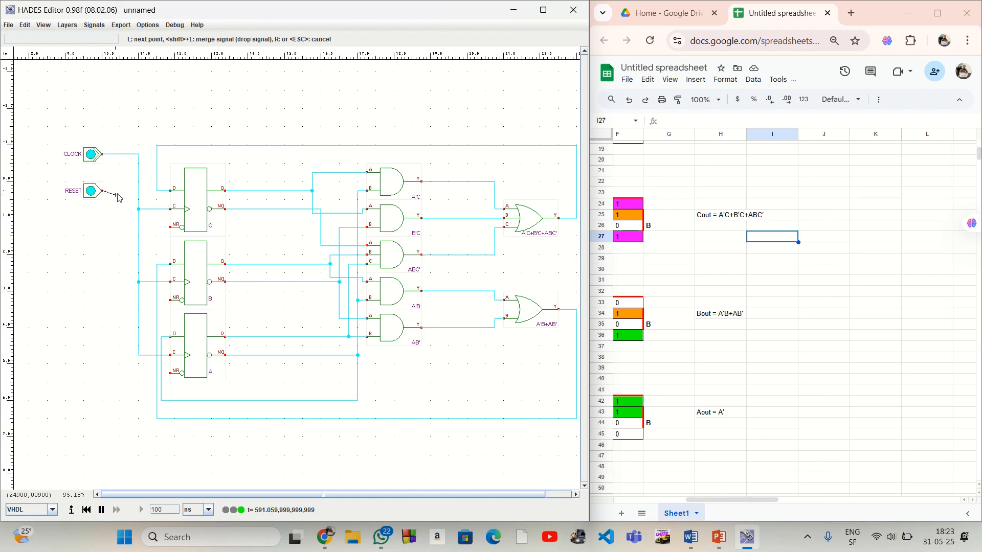
left_click(121, 191)
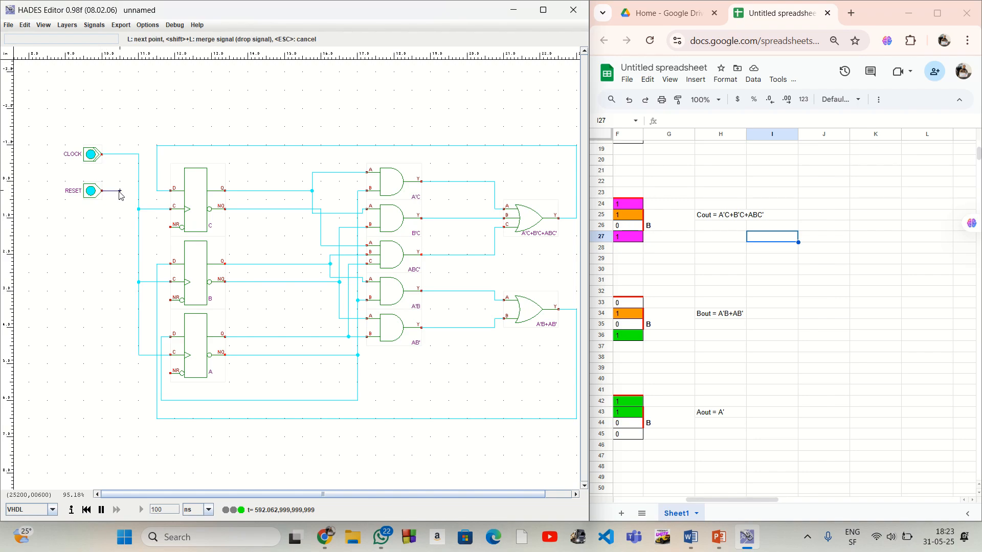
left_click(121, 228)
left_click(170, 228)
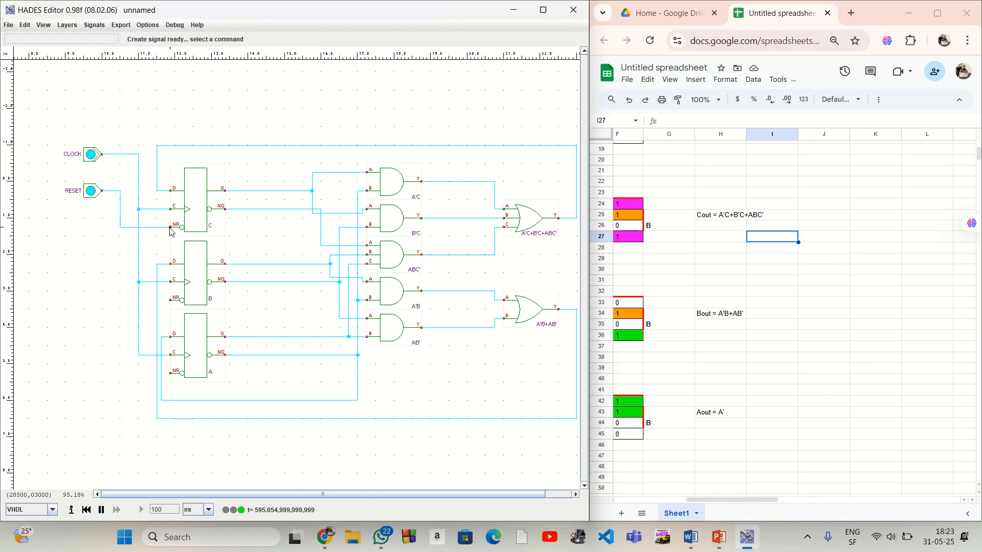
Branch the RESET wire at its lower corners and extend it down to the NR inputs of flip-flops B and A
right_click(120, 228)
mouse_move(137, 236)
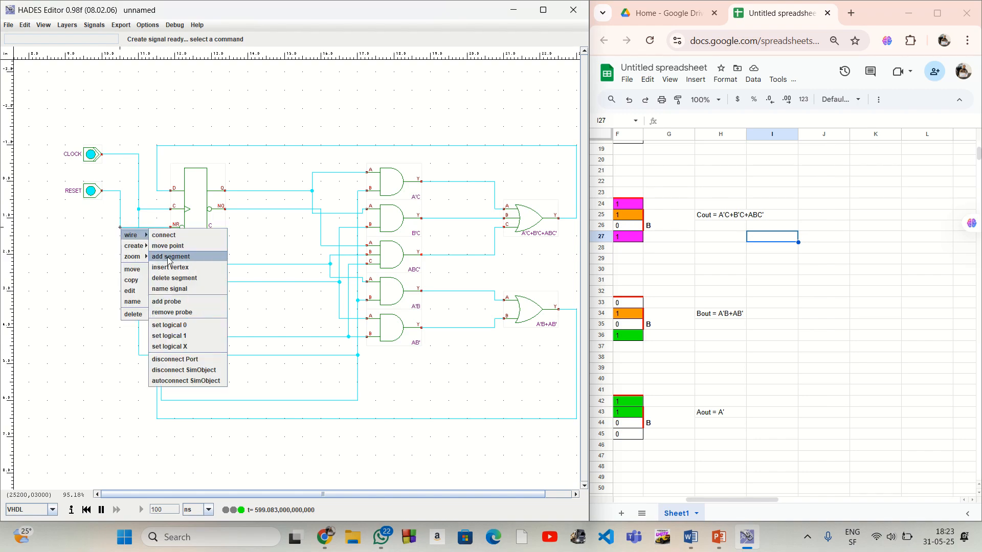
left_click(165, 256)
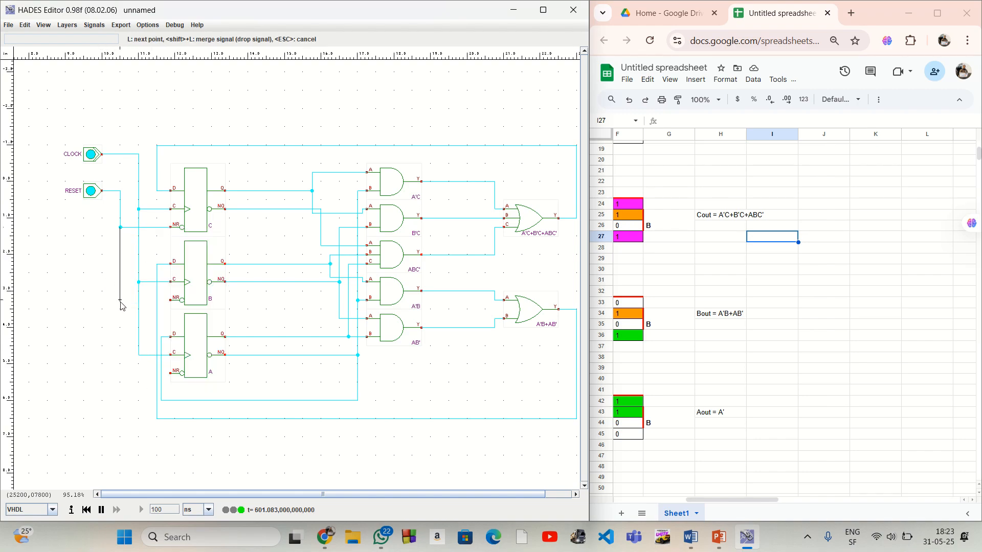
left_click(120, 301)
left_click(171, 300)
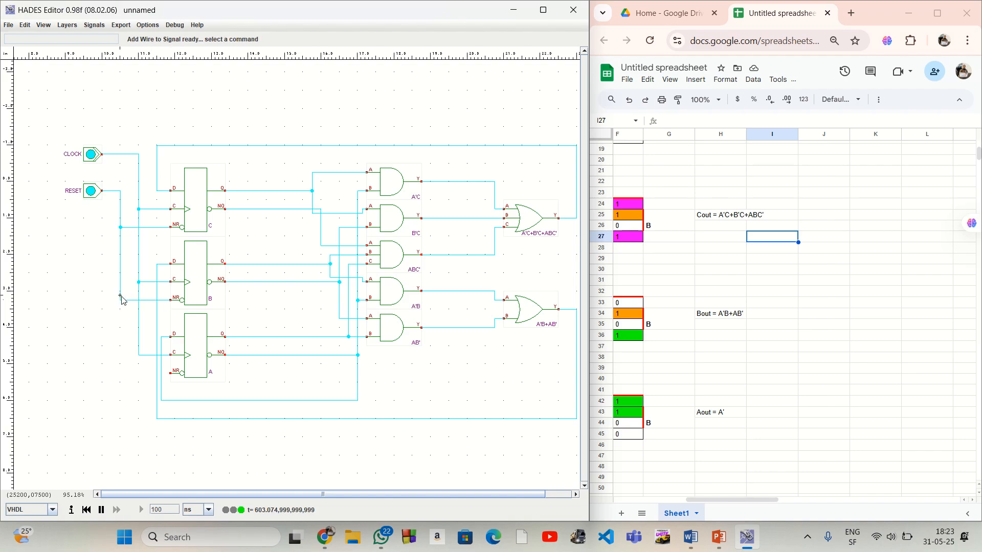
right_click(121, 300)
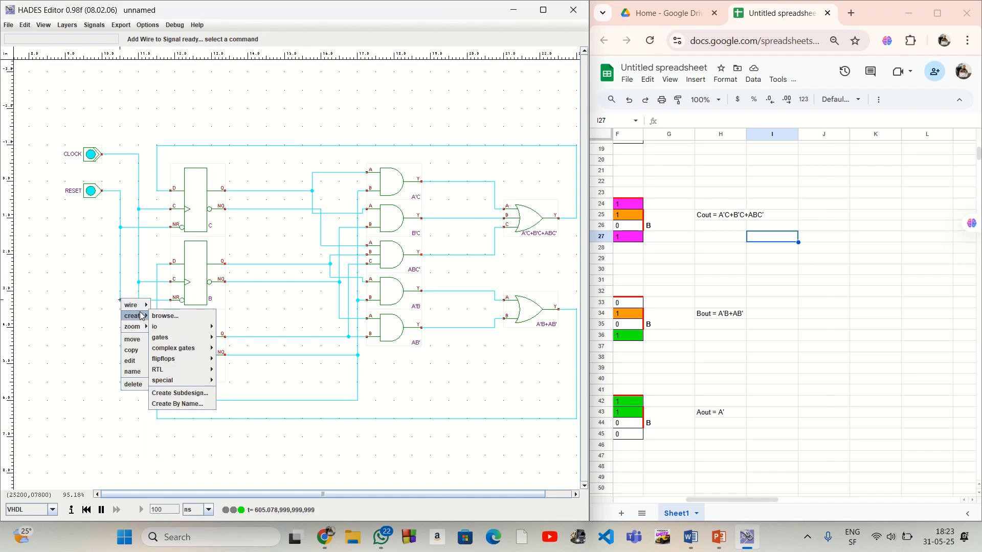
mouse_move(133, 305)
left_click(167, 328)
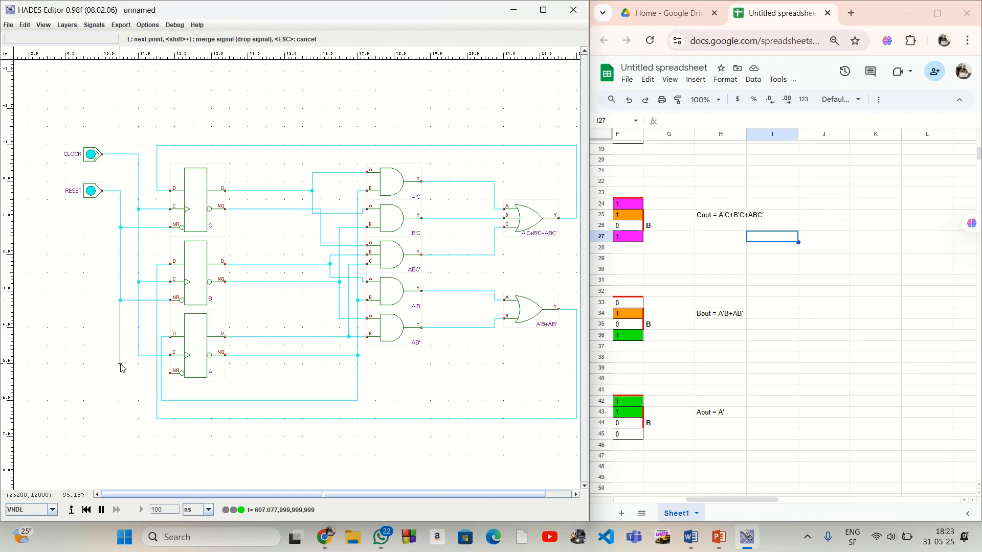
left_click(120, 373)
left_click(171, 373)
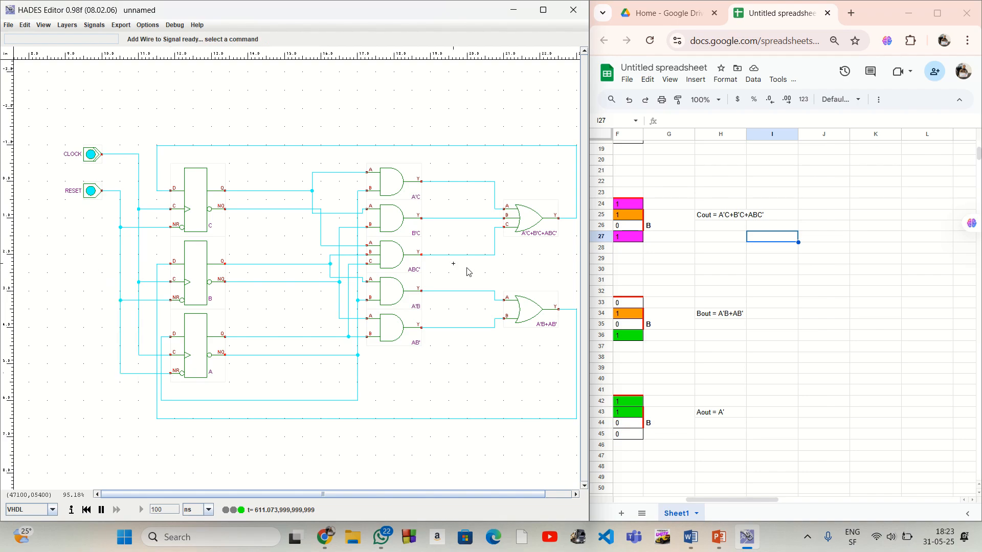
Place three Opin (LED) outputs stacked vertically above the OR gates, over the circuit's upper feedback wire
key("Right")
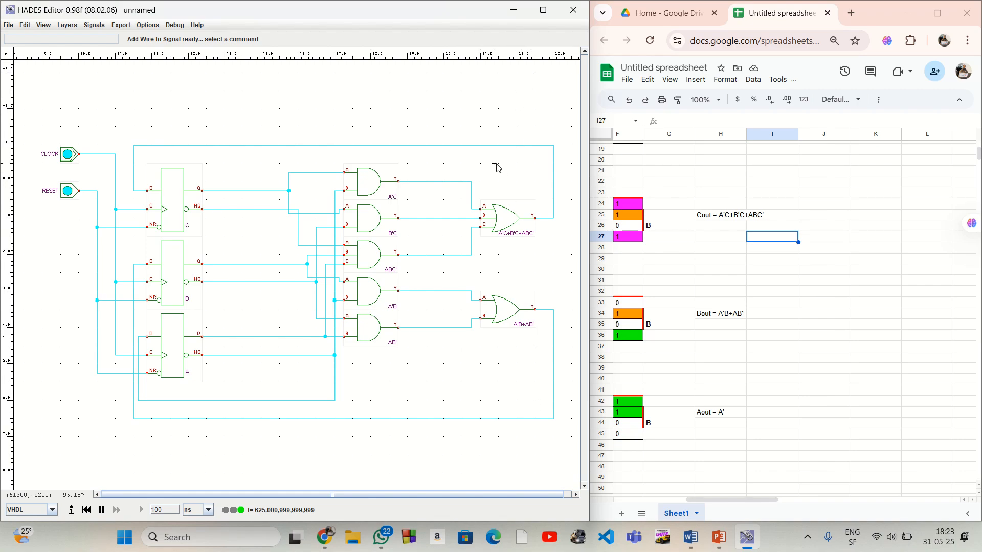
scroll(531, 136, "up", 1)
scroll(532, 133, "up", 2)
right_click(530, 105)
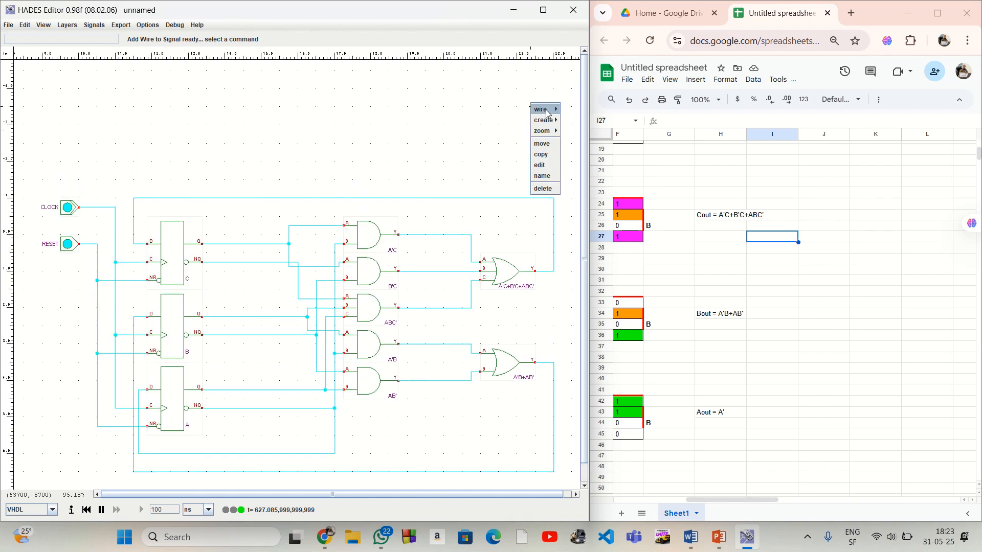
mouse_move(549, 119)
mouse_move(616, 132)
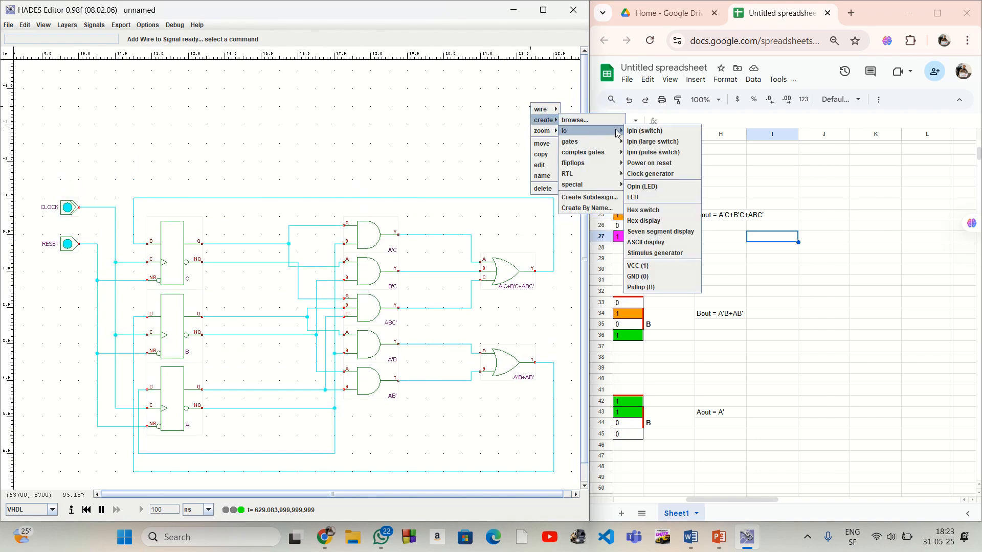
left_click(642, 187)
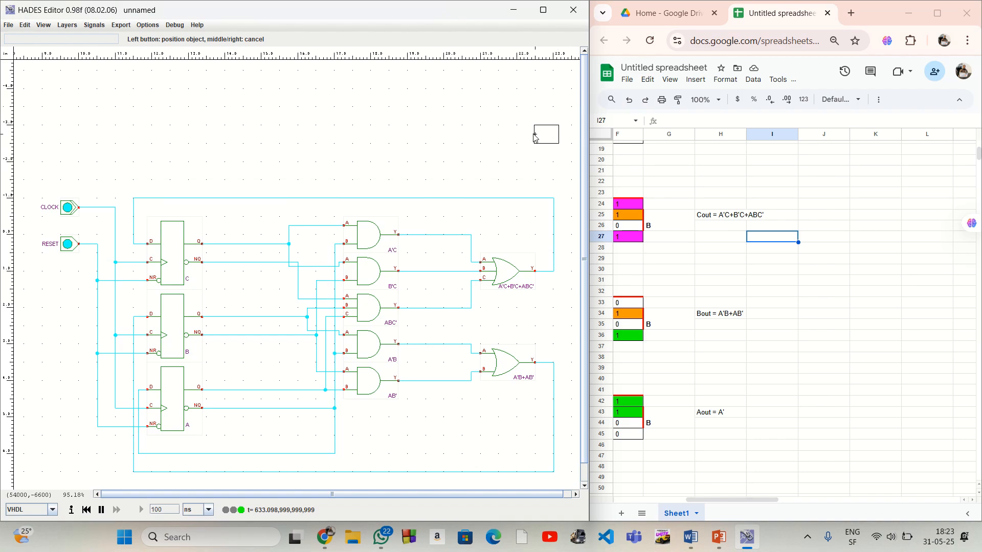
left_click(535, 137)
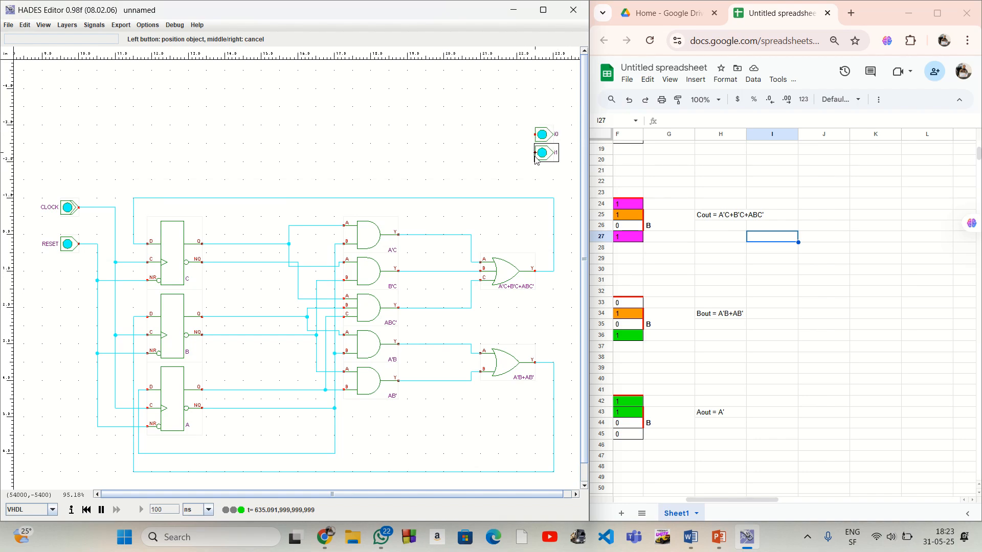
left_click(535, 158)
left_click(535, 174)
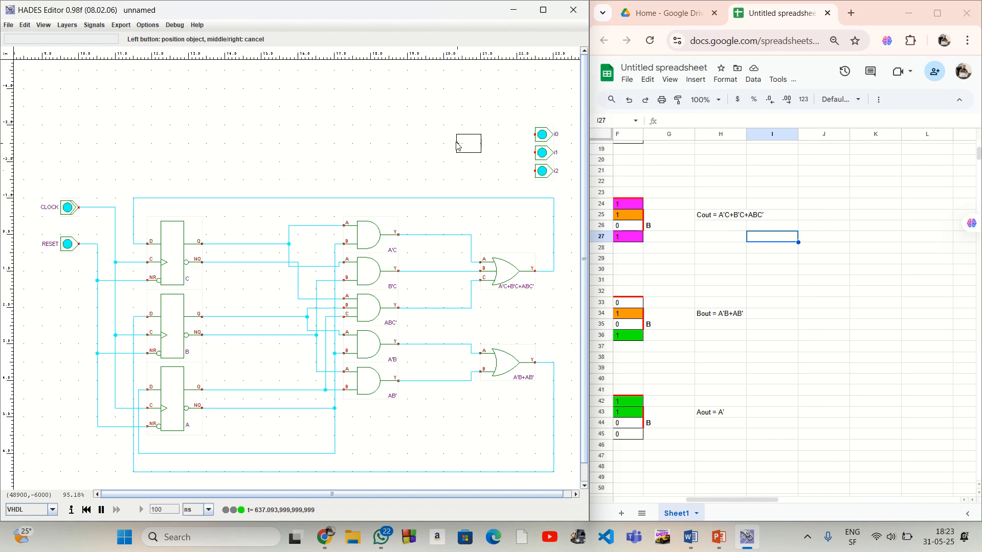
right_click(456, 146)
Rename the three stacked LED outputs, from top to bottom, as Cout, Bout and Aout
right_click(544, 135)
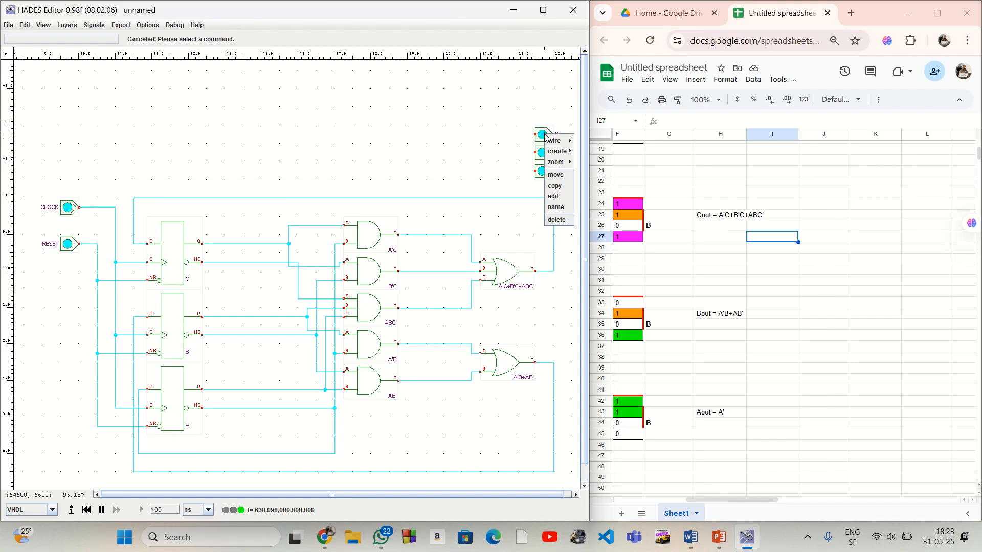
left_click(556, 207)
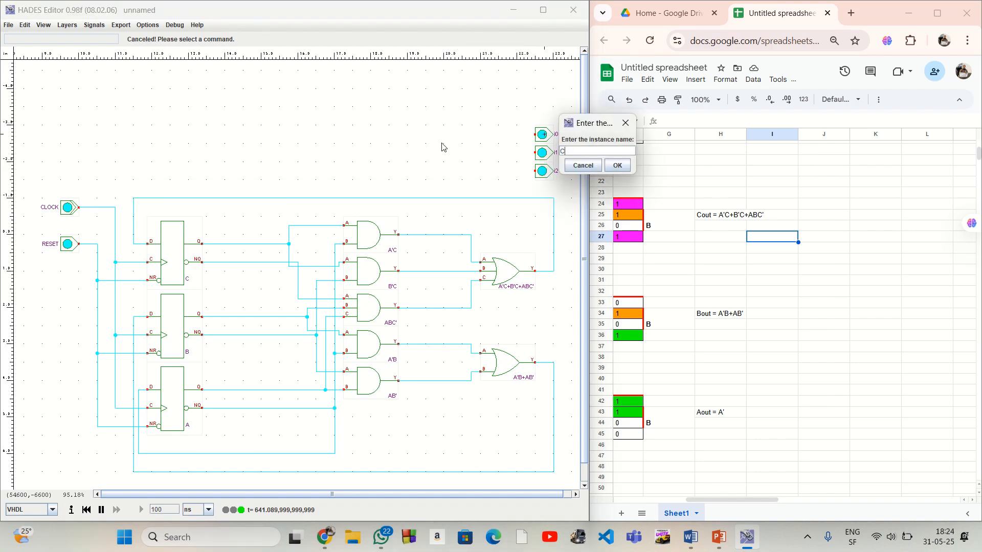
key("Return")
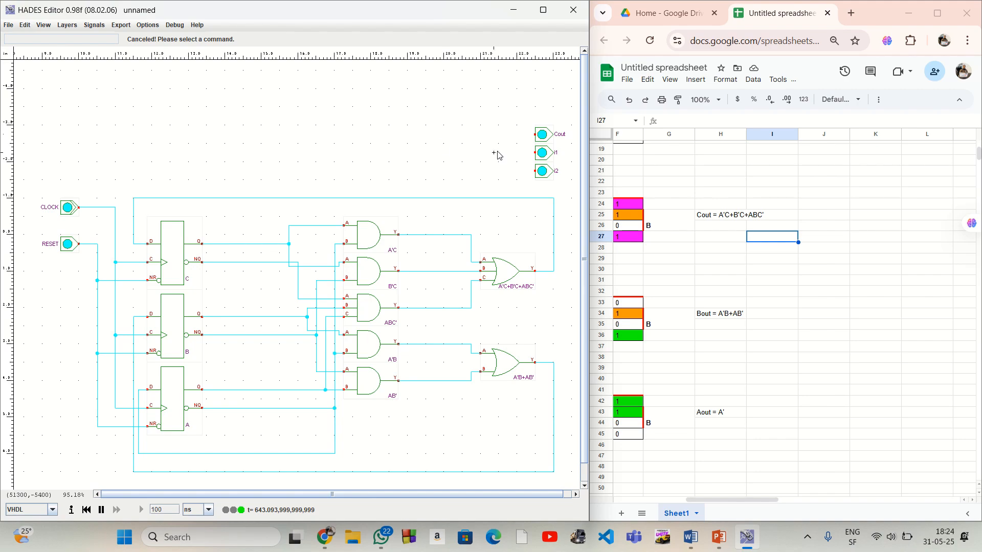
right_click(548, 154)
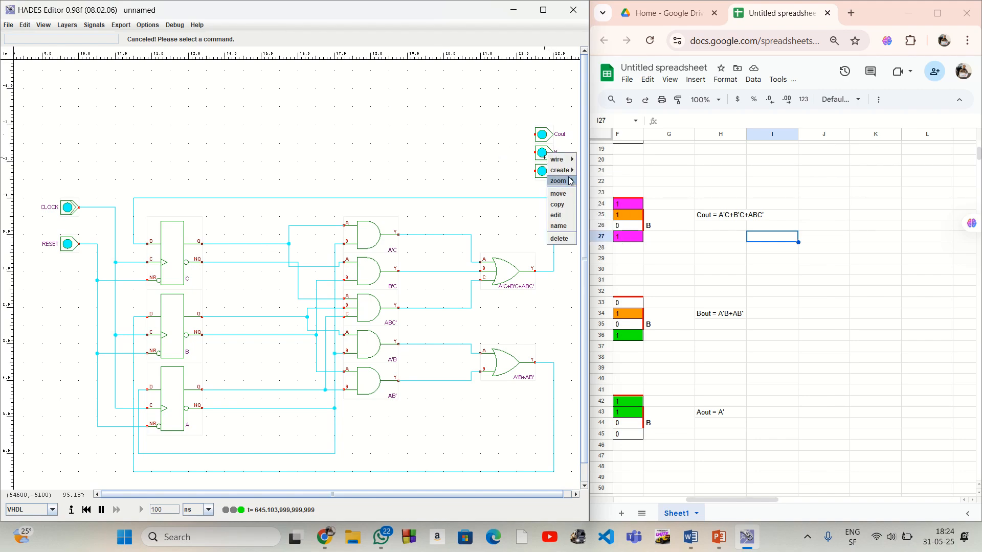
left_click(560, 226)
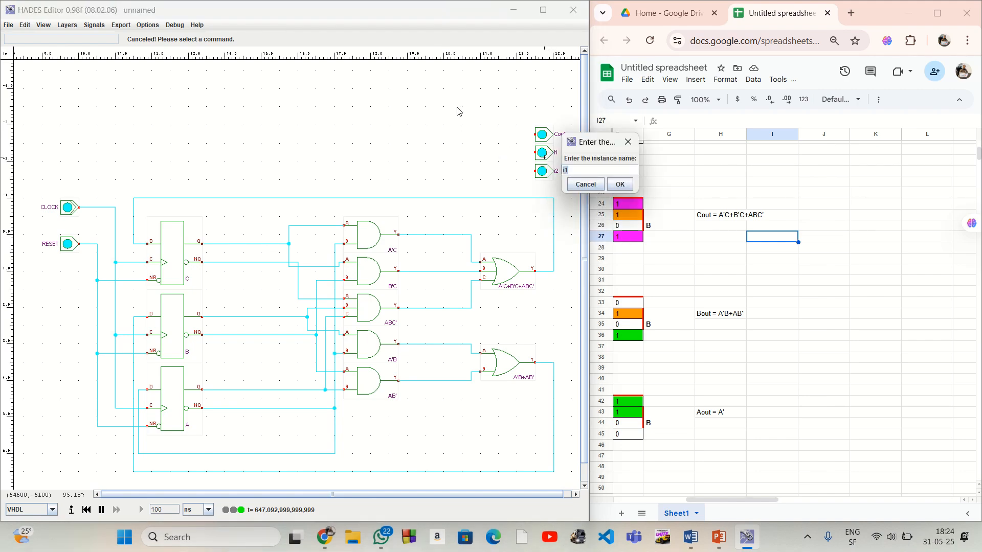
type("Bout")
key("Return")
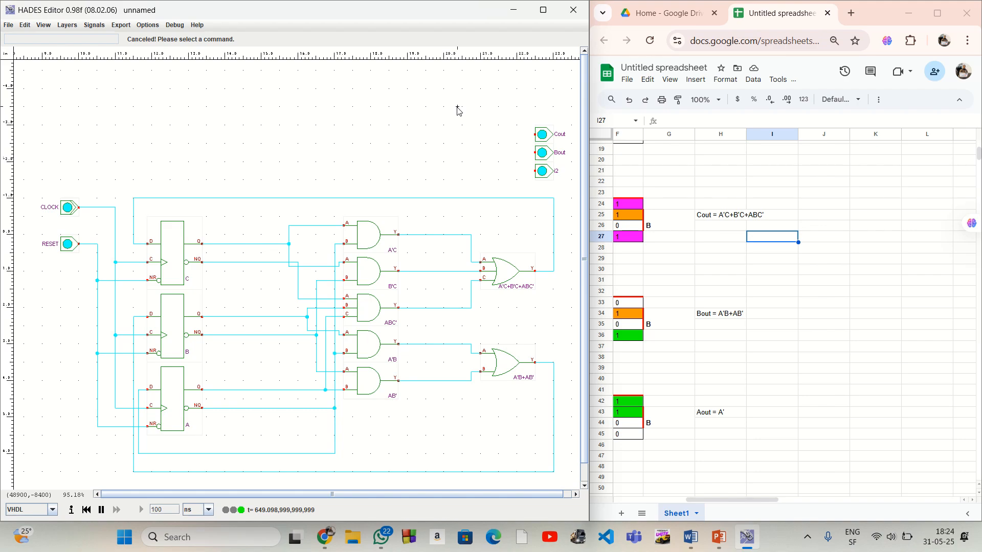
right_click(558, 176)
left_click(561, 249)
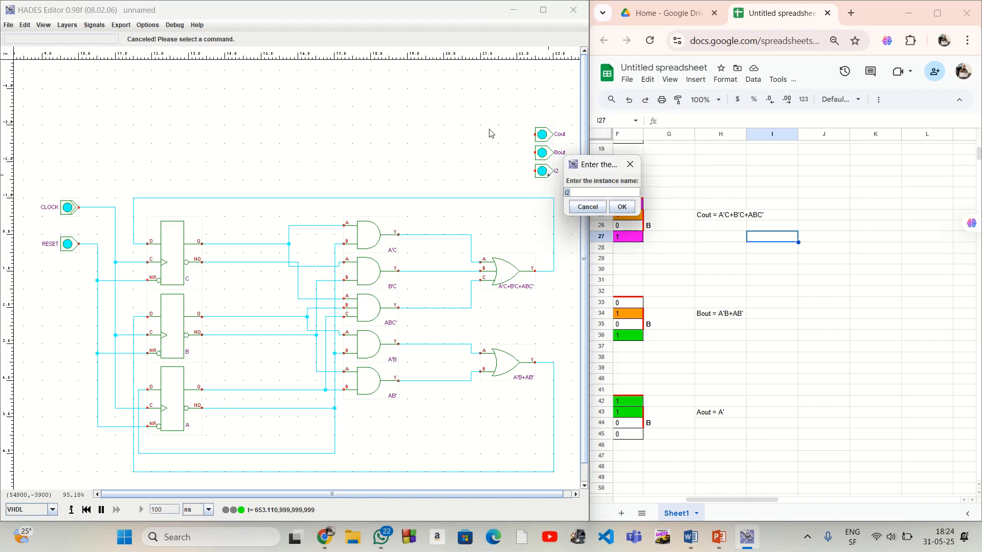
key("Return")
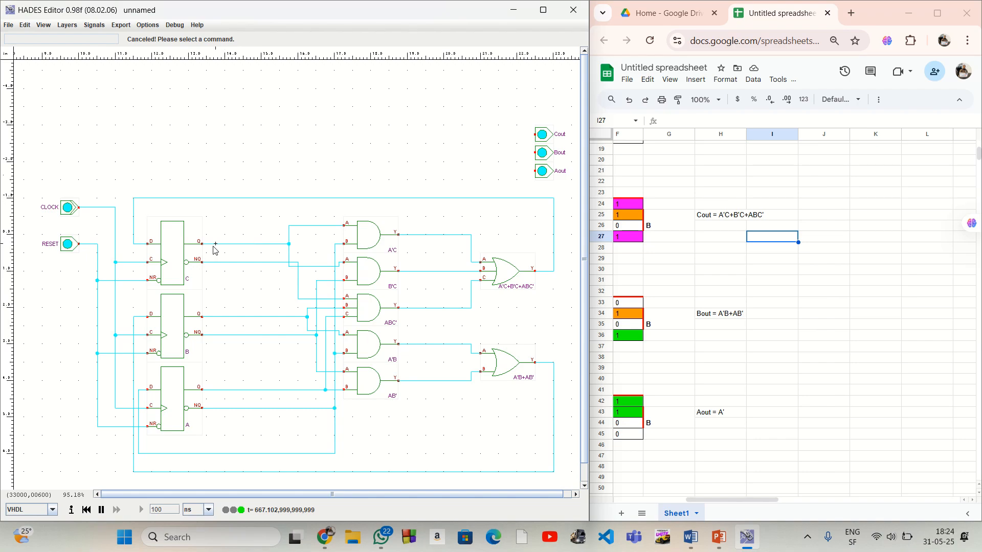
Branch flip-flop C's Q wire upward from its corner beside gate A'C and connect it to the Cout LED
right_click(289, 231)
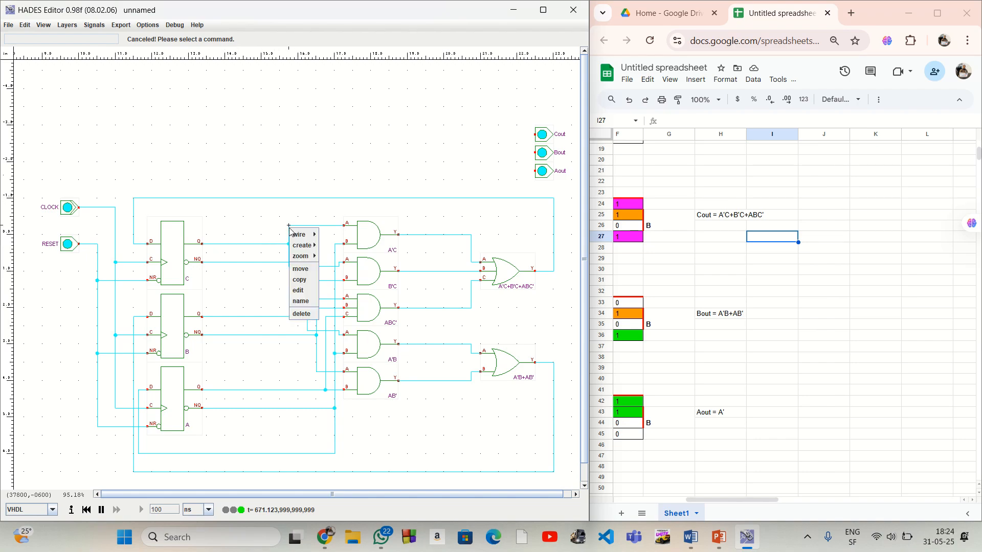
mouse_move(299, 234)
left_click(332, 256)
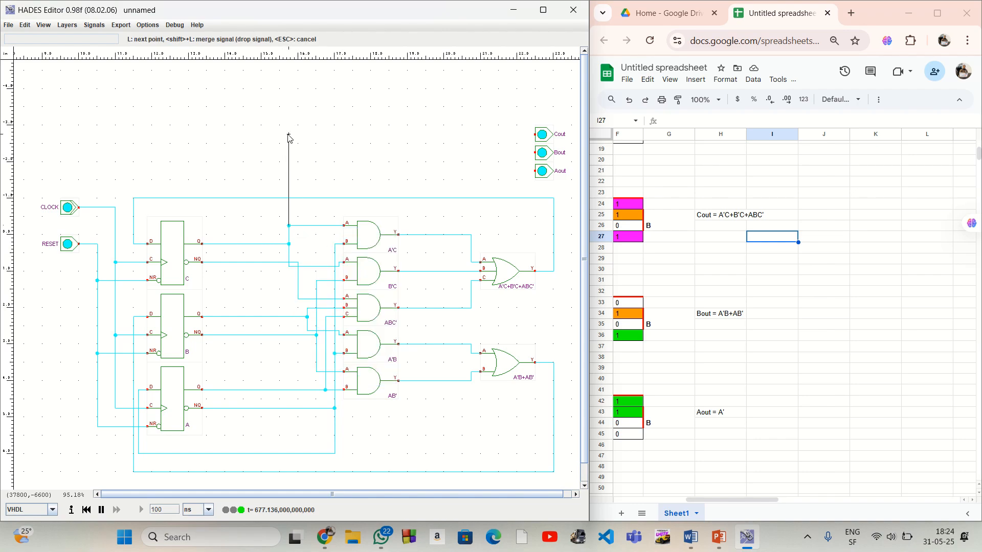
left_click(289, 135)
left_click(535, 135)
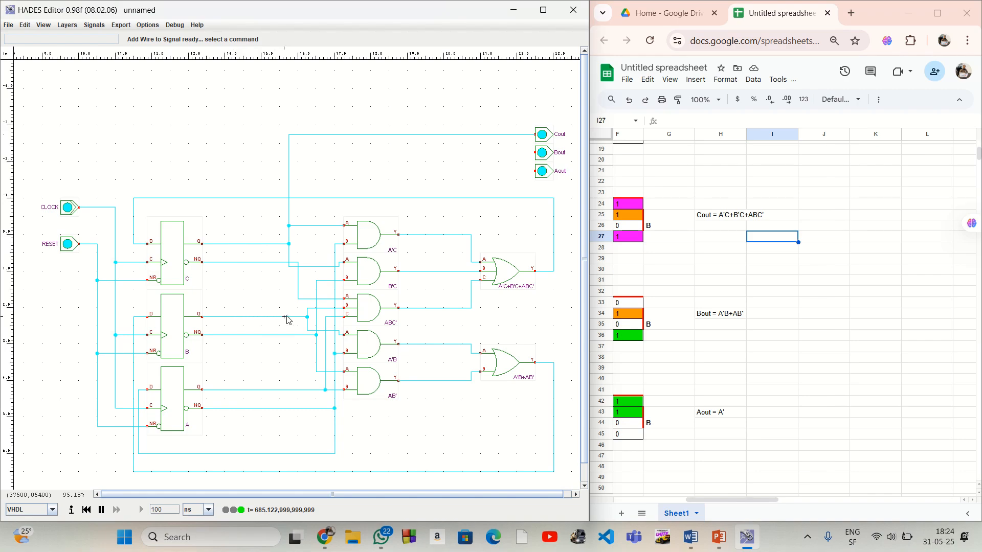
Branch flip-flop B's Q wire upward from its corner beside gate ABC' and connect it to the Bout LED
right_click(308, 309)
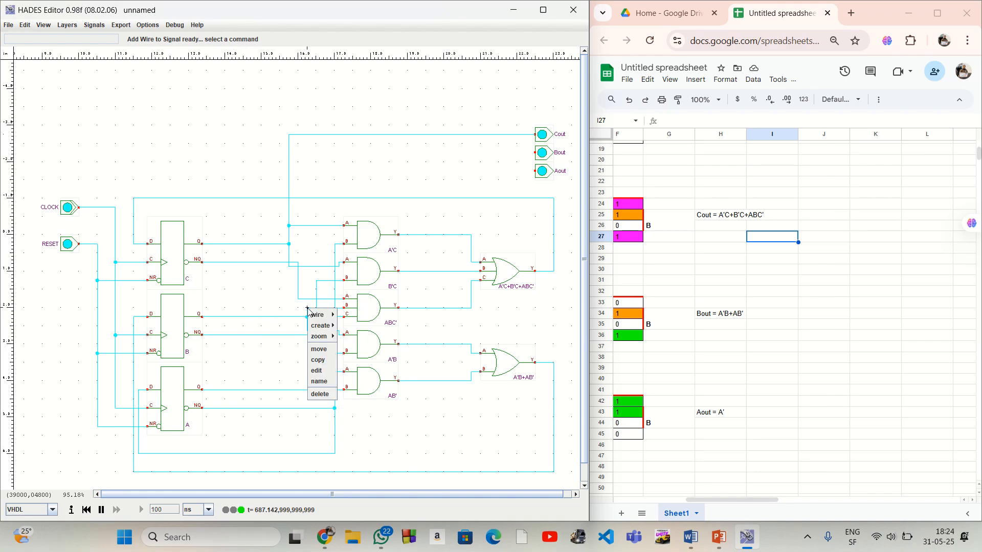
mouse_move(320, 315)
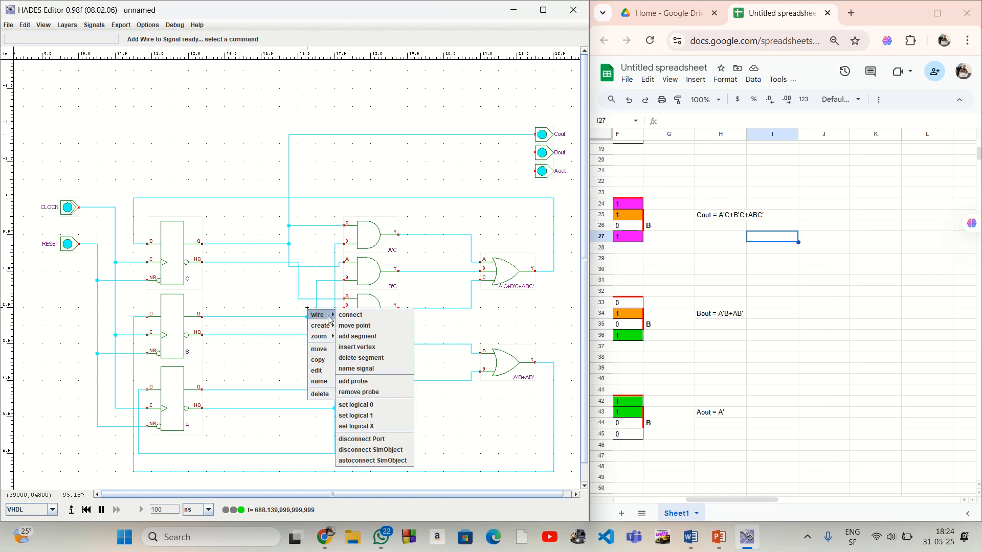
left_click(370, 336)
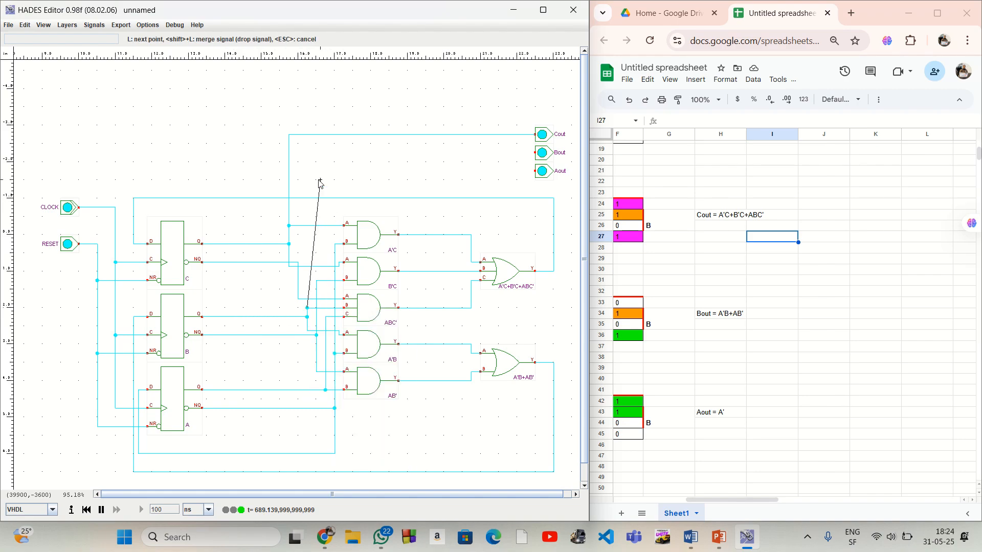
left_click(307, 152)
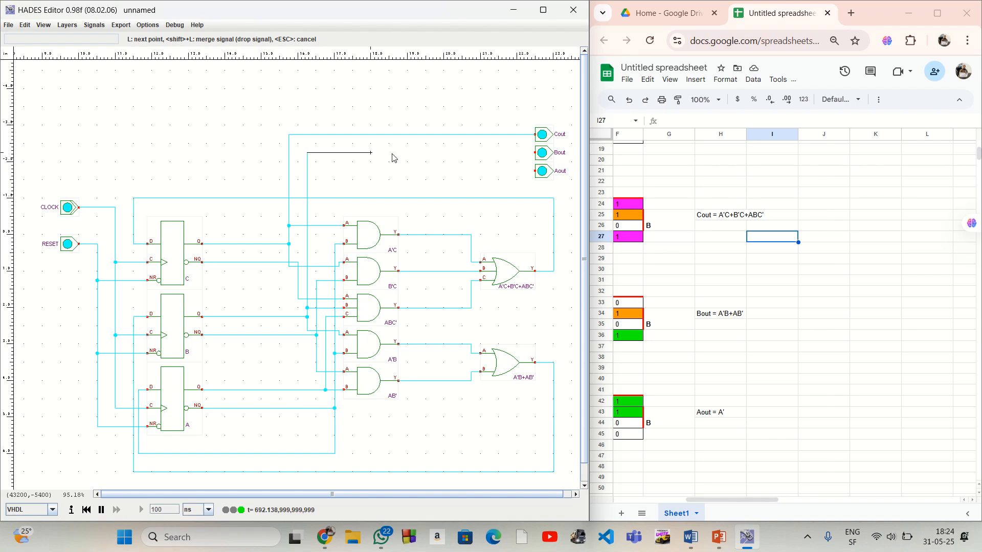
left_click(535, 153)
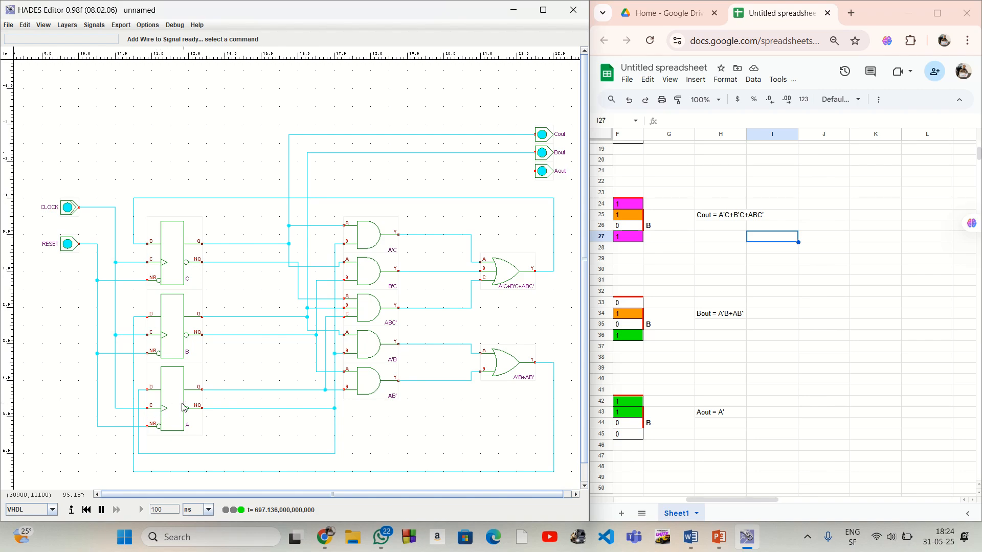
Branch flip-flop A's Q wire upward from its corner at gate ABC' input C and connect it to the Aout LED
left_click(326, 390)
right_click(326, 318)
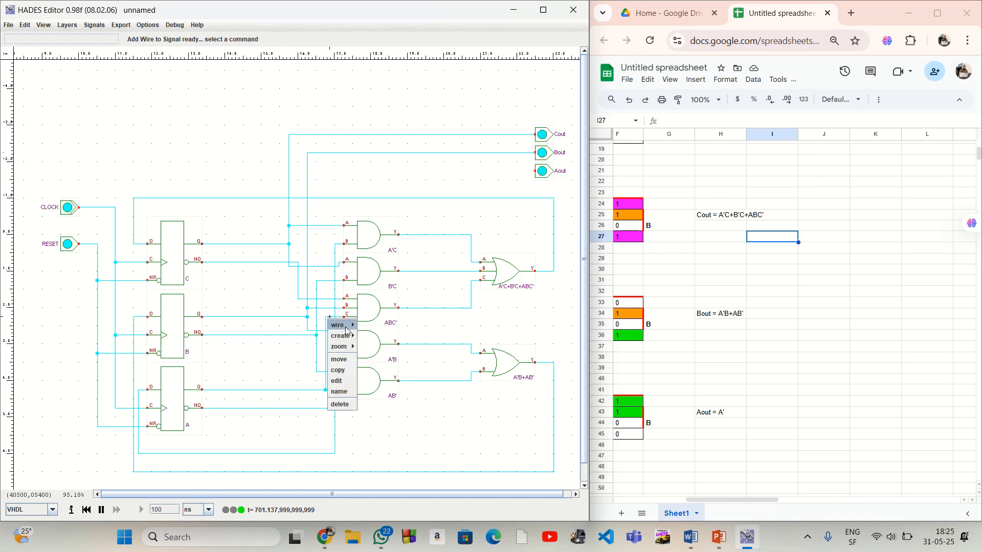
mouse_move(340, 331)
left_click(378, 344)
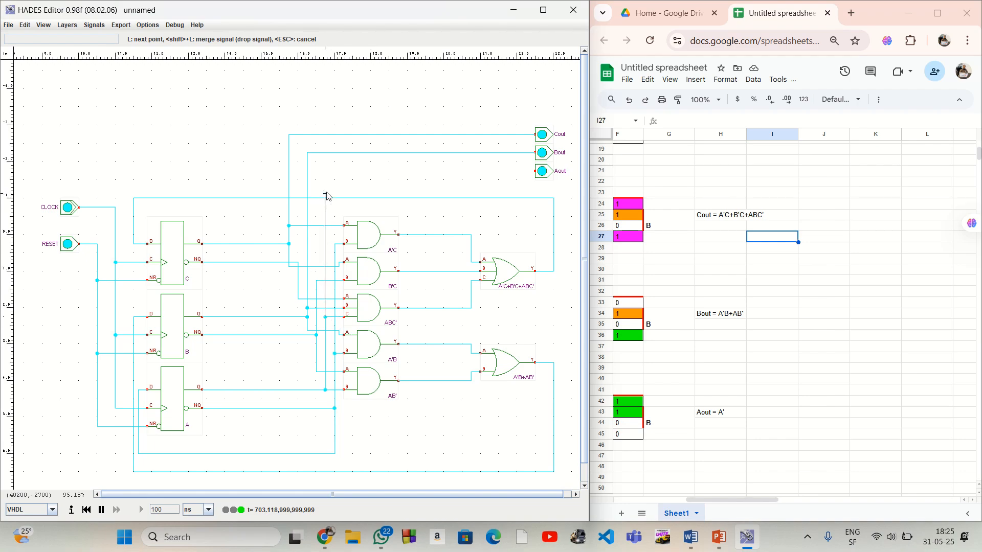
left_click(326, 171)
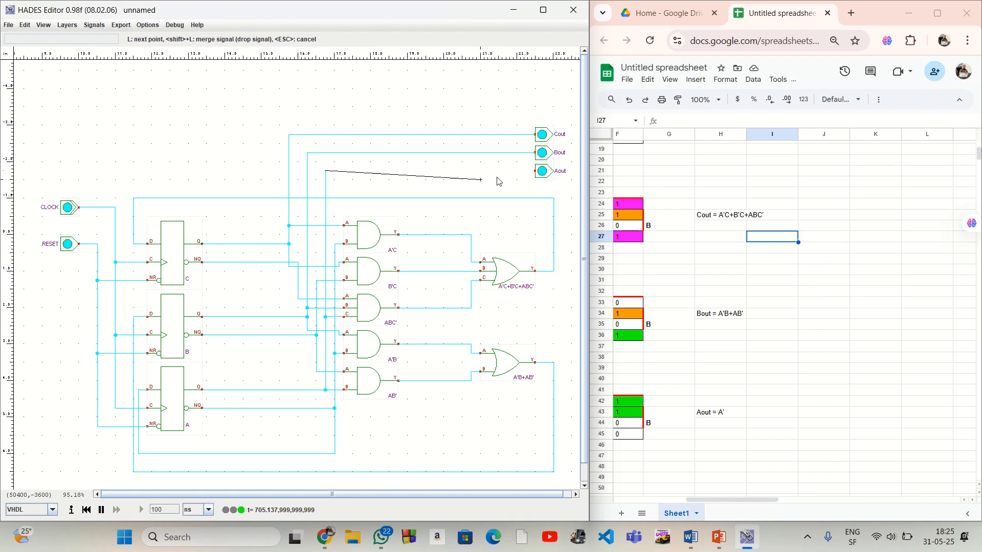
left_click(535, 172)
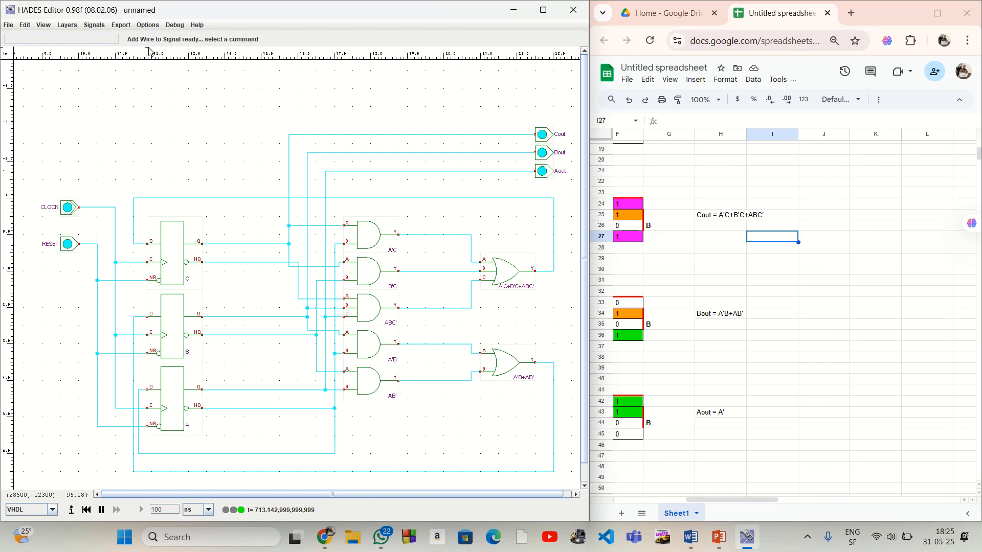
Run the design check on the circuit, and initialise the CLOCK and RESET switches to logic 0
left_click(155, 27)
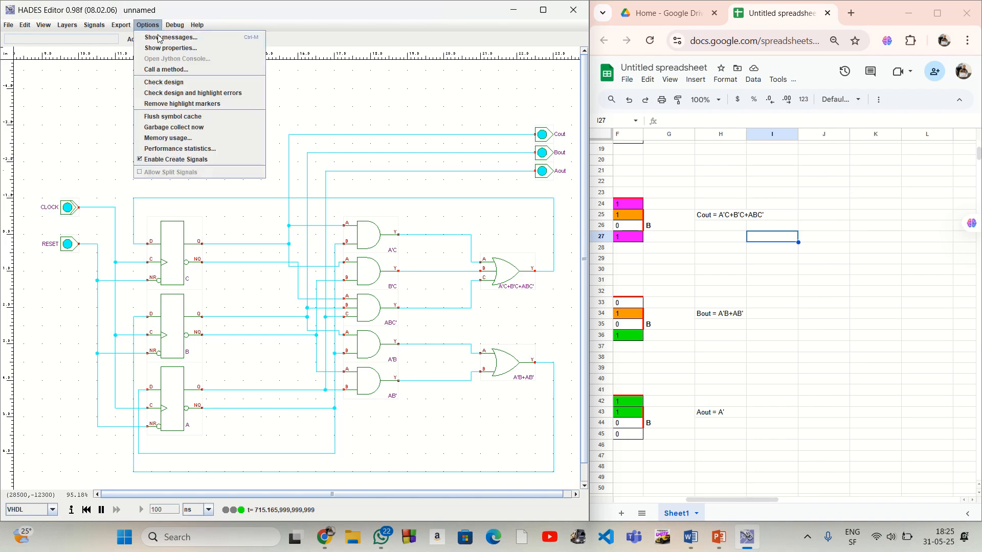
left_click(176, 78)
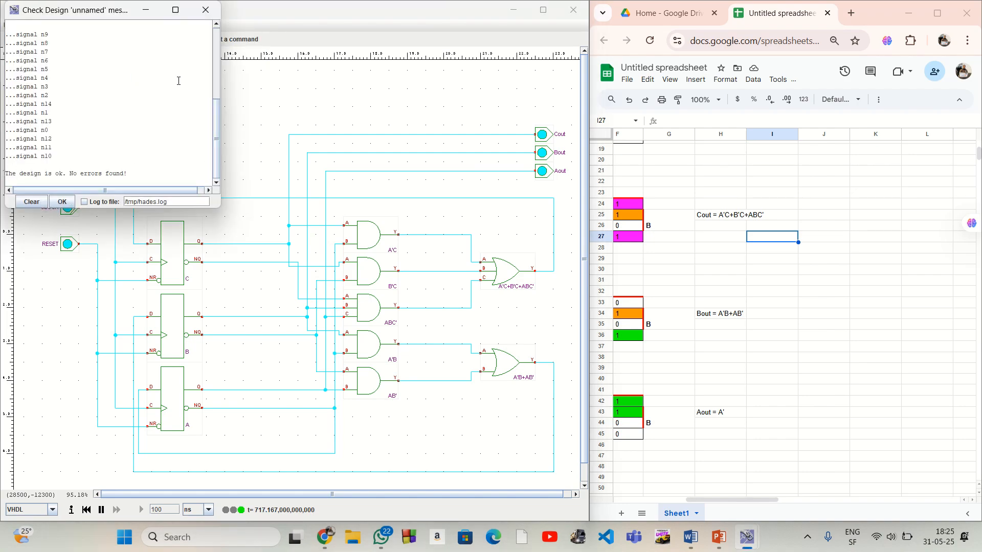
left_click(62, 203)
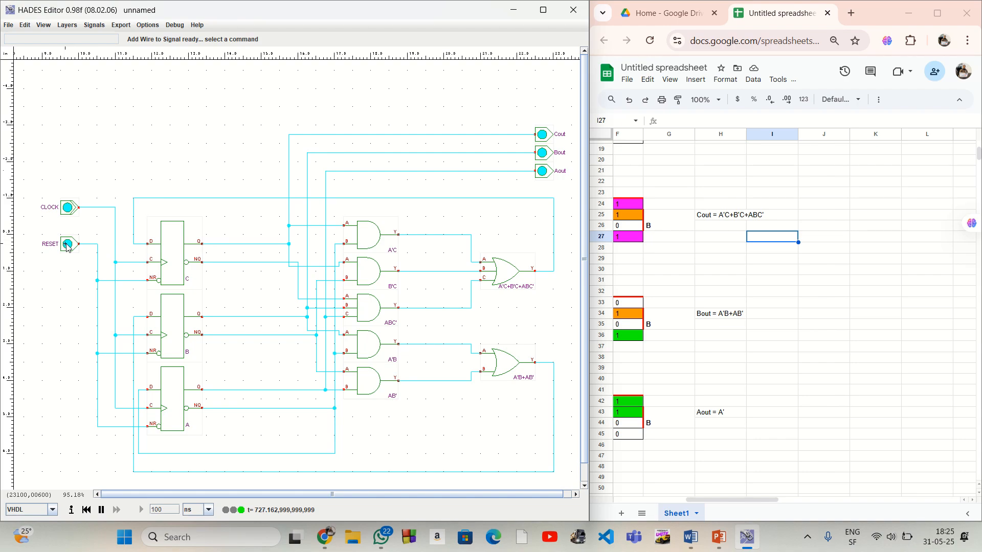
left_click(68, 208)
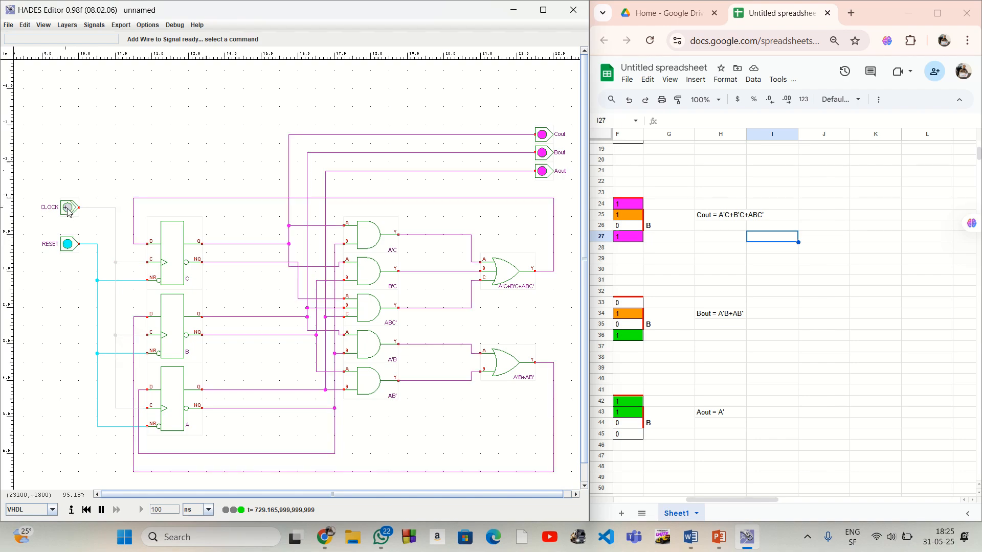
left_click(70, 247)
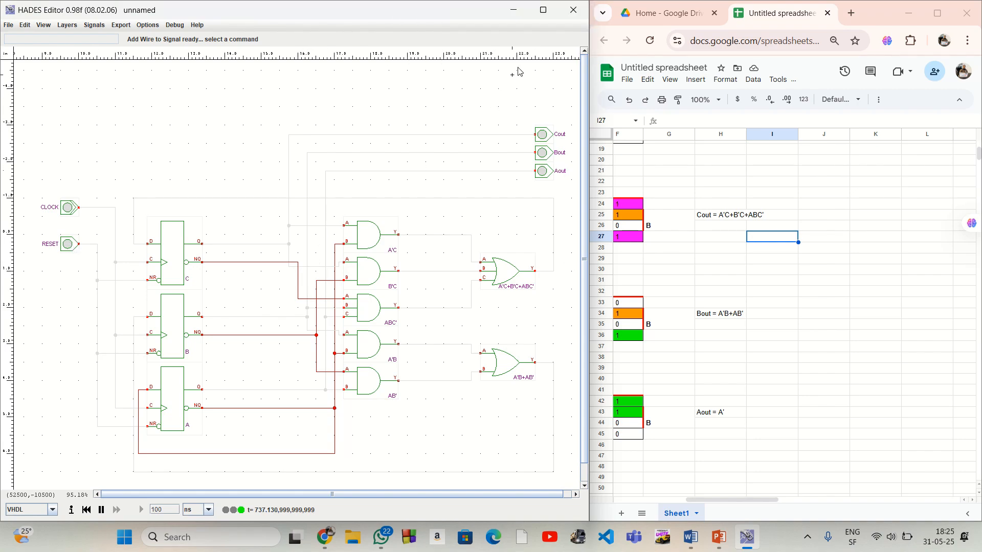
Maximize the circuit editor with the whole circuit fitted to the view, and restore it beside the spreadsheet
left_click(542, 17)
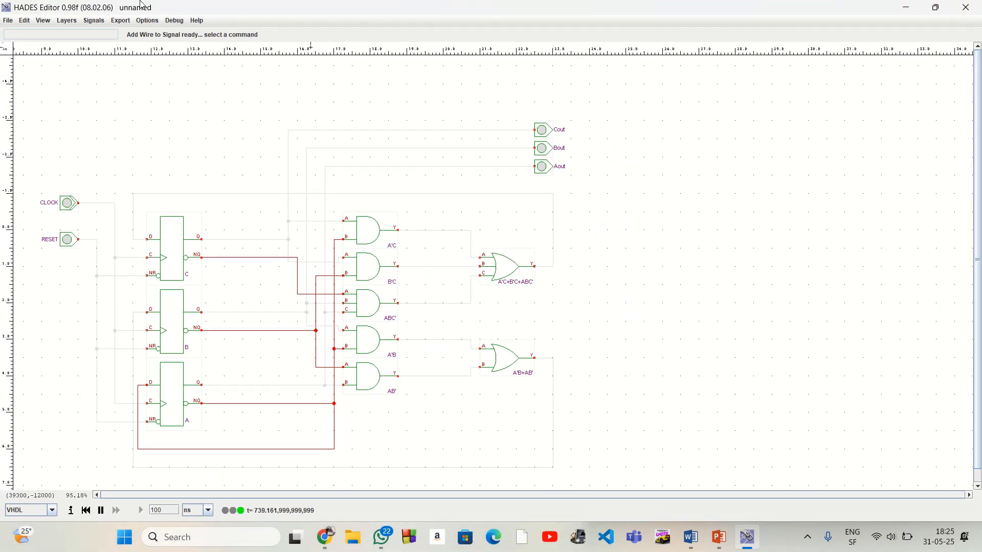
left_click(44, 22)
left_click(71, 41)
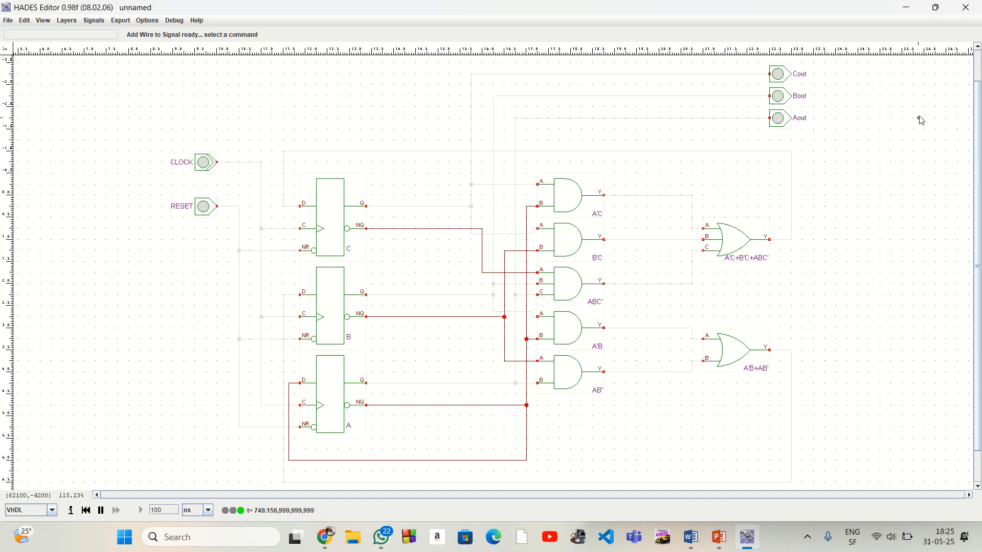
mouse_move(935, 11)
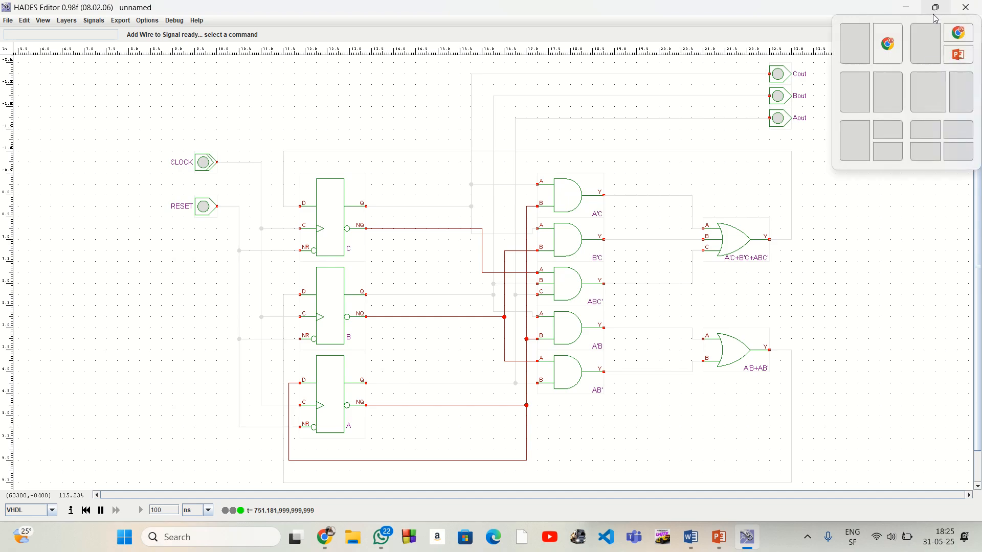
left_click(929, 87)
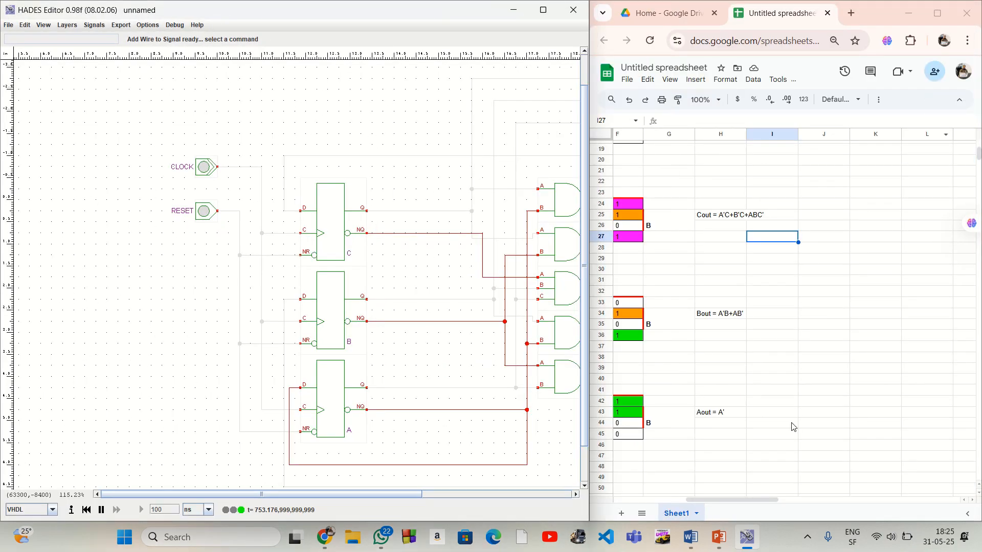
In the spreadsheet, shrink all columns to one equal, narrower width so the whole truth table fits on screen
left_click_drag(767, 499, 693, 500)
scroll(726, 427, "up", 5)
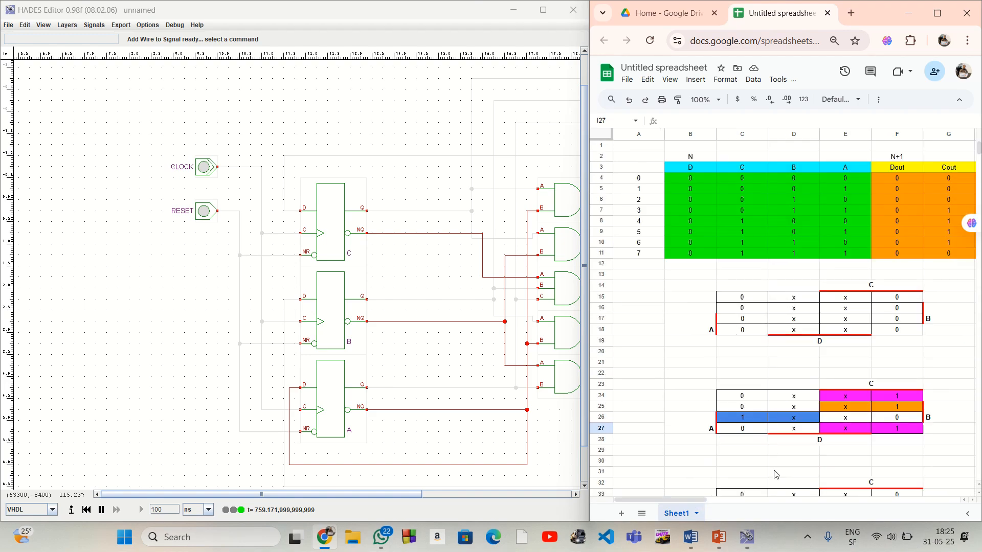
left_click_drag(694, 500, 727, 494)
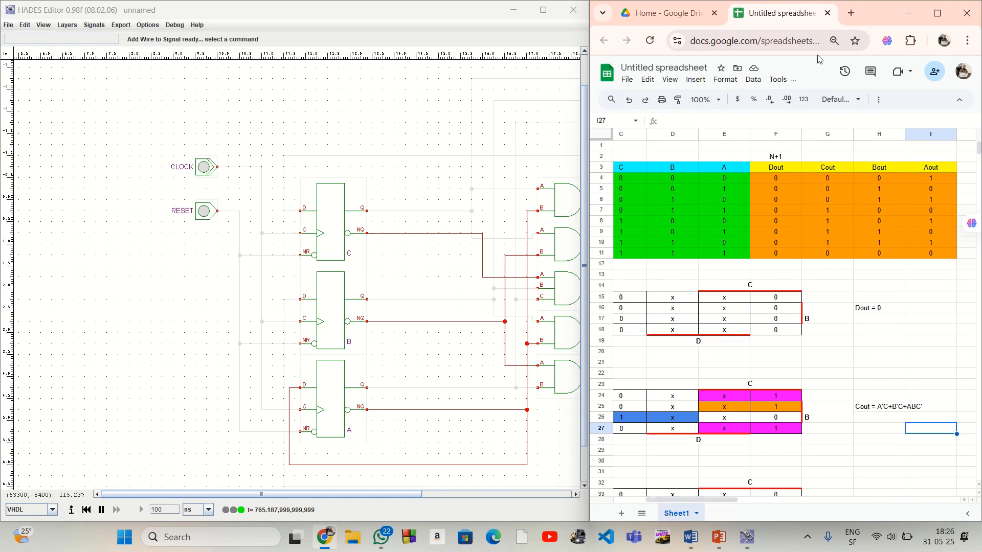
left_click(601, 134)
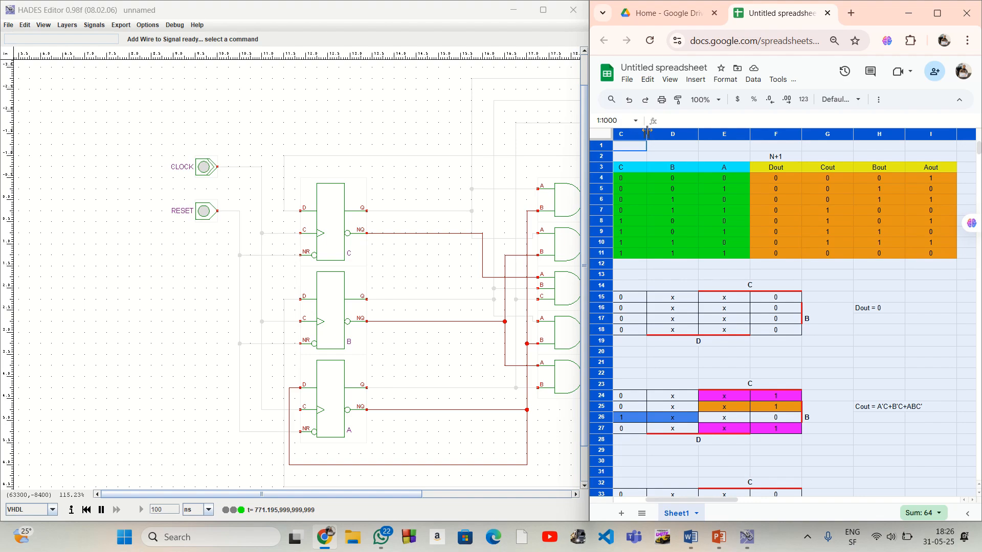
double_click(647, 131)
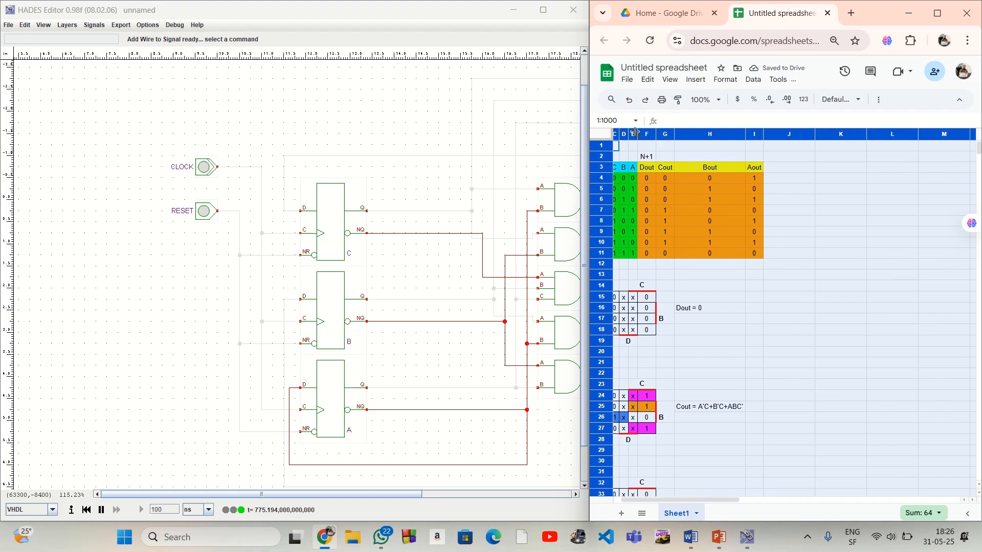
left_click_drag(637, 134, 657, 136)
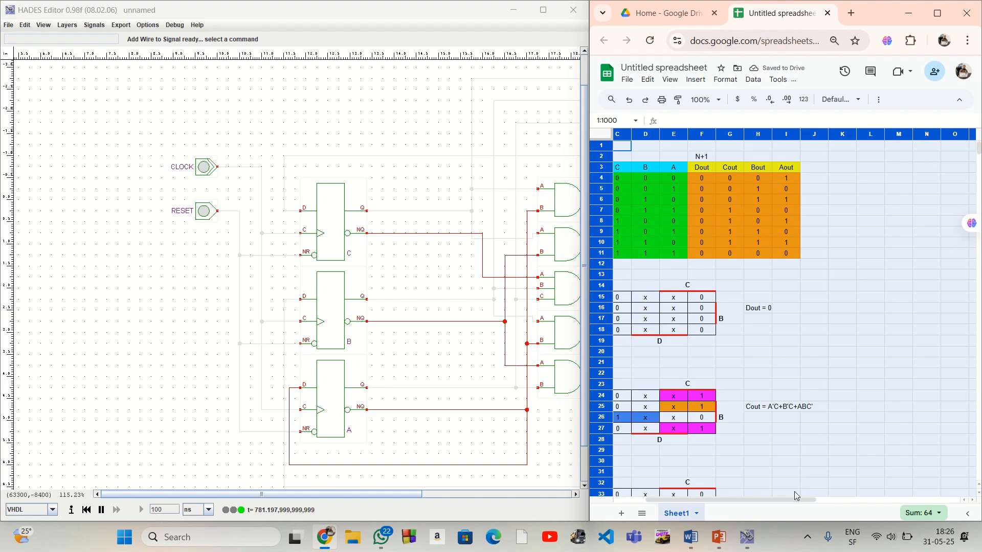
left_click_drag(790, 499, 745, 500)
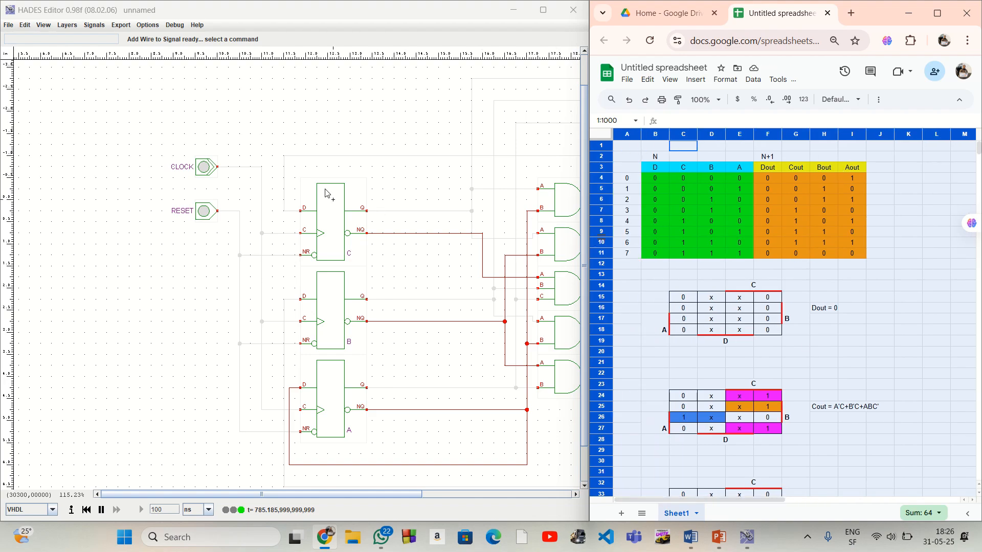
Fit the whole circuit into the editor view and set the RESET switch to logic 1
left_click(43, 25)
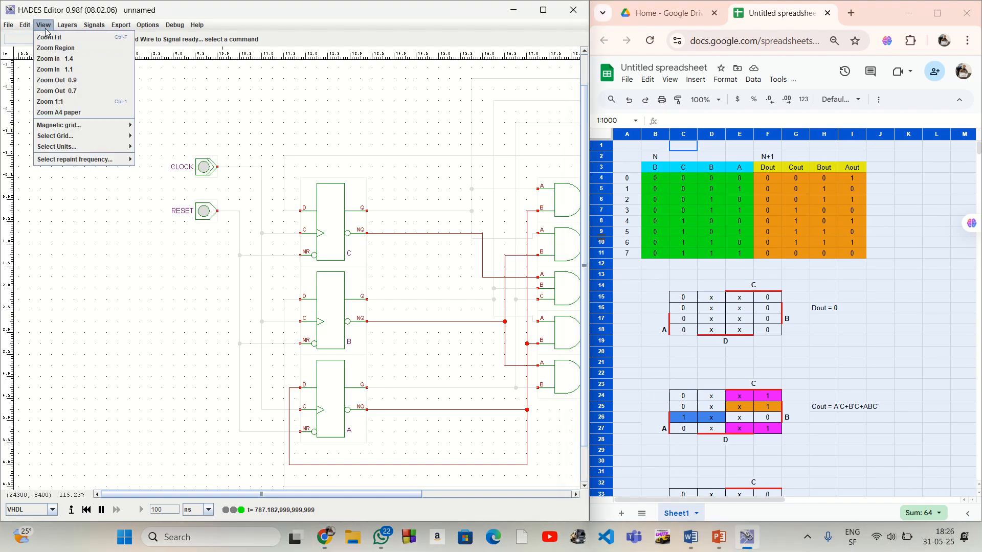
left_click(50, 35)
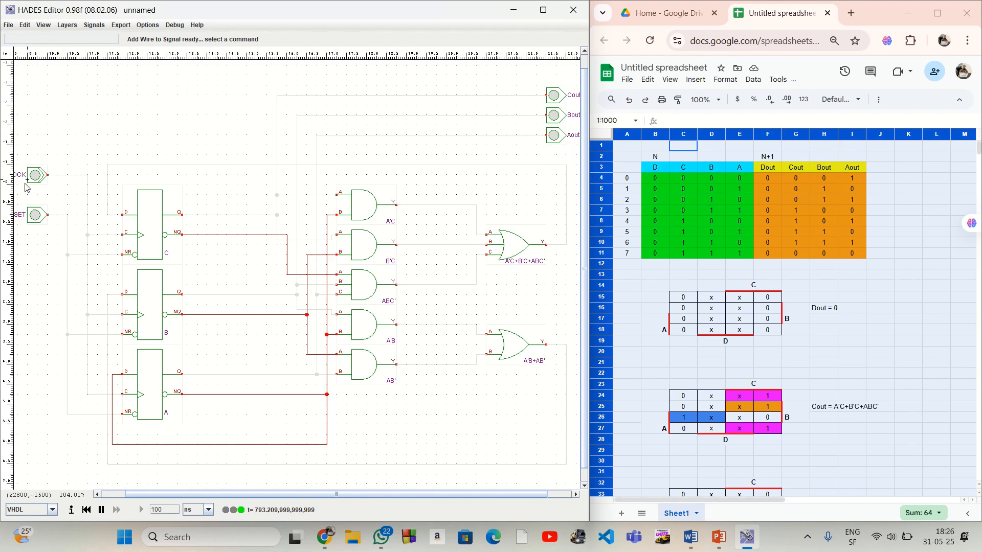
left_click(34, 215)
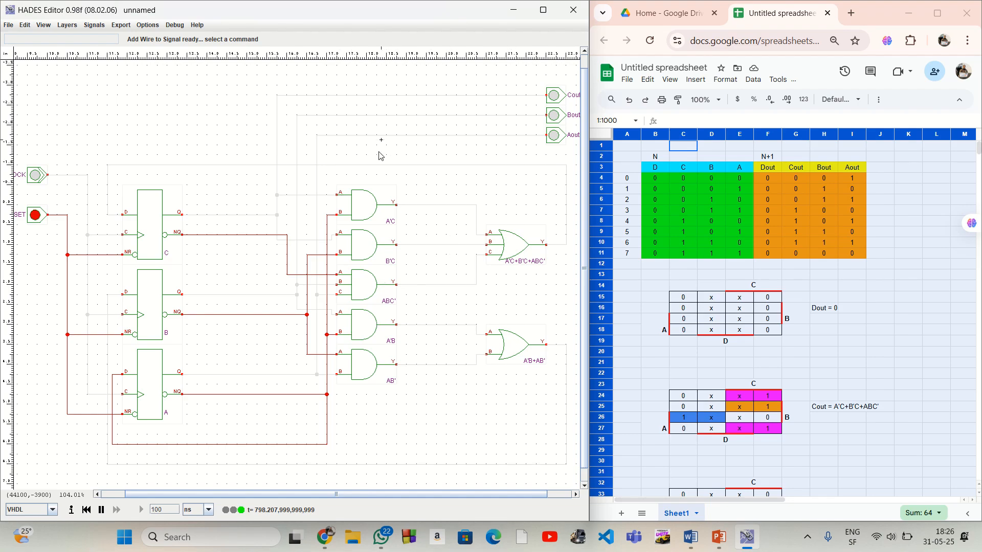
Pulse the CLOCK switch through one full counting cycle, checking Cout, Bout and Aout against the truth table after each pulse
left_click(36, 175)
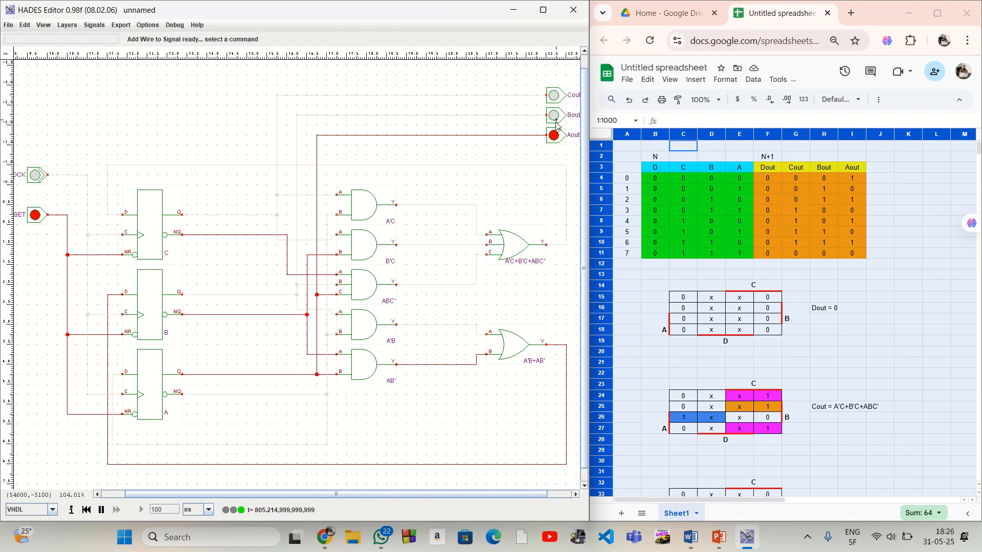
left_click(36, 176)
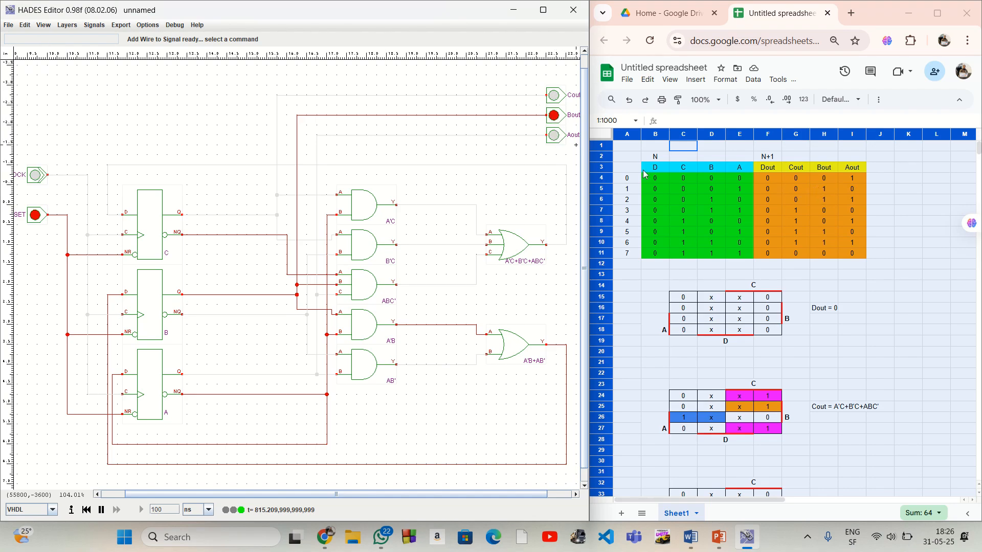
left_click(36, 175)
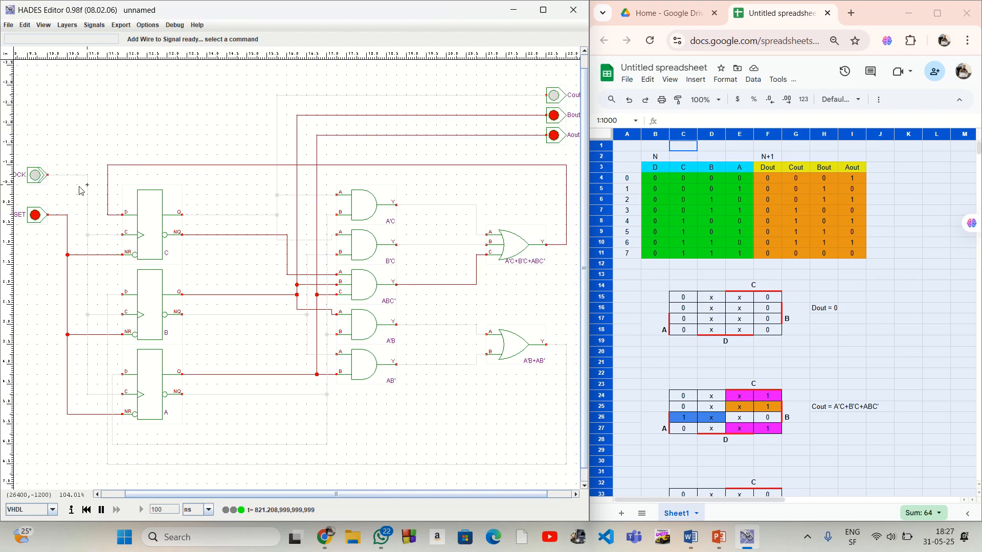
left_click(37, 176)
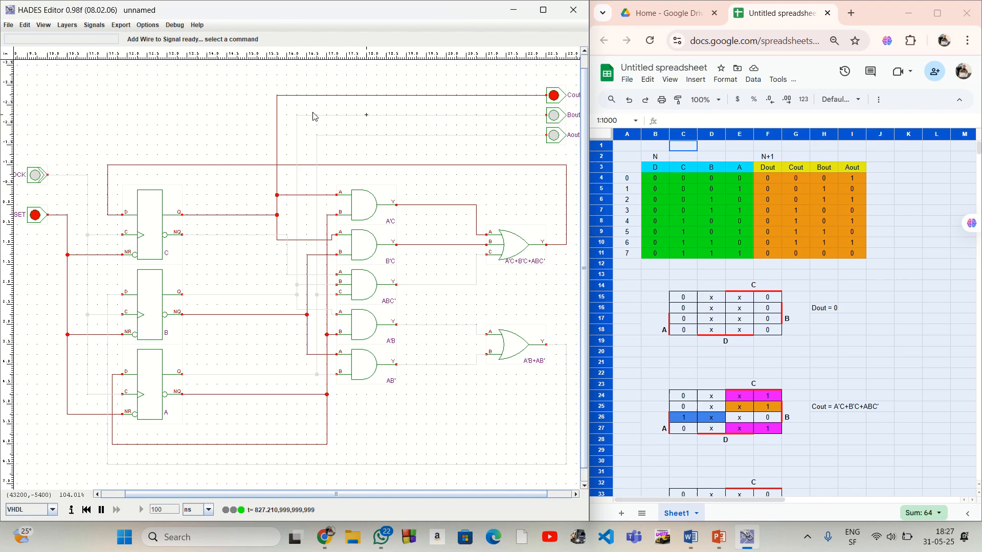
left_click(35, 176)
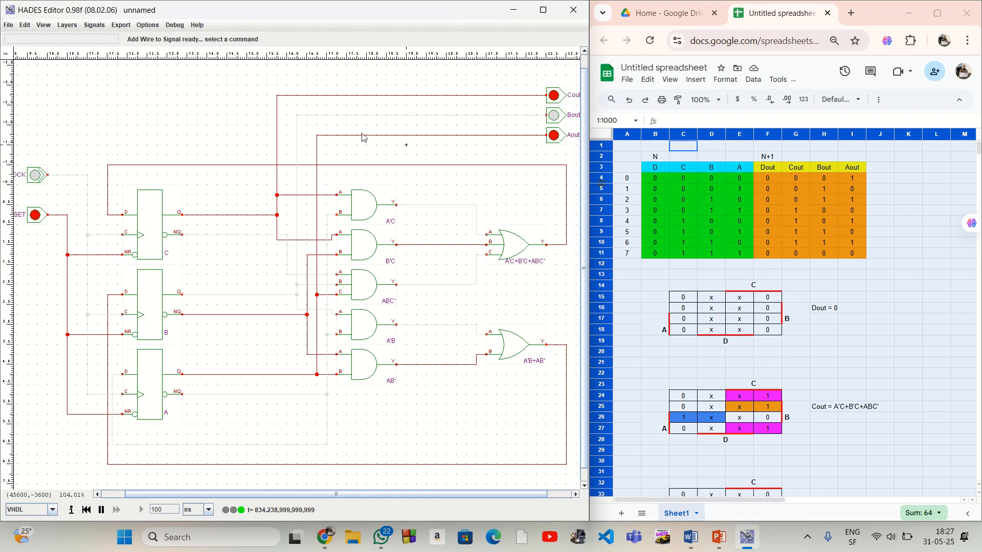
left_click(35, 177)
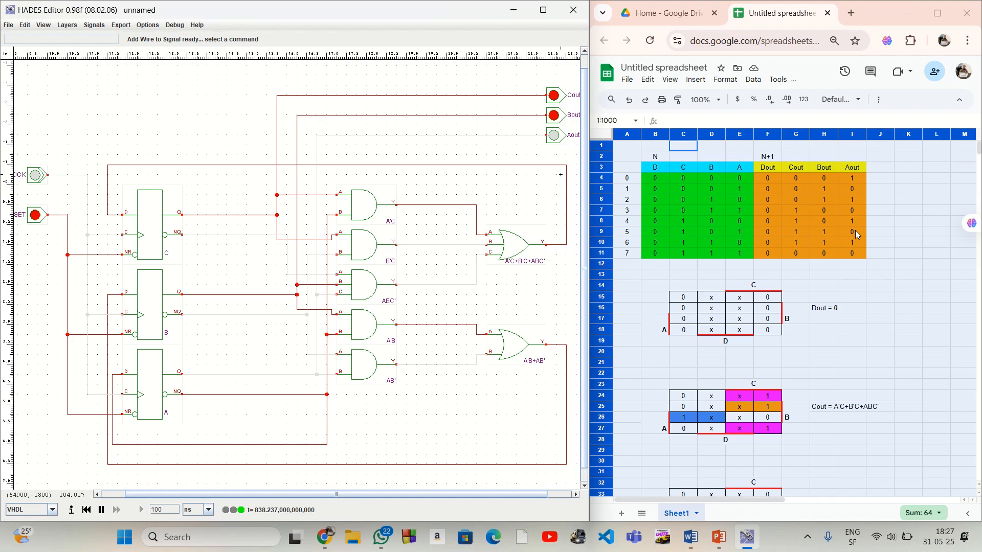
left_click(36, 177)
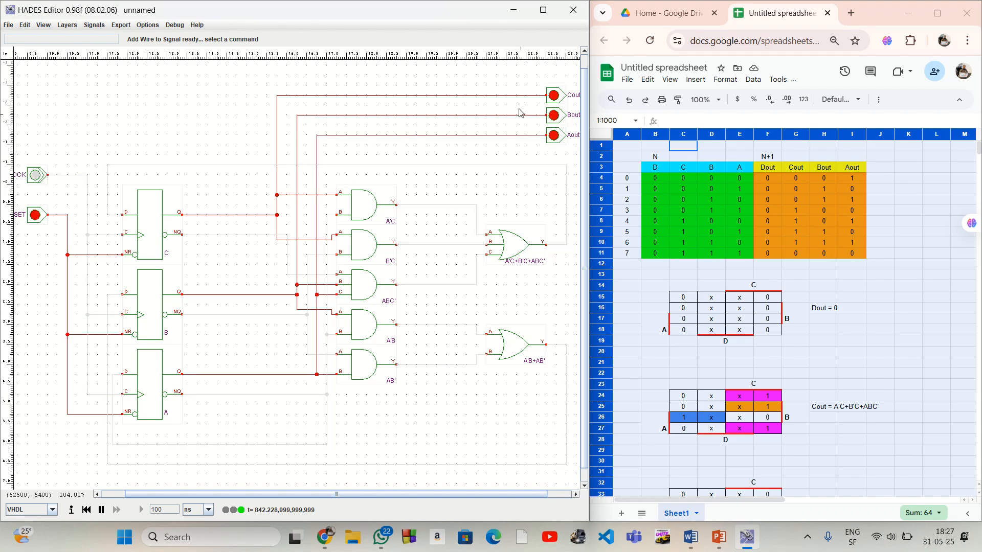
left_click(35, 174)
left_click(35, 174)
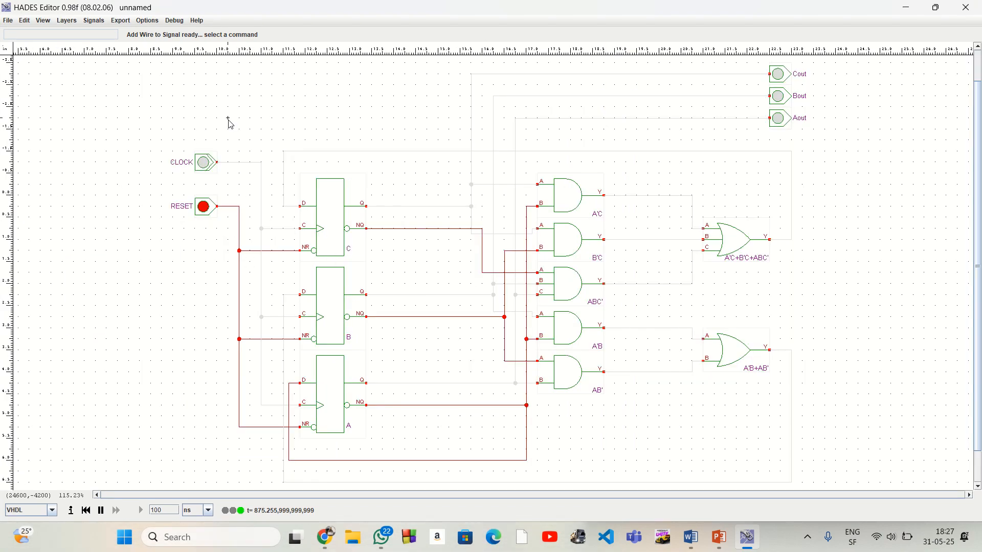
Start saving the design, creating and opening a new folder named Counter1 on the Desktop
key("ctrl+s")
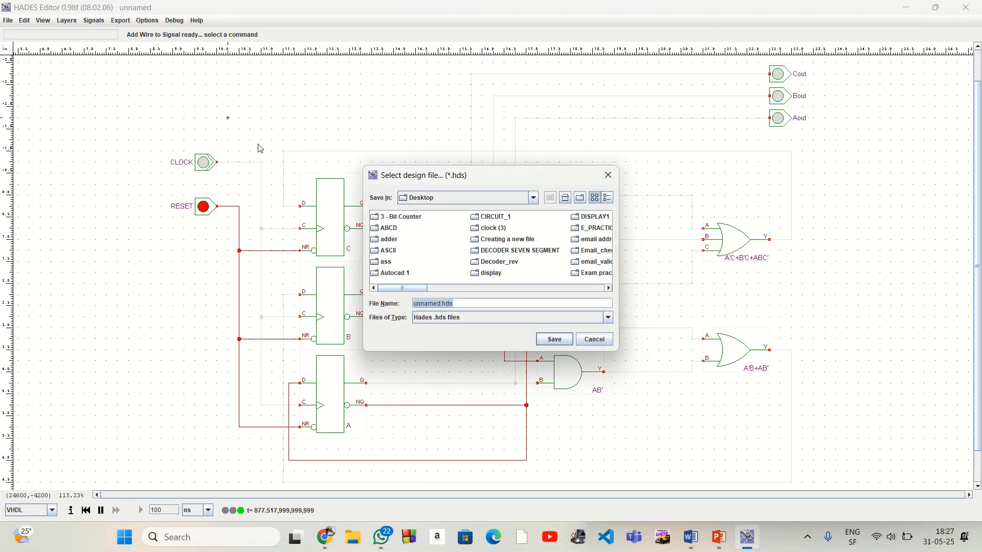
left_click(581, 199)
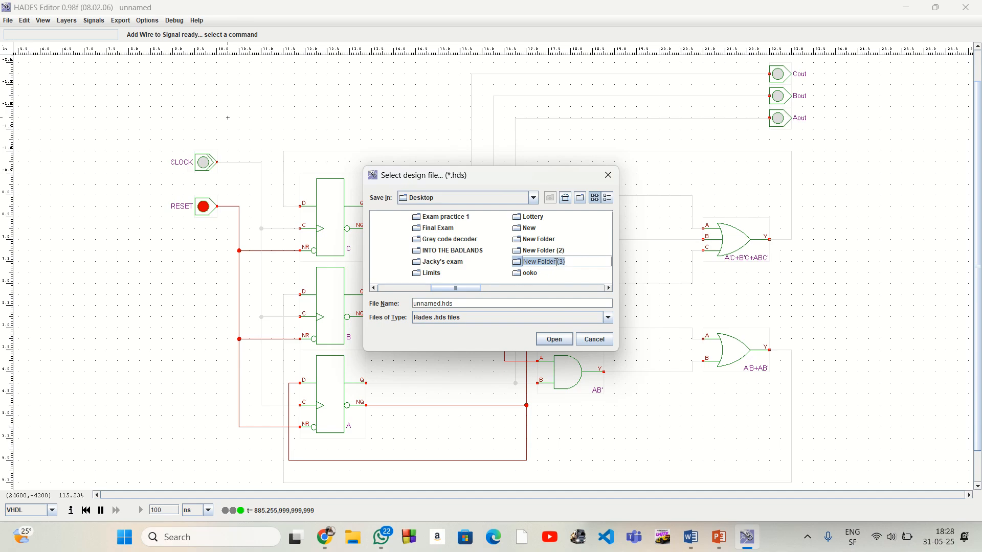
type("C")
type("ounter1")
left_click(561, 345)
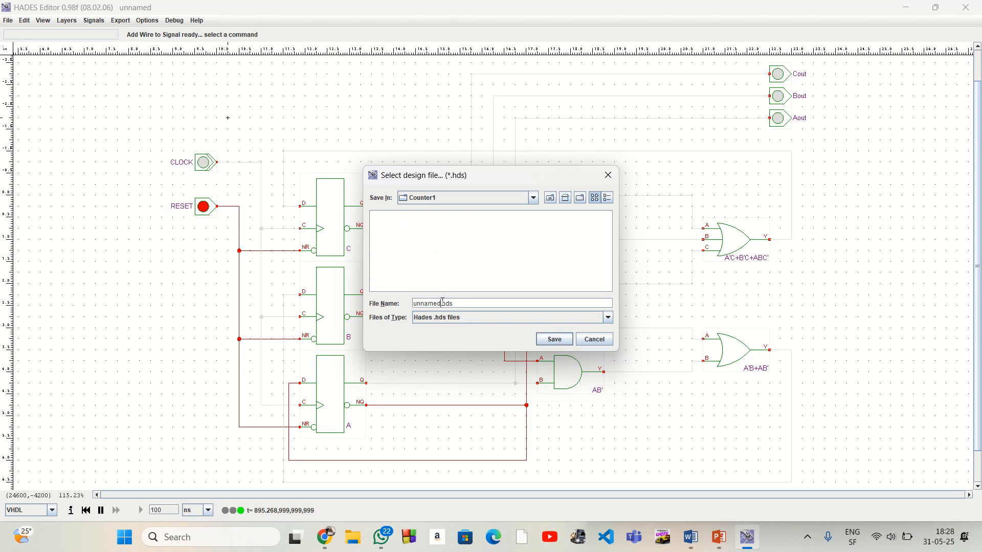
Name the design file sequencialCounter and save it in the Counter1 folder
key("BackSpace")
key("BackSpace")
key("BackSpace")
key("BackSpace")
type("sequencialCounter")
left_click(554, 340)
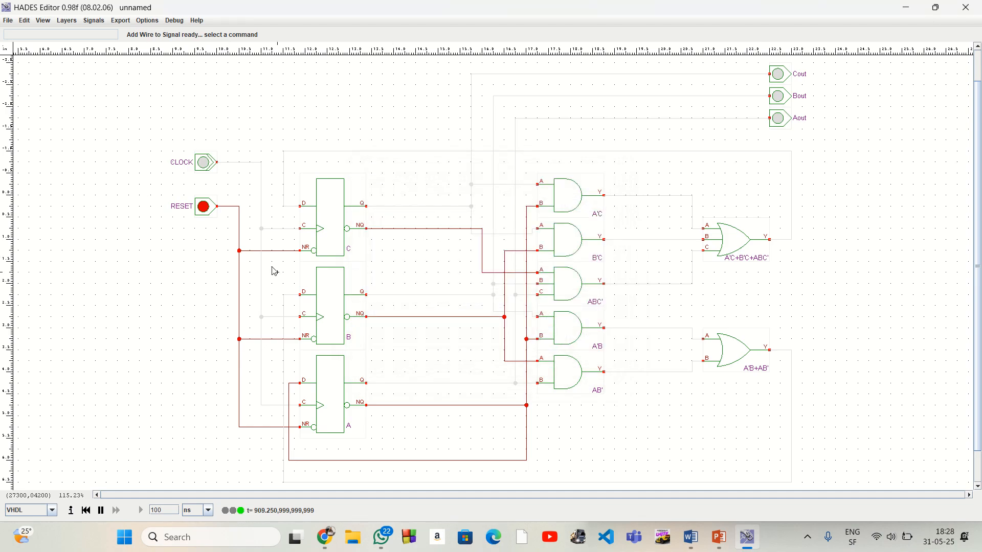
Start a new blank design and set its magnetic grid to 1/8 inch
left_click(8, 21)
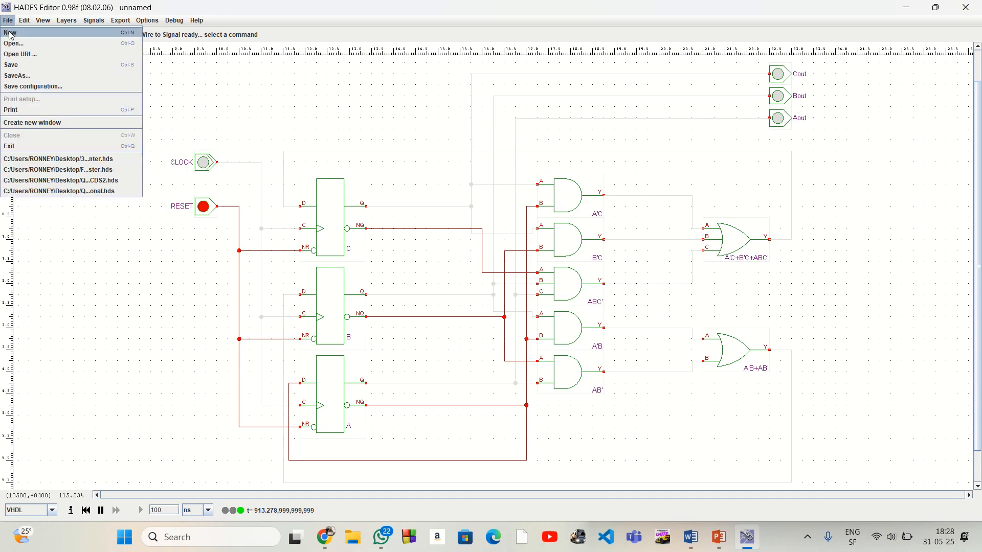
left_click(10, 33)
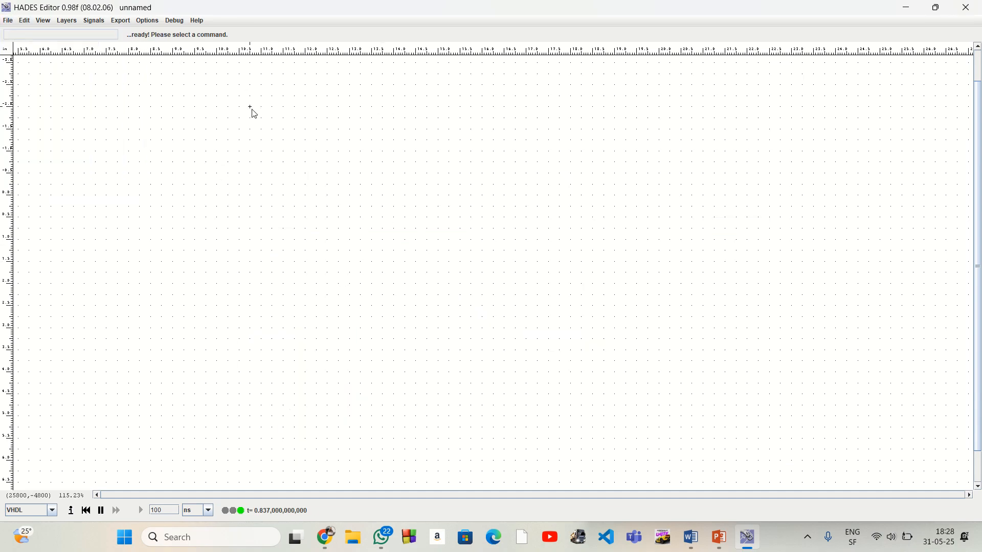
left_click(72, 22)
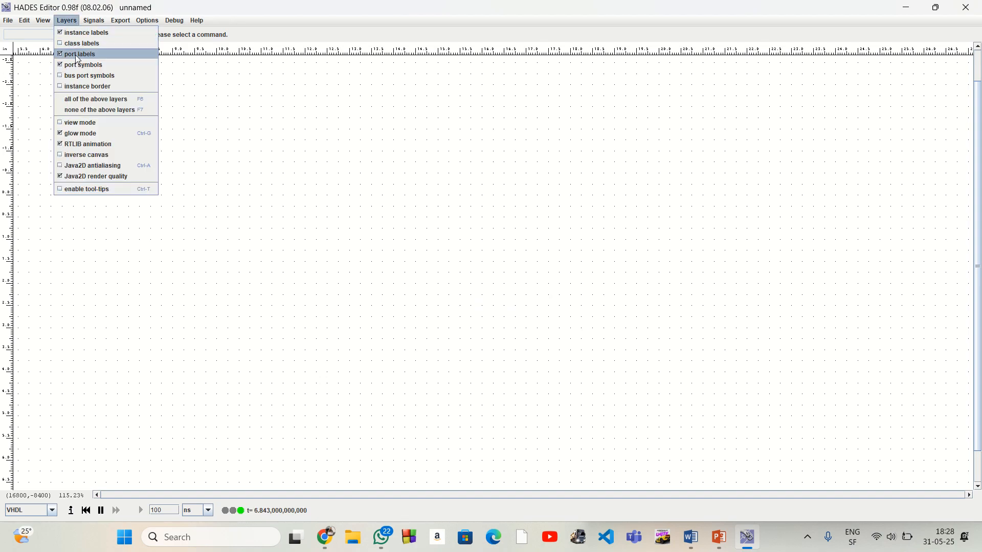
mouse_move(43, 20)
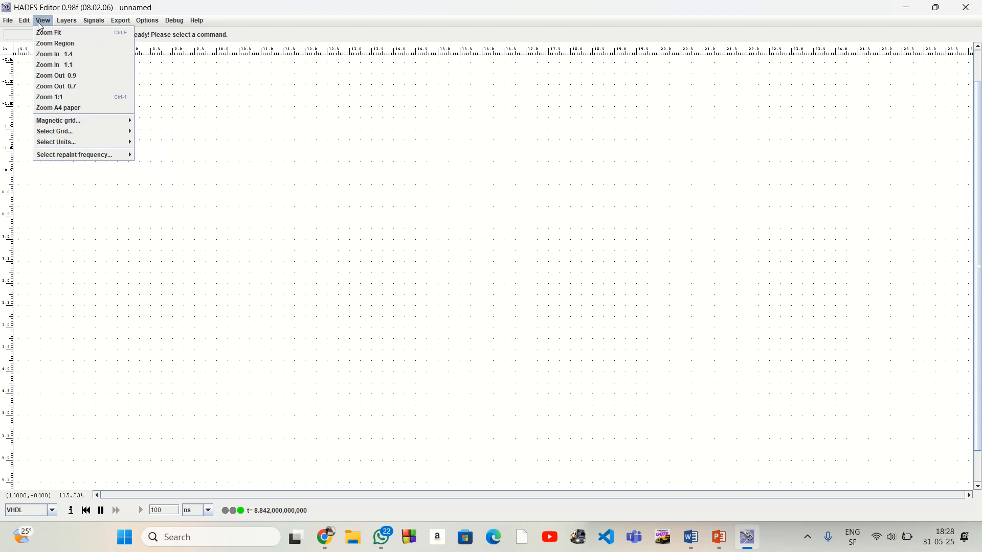
left_click(86, 87)
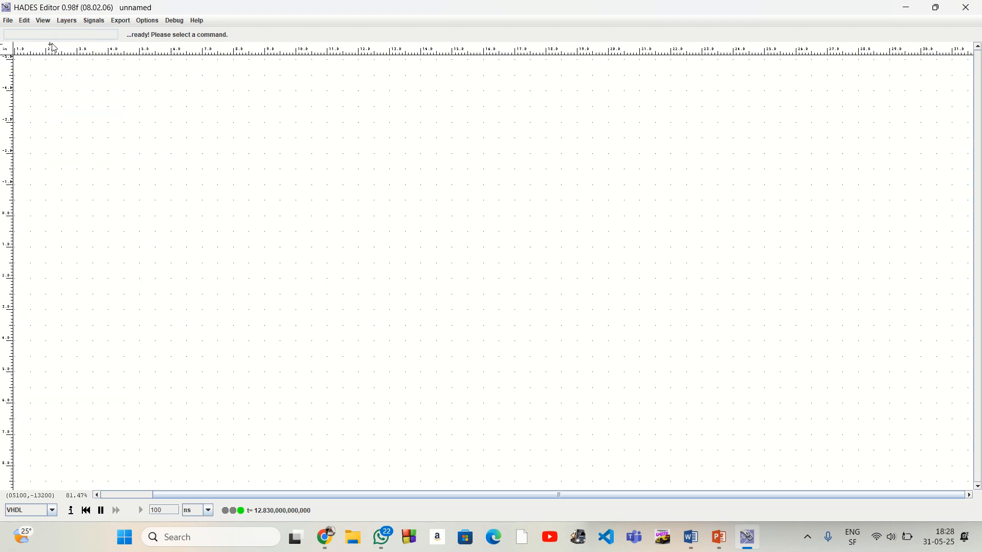
left_click(45, 23)
mouse_move(87, 121)
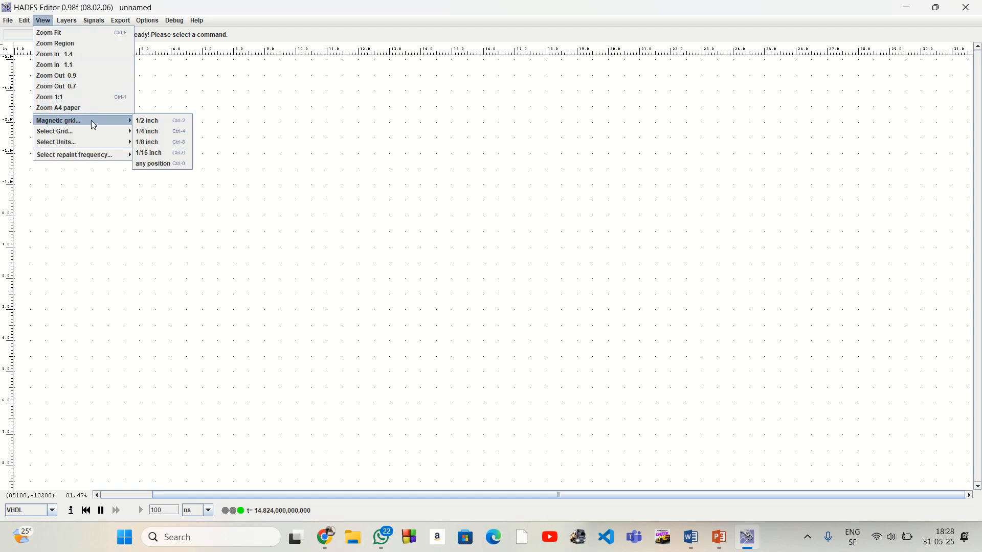
left_click(154, 143)
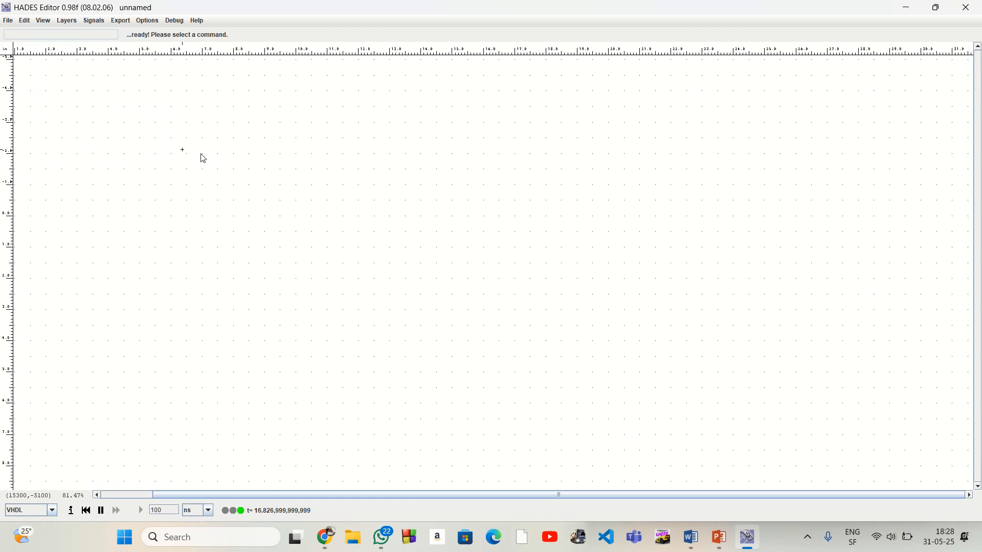
Insert the saved counter design as a single subdesign block near the middle of the canvas
right_click(471, 224)
mouse_move(485, 242)
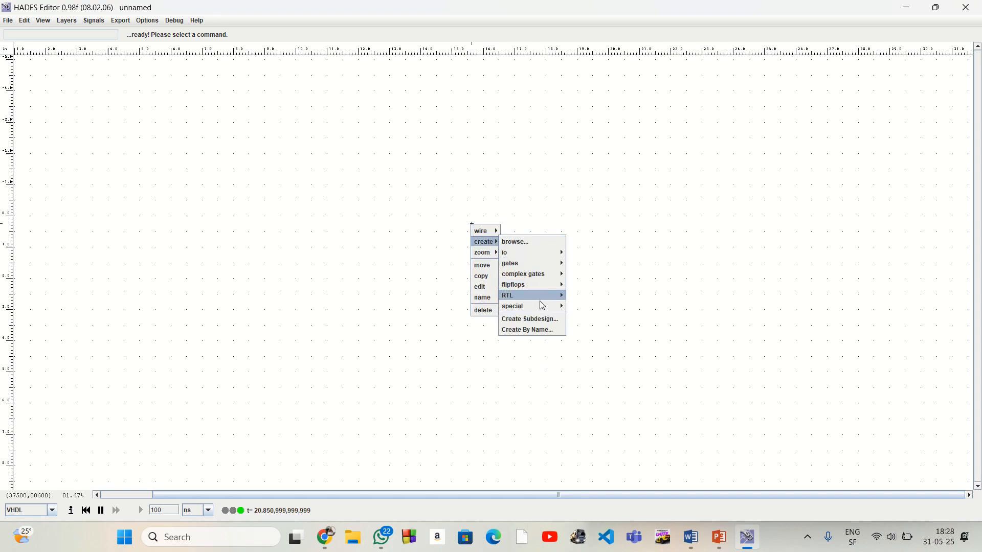
left_click(543, 319)
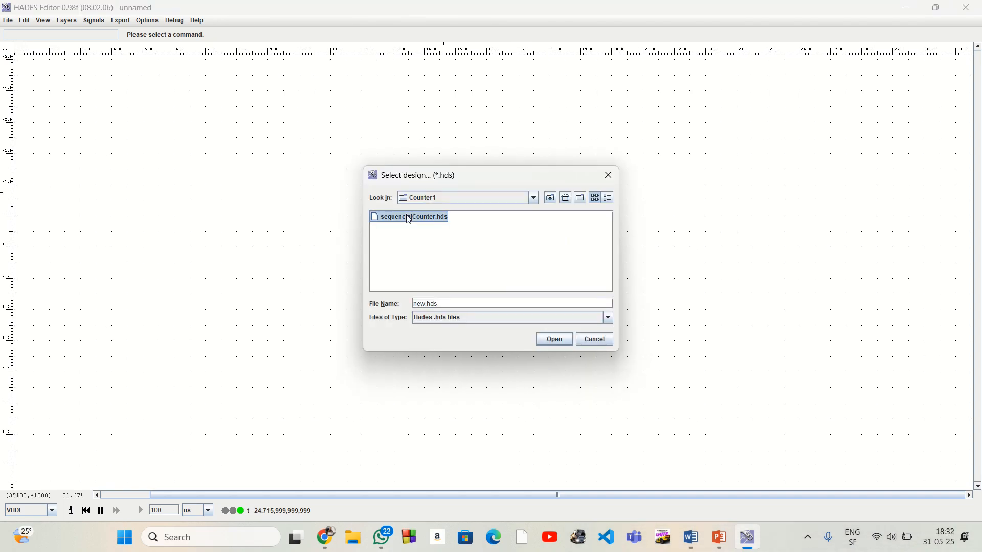
double_click(414, 216)
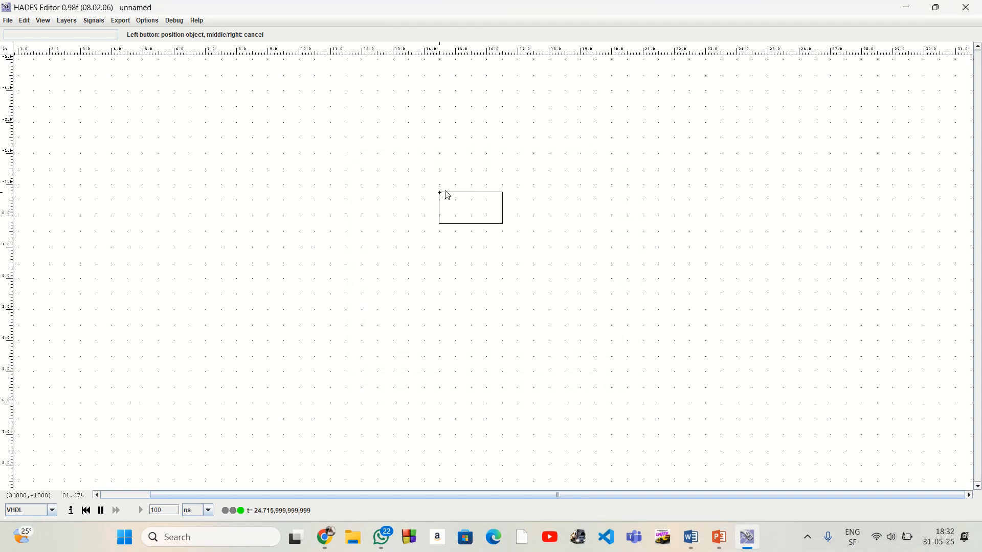
left_click(448, 189)
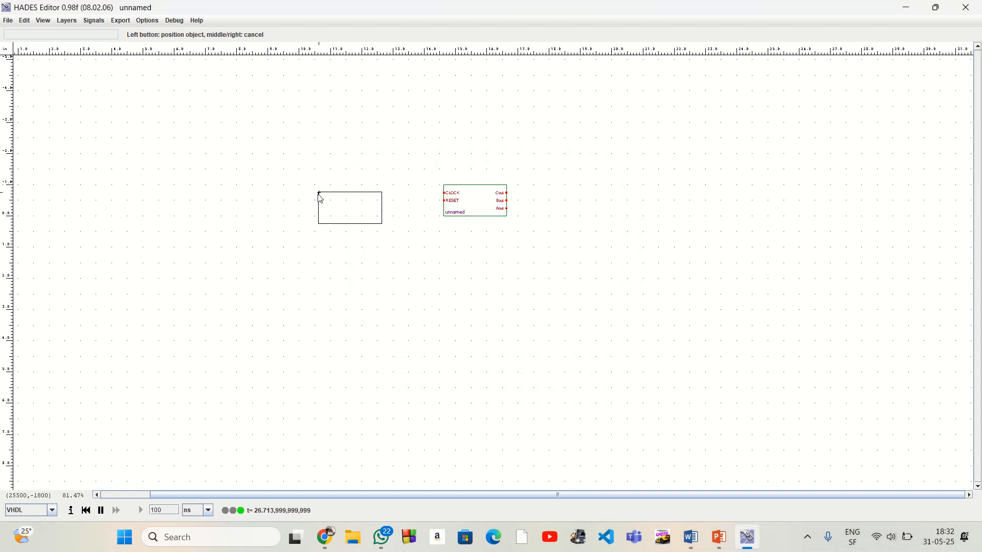
right_click(319, 196)
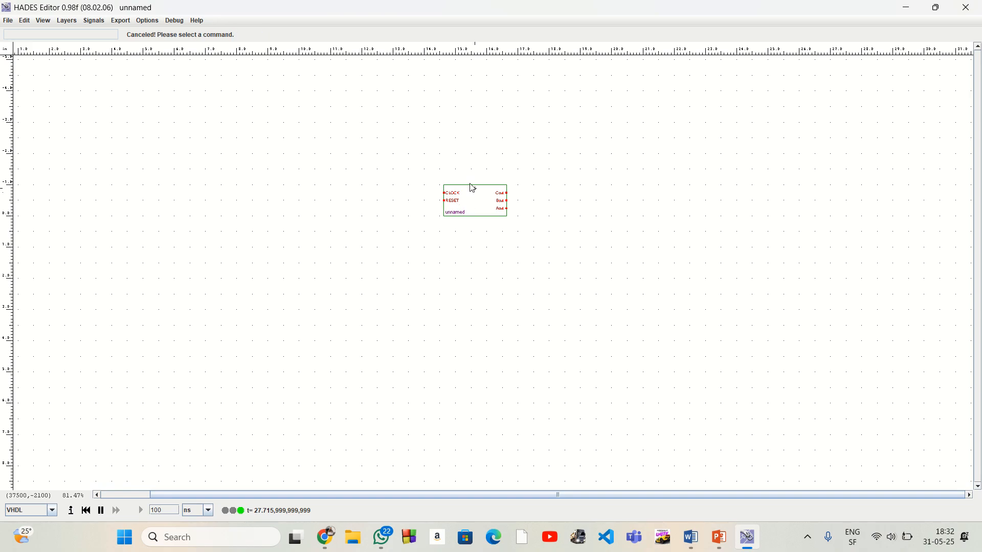
Place one Hex display to the right of the counter block
right_click(385, 166)
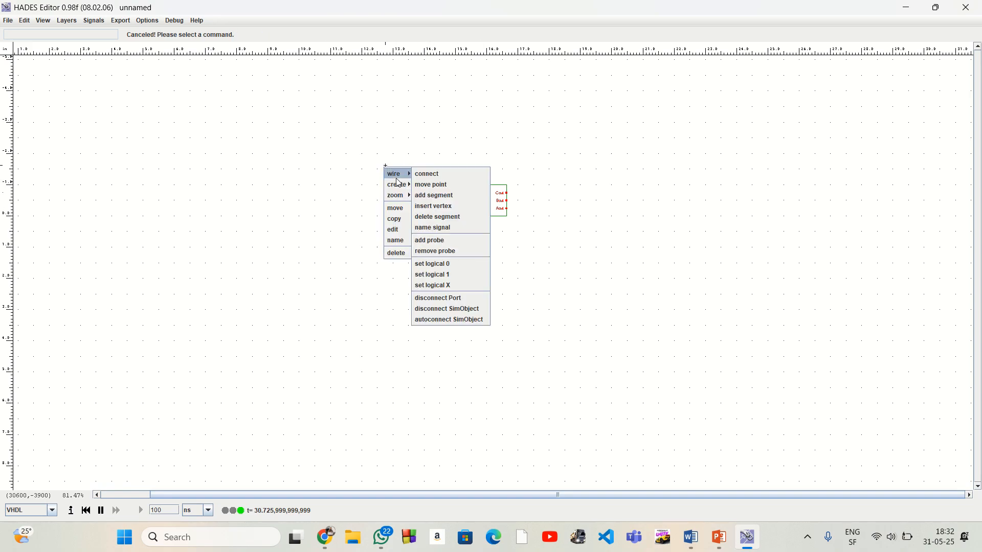
mouse_move(404, 197)
left_click(444, 197)
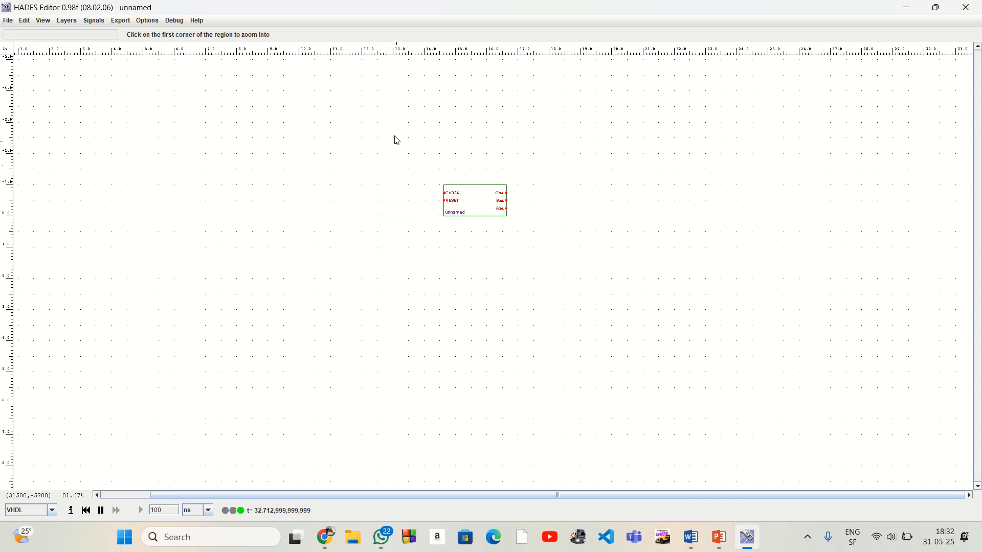
left_click(382, 150)
left_click(650, 295)
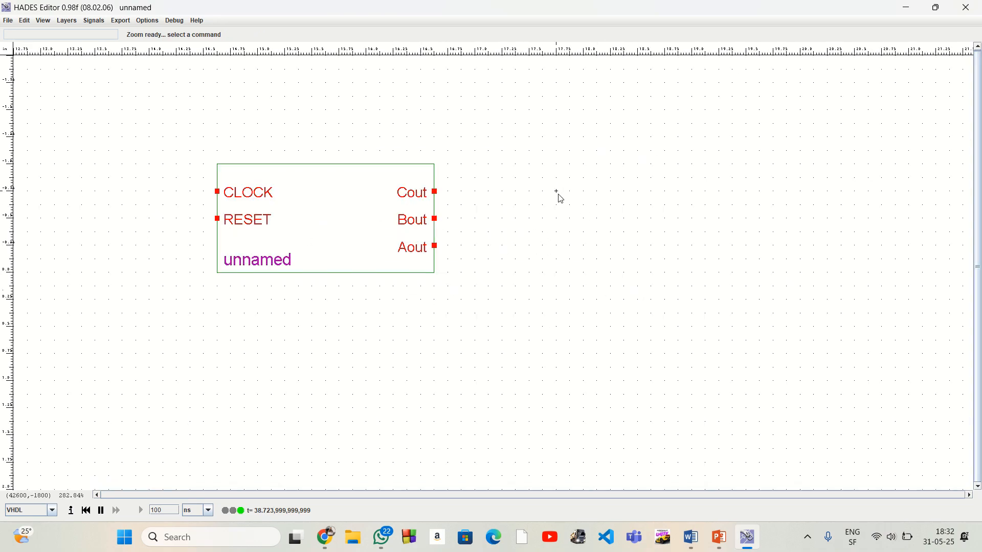
right_click(542, 191)
mouse_move(557, 210)
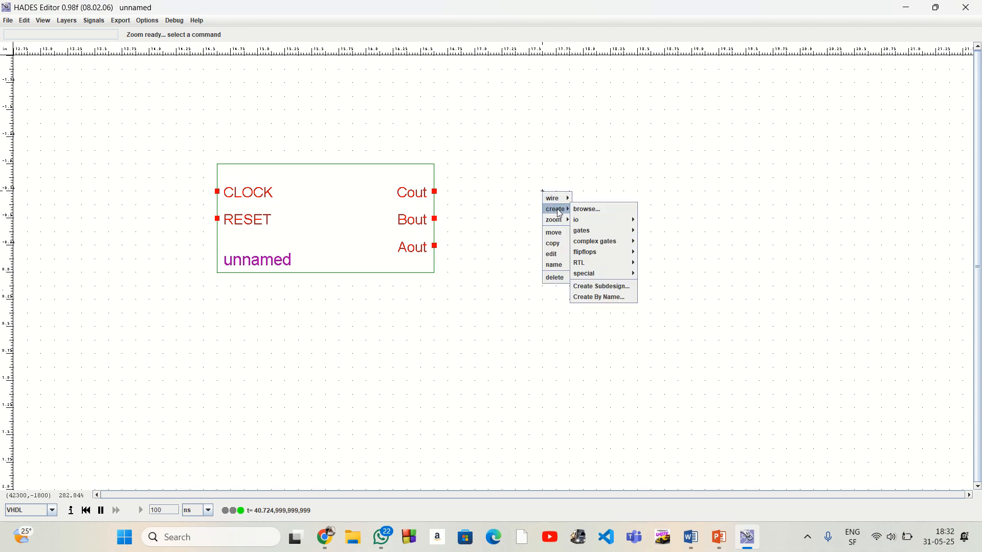
mouse_move(610, 221)
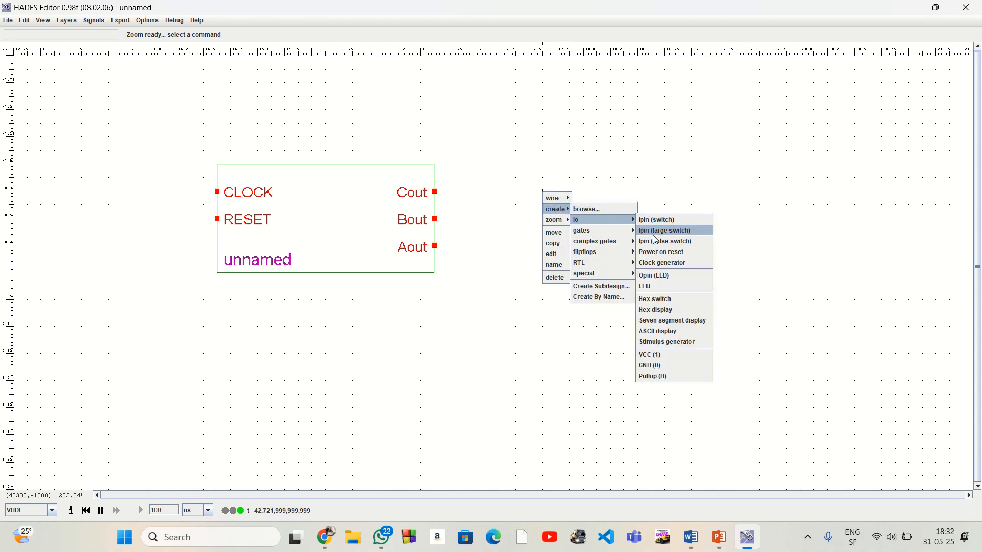
left_click(666, 314)
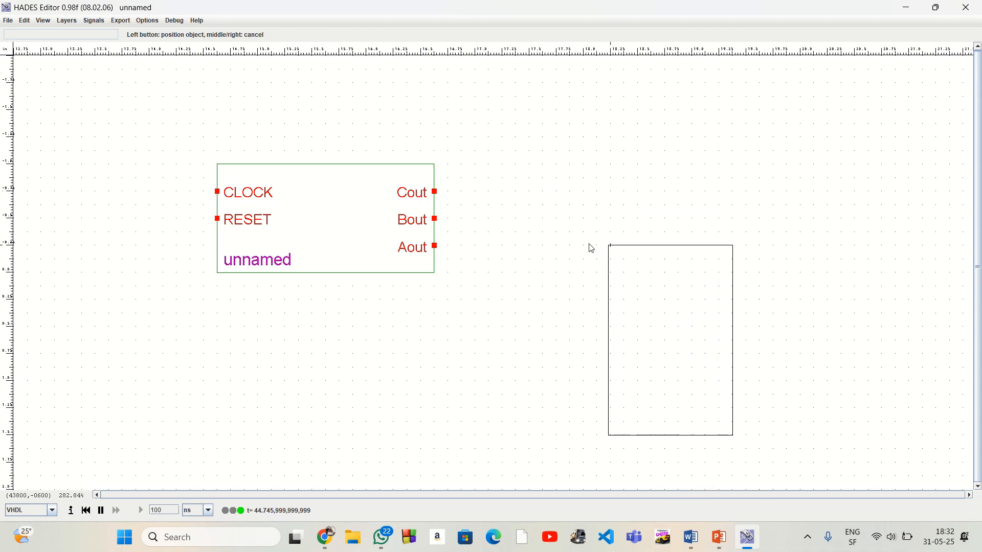
left_click(552, 175)
right_click(488, 371)
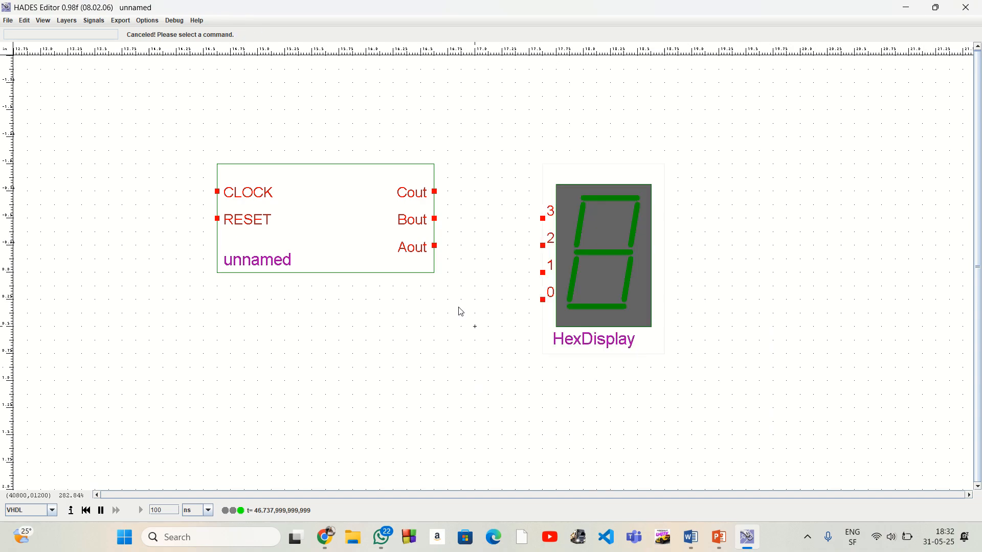
Place one Clock generator to the upper left of the counter block
right_click(54, 125)
mouse_move(71, 146)
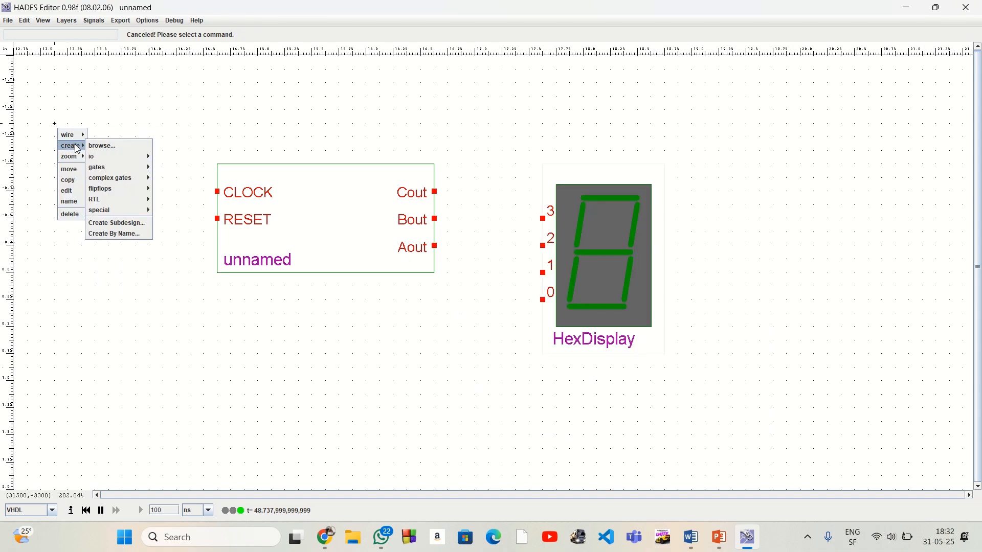
mouse_move(110, 156)
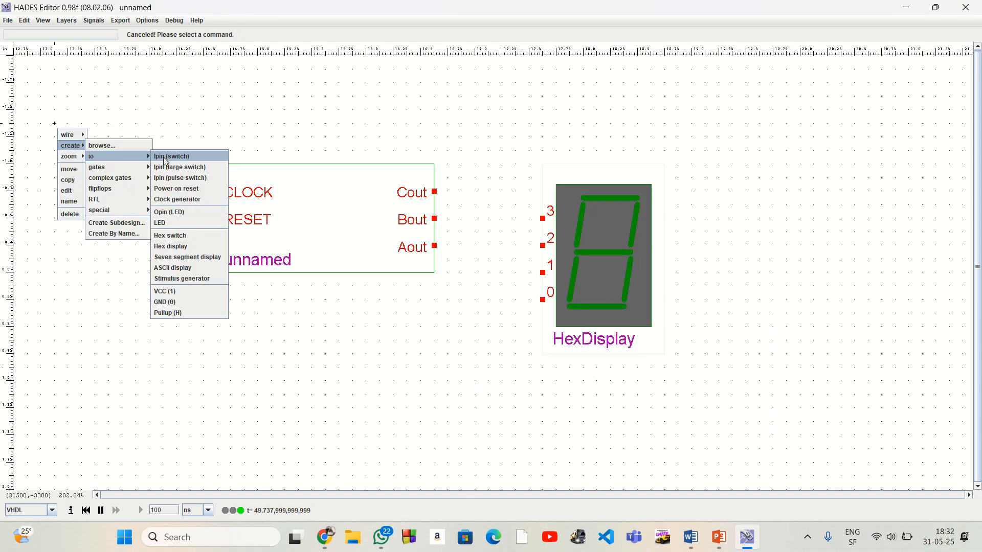
left_click(185, 199)
left_click(56, 98)
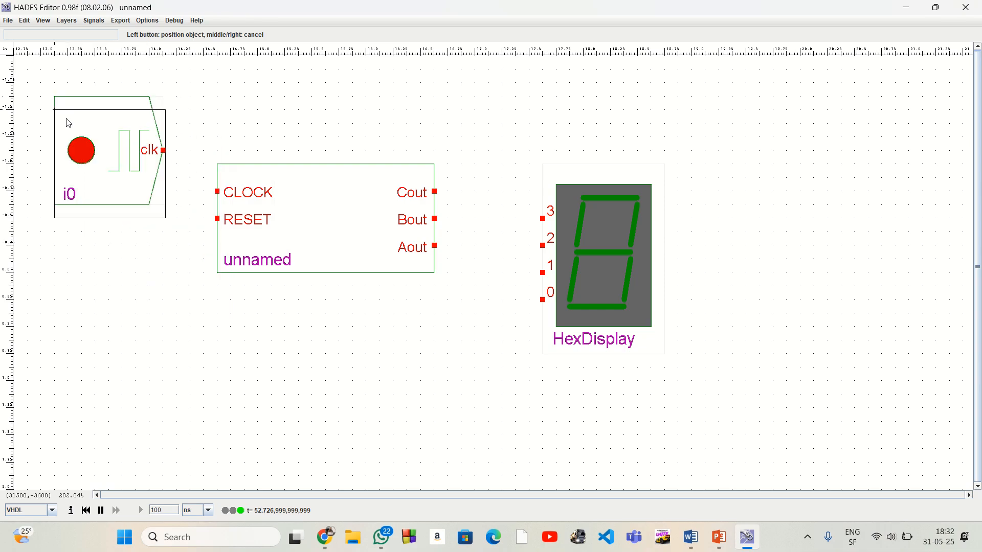
right_click(229, 372)
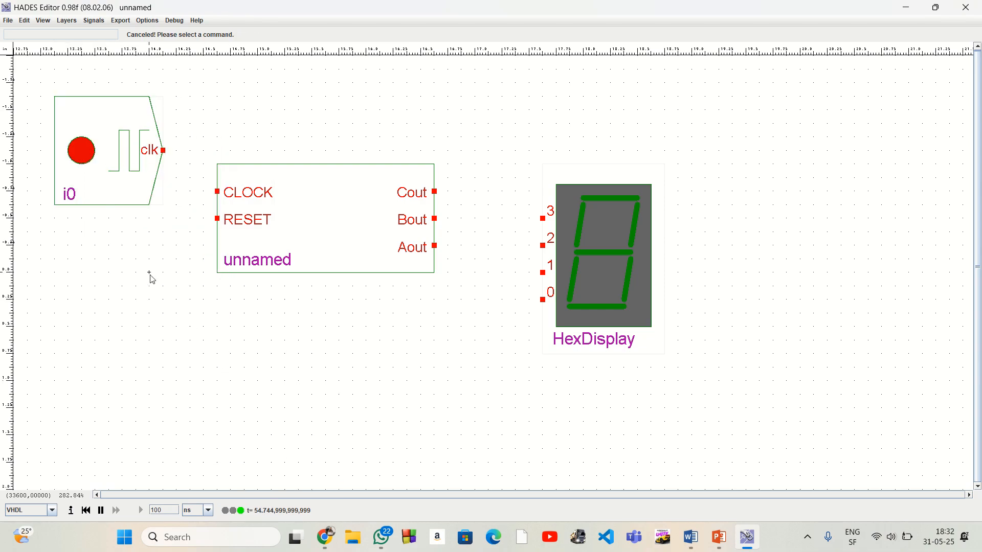
Place one Ipin switch below the clock generator, left of the counter block
right_click(133, 231)
mouse_move(148, 255)
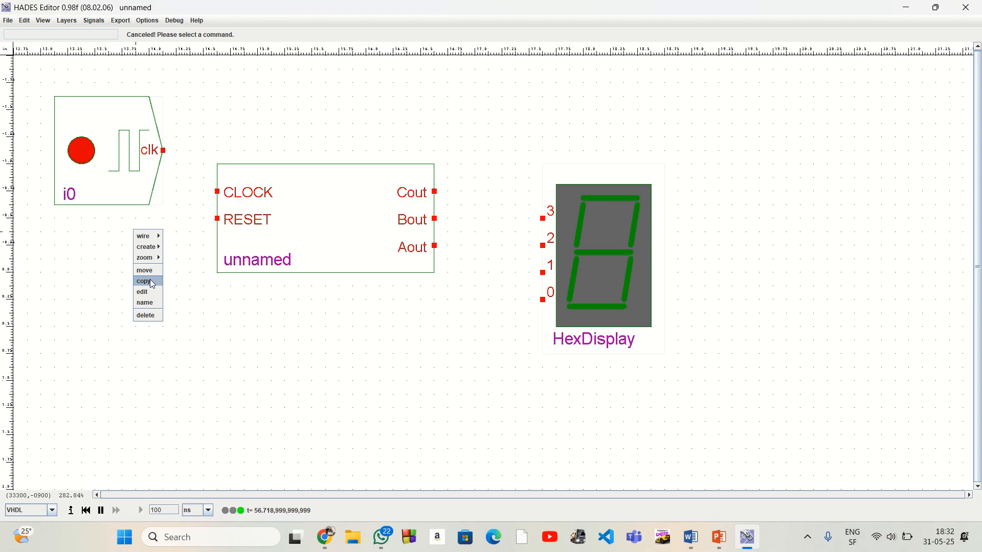
mouse_move(188, 259)
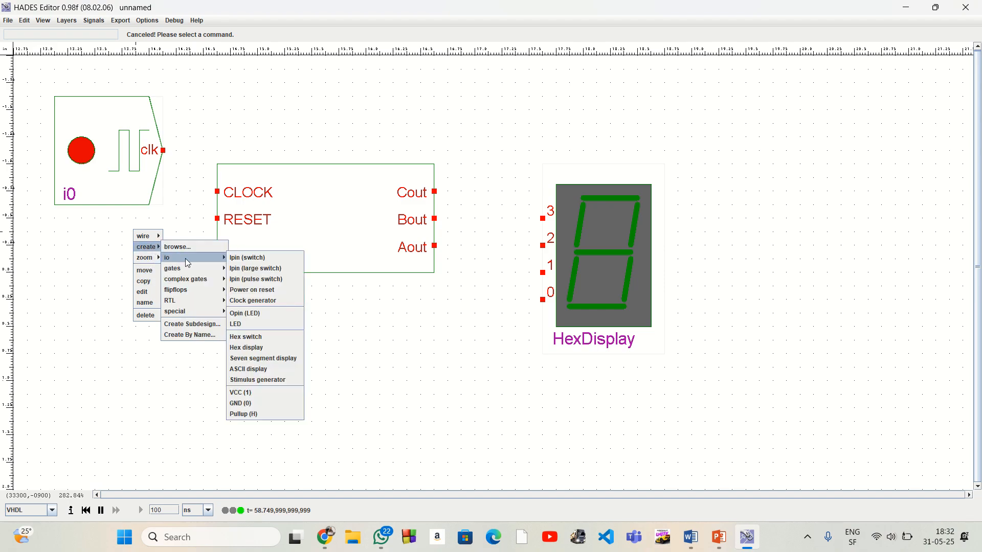
left_click(239, 258)
left_click(158, 261)
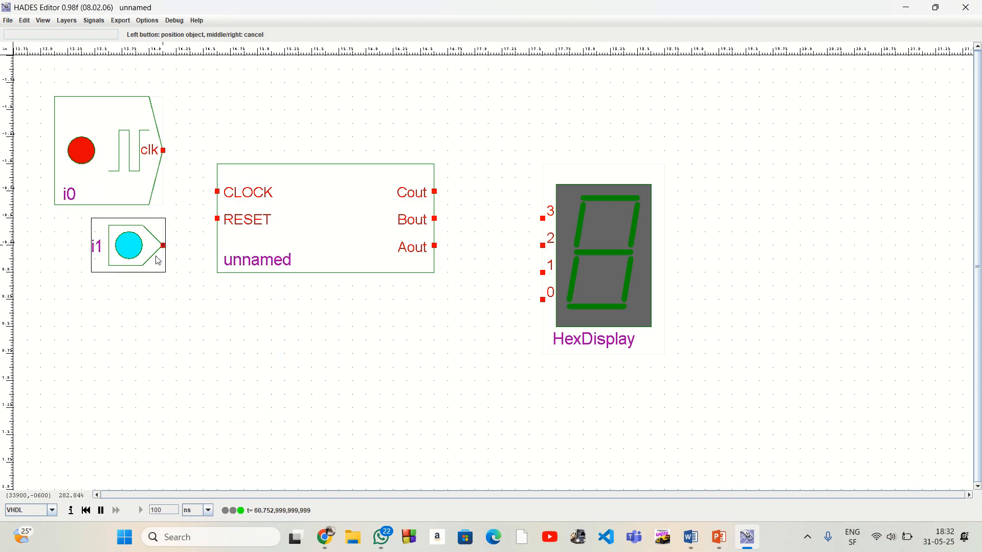
right_click(225, 369)
Name the clock generator CLOCK and the input switch below it RESET
right_click(121, 190)
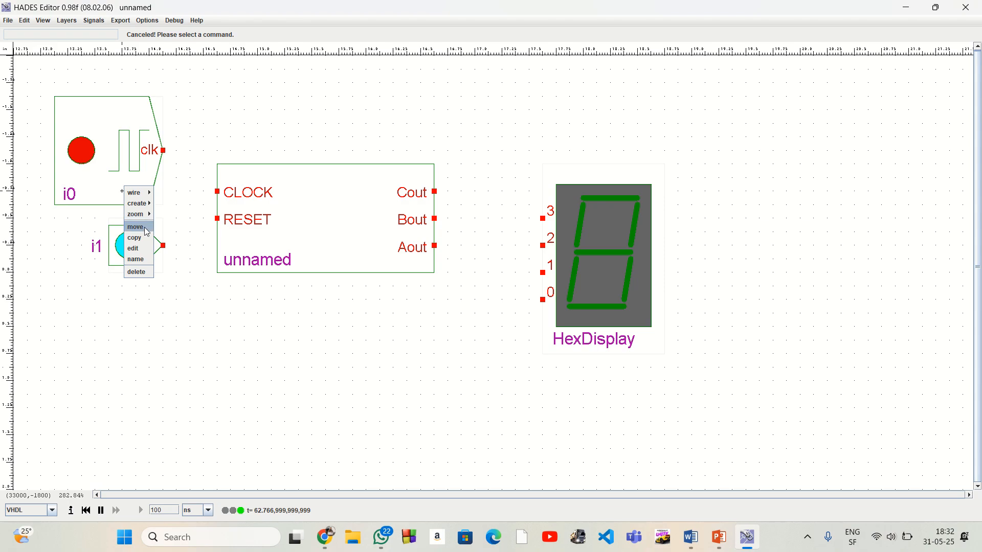
left_click(136, 259)
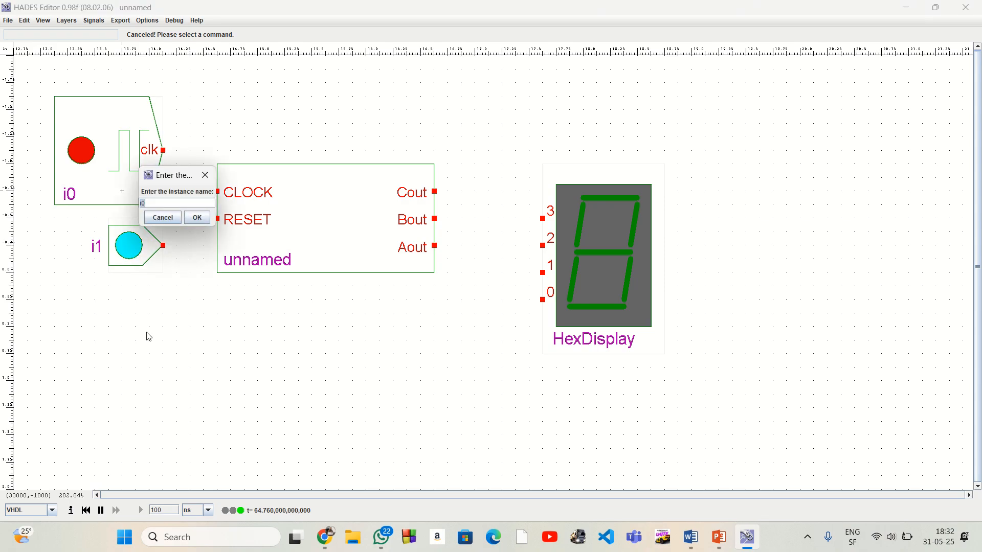
type("CLOCK")
left_click(196, 219)
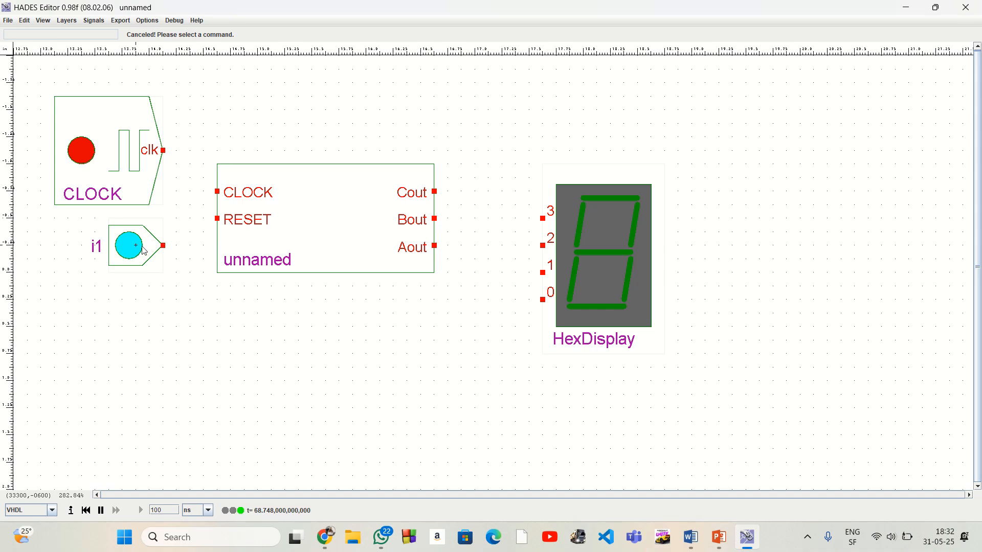
right_click(157, 254)
left_click(159, 323)
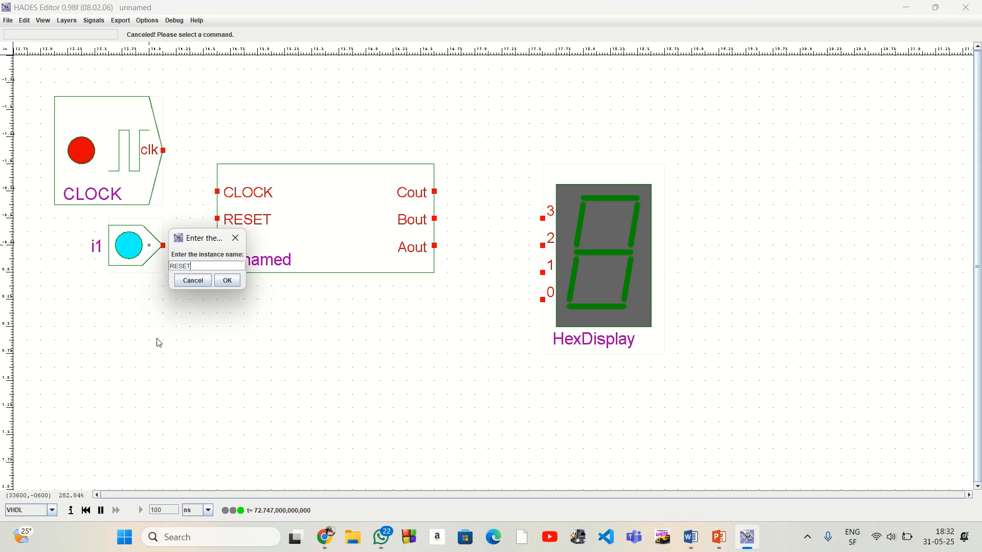
type("RESET")
left_click(227, 281)
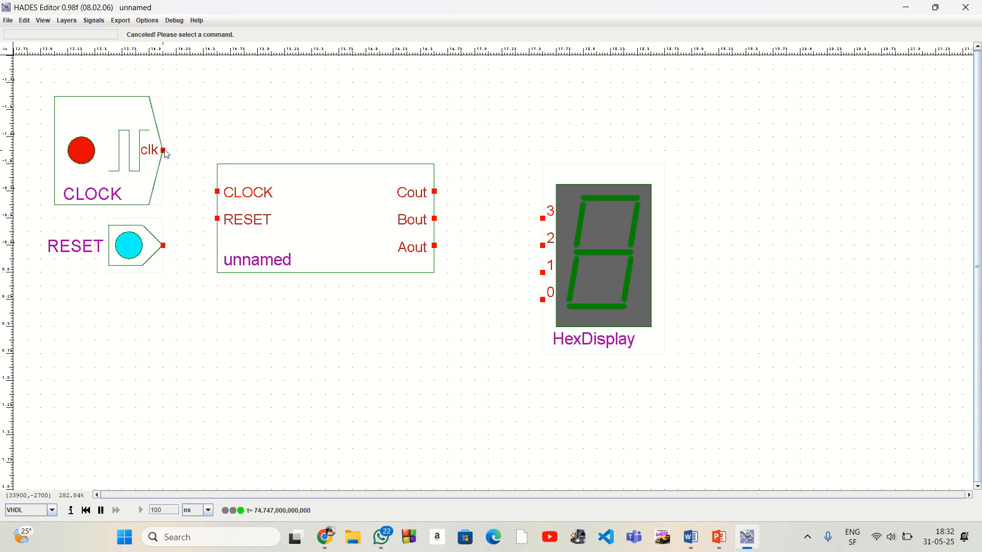
Wire the clock generator's output to the counter block's CLOCK input and the RESET switch to its RESET input
left_click(163, 151)
left_click(204, 151)
left_click(217, 192)
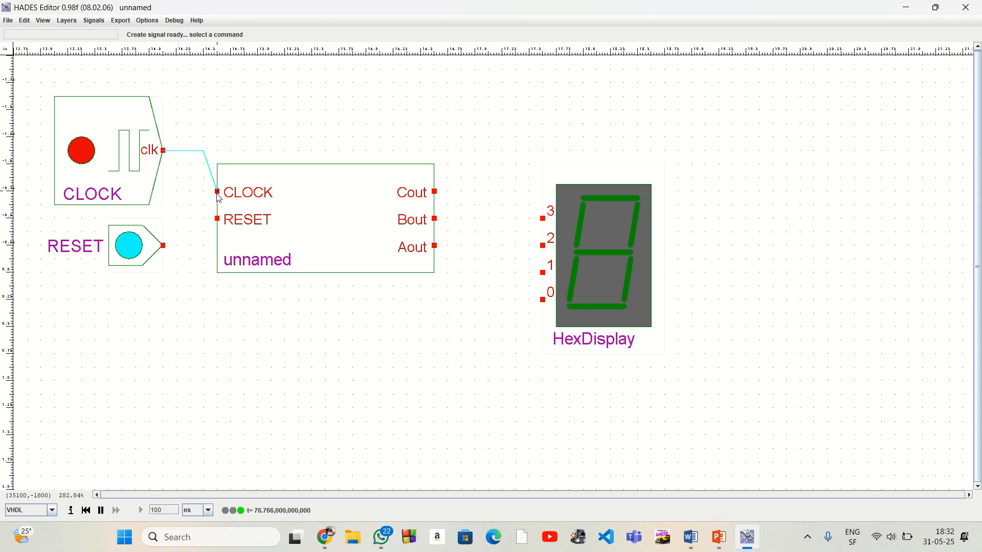
left_click(163, 246)
left_click(203, 246)
left_click(217, 219)
Wire the counter outputs Cout, Bout and Aout to hex display inputs 2, 1 and 0 respectively
left_click(435, 192)
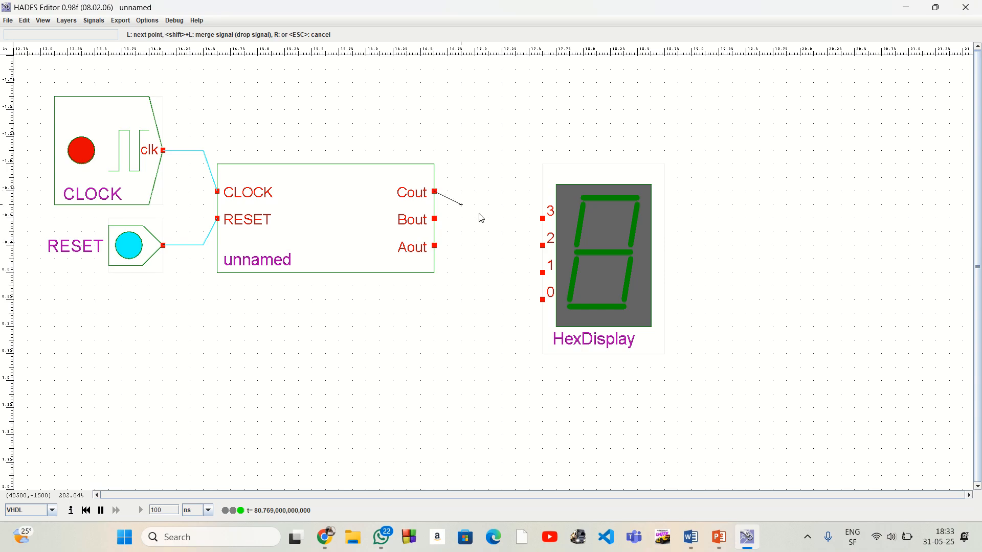
left_click(543, 246)
left_click(435, 220)
left_click(543, 273)
left_click(434, 247)
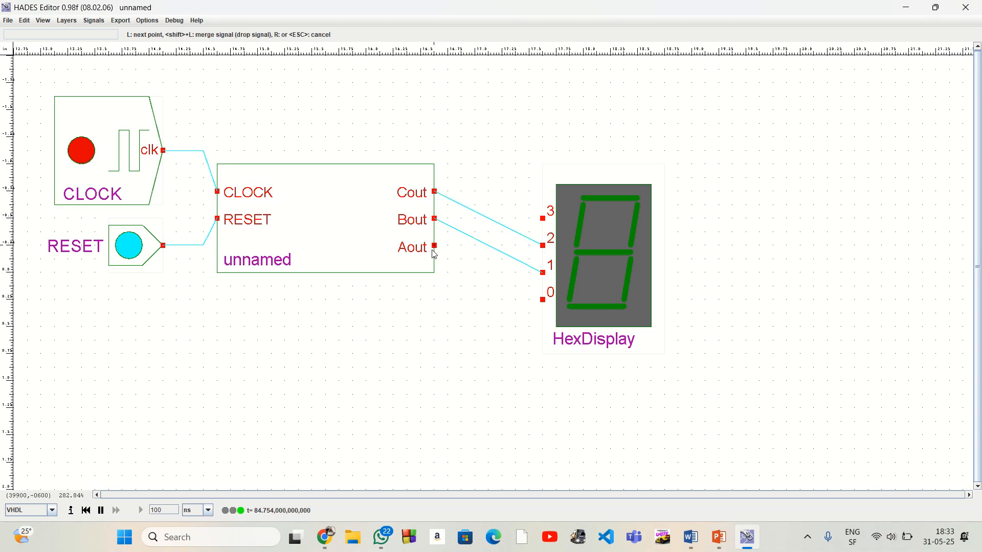
left_click(543, 300)
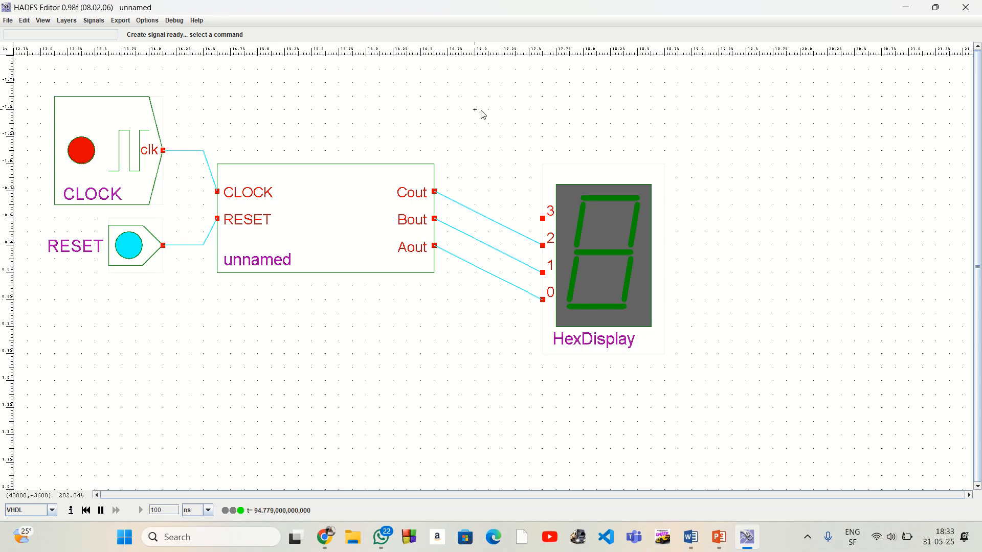
Place another Ipin switch above the counter block, near its output side
right_click(503, 124)
mouse_move(525, 131)
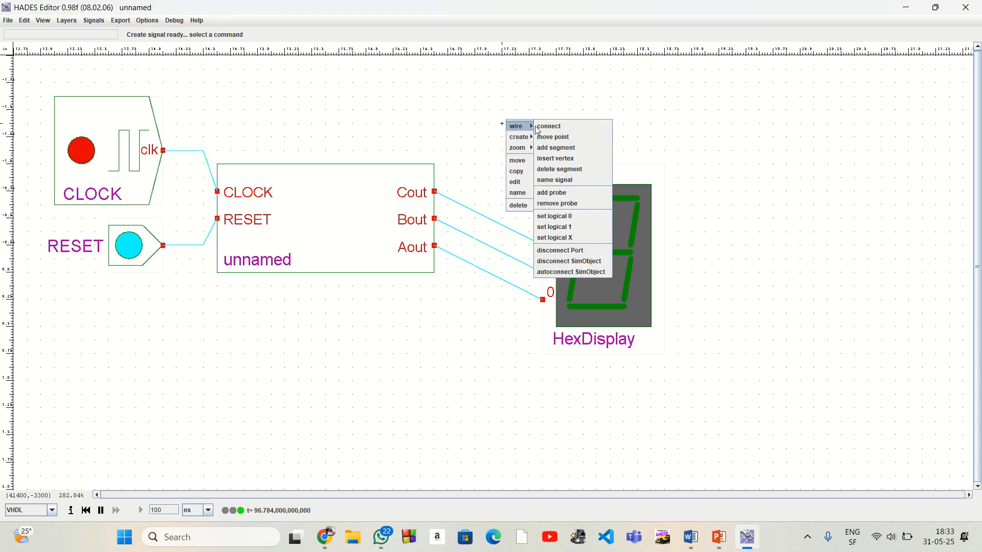
mouse_move(555, 148)
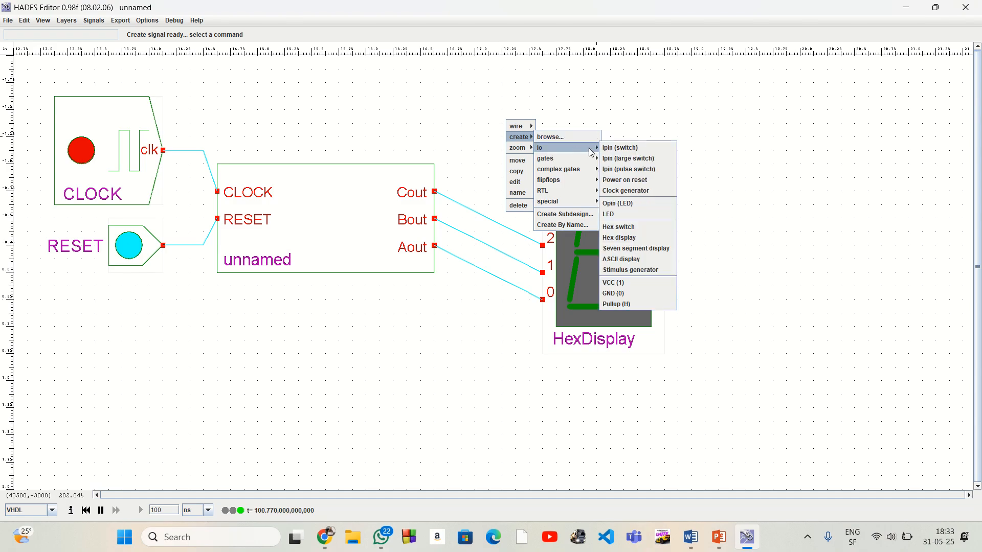
left_click(616, 150)
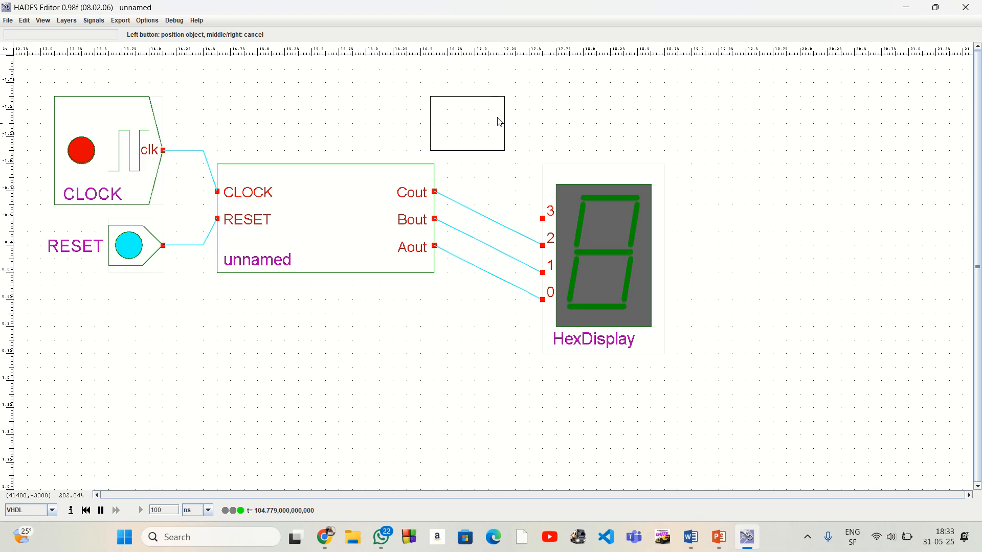
left_click(444, 123)
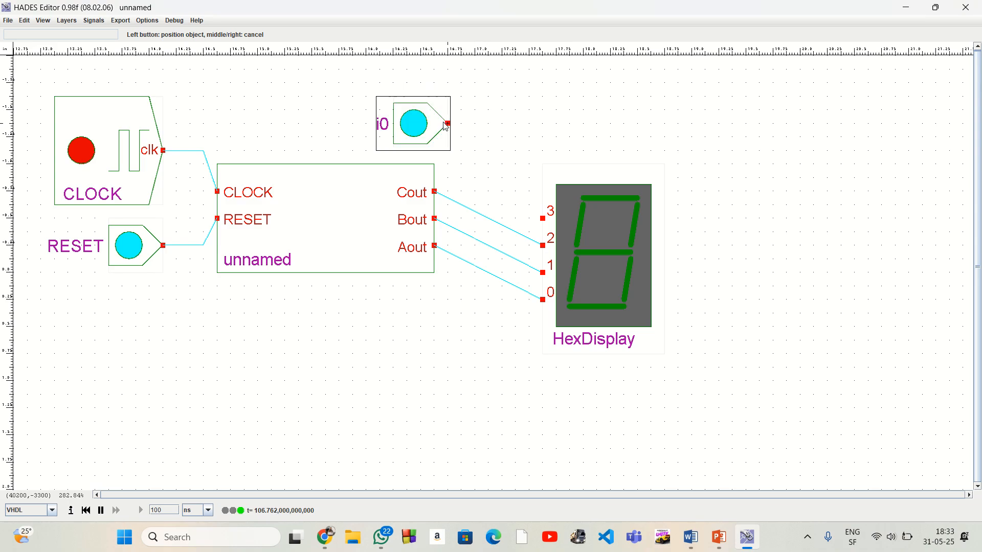
right_click(577, 138)
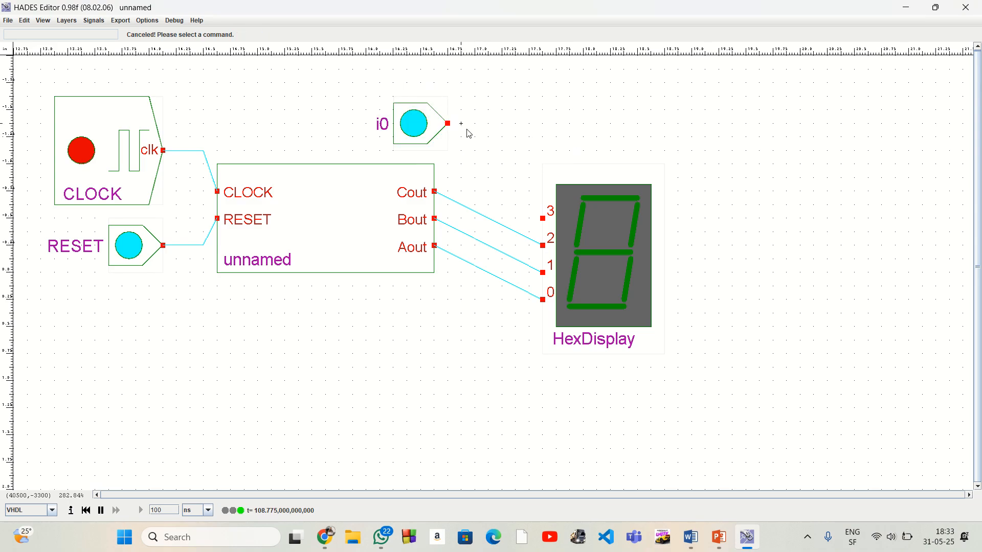
Wire the switch above the counter to hex display input 3 and set that switch to logic 0
left_click(448, 124)
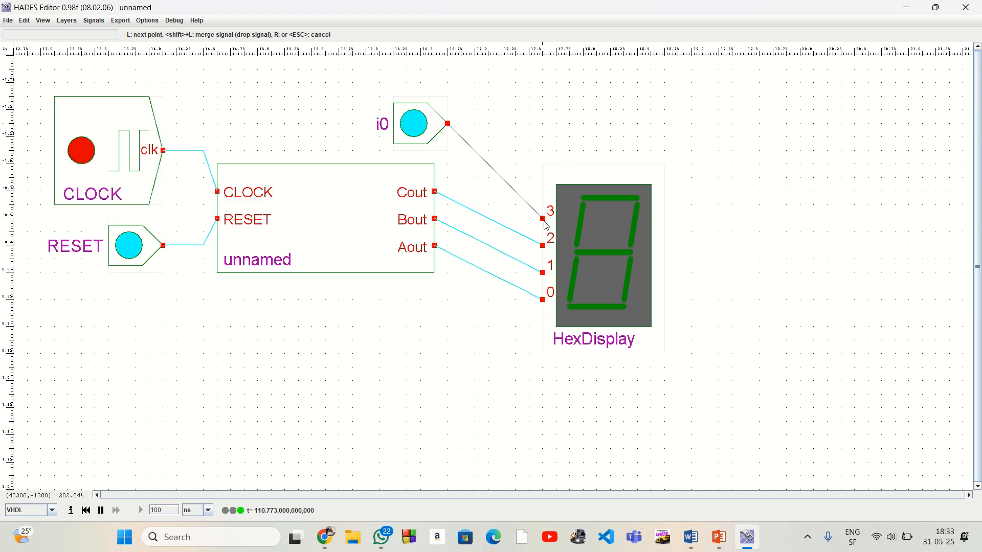
left_click(516, 151)
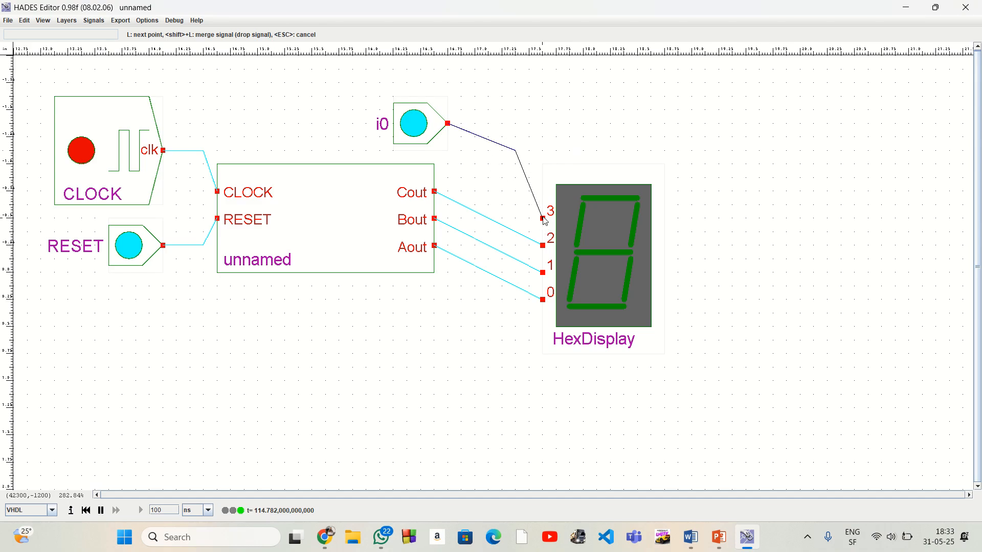
left_click(543, 219)
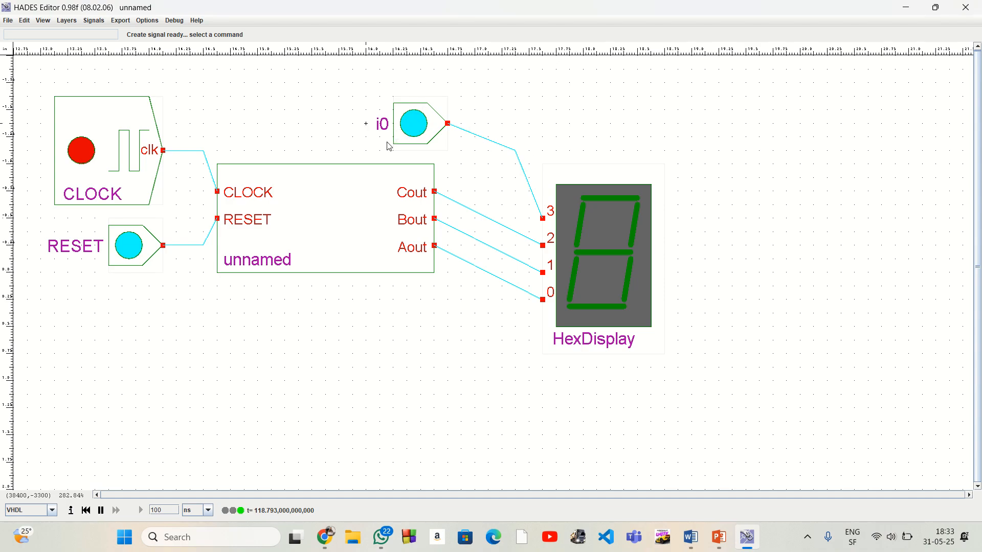
left_click(413, 135)
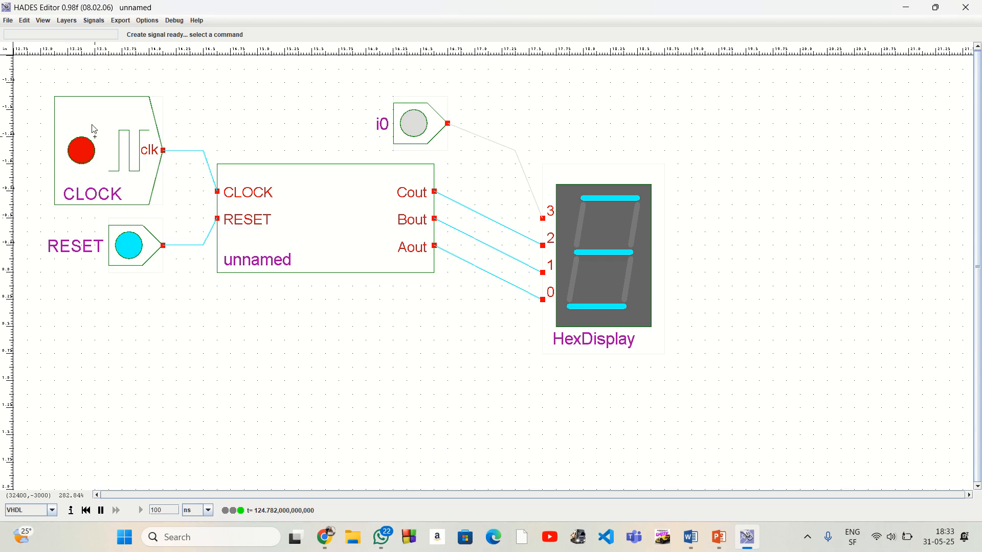
Run the counter by setting RESET to 0, switching the clock generator on and returning RESET to 1
left_click(43, 21)
left_click(47, 32)
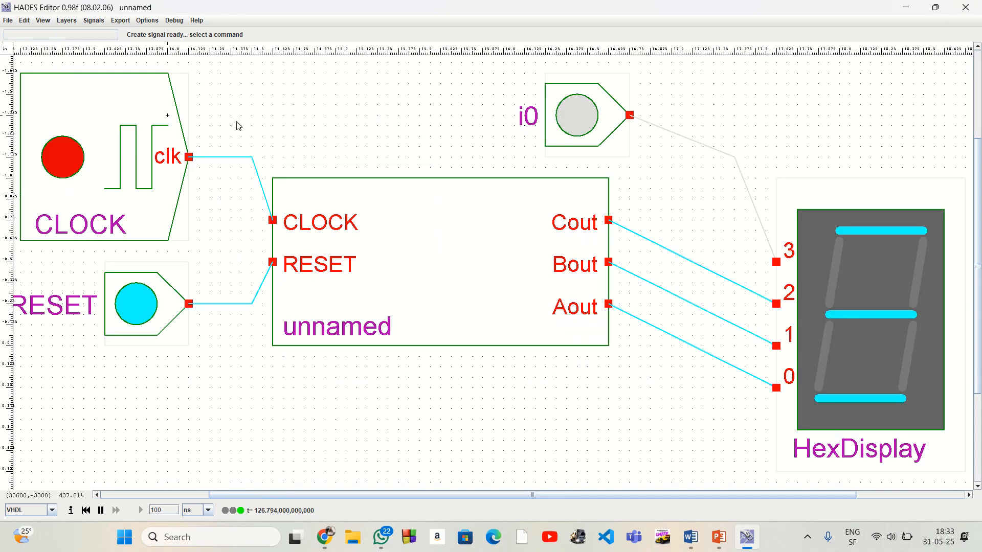
left_click(136, 306)
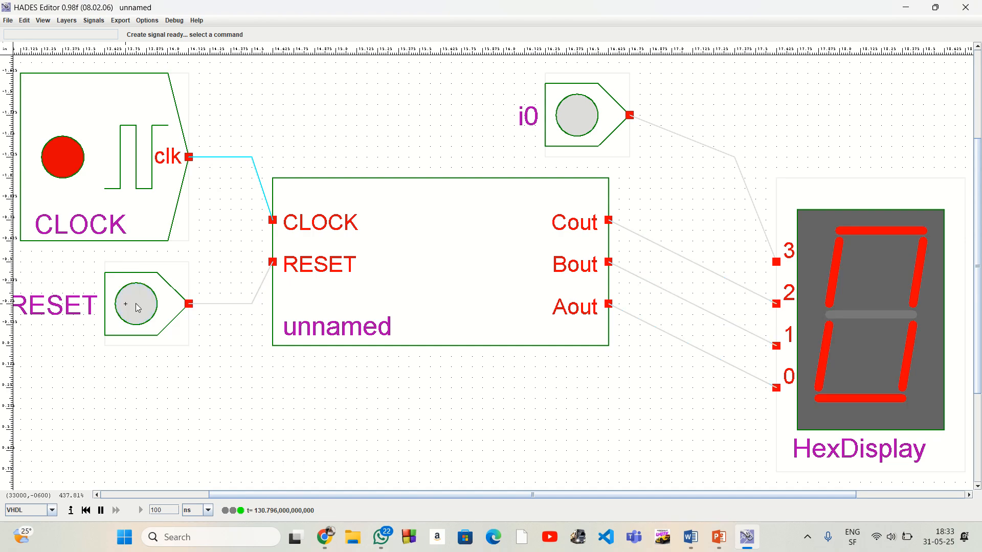
left_click(69, 161)
left_click(135, 309)
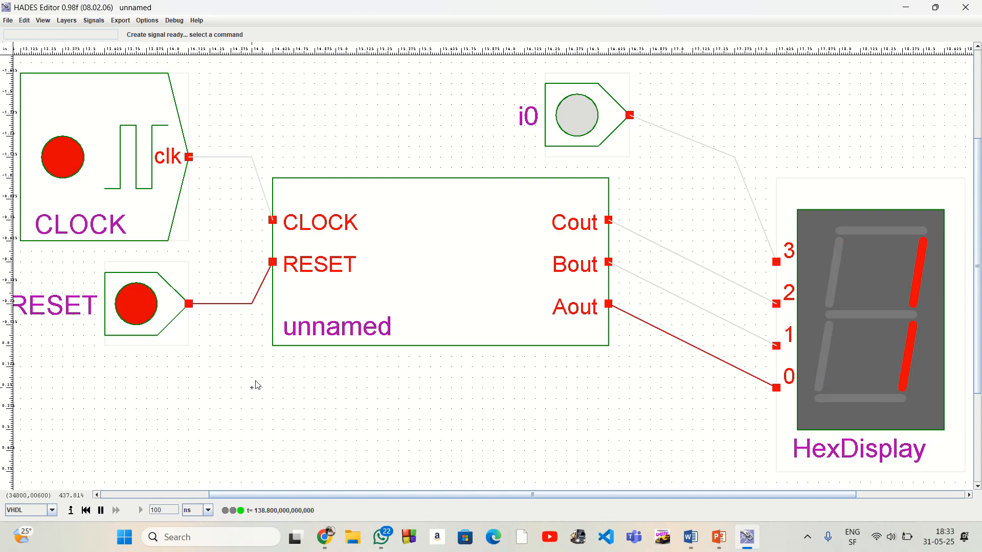